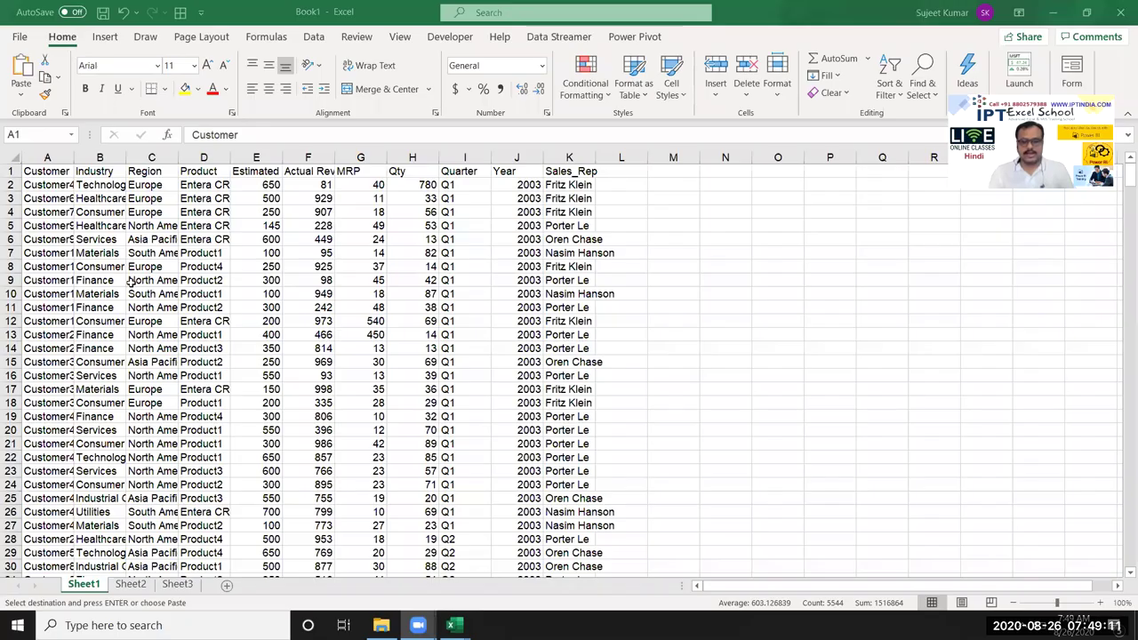
Step: Paste the copied sales data, Customer through Sales_Rep, into Sheet1 starting at A1
key(ctrl+v)
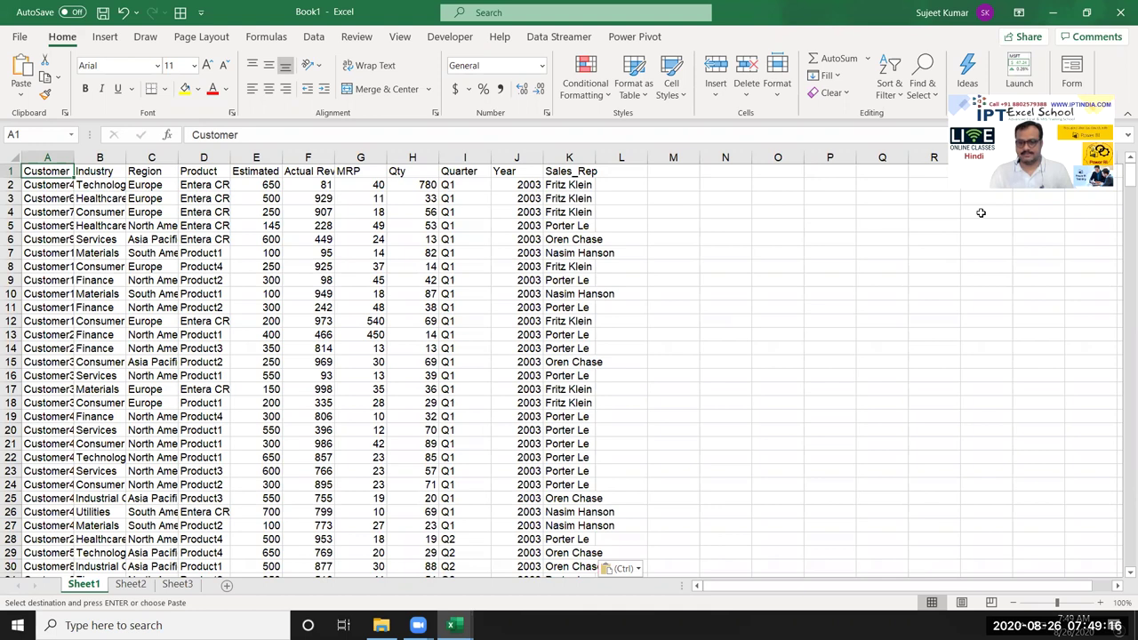
Step: Insert a PivotTable from Sheet1's A1:K504 data on a new worksheet, Sheet4, and display its field list
click(99, 40)
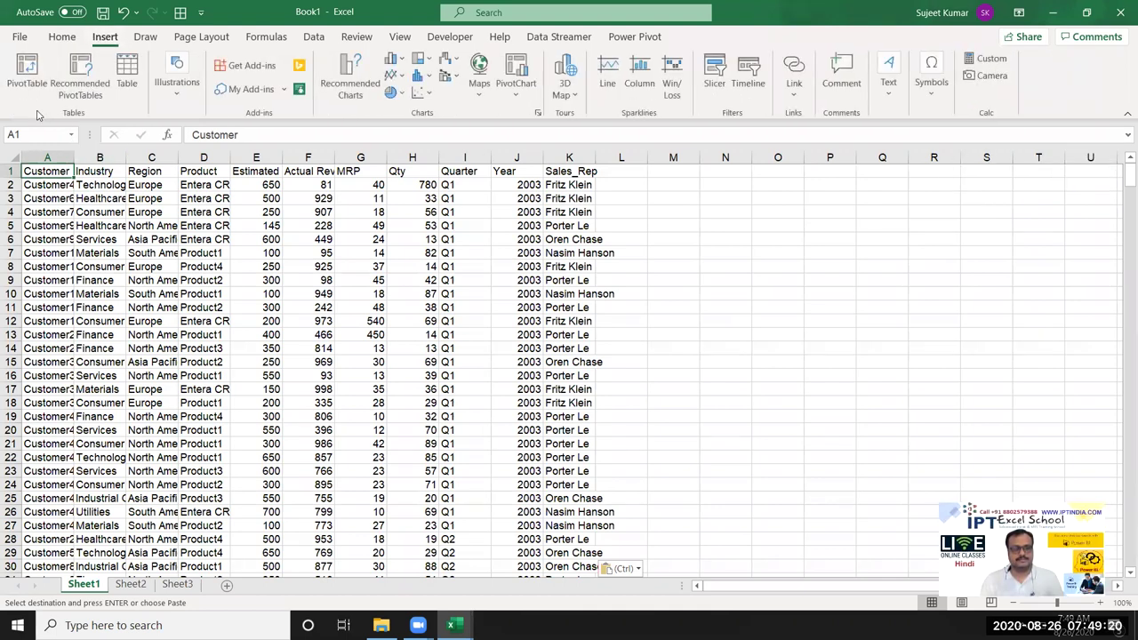
key(Escape)
click(27, 71)
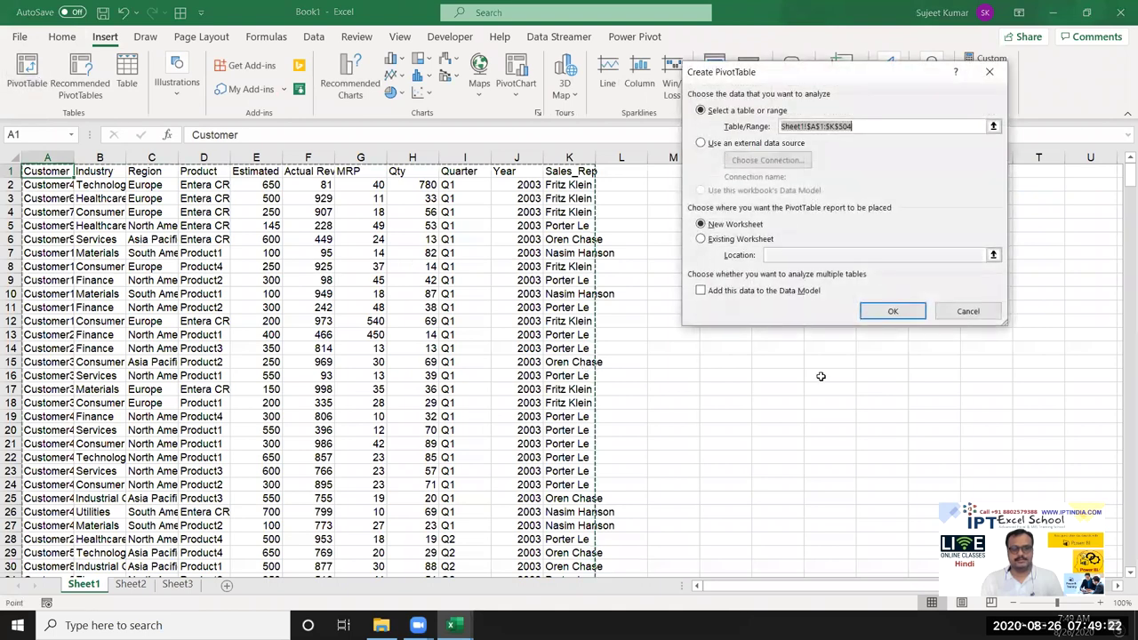
click(887, 311)
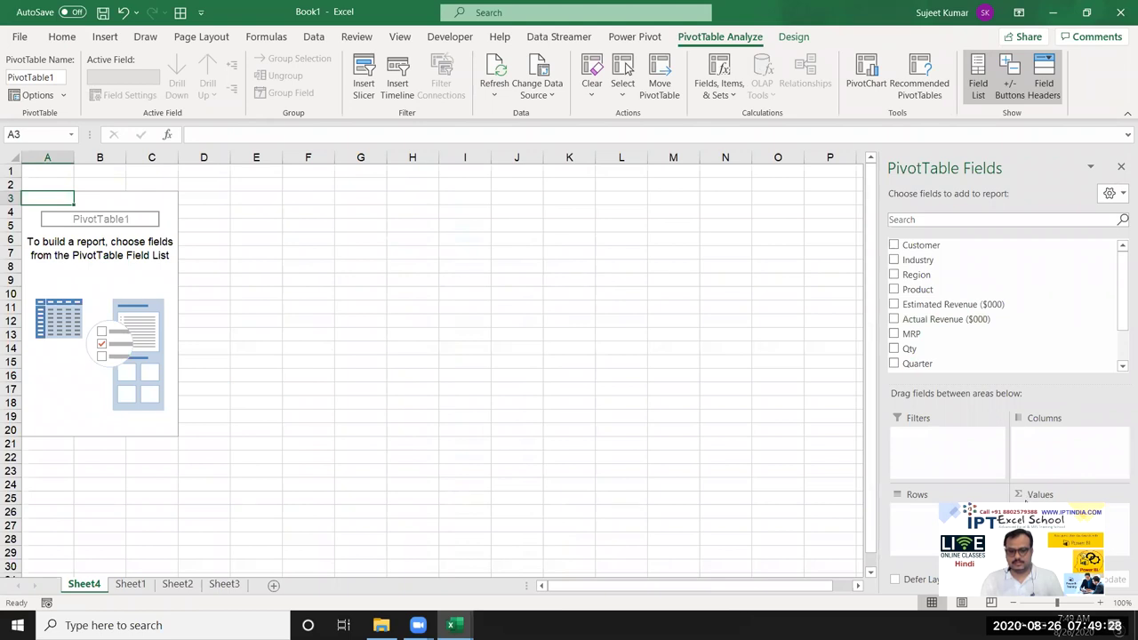
click(778, 279)
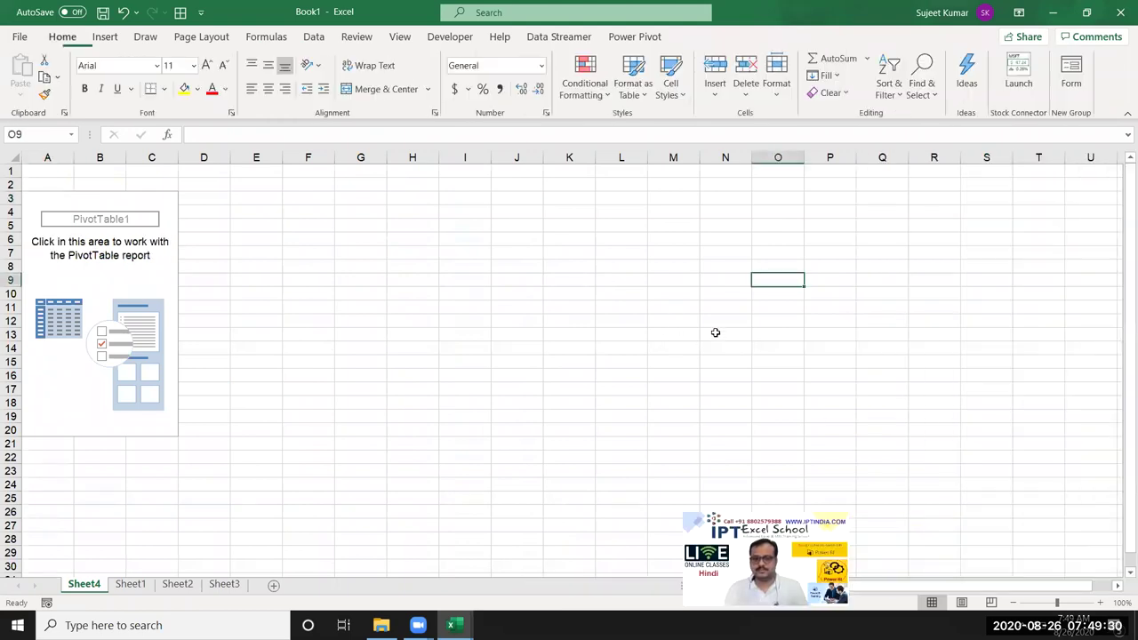
click(160, 292)
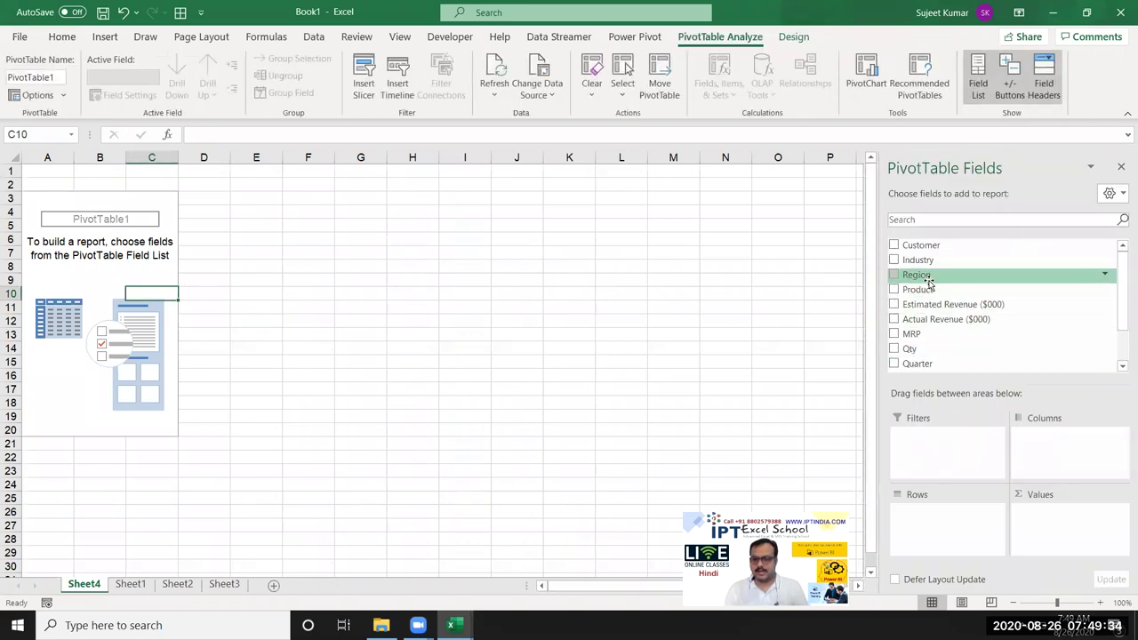
Step: Sum Qty by Industry and sort ascending, from Industrial Goods 641 to Consumer Goods 5572
drag(939, 267, 960, 530)
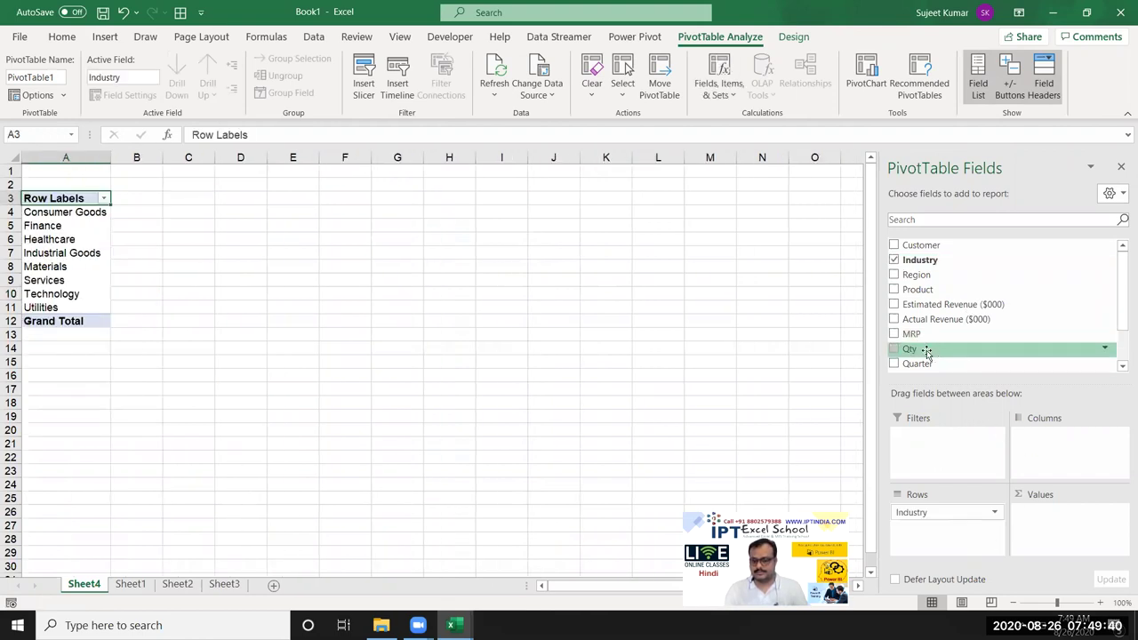
drag(932, 349, 1053, 525)
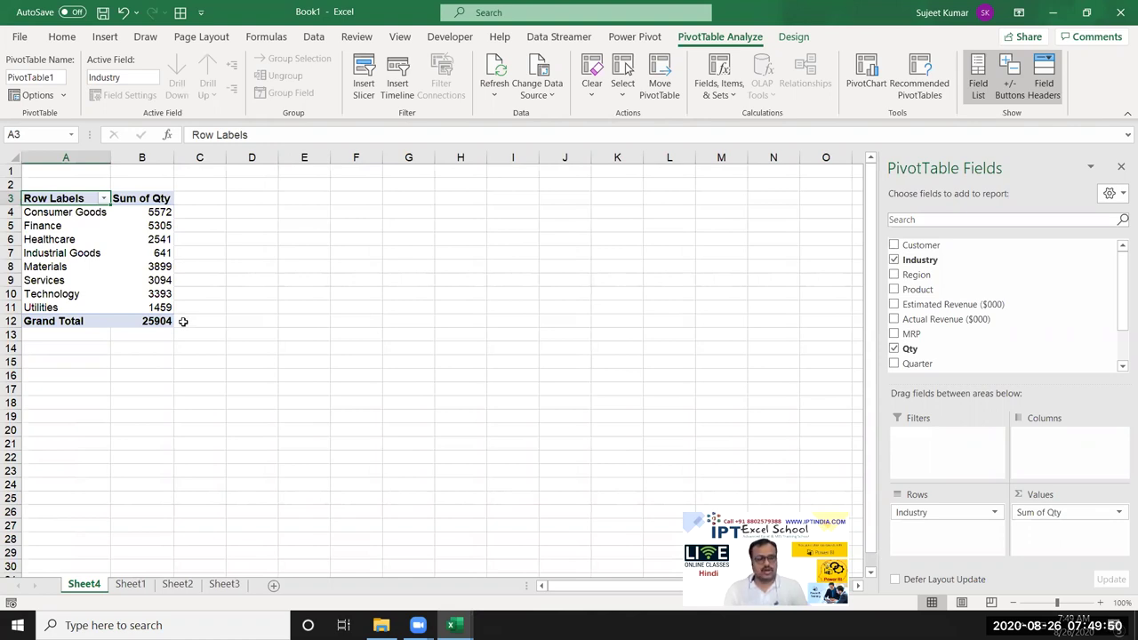
click(151, 253)
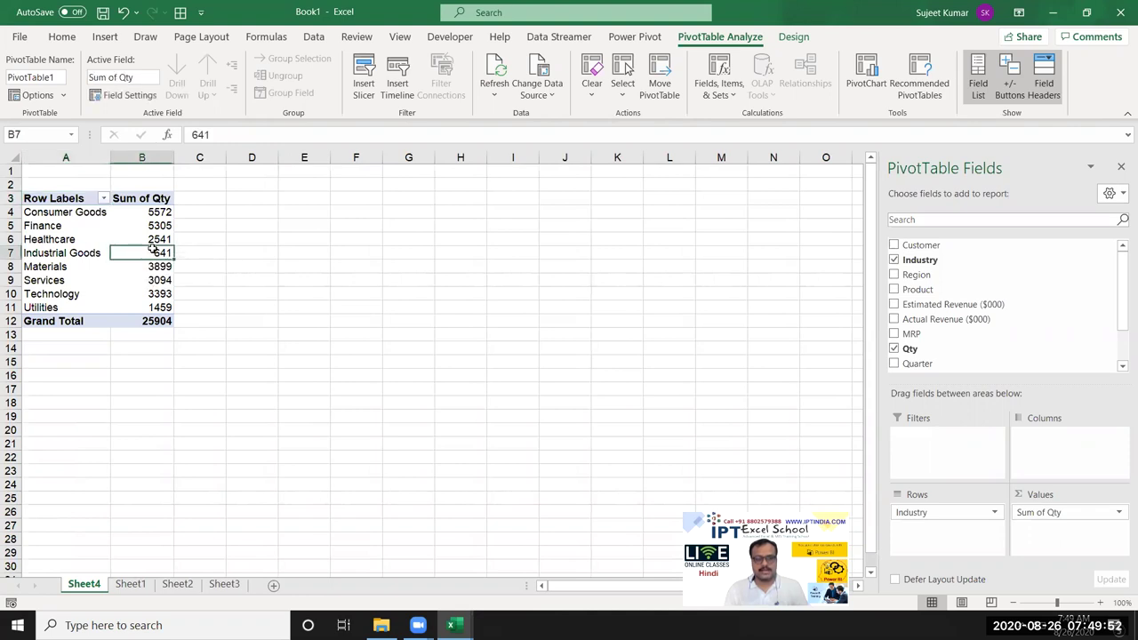
right_click(151, 251)
mouse_move(210, 354)
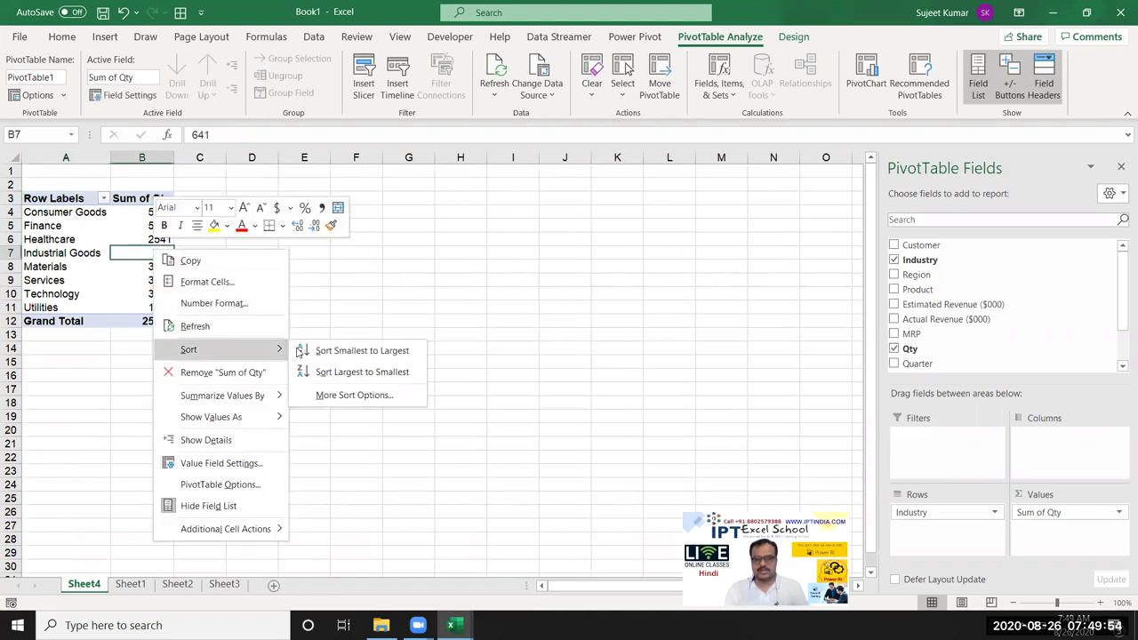
click(302, 350)
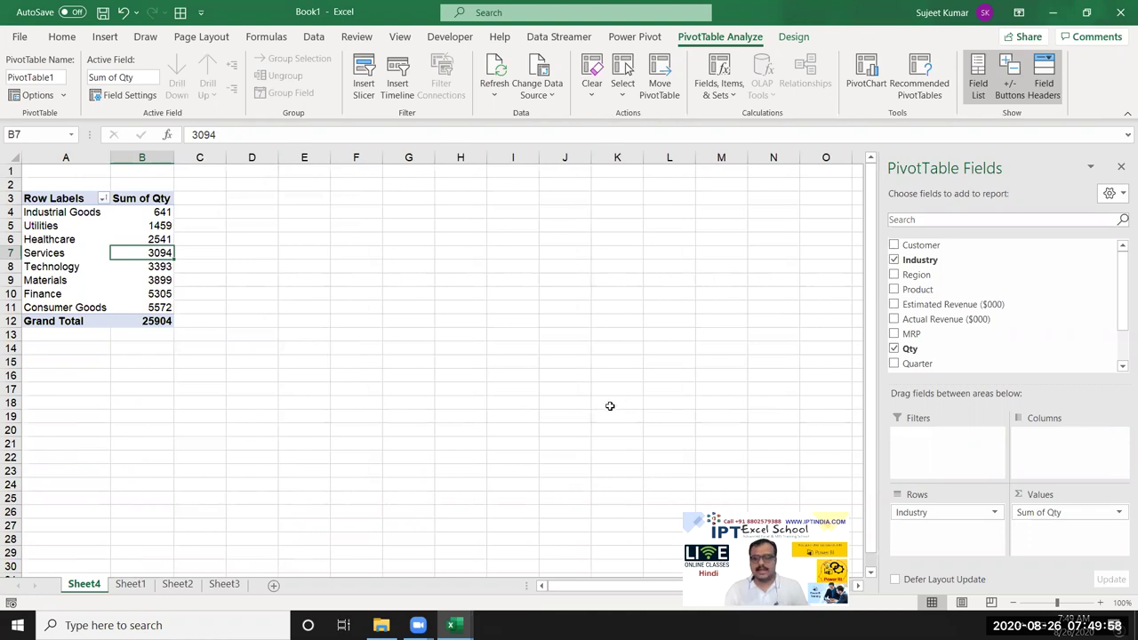
Step: Nest Region under Industry in the rows and sort regions ascending by Sum of Qty
mouse_move(934, 276)
mouse_down()
mouse_move(1107, 483)
mouse_move(975, 547)
mouse_up()
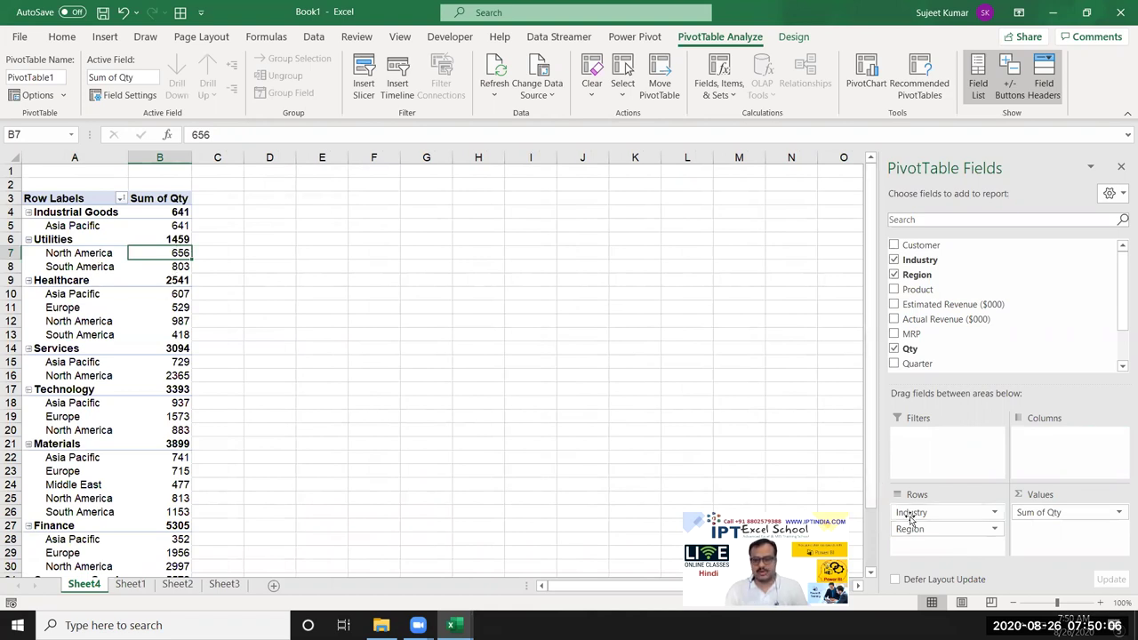
click(283, 294)
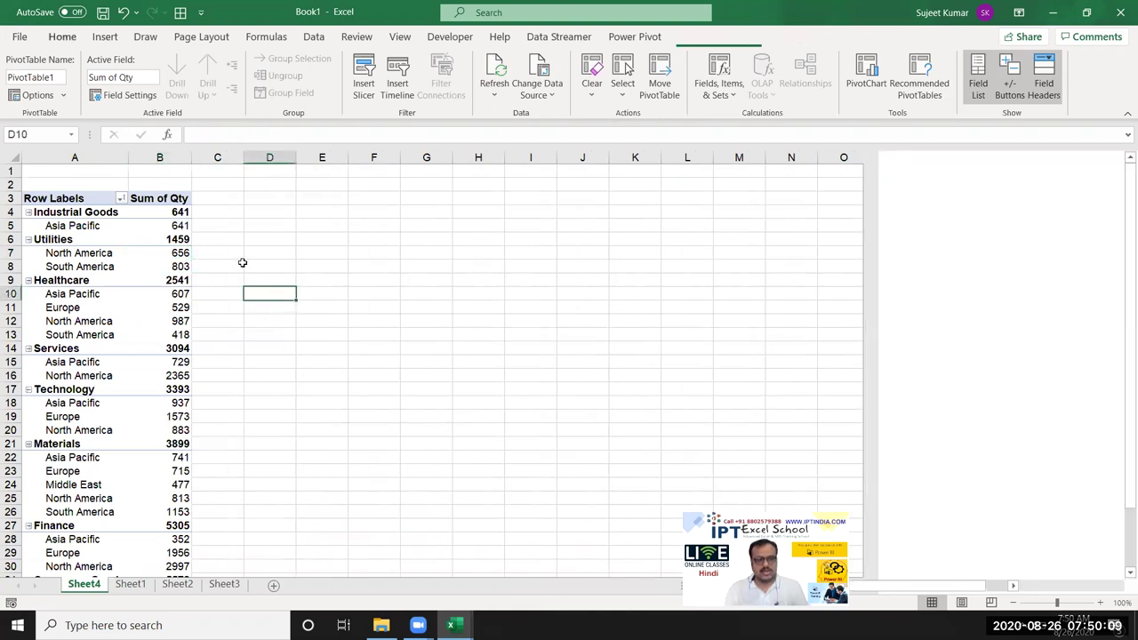
click(179, 254)
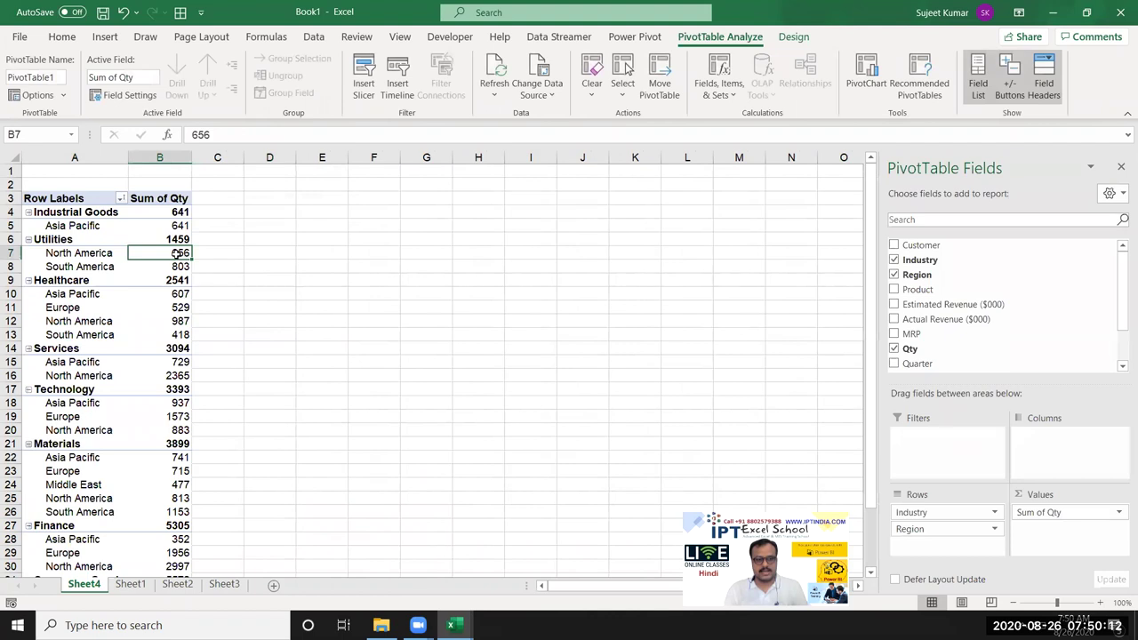
right_click(176, 255)
mouse_move(251, 358)
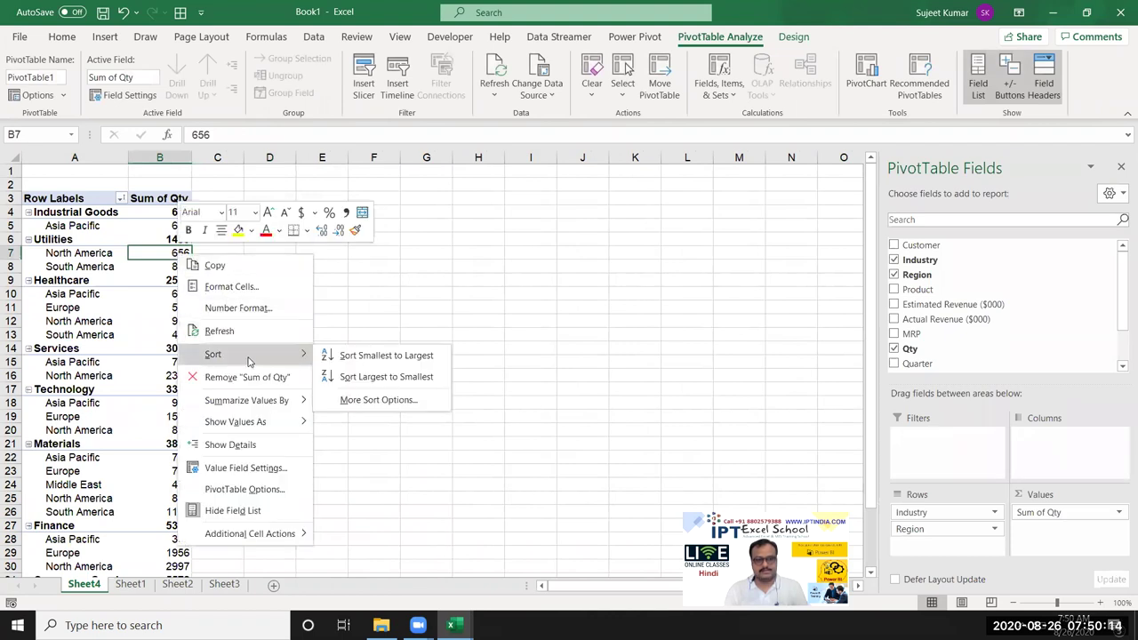
click(338, 359)
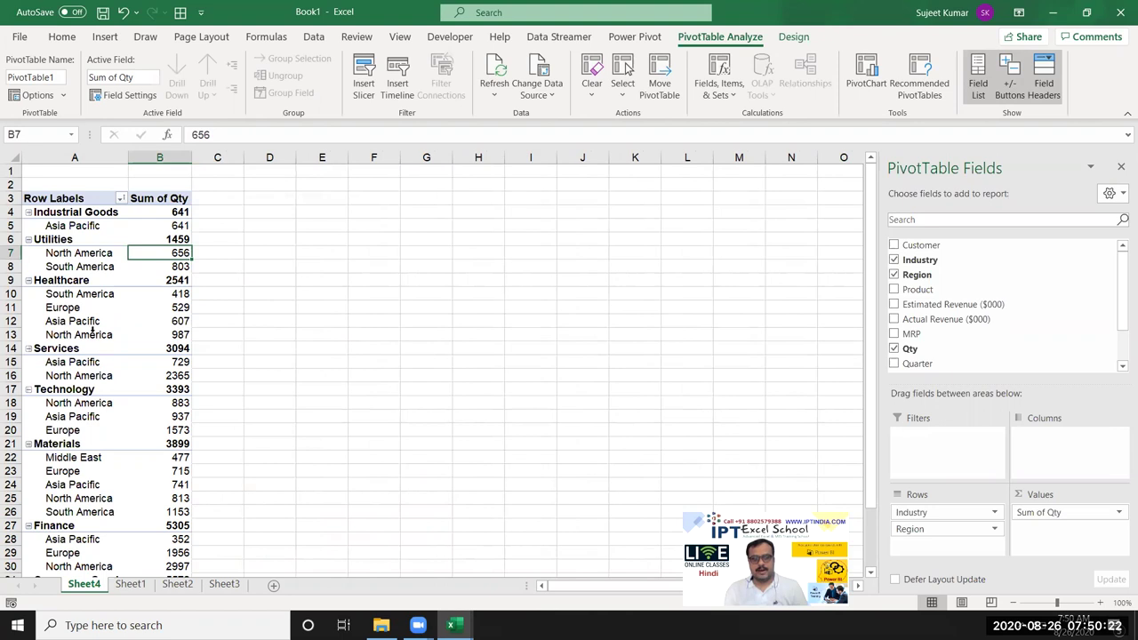
Step: Check the Healthcare and Services totals and re-sort the pivot ascending by Qty
drag(58, 282, 156, 280)
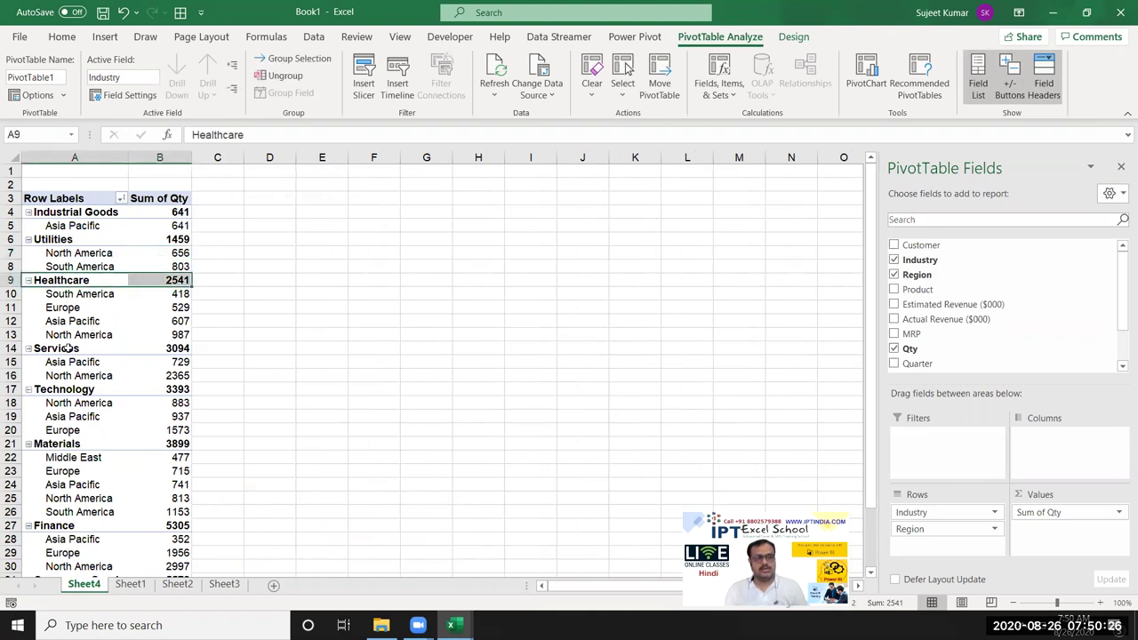
drag(68, 349, 156, 348)
mouse_move(157, 349)
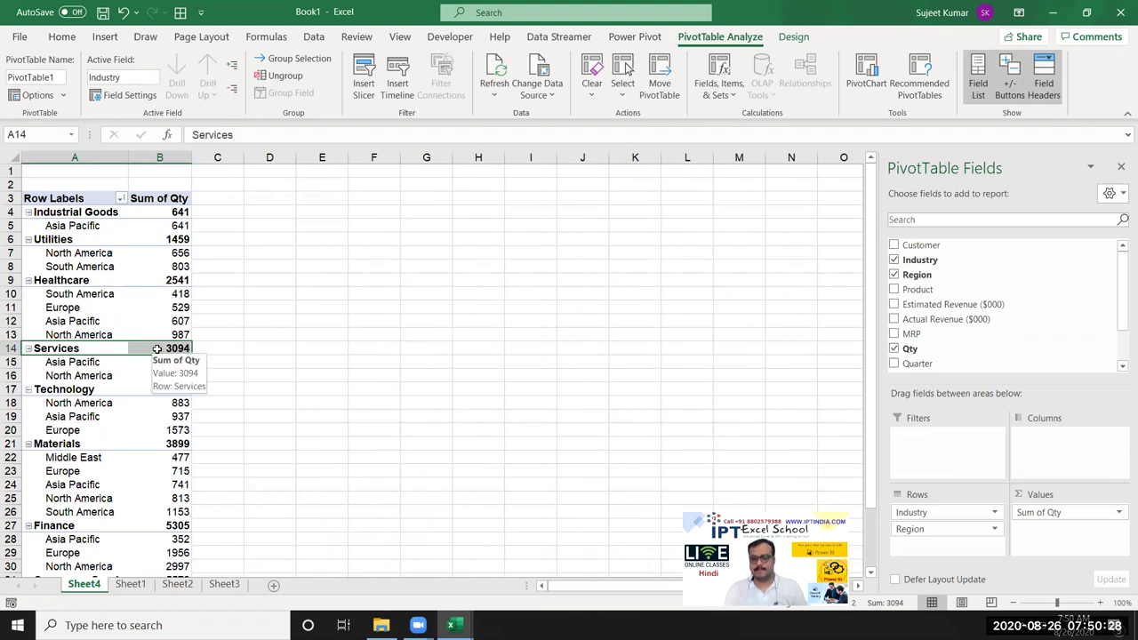
click(217, 279)
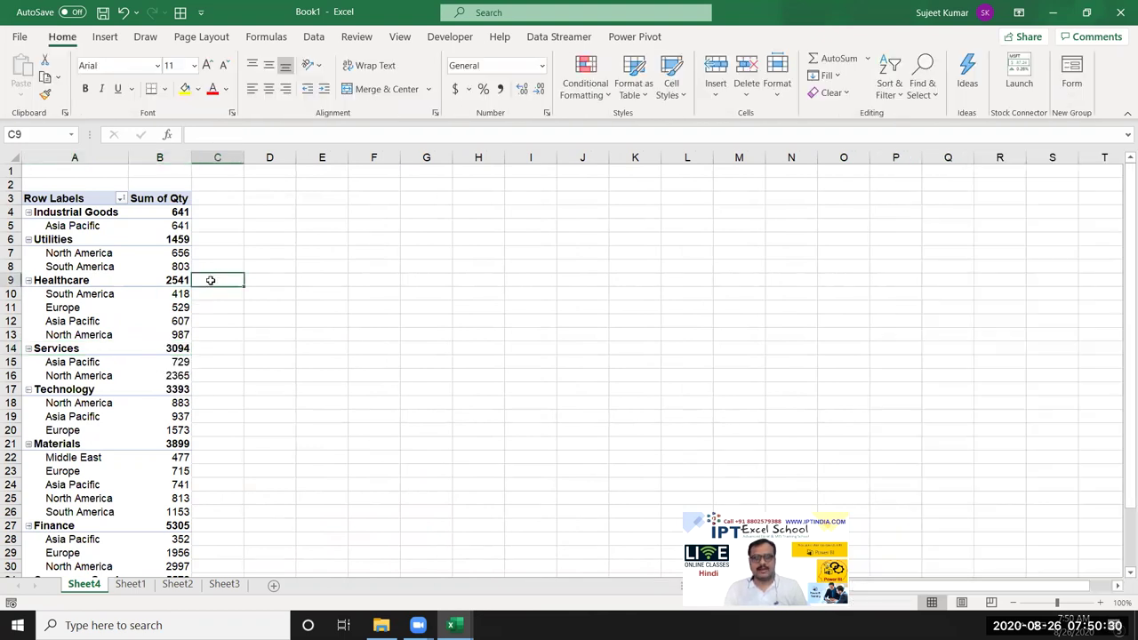
click(171, 211)
right_click(172, 212)
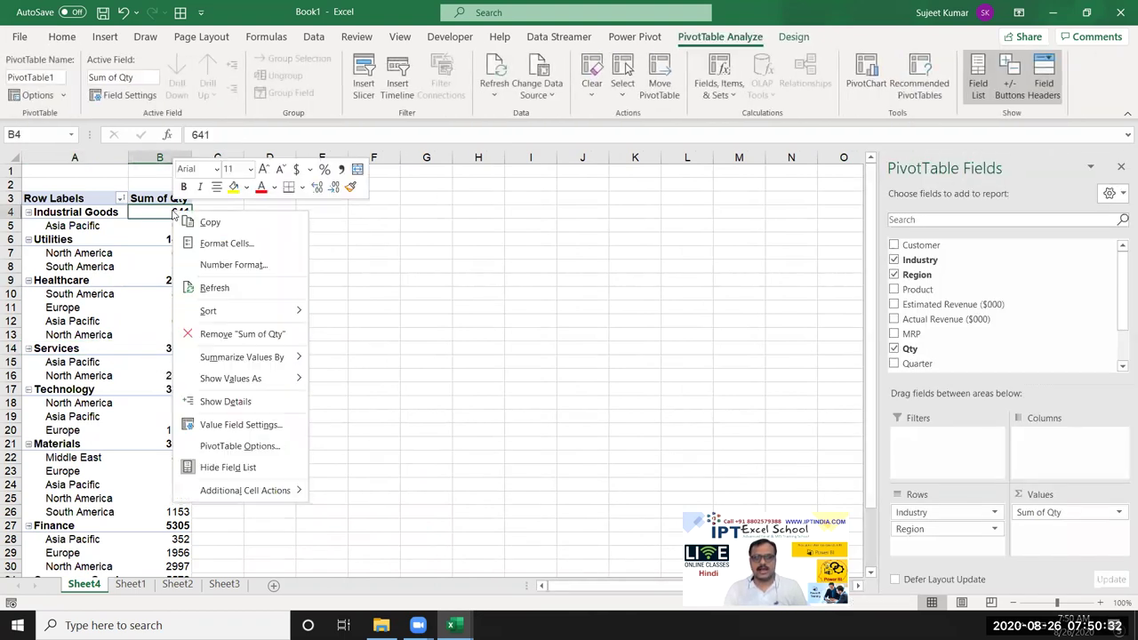
mouse_move(224, 313)
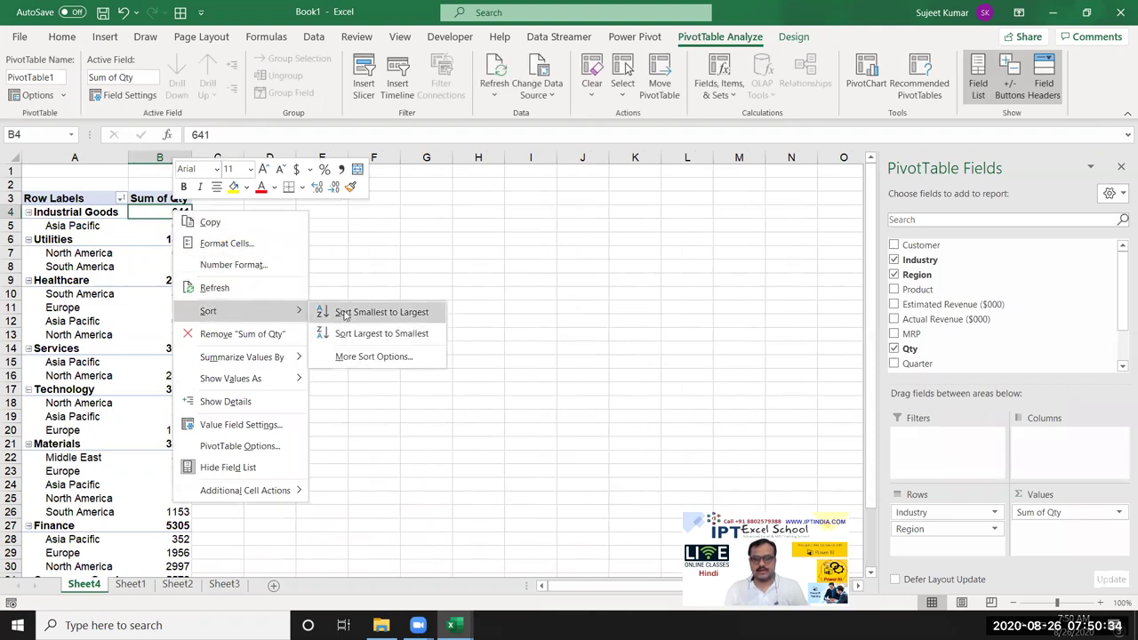
click(345, 315)
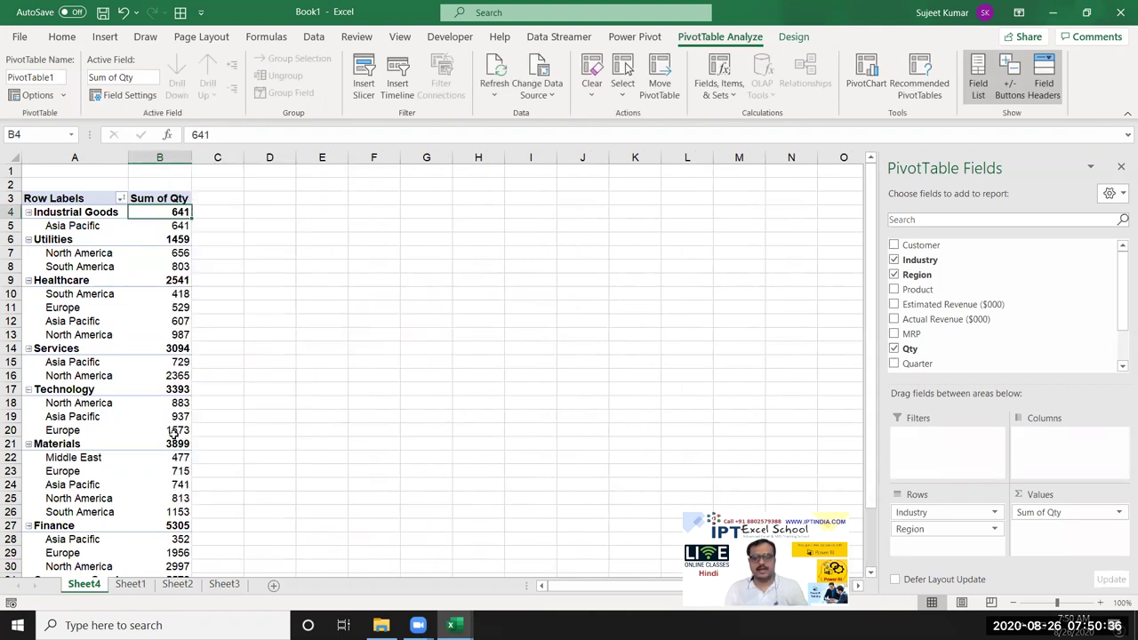
scroll(167, 445, down, 6)
scroll(168, 445, down, 1)
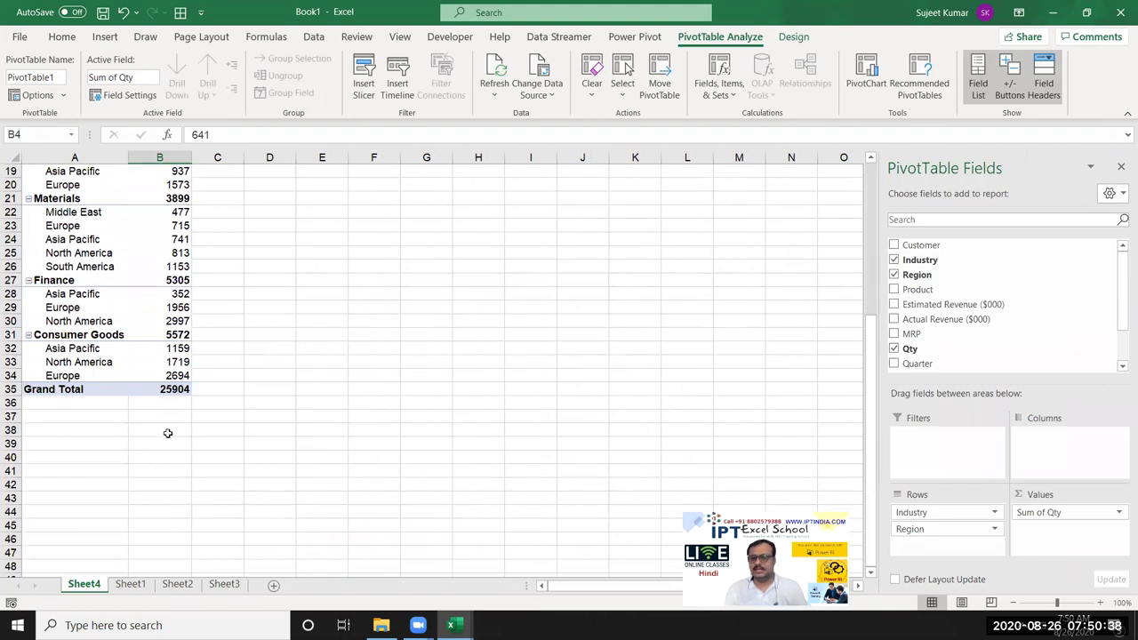
scroll(169, 429, up, 3)
scroll(183, 402, up, 3)
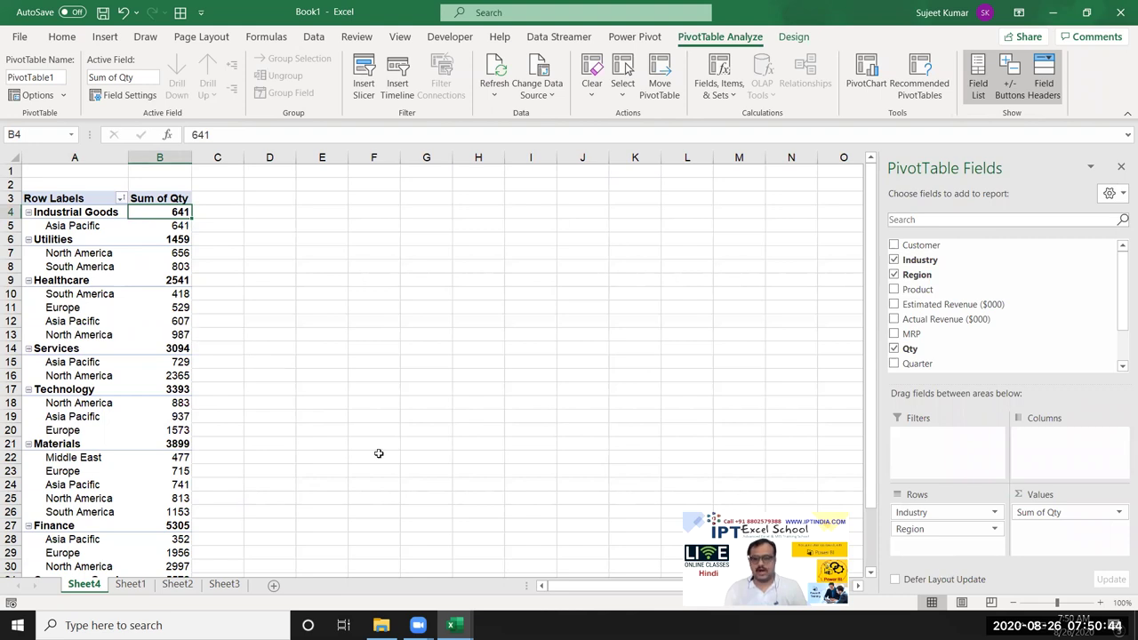
Step: Move Region to columns and sort them Z to A, South America through Asia Pacific
drag(948, 531, 1061, 456)
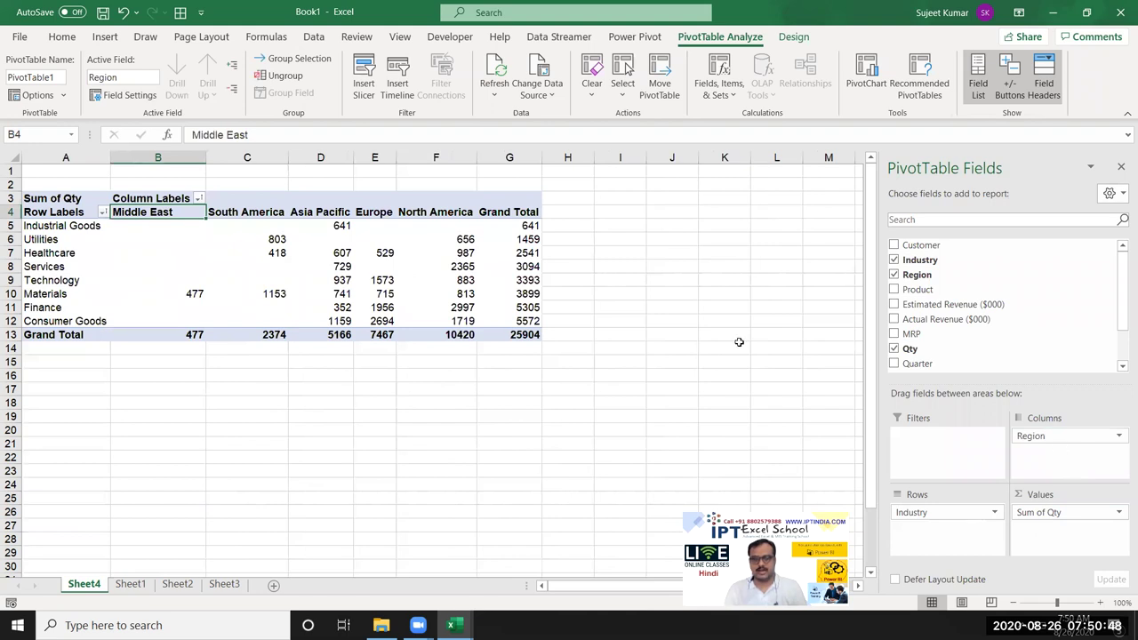
right_click(170, 211)
mouse_move(210, 292)
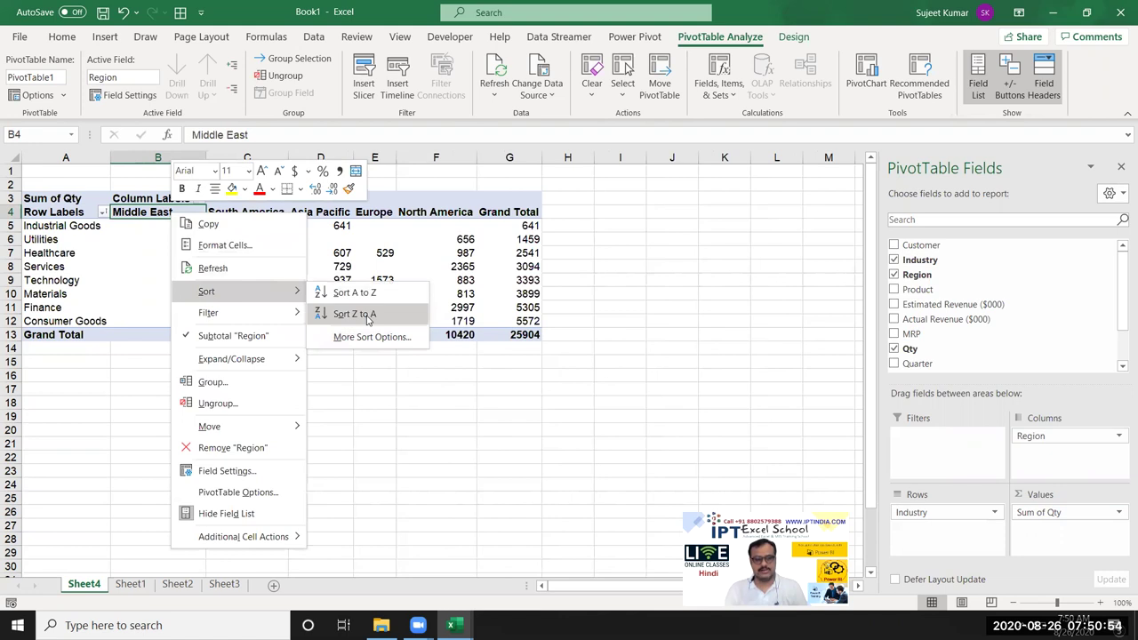
click(368, 318)
mouse_move(176, 222)
mouse_down()
mouse_move(489, 323)
mouse_move(489, 336)
mouse_up()
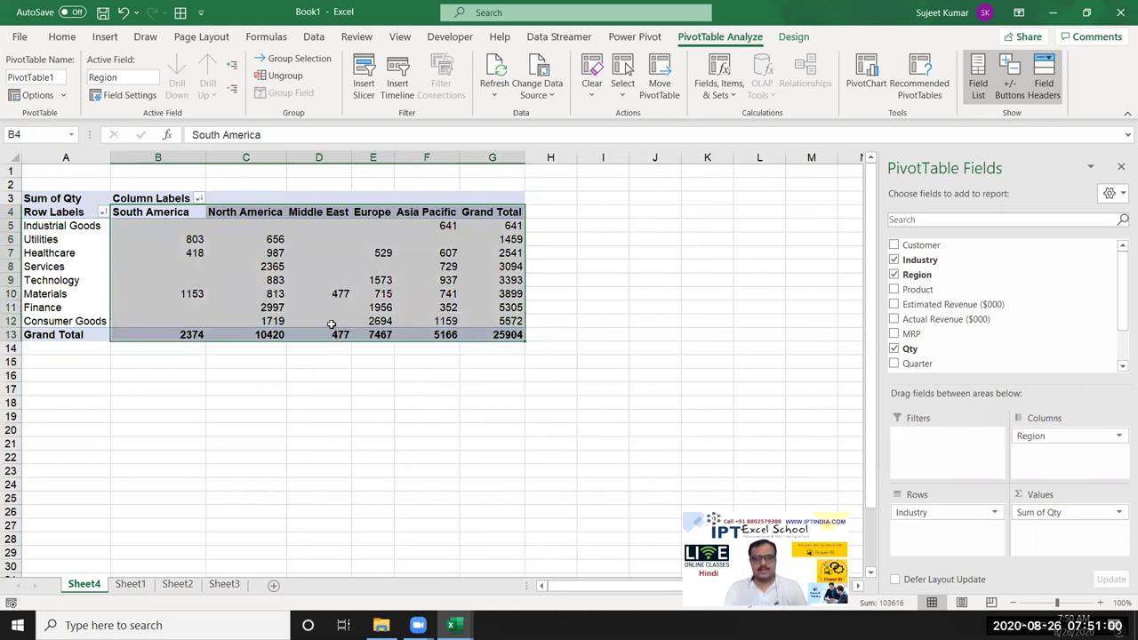
Step: Move the Finance row to the beginning of the industry list
click(191, 216)
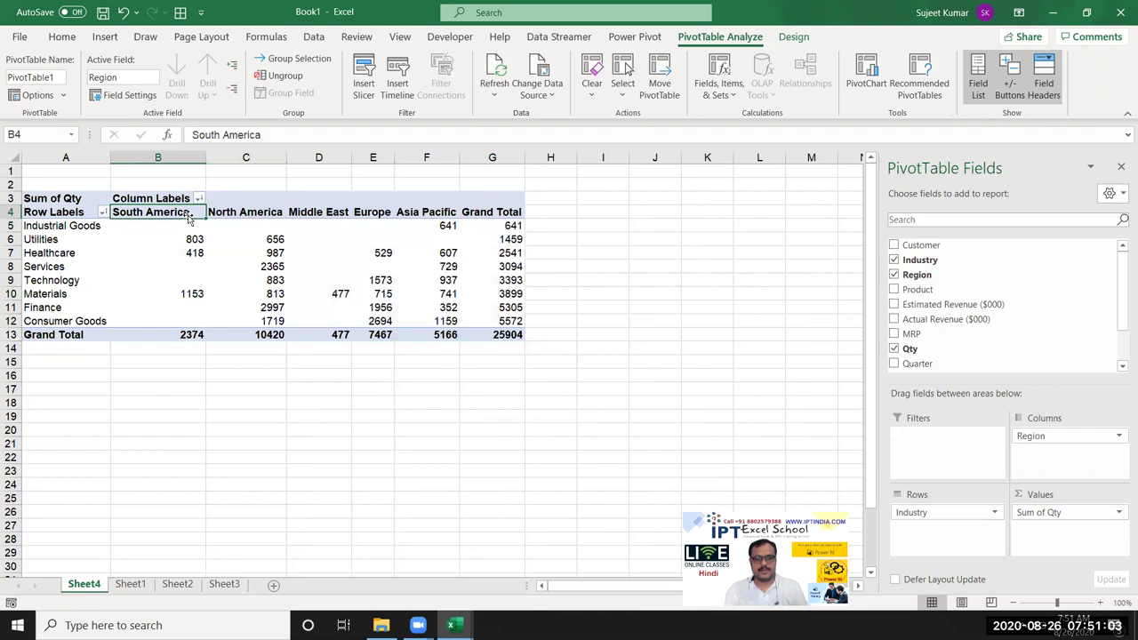
click(231, 214)
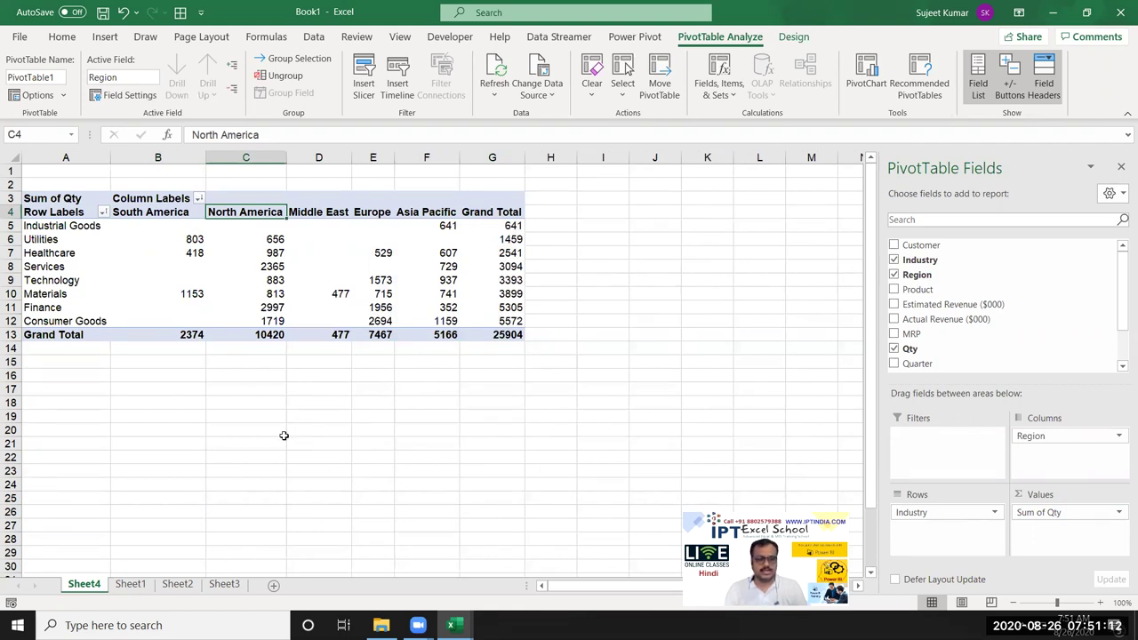
click(60, 308)
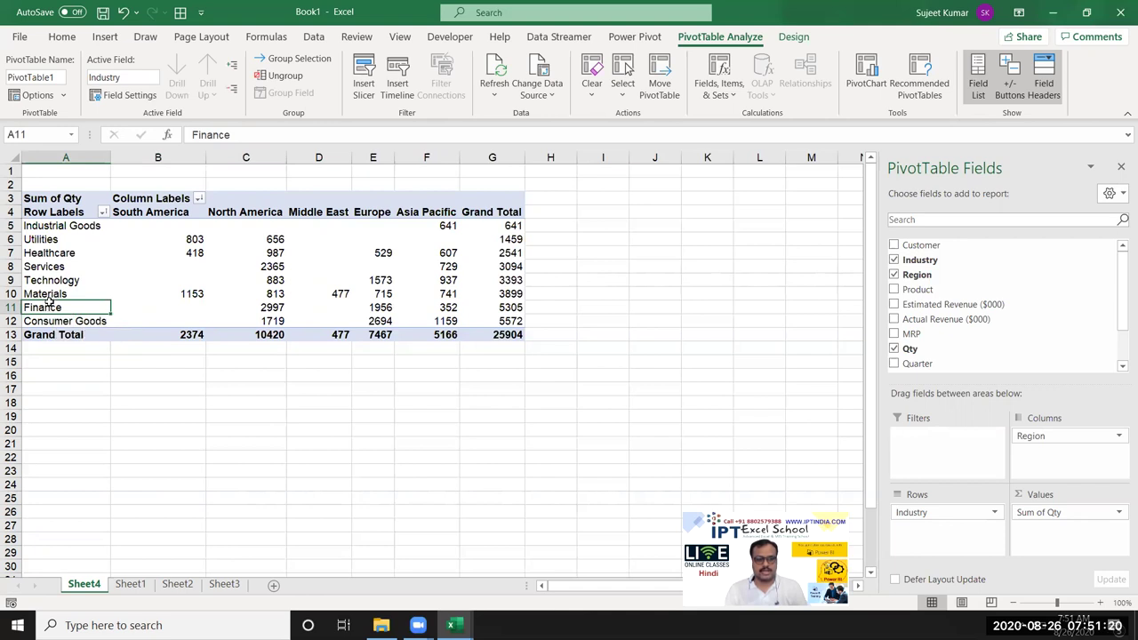
right_click(50, 308)
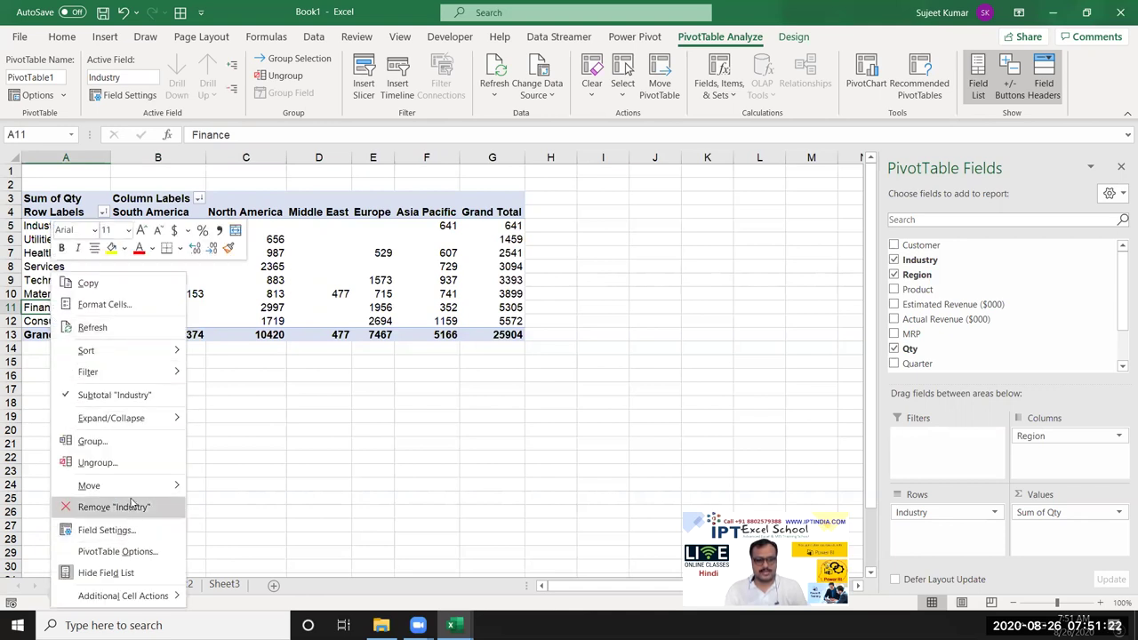
mouse_move(134, 488)
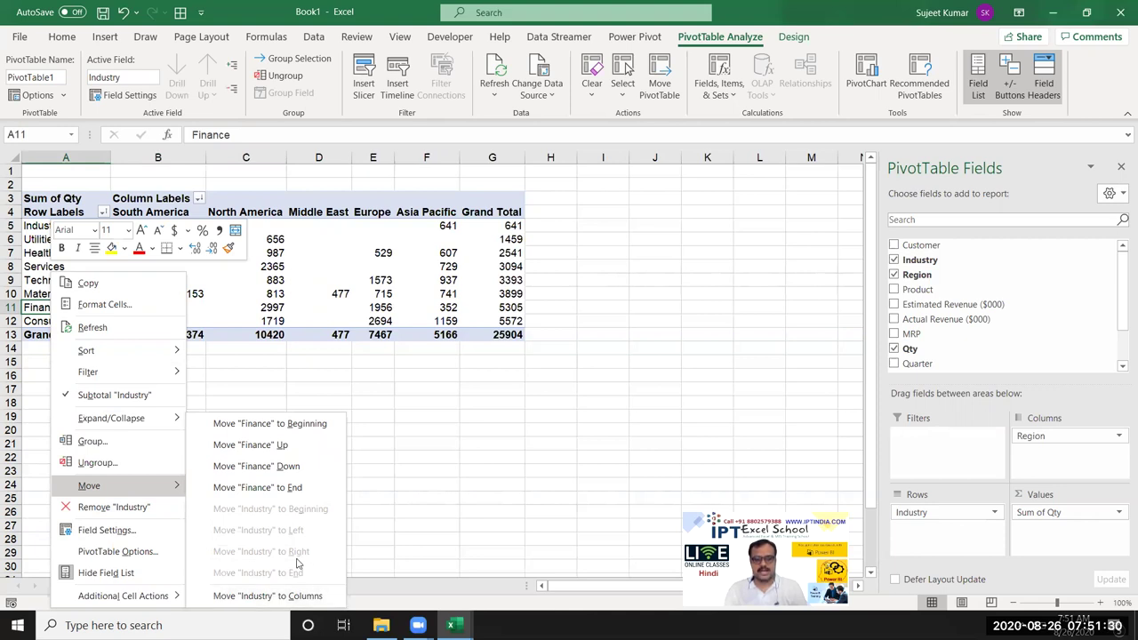
click(290, 430)
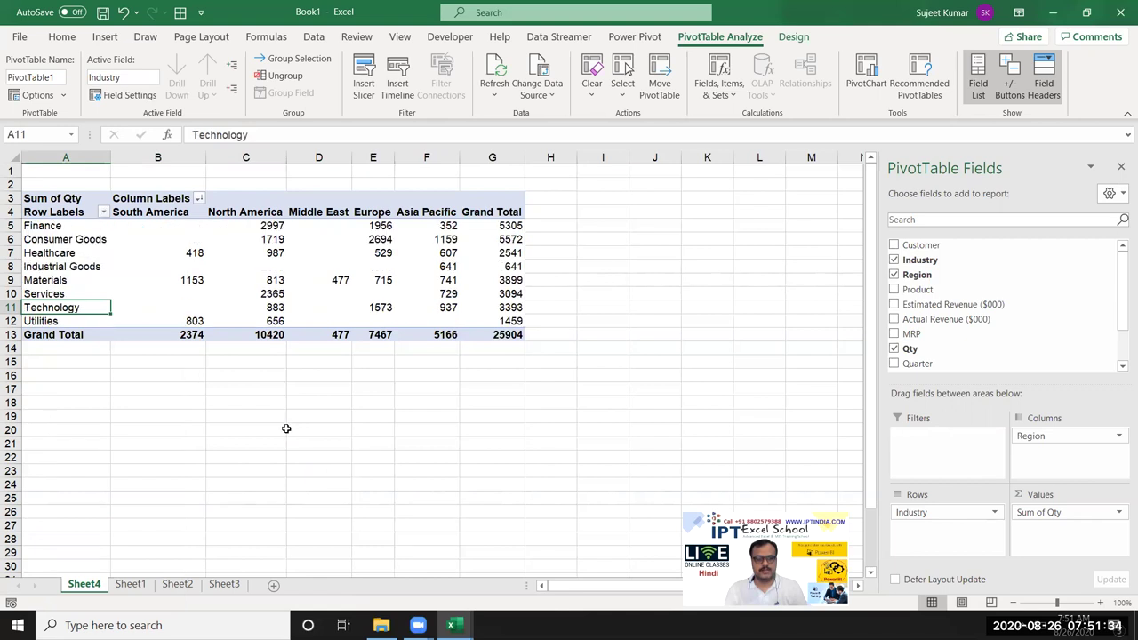
Step: Drag Technology up to second place and move the Middle East column before North America
drag(55, 226, 466, 222)
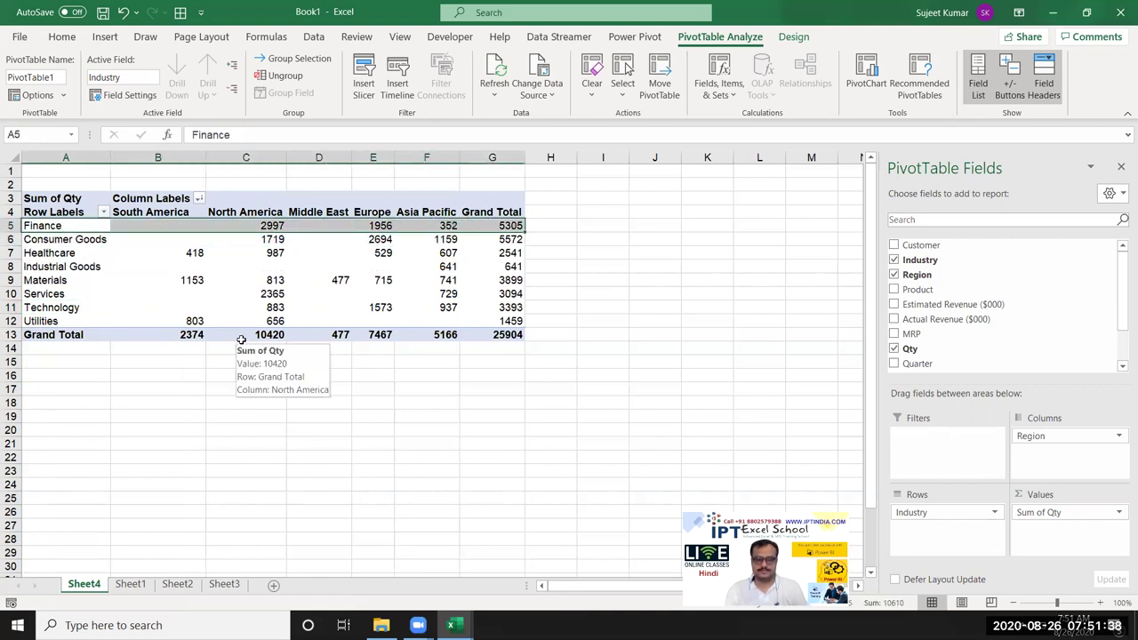
click(51, 308)
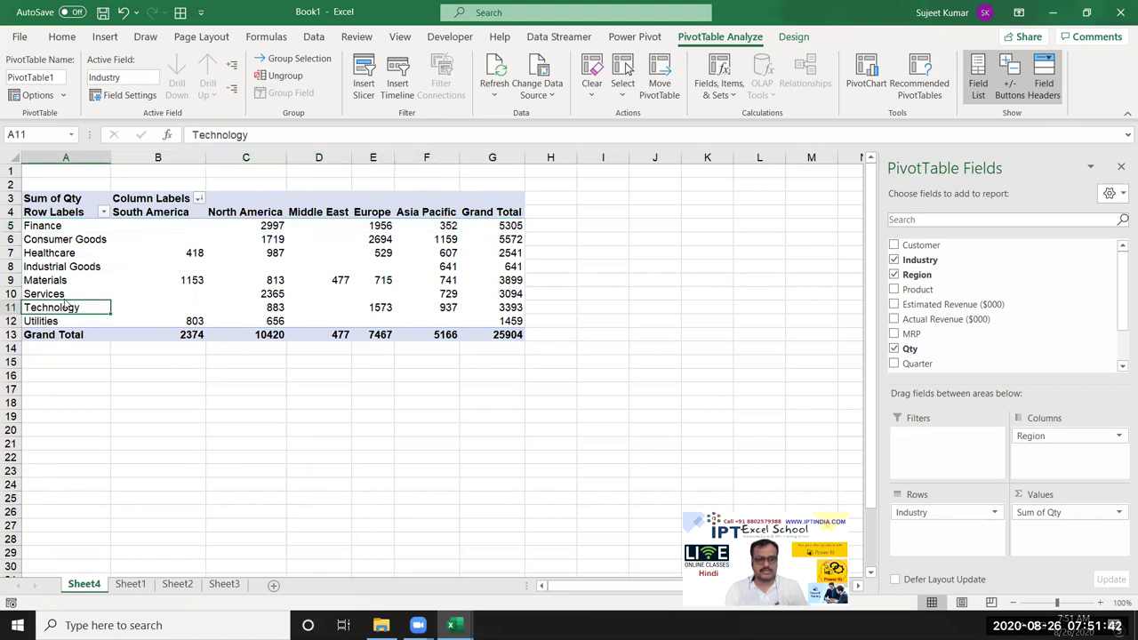
drag(68, 302, 86, 242)
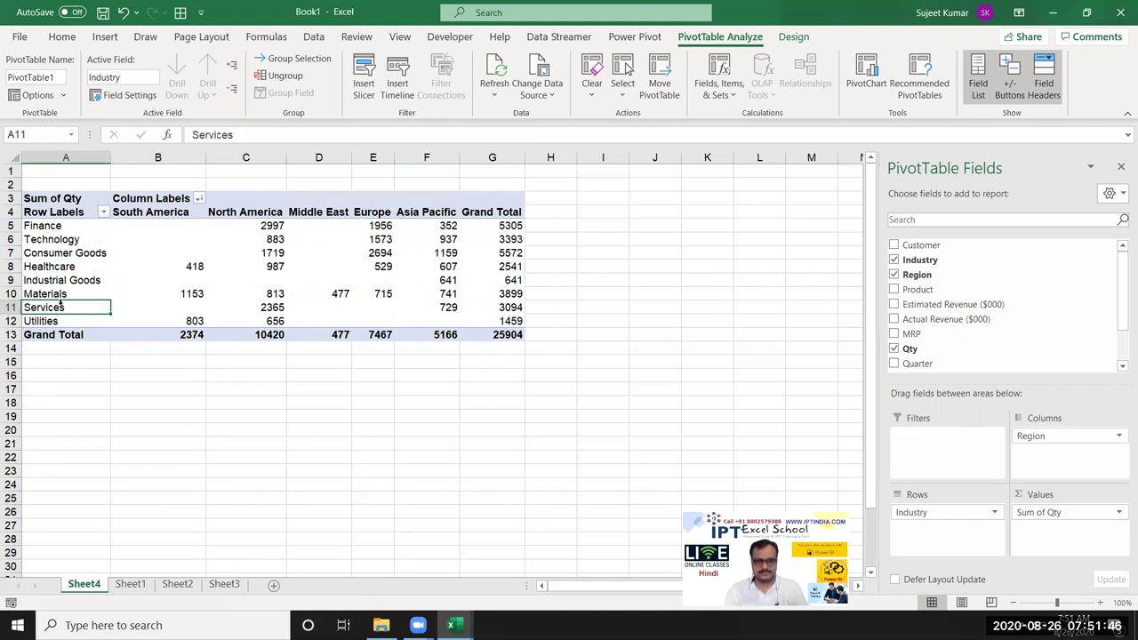
click(36, 238)
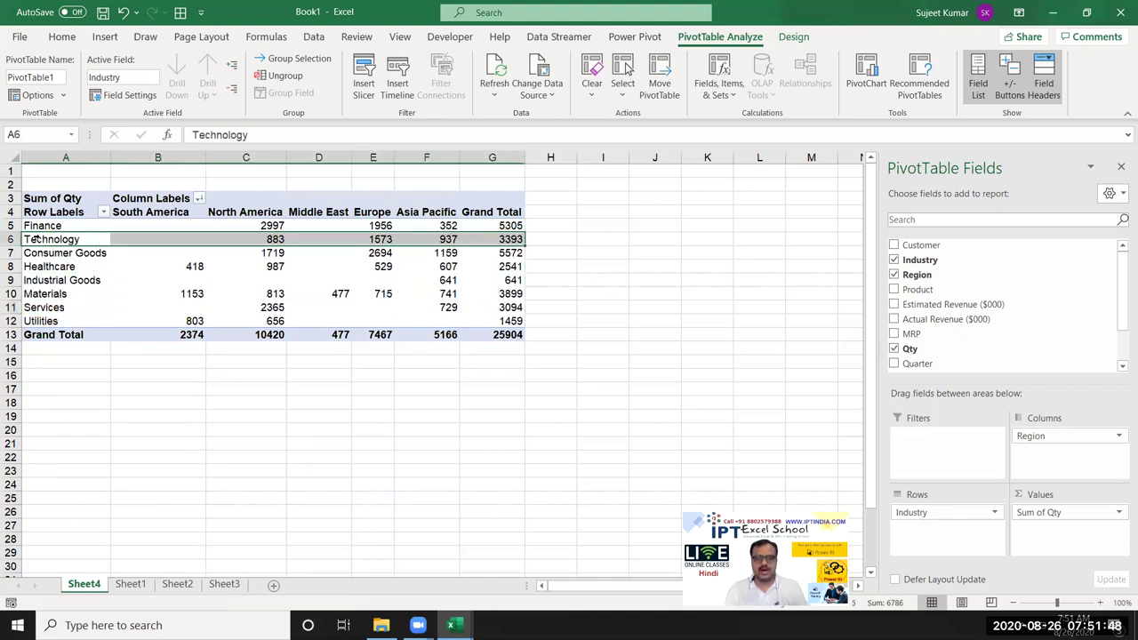
click(322, 214)
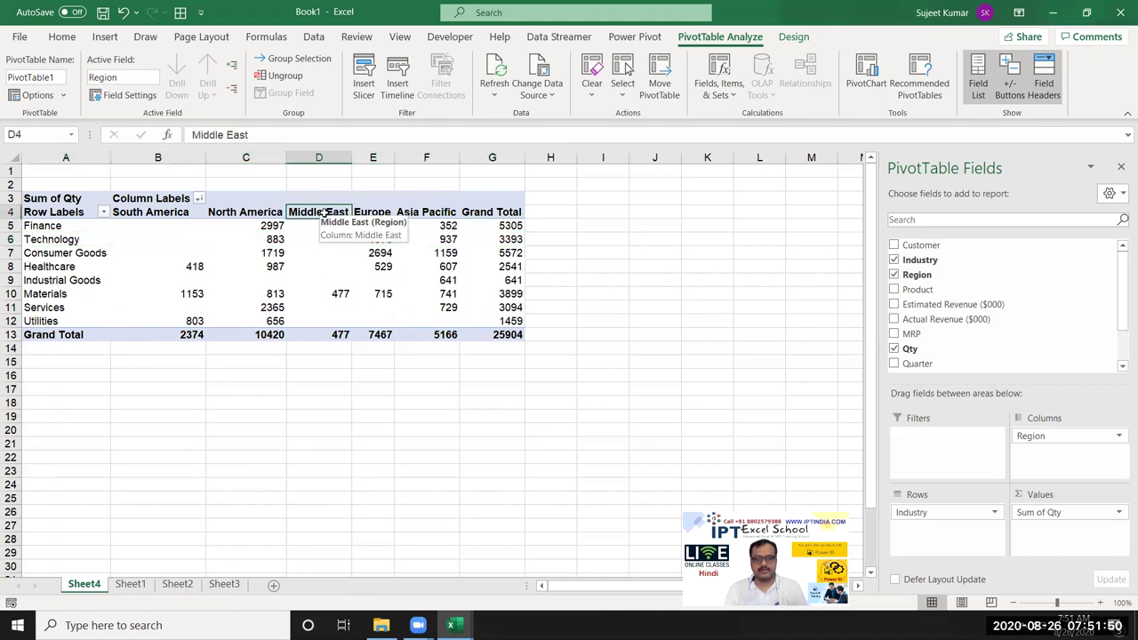
drag(313, 222, 207, 223)
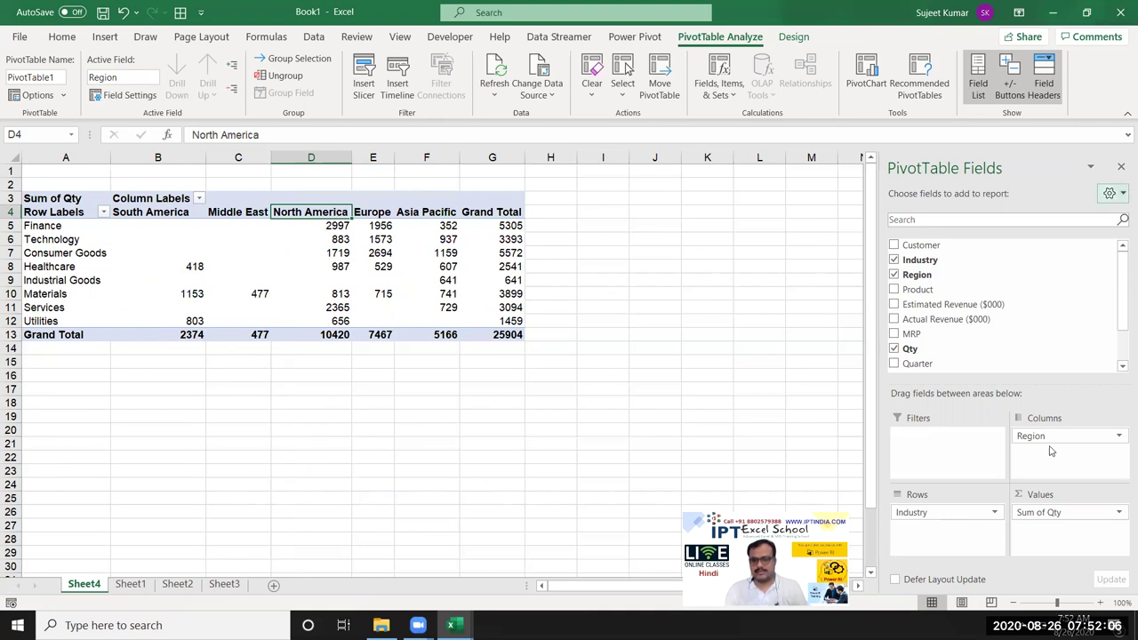
Step: Remove Region and Industry from the pivot and list Customer as the rows
drag(1049, 438, 1023, 355)
drag(958, 513, 981, 343)
drag(929, 246, 963, 540)
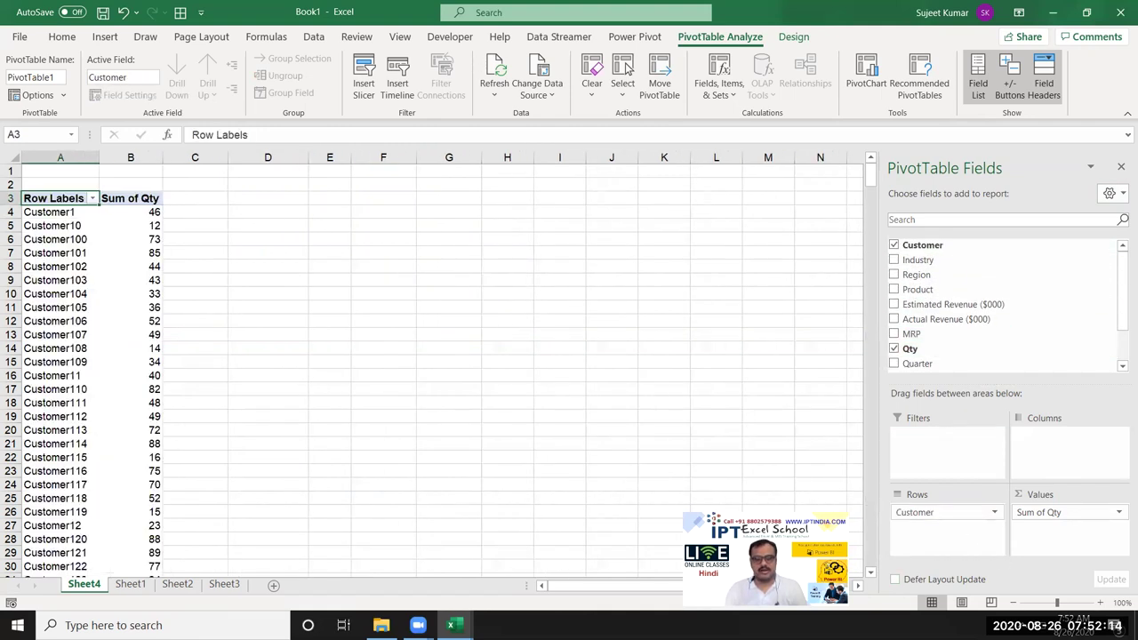
click(67, 338)
scroll(72, 364, down, 3)
scroll(78, 387, up, 3)
scroll(79, 388, up, 1)
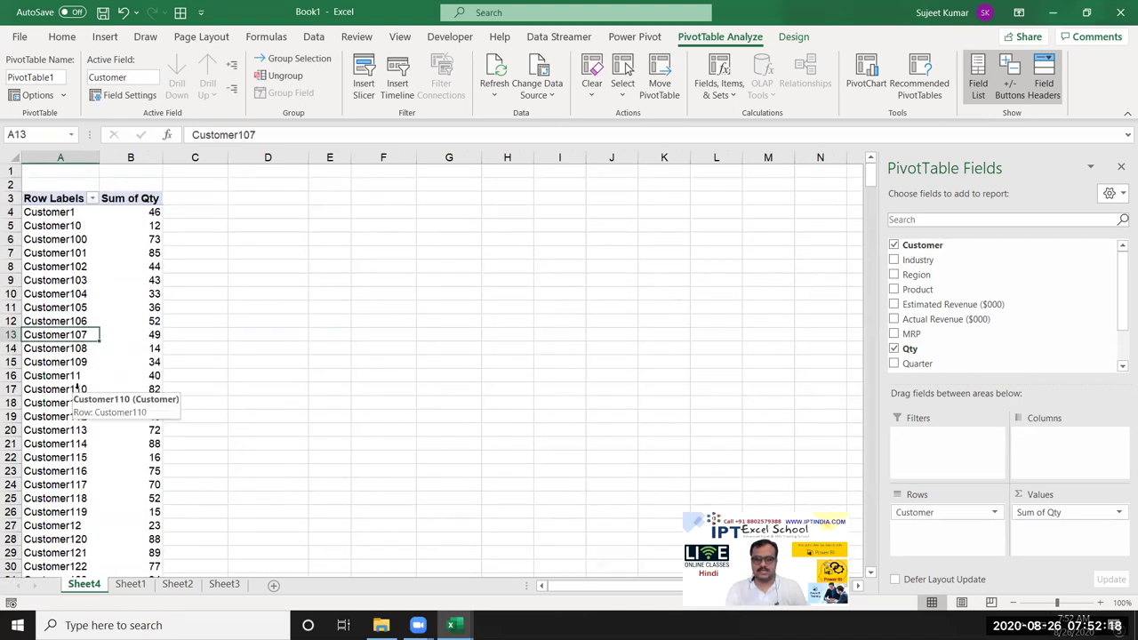
Step: Apply a Top 3 value filter on customers by Sum of Qty
click(92, 199)
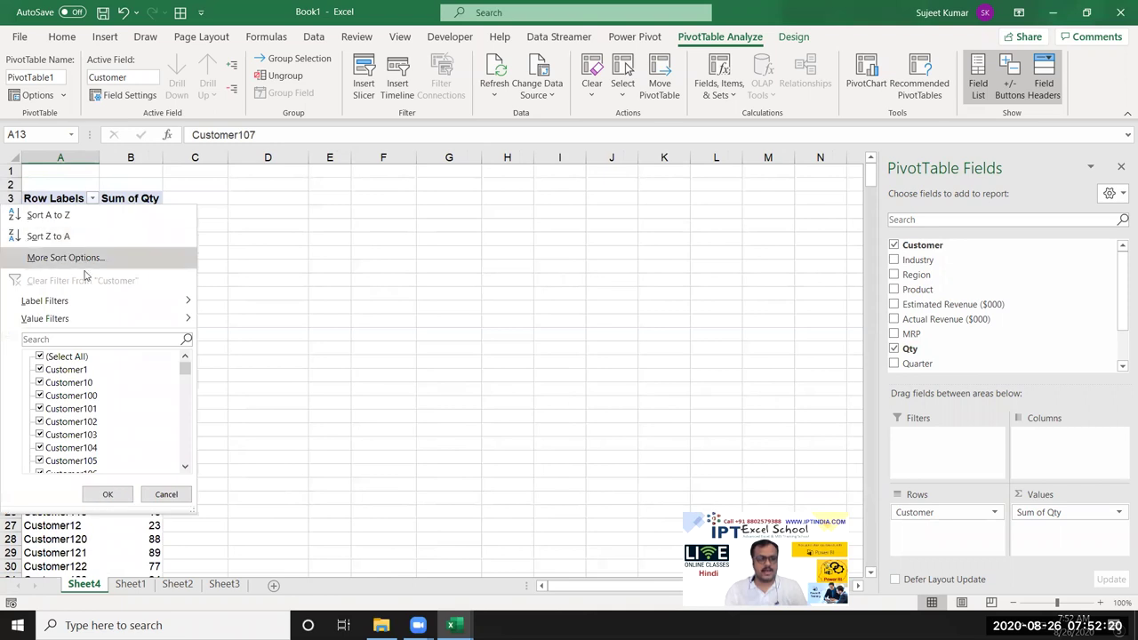
mouse_move(79, 323)
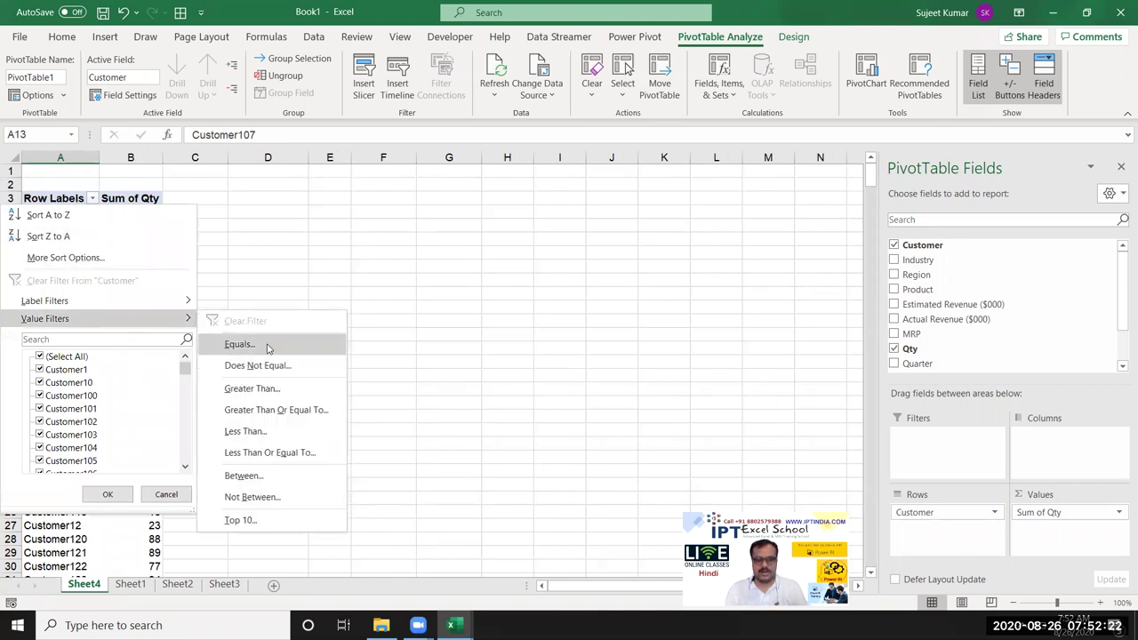
click(280, 529)
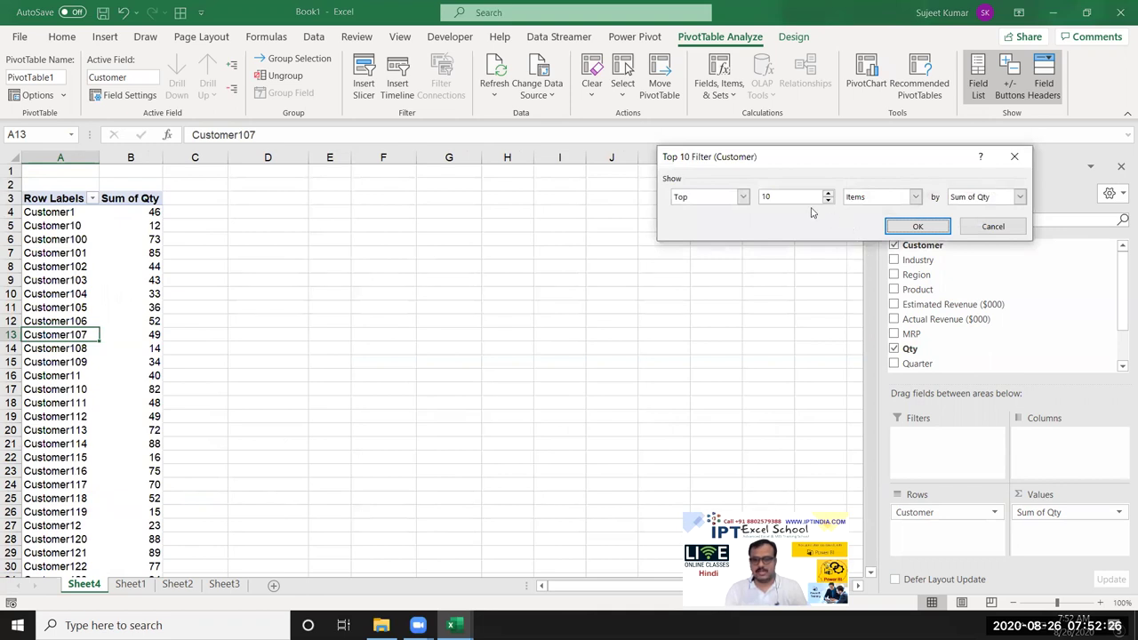
click(764, 196)
text(3)
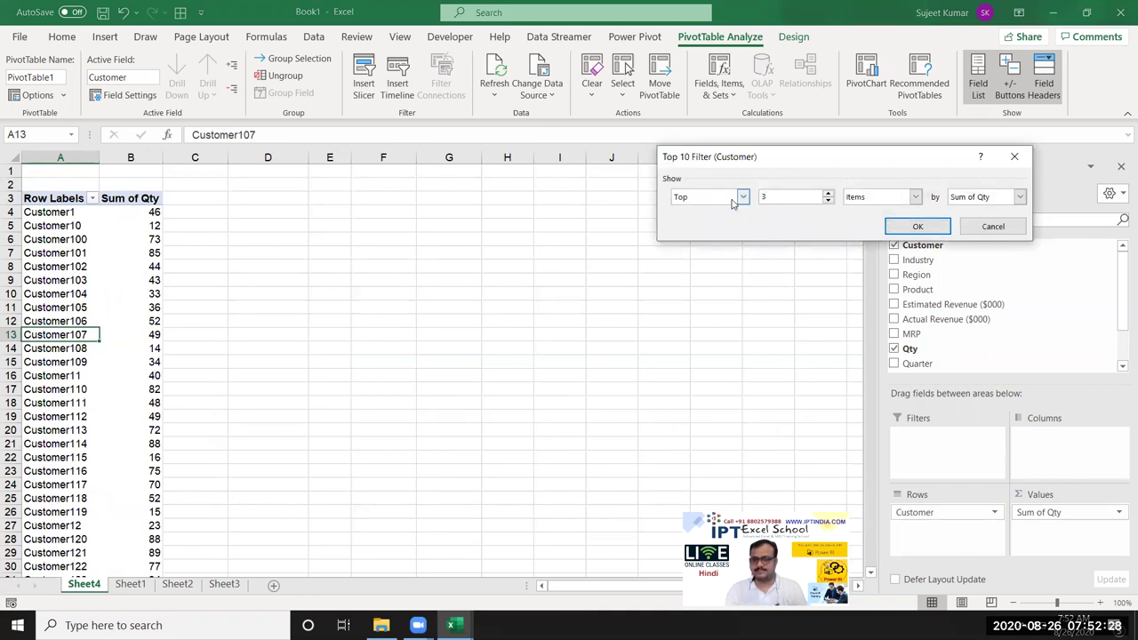
click(918, 226)
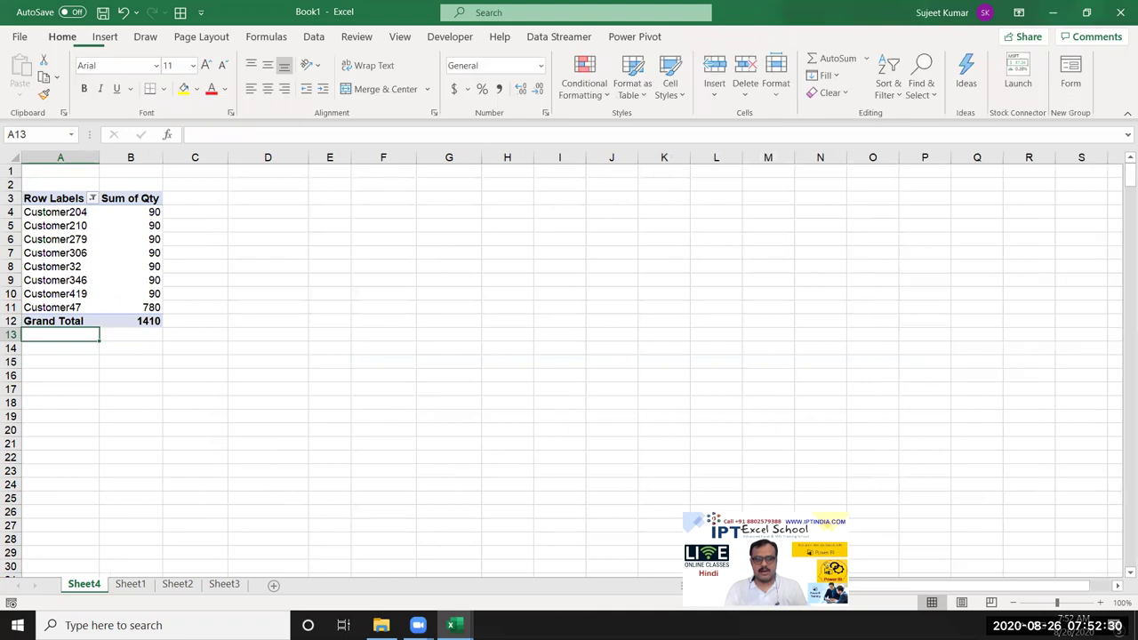
drag(137, 308, 36, 214)
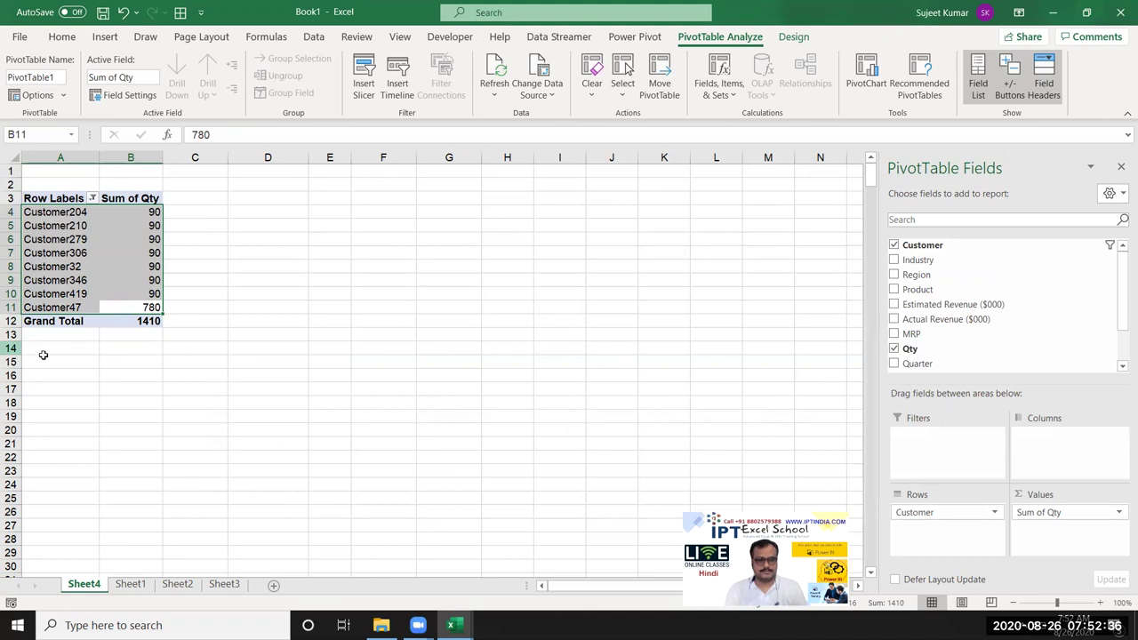
Step: Review the filtered customers and their 1410 Qty total in the Row Labels filter
click(71, 238)
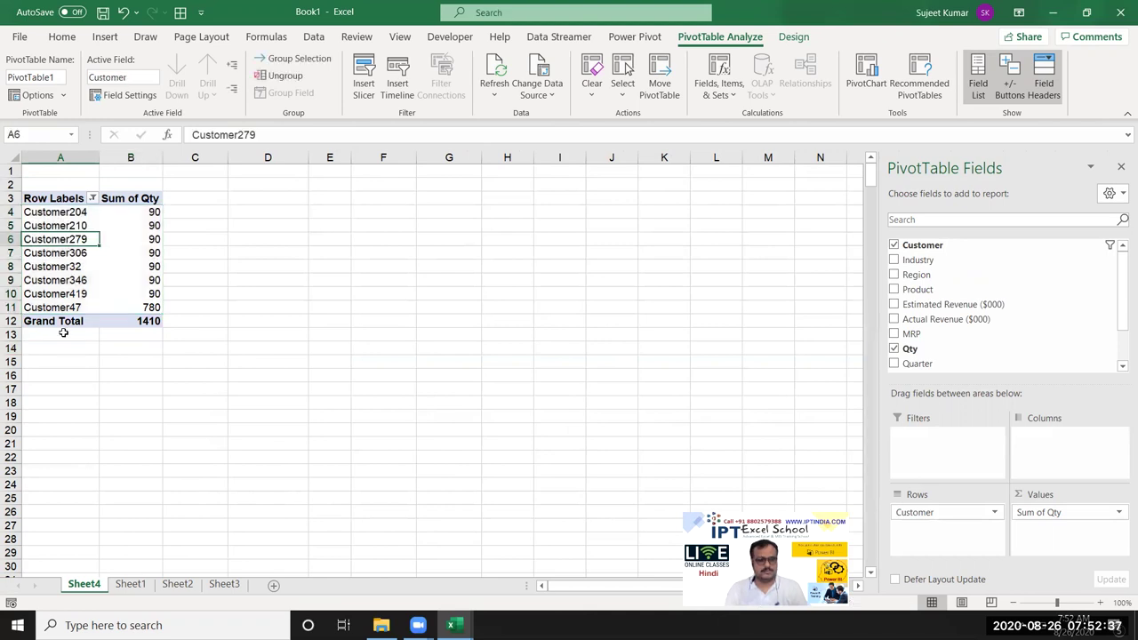
click(93, 199)
mouse_move(88, 316)
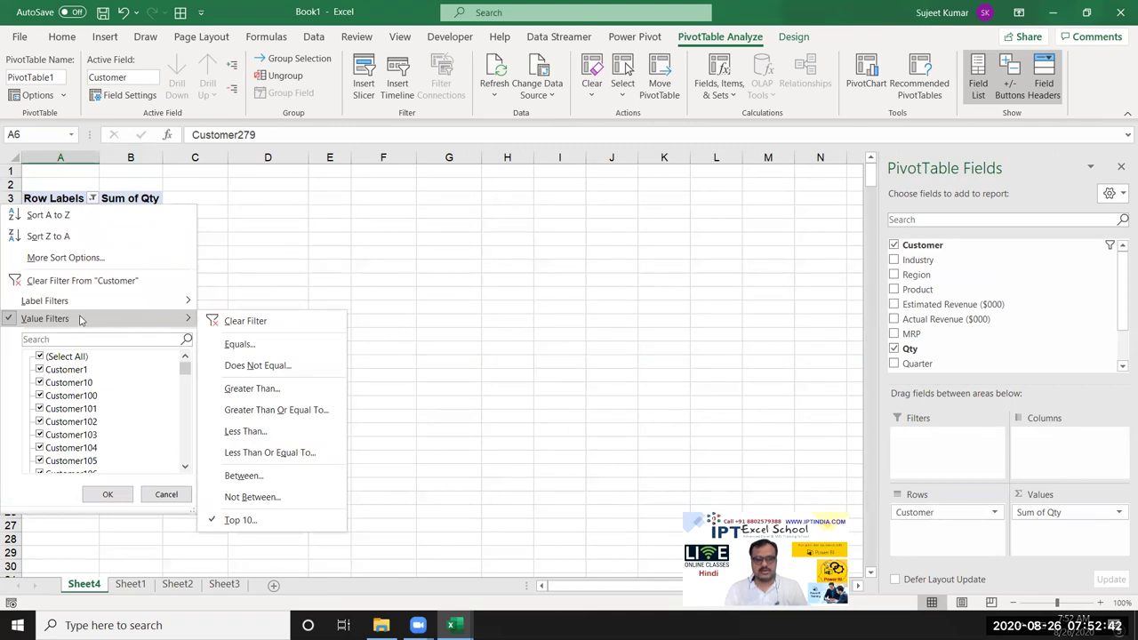
click(244, 250)
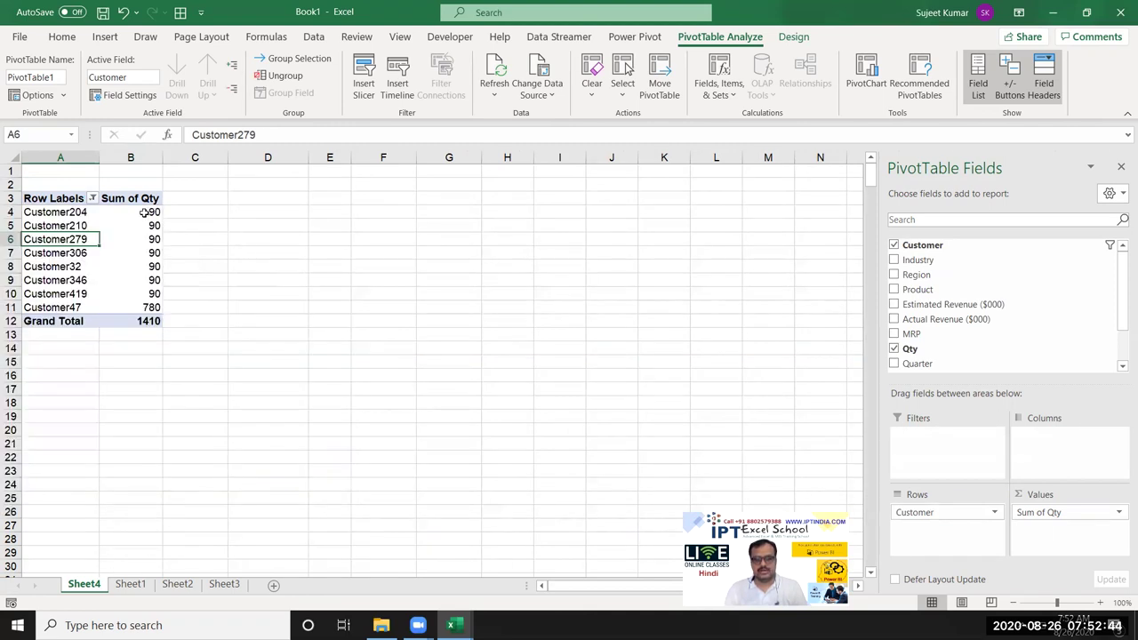
drag(142, 214, 142, 304)
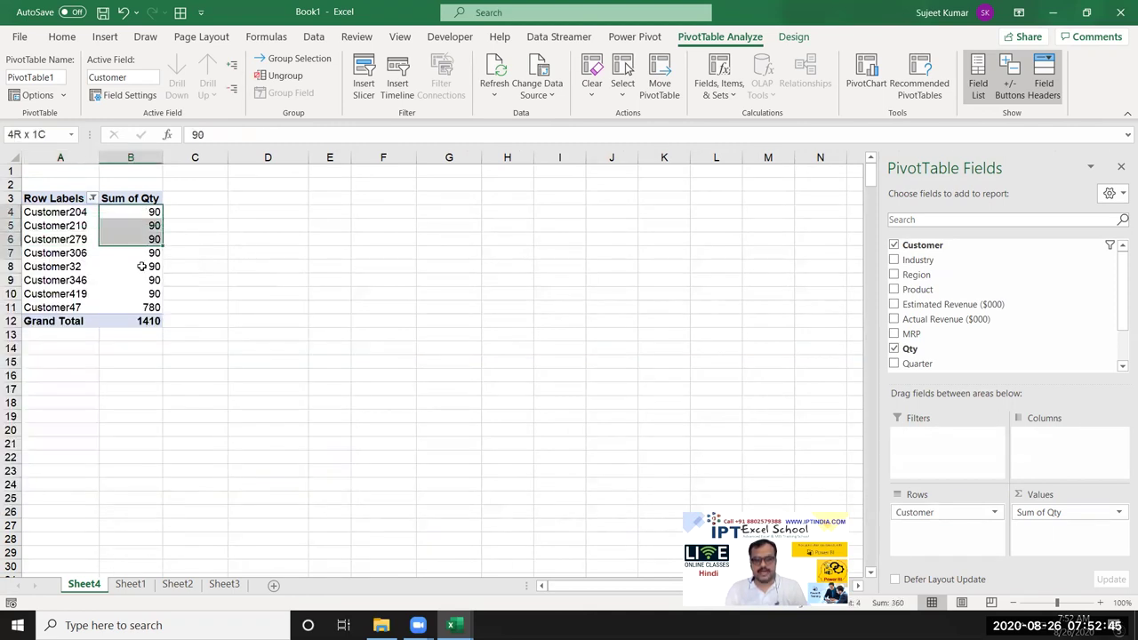
click(92, 200)
mouse_move(59, 303)
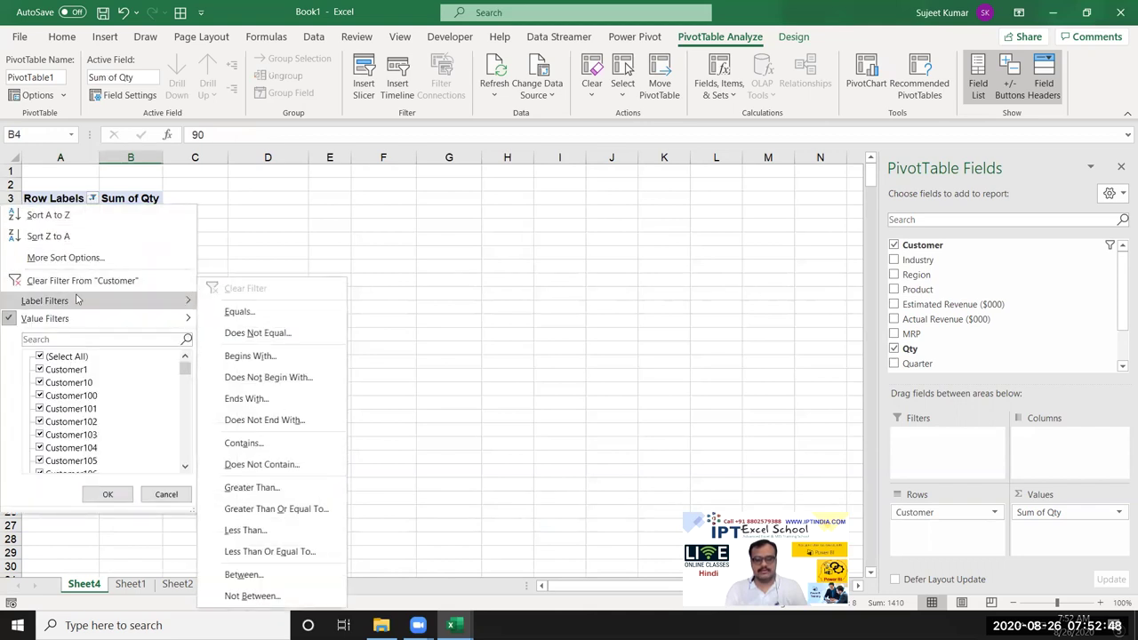
click(134, 217)
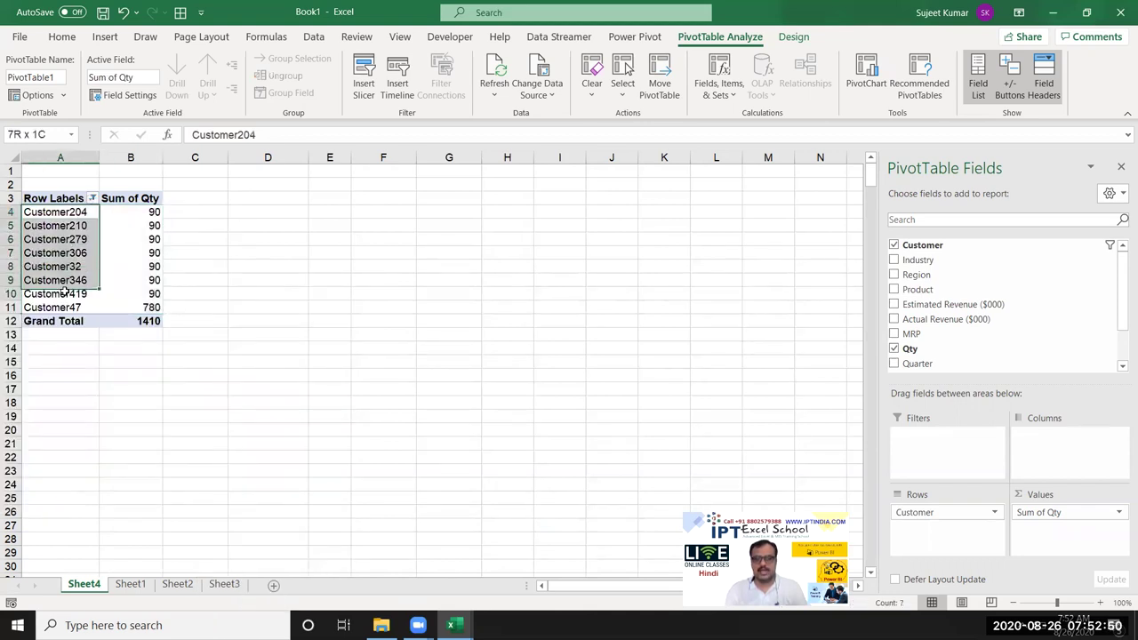
drag(80, 213, 63, 293)
click(93, 198)
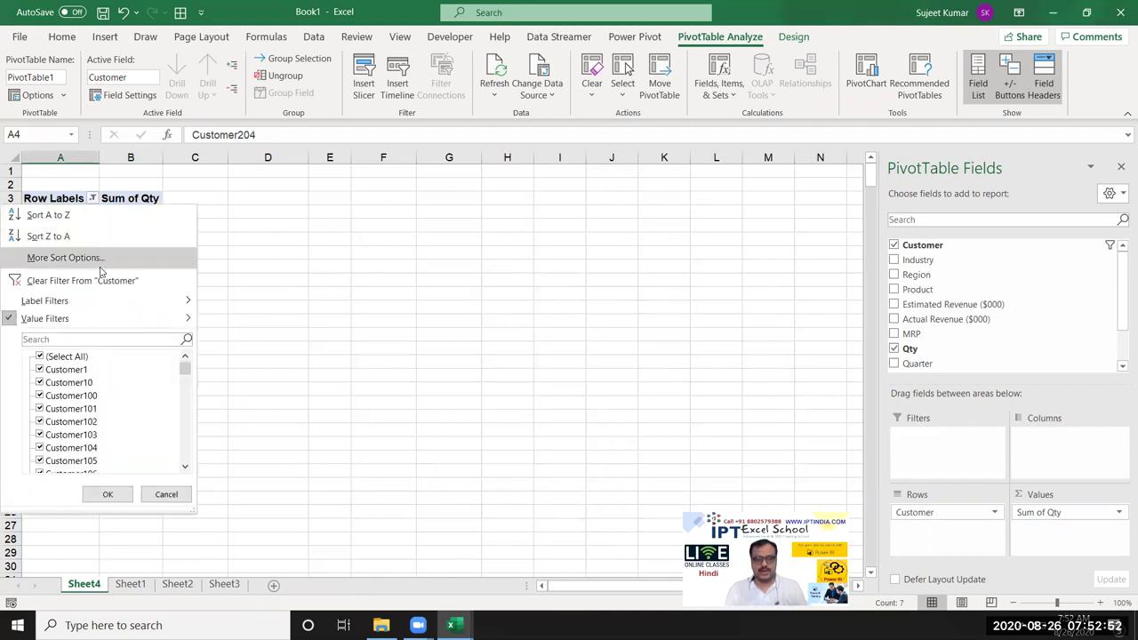
mouse_move(117, 304)
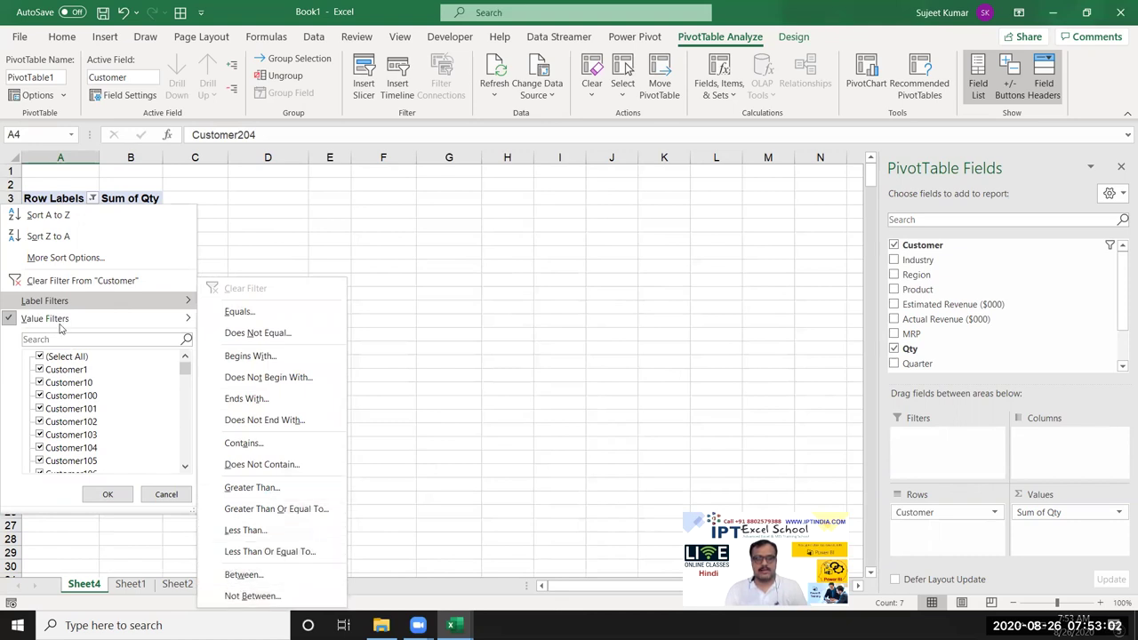
Step: Clear the customer filter and give Customer107 and Customer115 a yellow fill
mouse_move(62, 320)
click(68, 283)
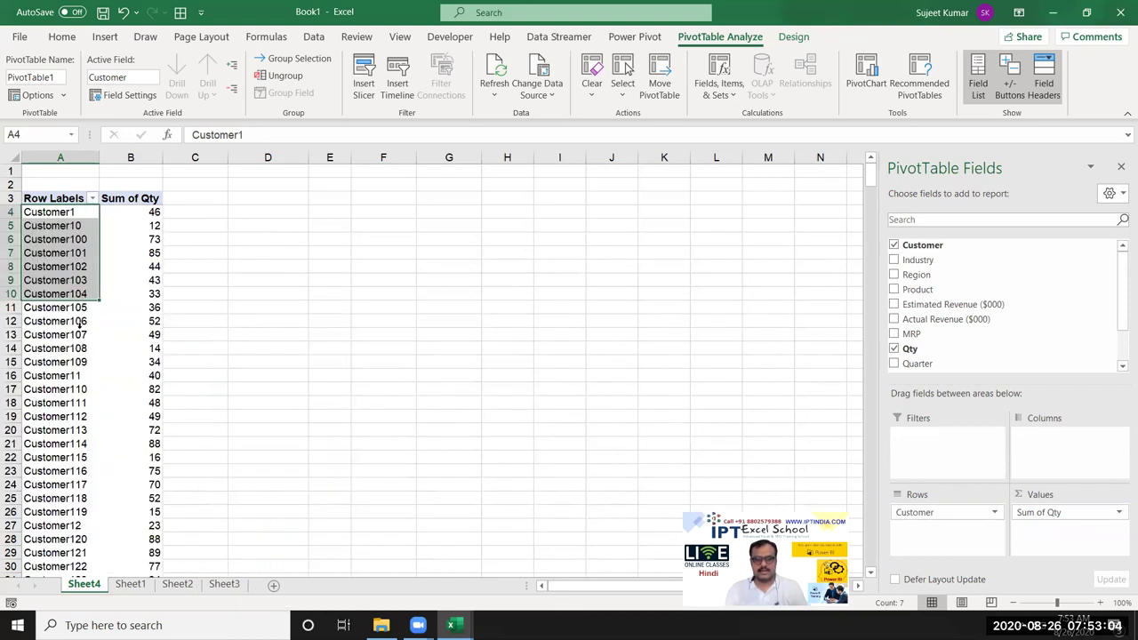
click(70, 335)
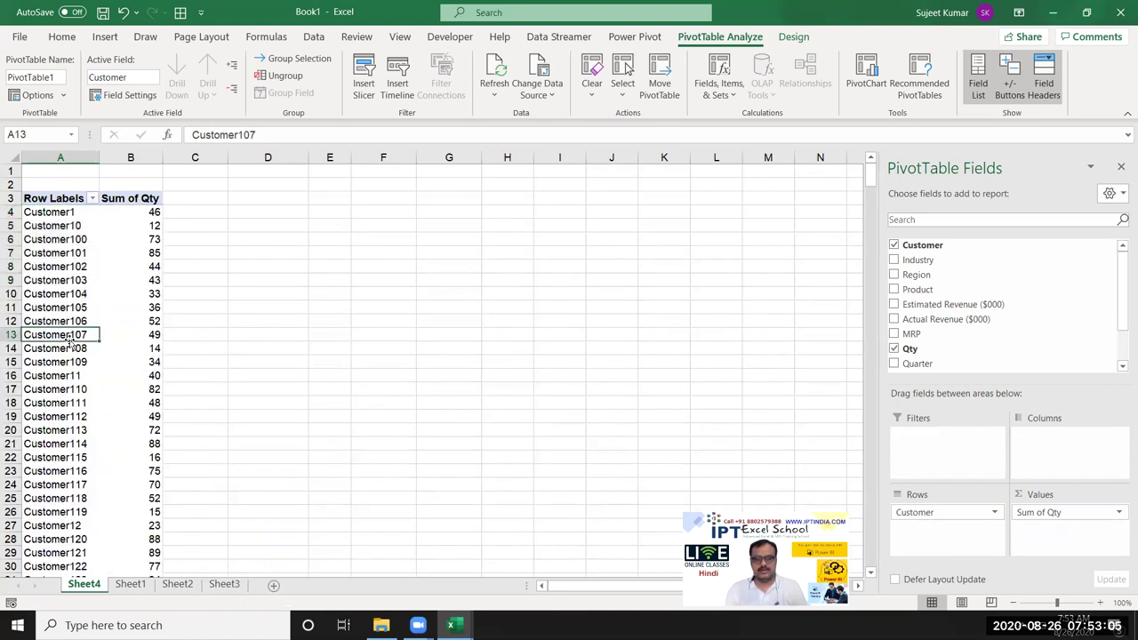
click(51, 36)
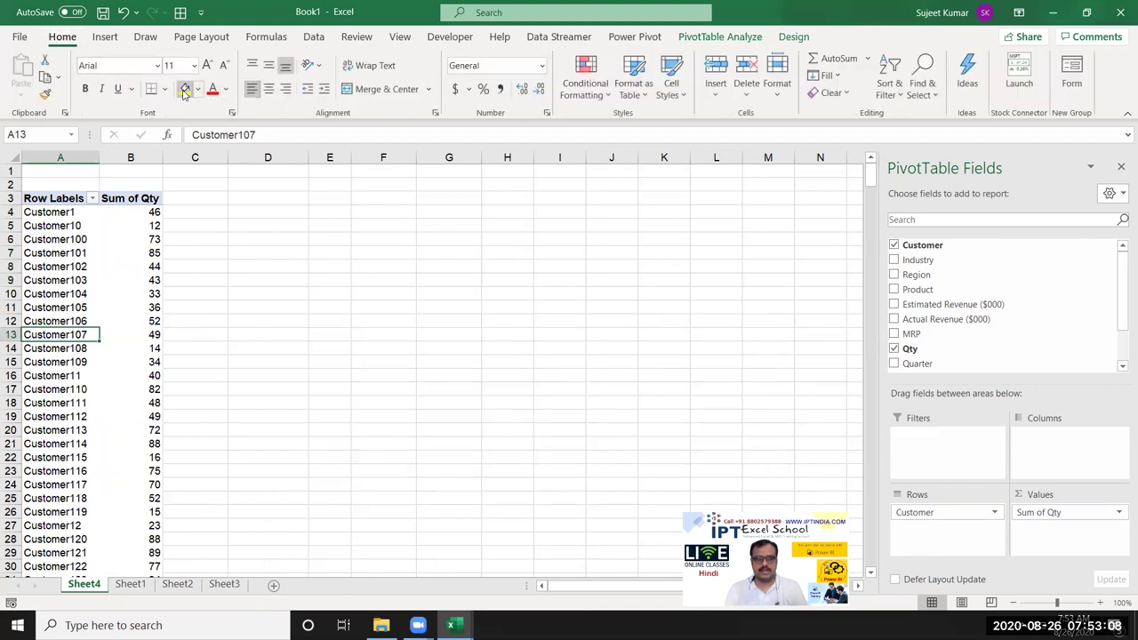
click(55, 457)
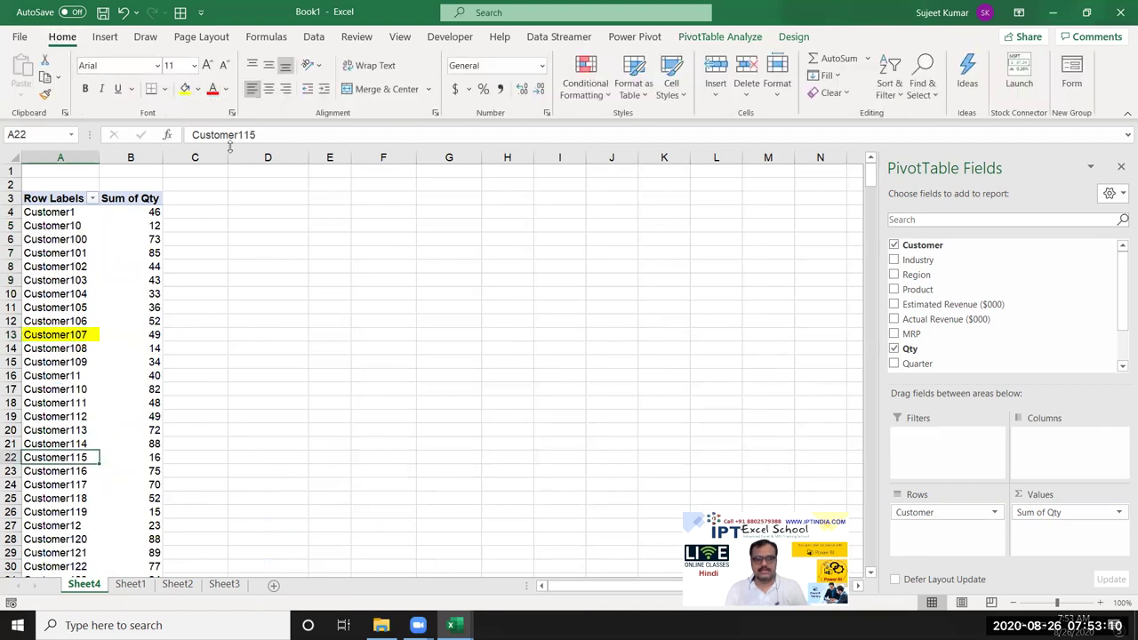
click(193, 89)
click(182, 92)
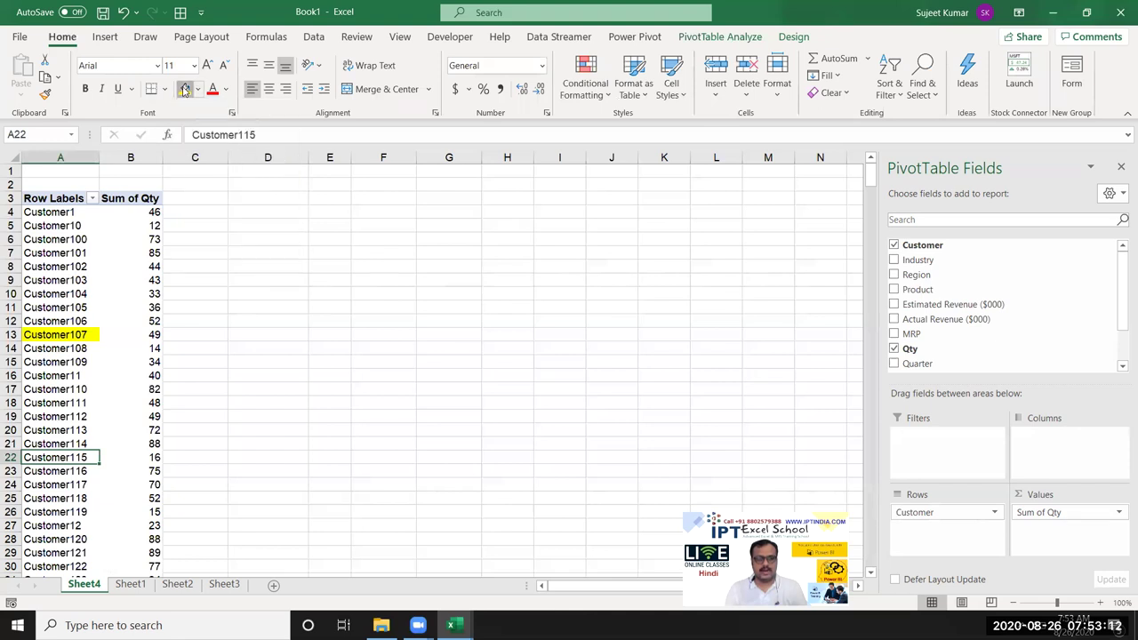
Step: Refresh the pivot and review the Row Labels filter options without applying any
click(93, 198)
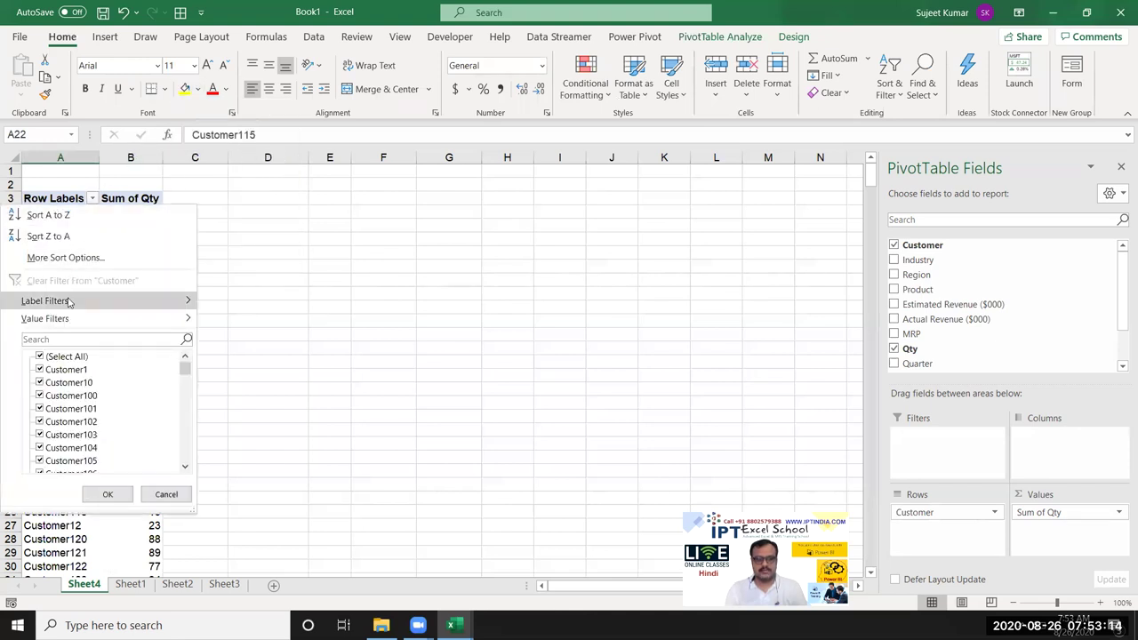
mouse_move(71, 301)
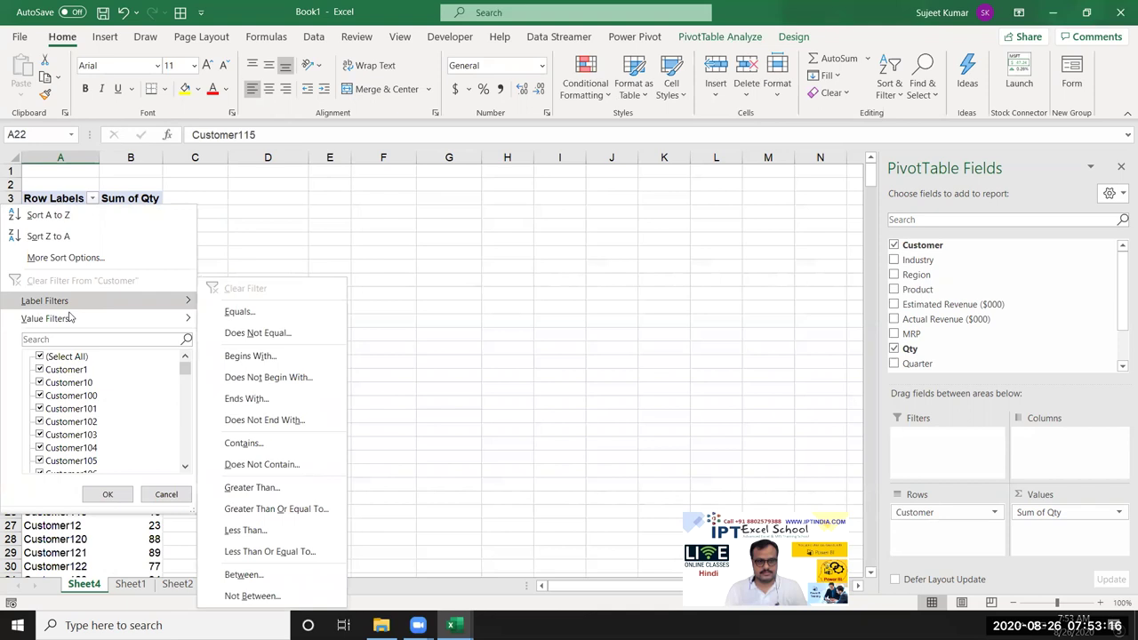
click(226, 224)
click(228, 227)
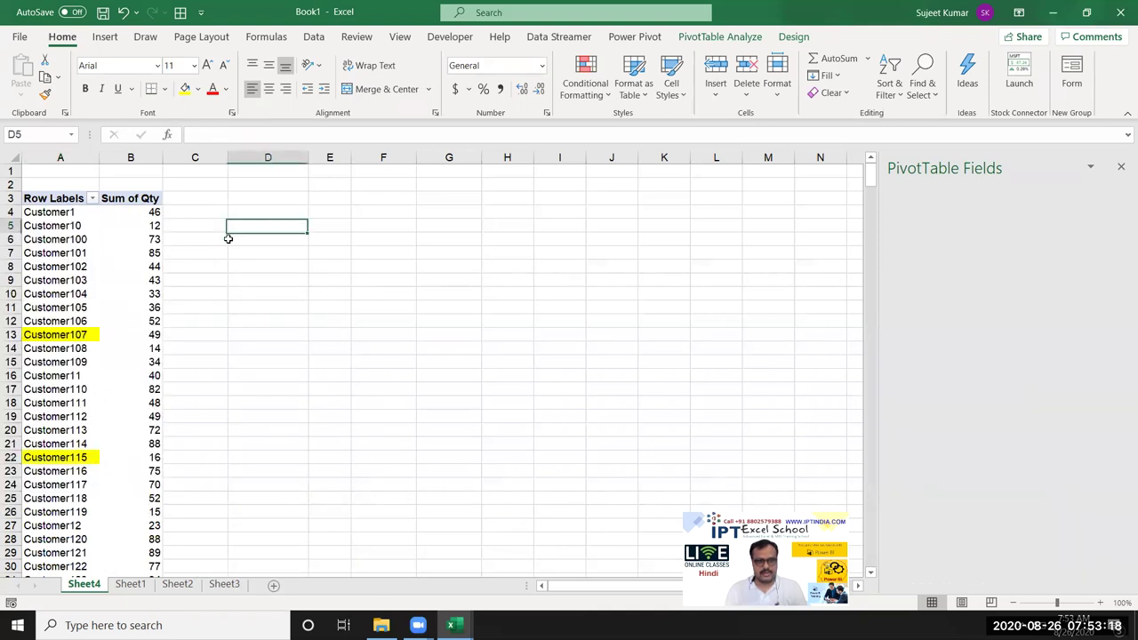
right_click(130, 269)
click(178, 347)
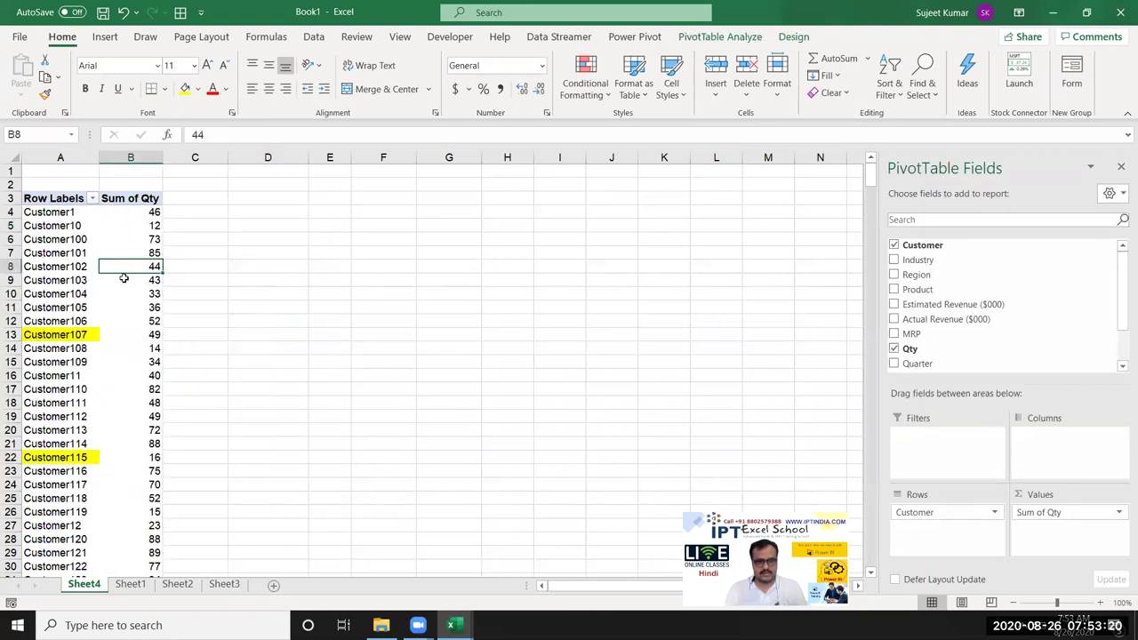
click(93, 198)
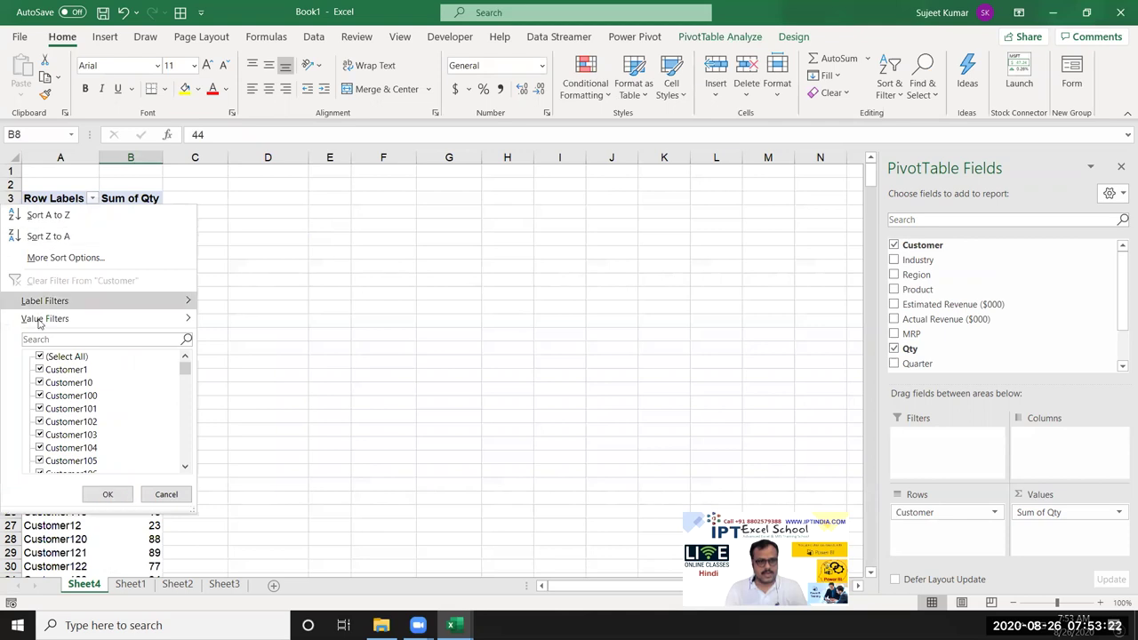
mouse_move(43, 319)
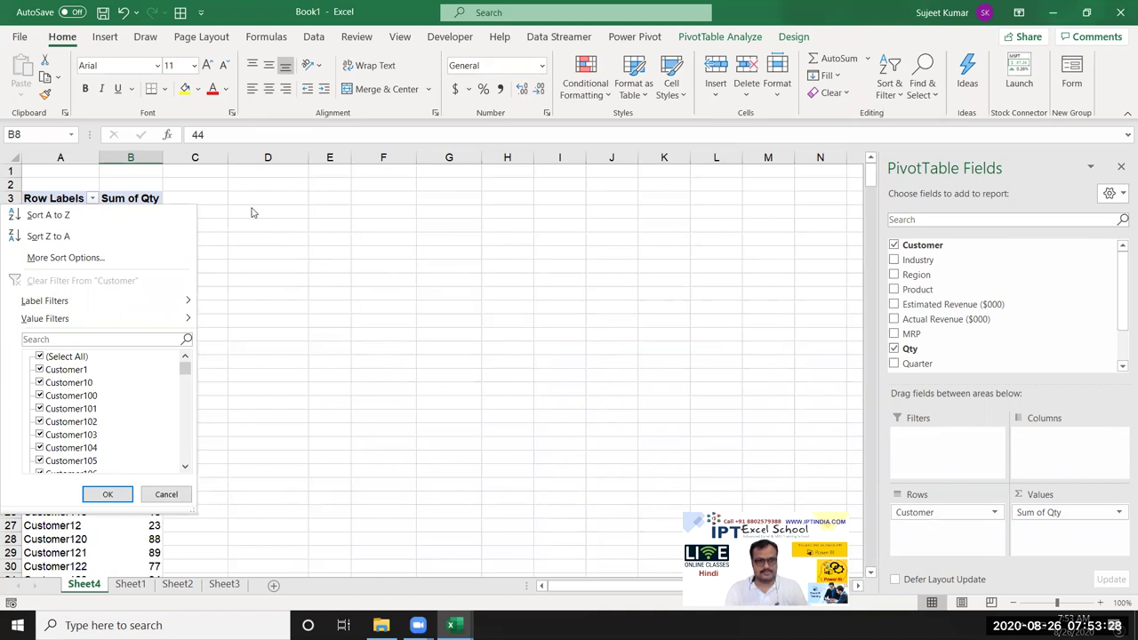
click(287, 246)
click(73, 214)
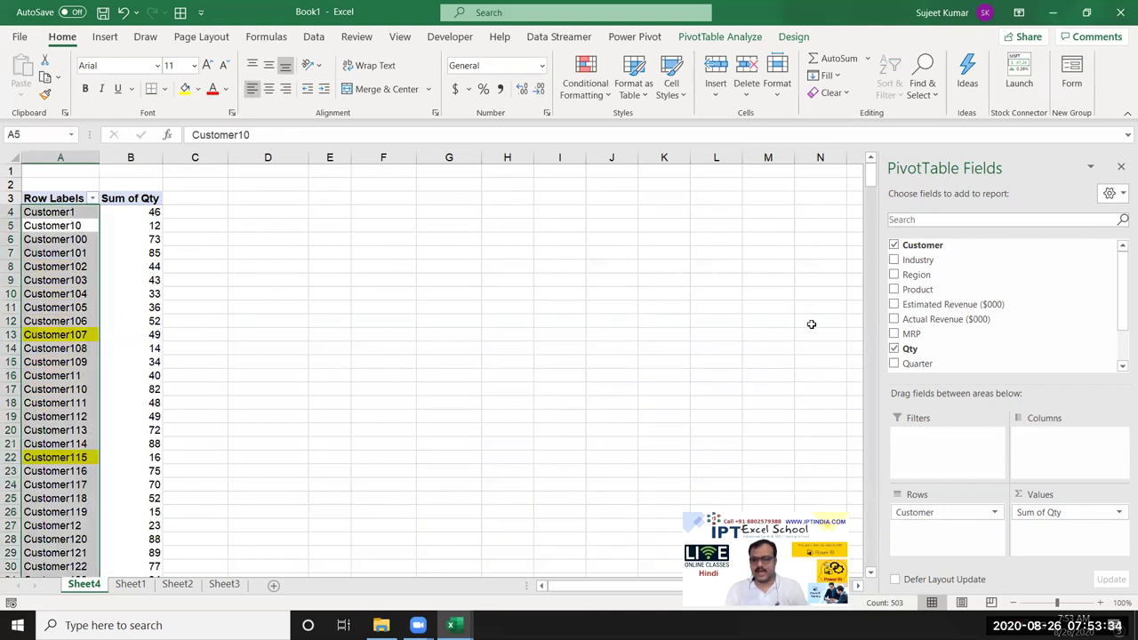
Step: Add Industry to the pivot's columns, spreading each customer's Qty by industry
drag(935, 263, 1054, 449)
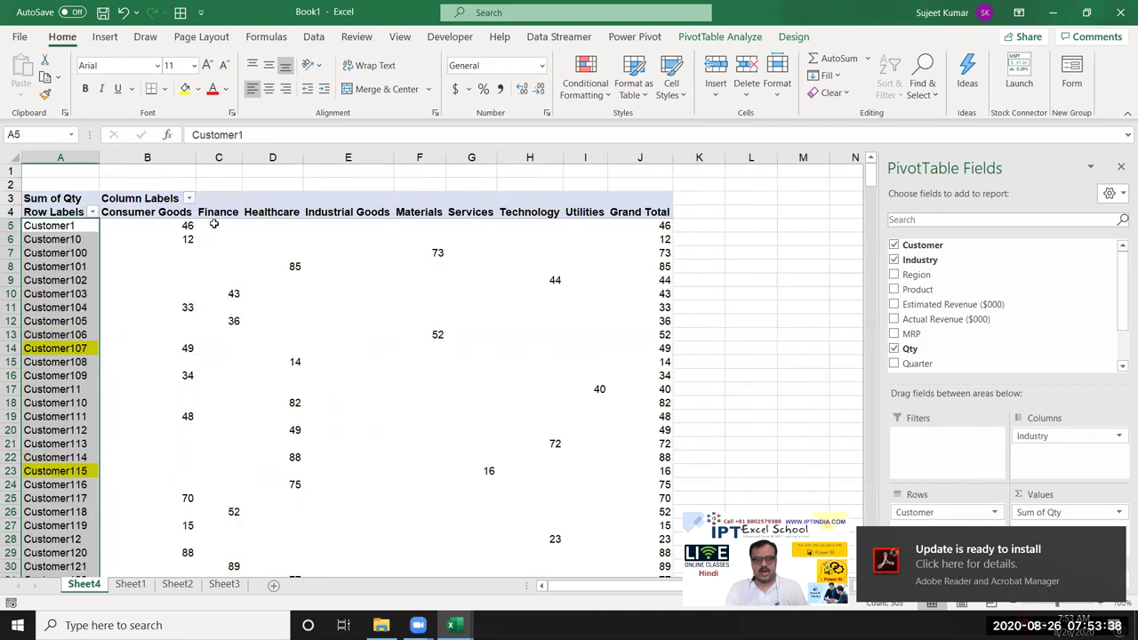
click(122, 265)
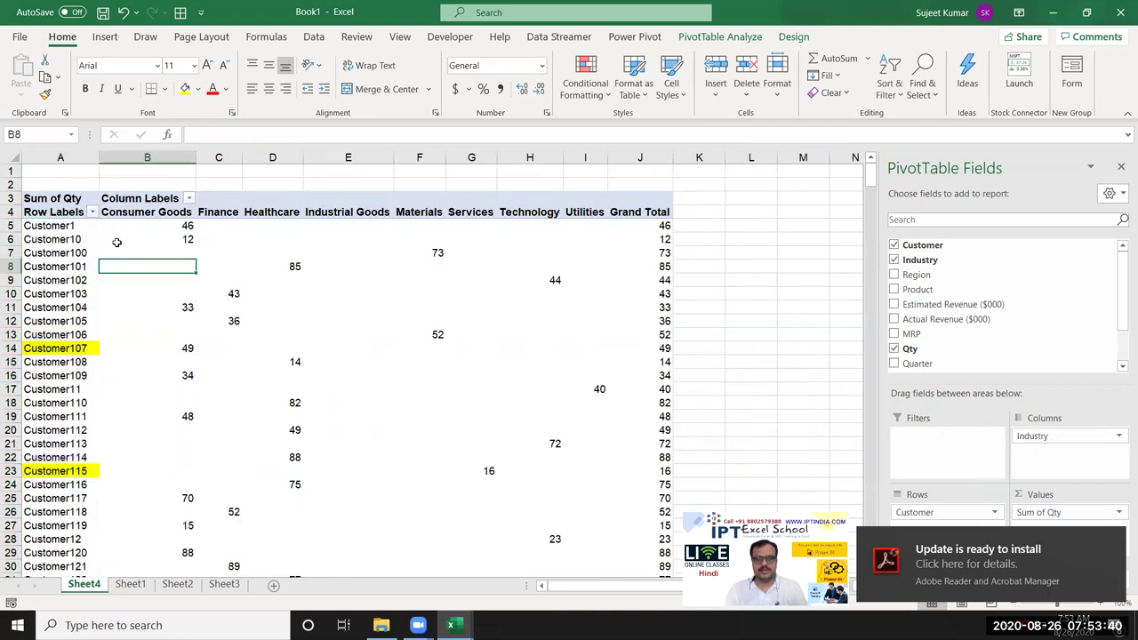
click(130, 199)
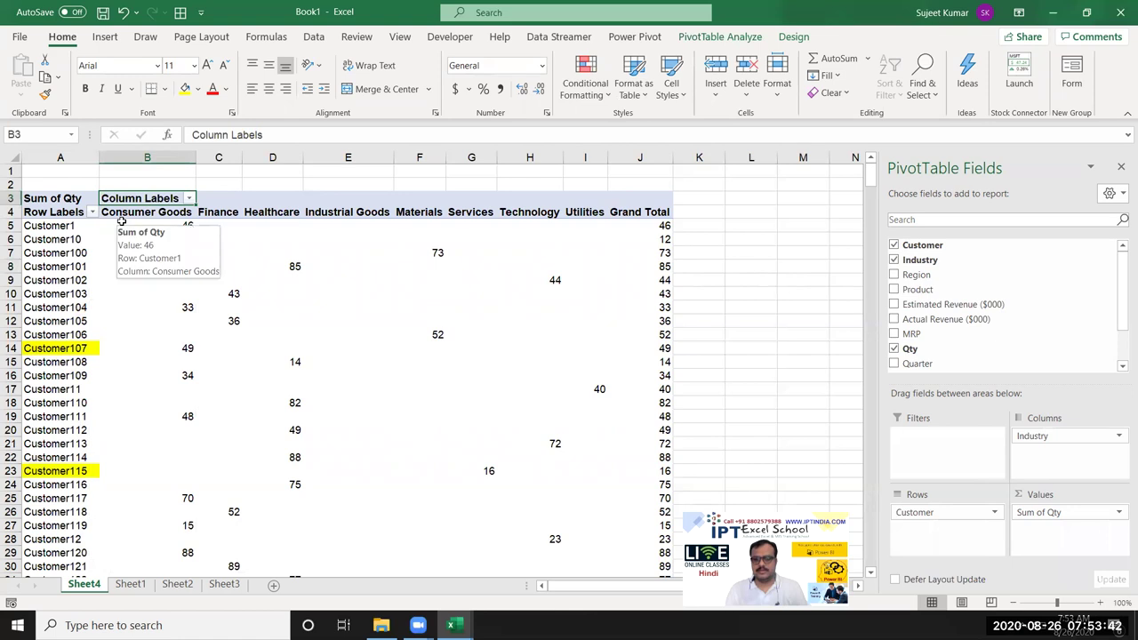
drag(142, 214, 629, 215)
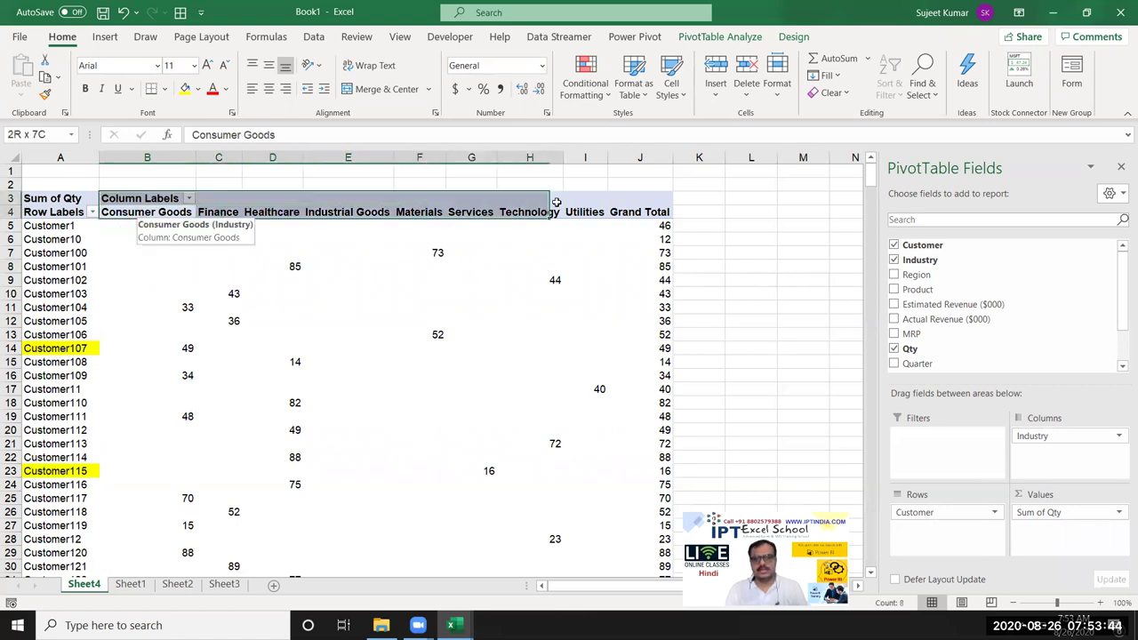
Step: Filter out Consumer Goods, Industrial Goods, Services and Utilities from the industry columns
click(189, 198)
click(39, 370)
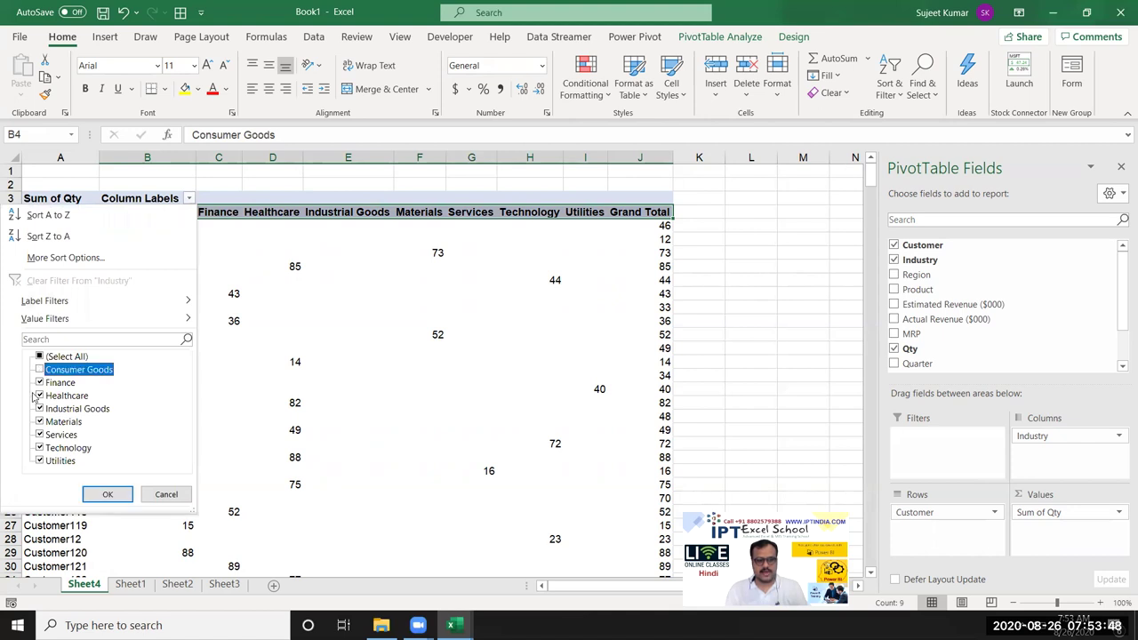
click(39, 409)
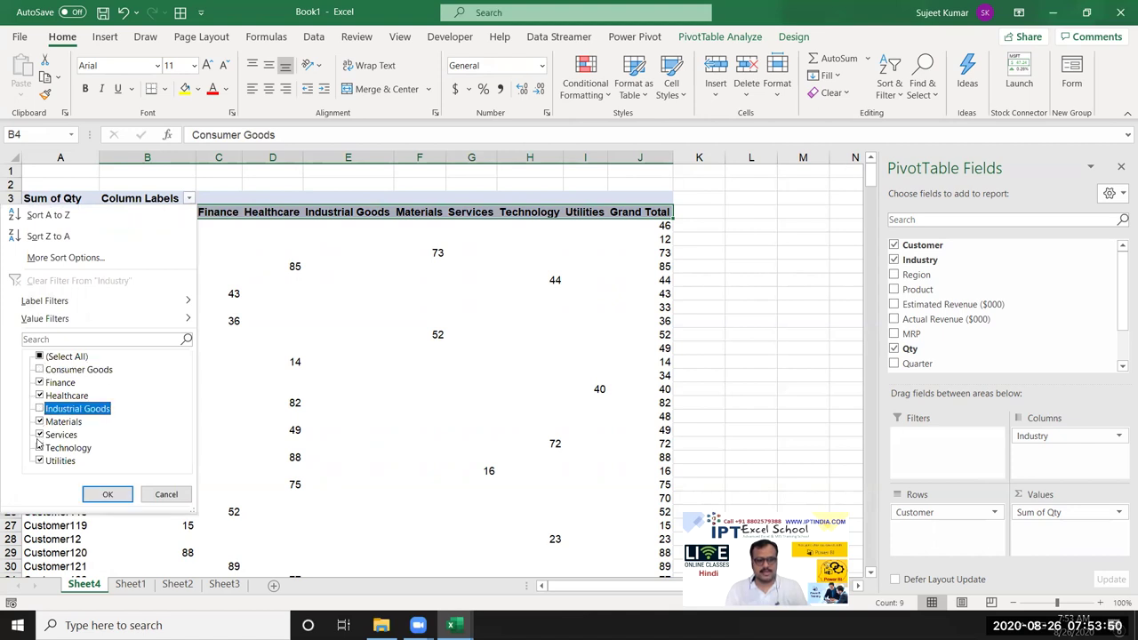
click(39, 435)
click(39, 461)
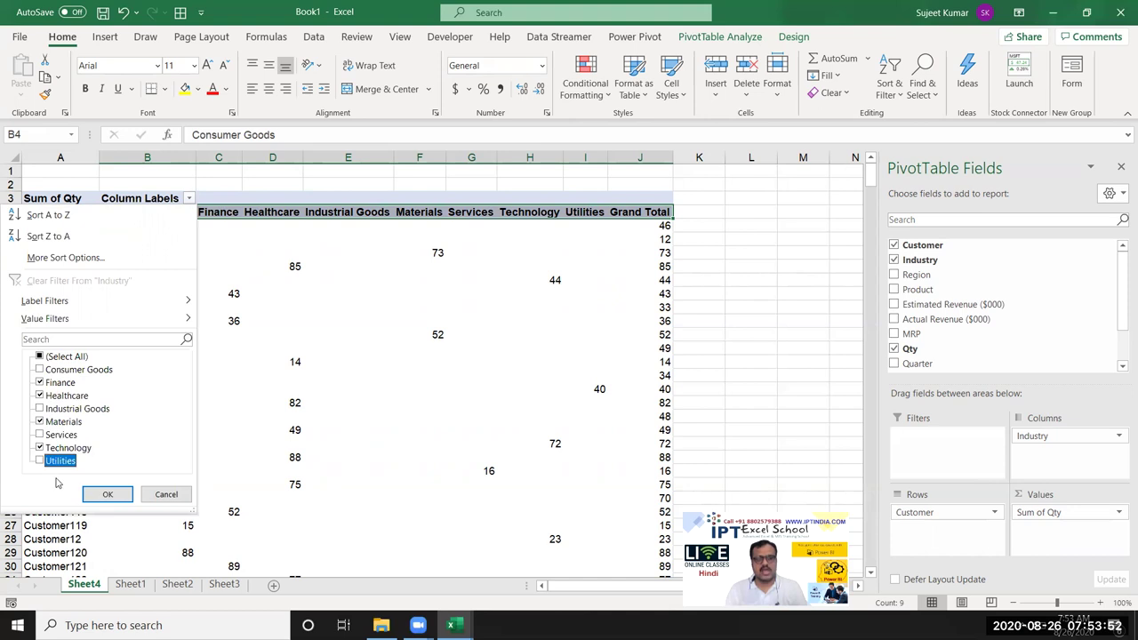
click(106, 496)
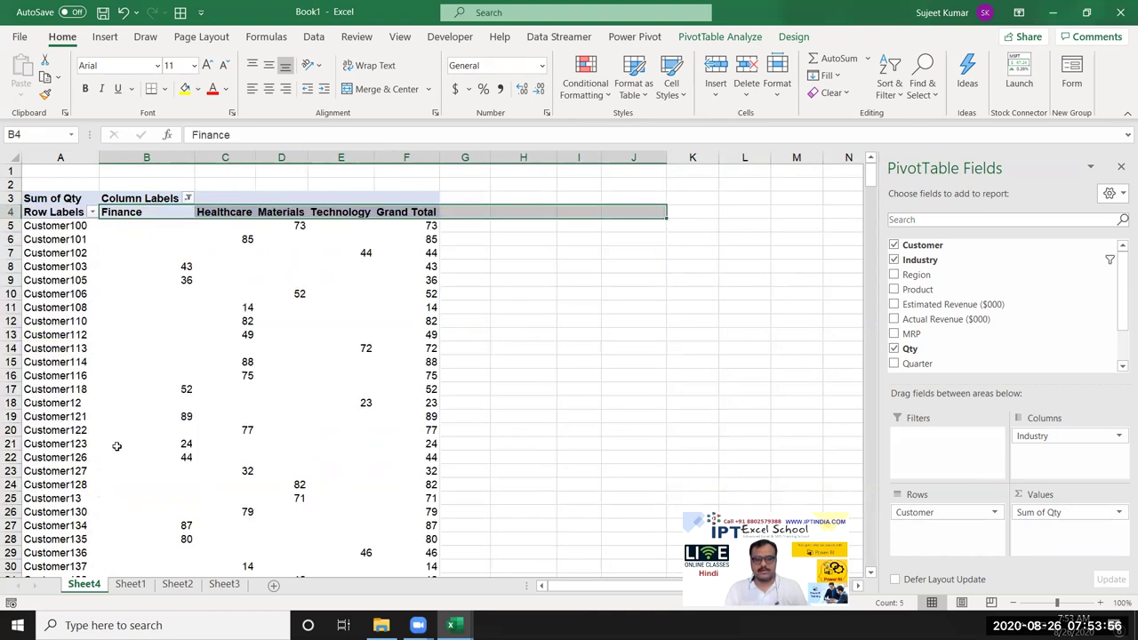
Step: Review the Finance to Technology columns, then clear the Industry filter to show all industries
click(142, 253)
drag(143, 206, 341, 290)
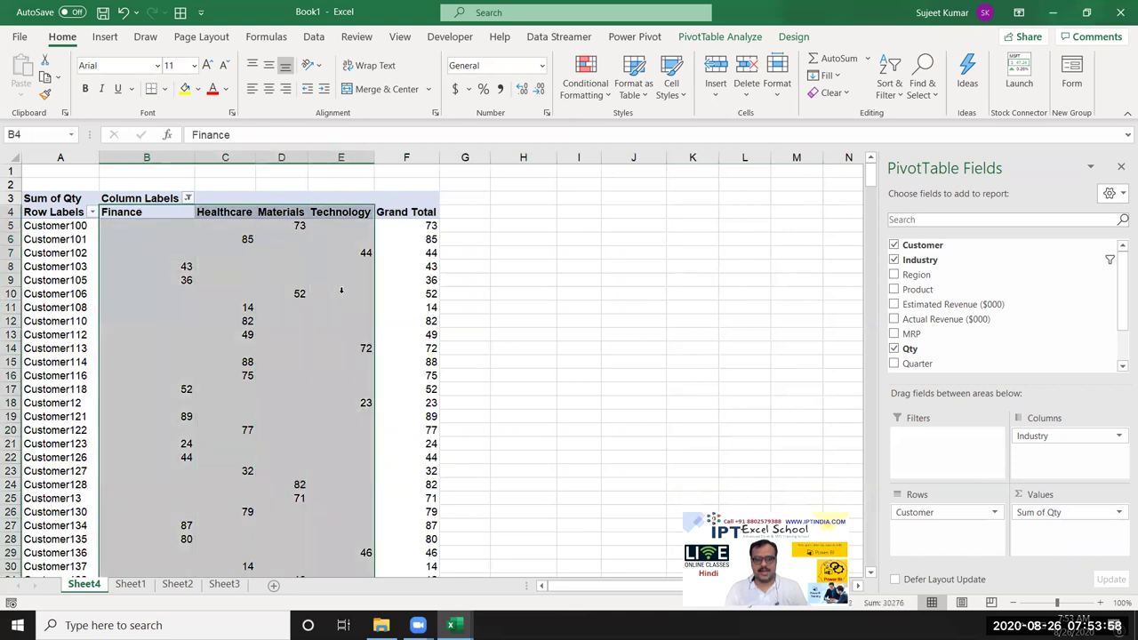
click(378, 349)
drag(134, 213, 303, 337)
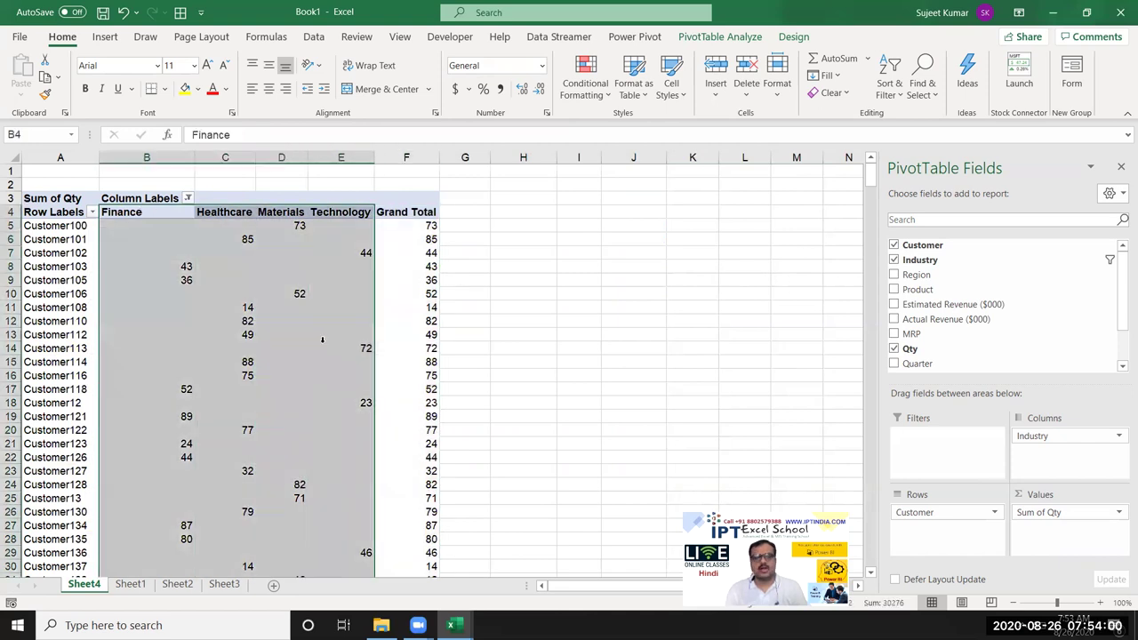
click(188, 199)
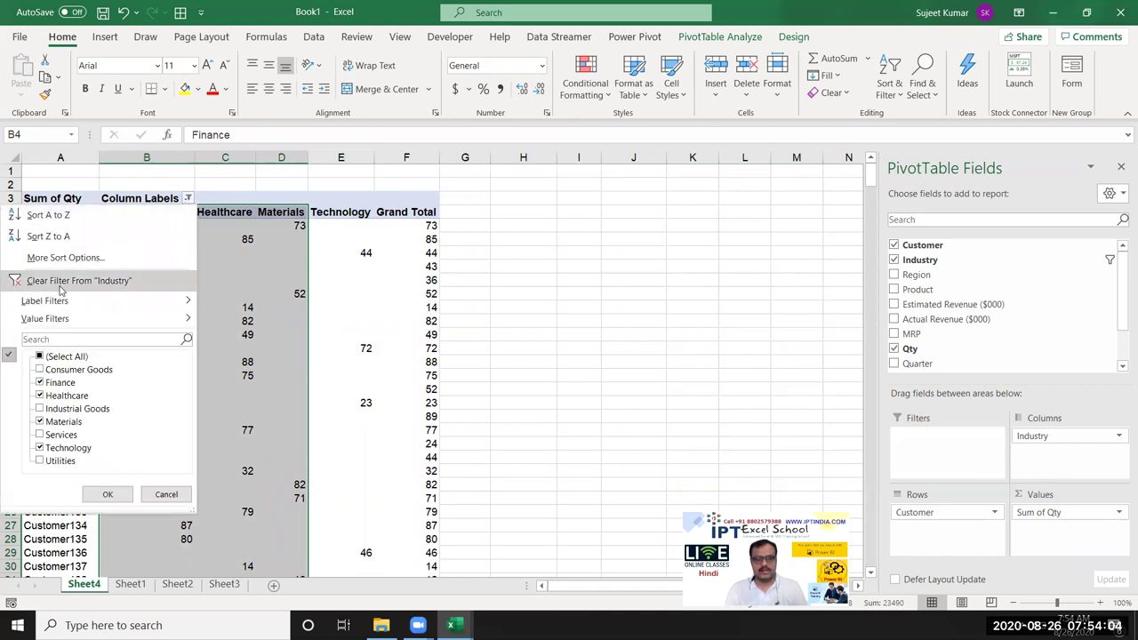
click(61, 281)
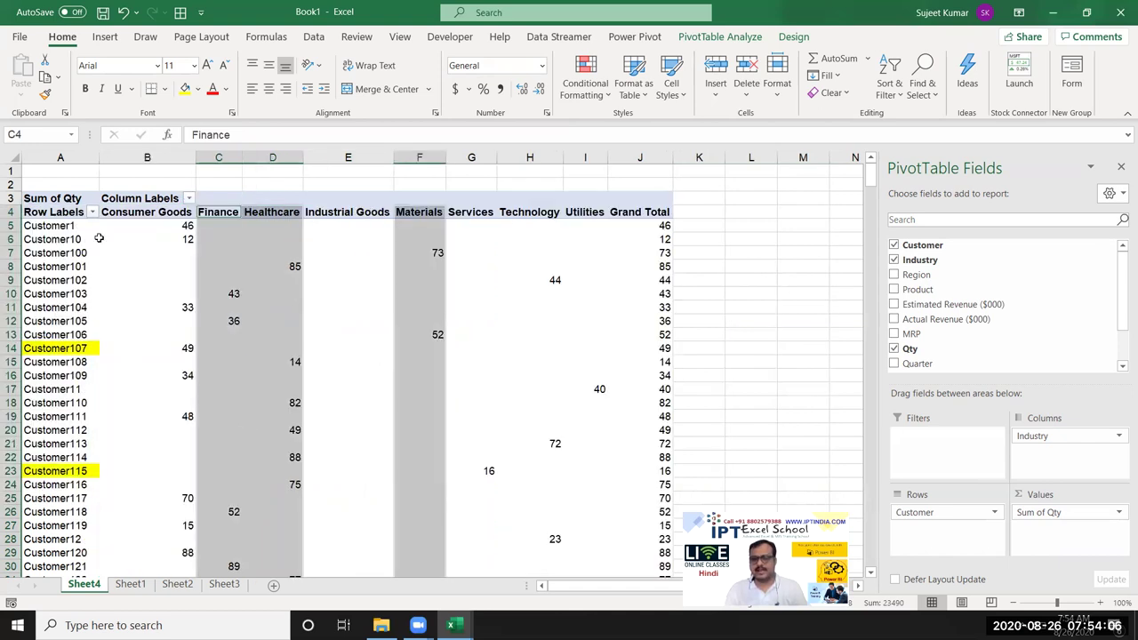
Step: Add Region as a report filter and show only Europe
mouse_move(99, 239)
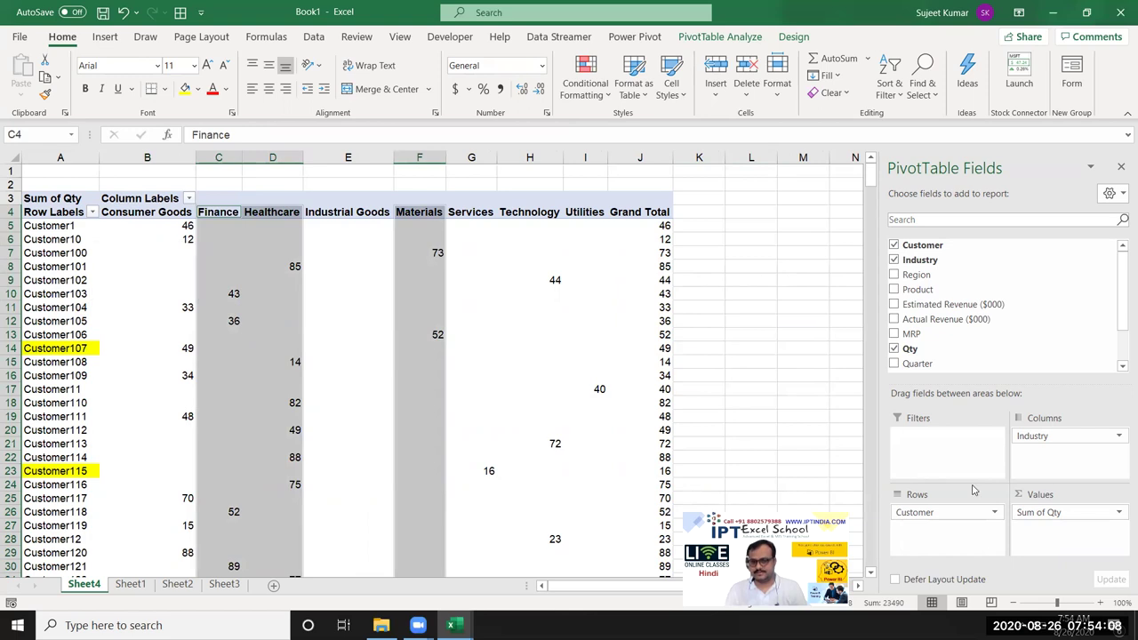
drag(258, 267, 520, 372)
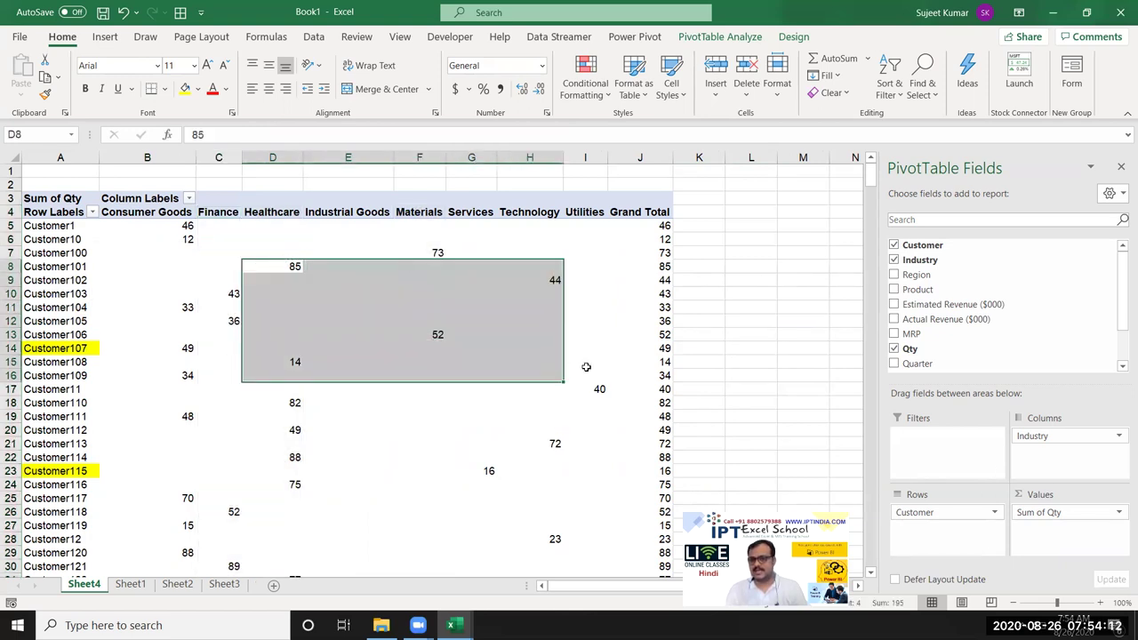
mouse_move(916, 275)
mouse_down()
mouse_move(1057, 390)
mouse_move(938, 449)
mouse_up()
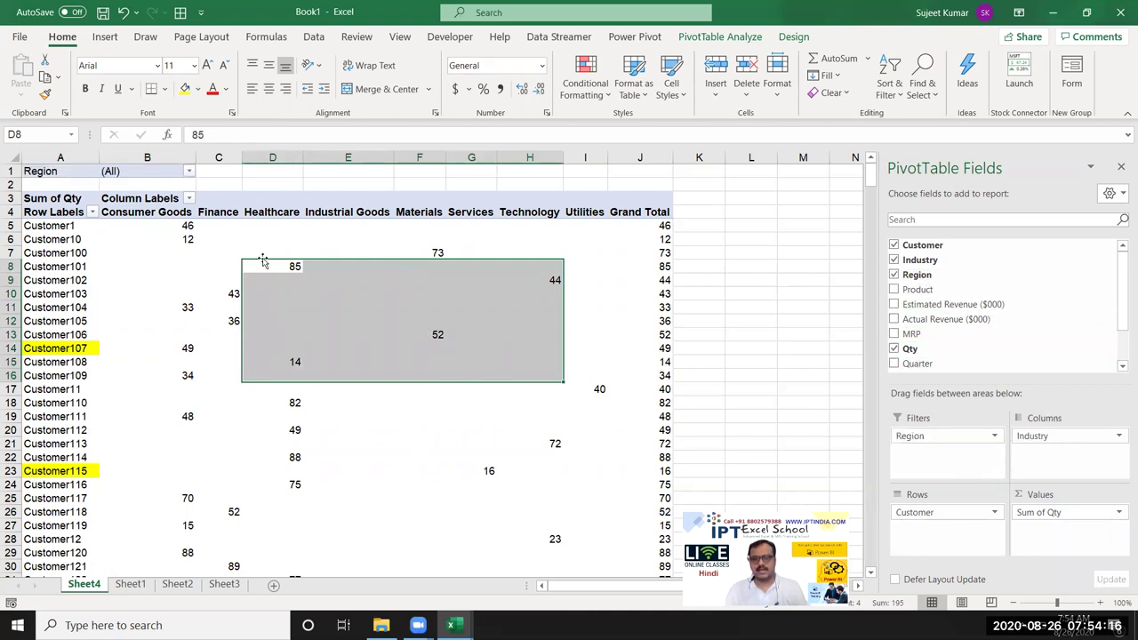
click(189, 172)
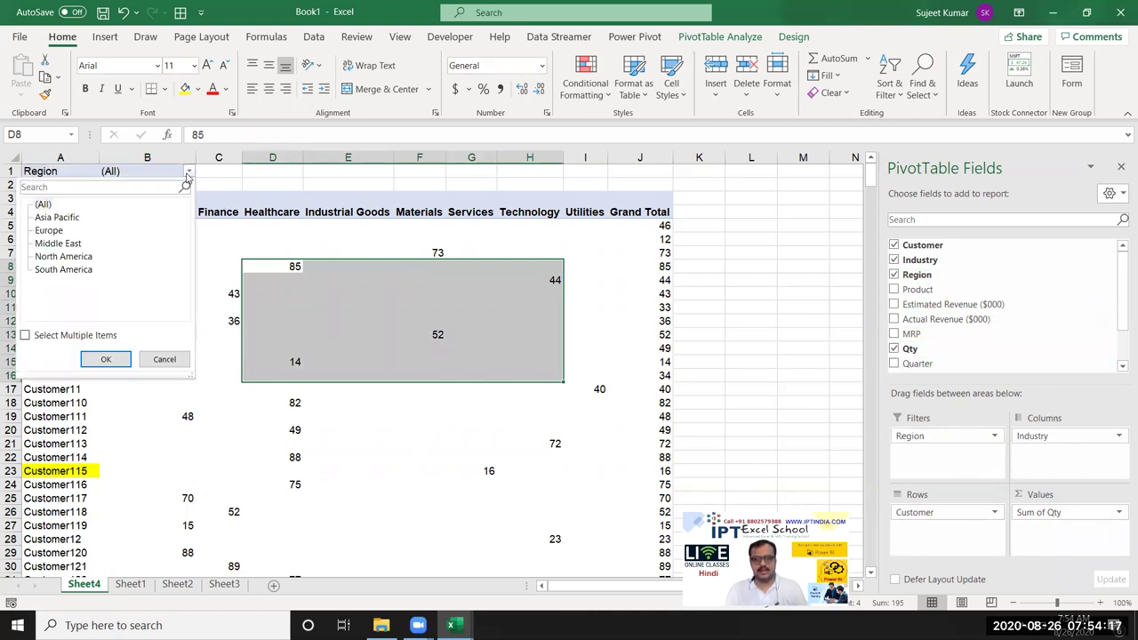
click(50, 231)
click(106, 358)
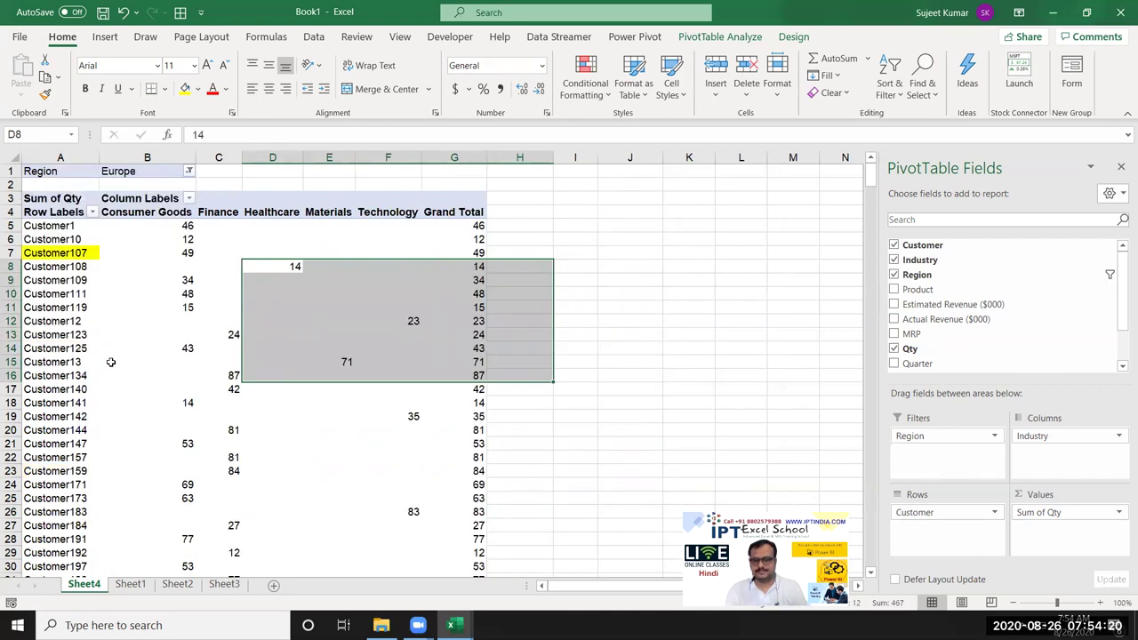
Step: Change the Region filter to multiple items: Europe and South America
click(189, 172)
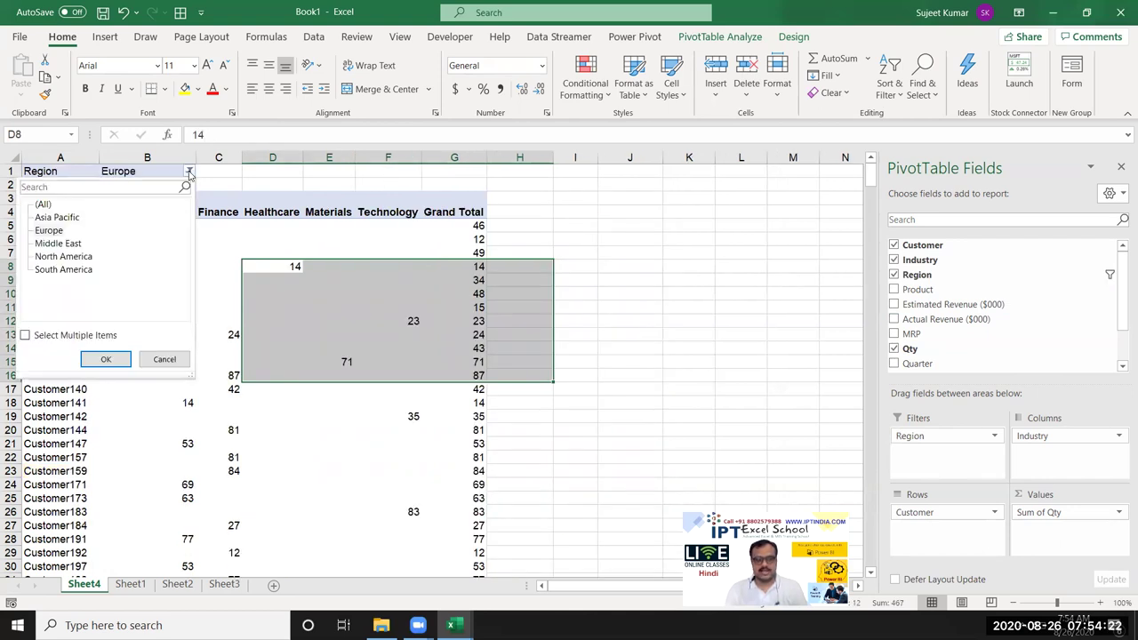
click(27, 336)
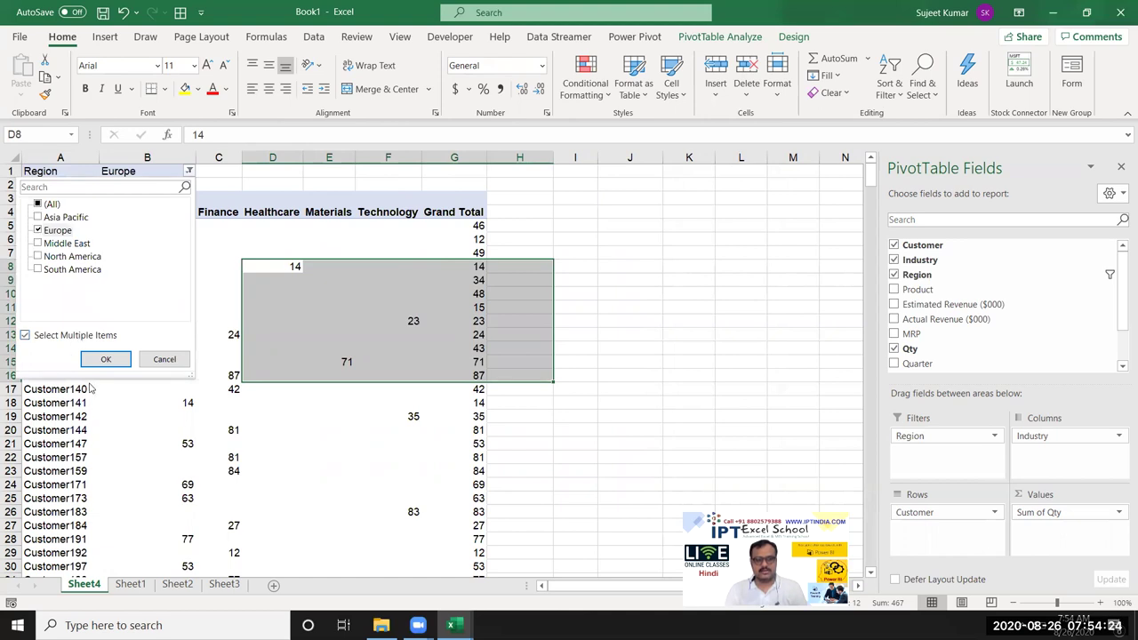
click(38, 270)
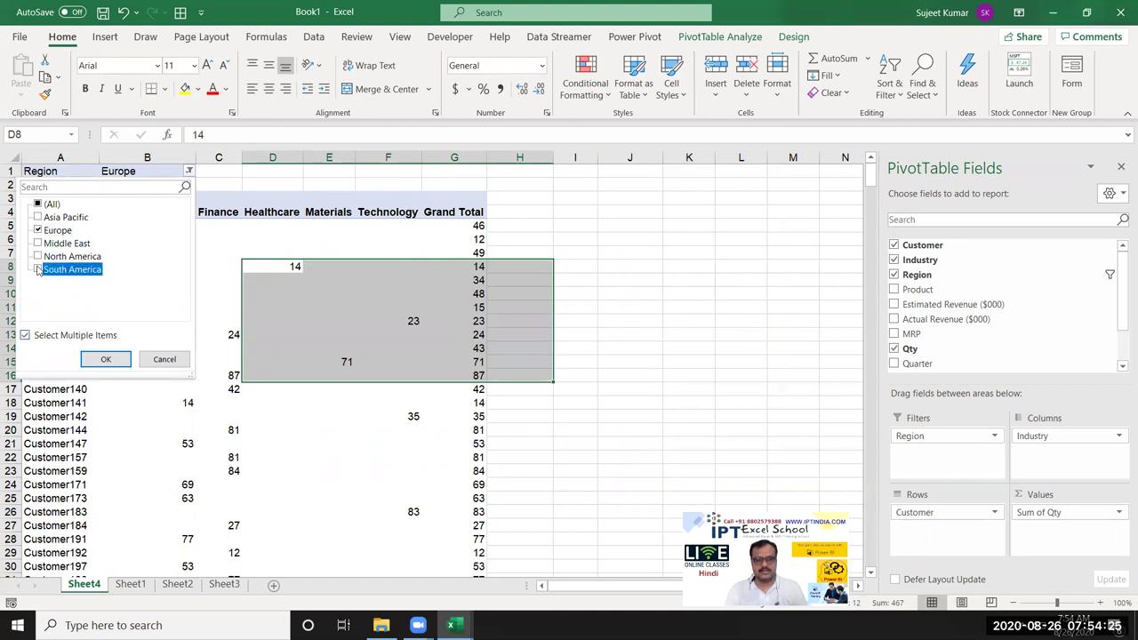
click(105, 359)
Step: Set the Region filter back to All regions
drag(89, 254, 480, 531)
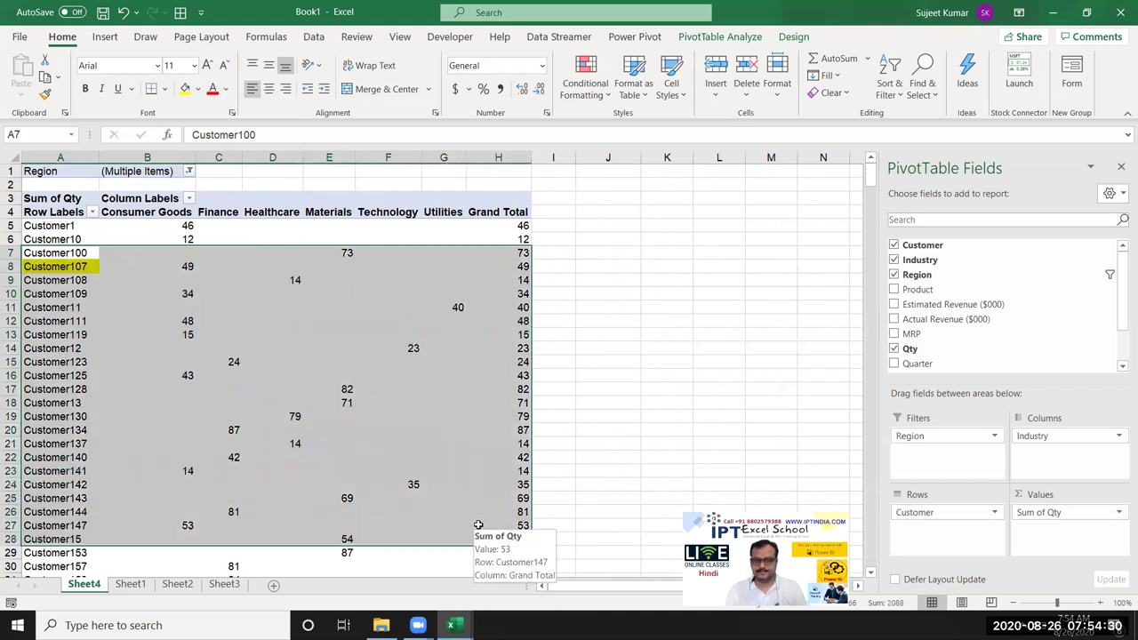
click(188, 172)
click(40, 206)
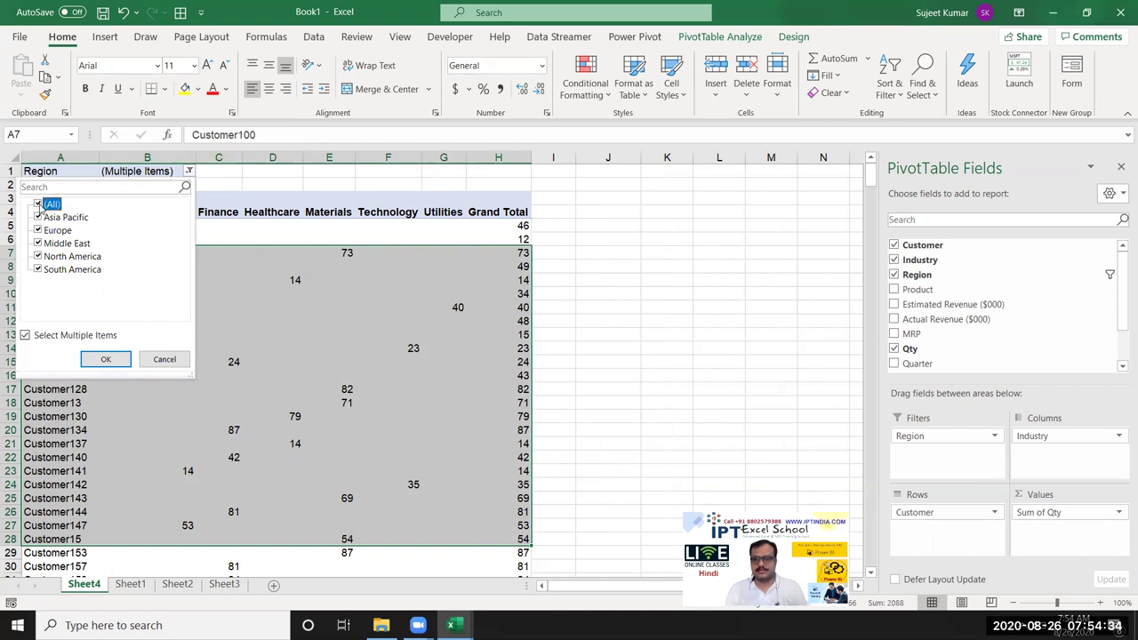
click(106, 359)
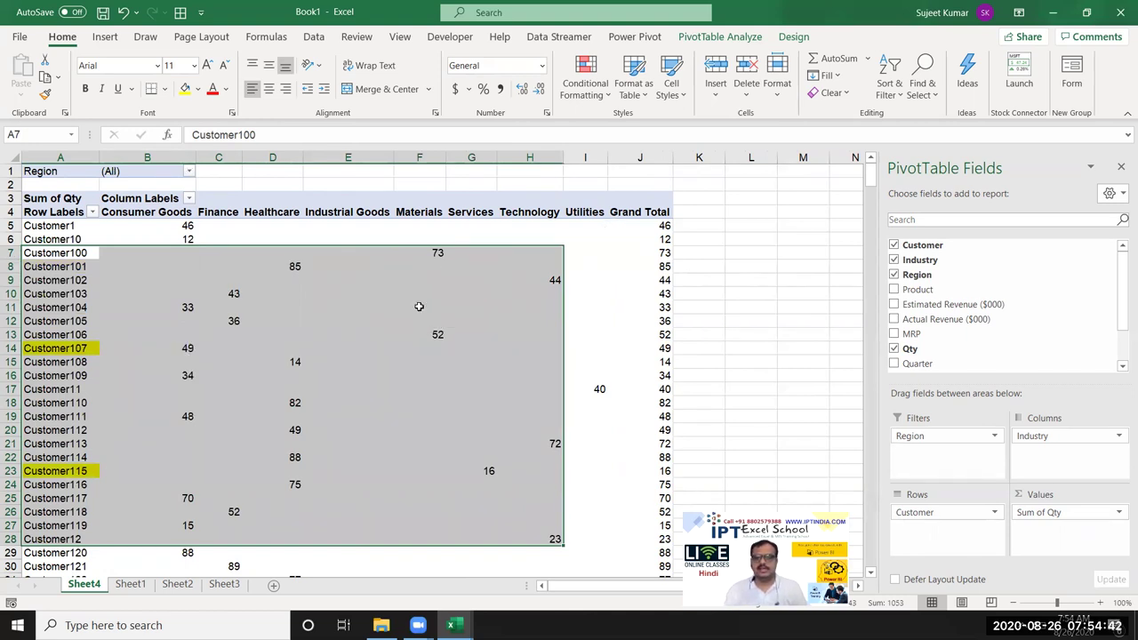
click(544, 307)
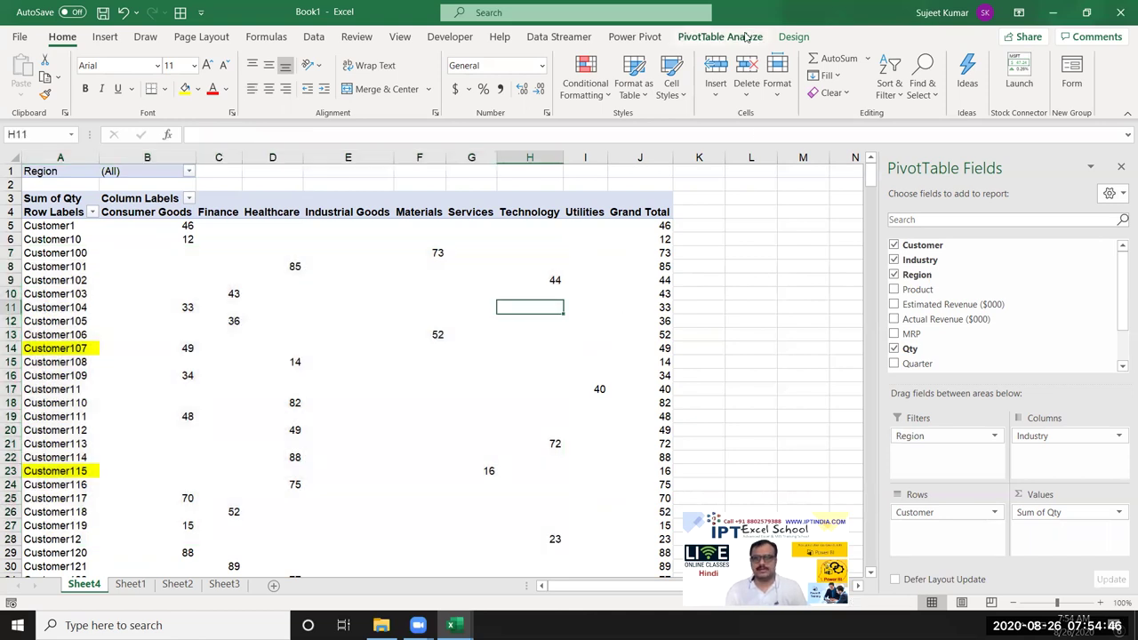
Step: From PivotTable Analyze, insert slicers for Product, Region, Industry, Year and Sales_Rep
click(747, 36)
click(363, 89)
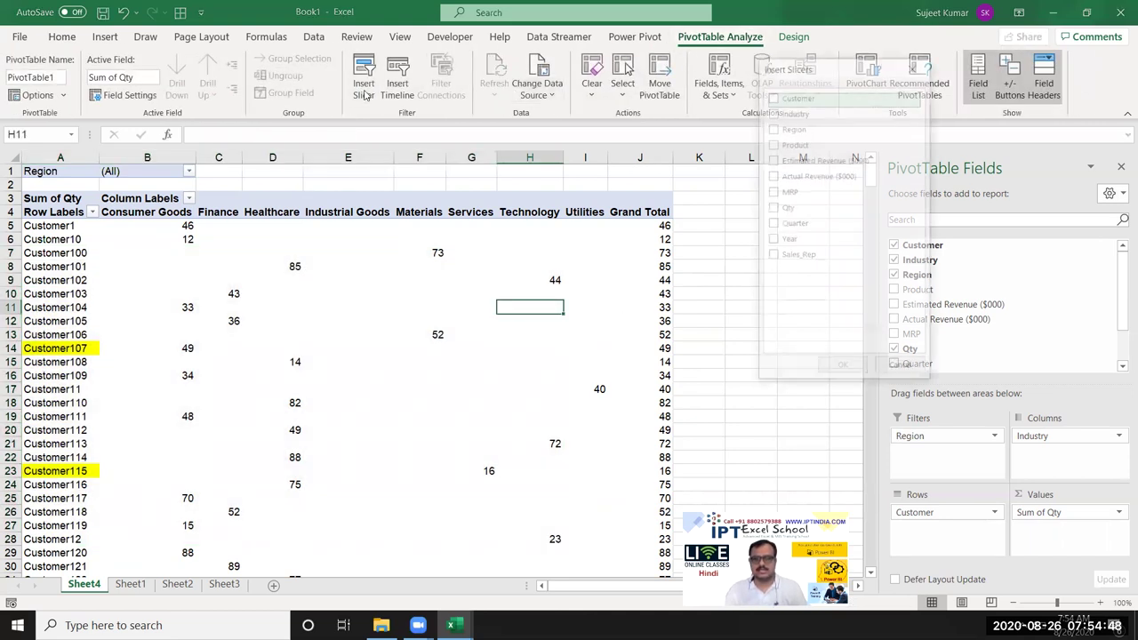
click(781, 145)
click(776, 127)
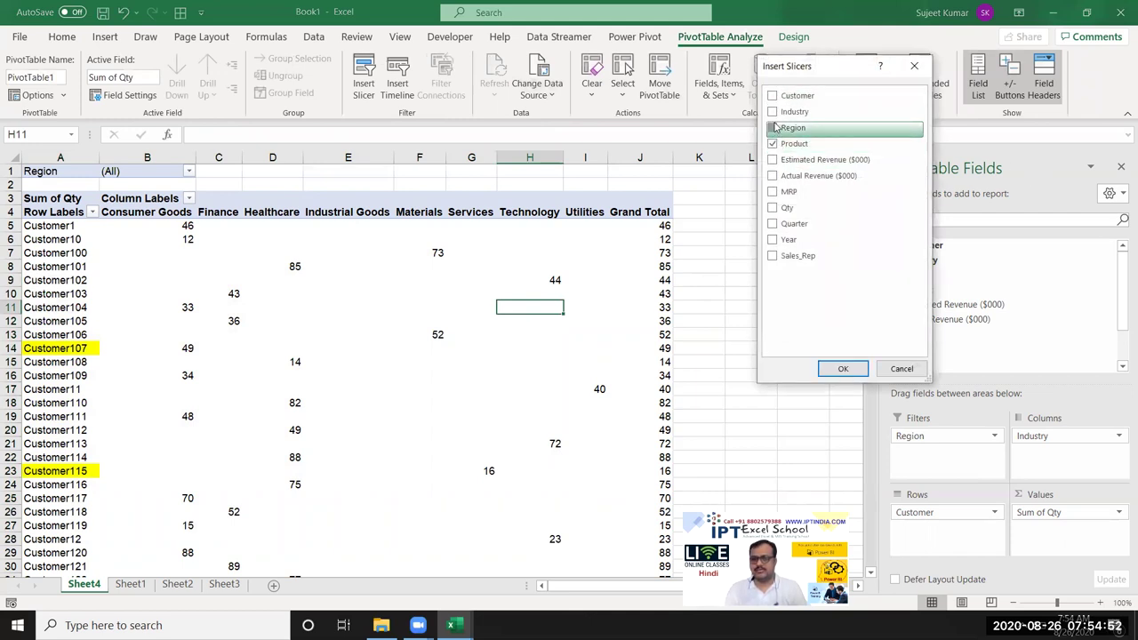
click(774, 111)
click(784, 242)
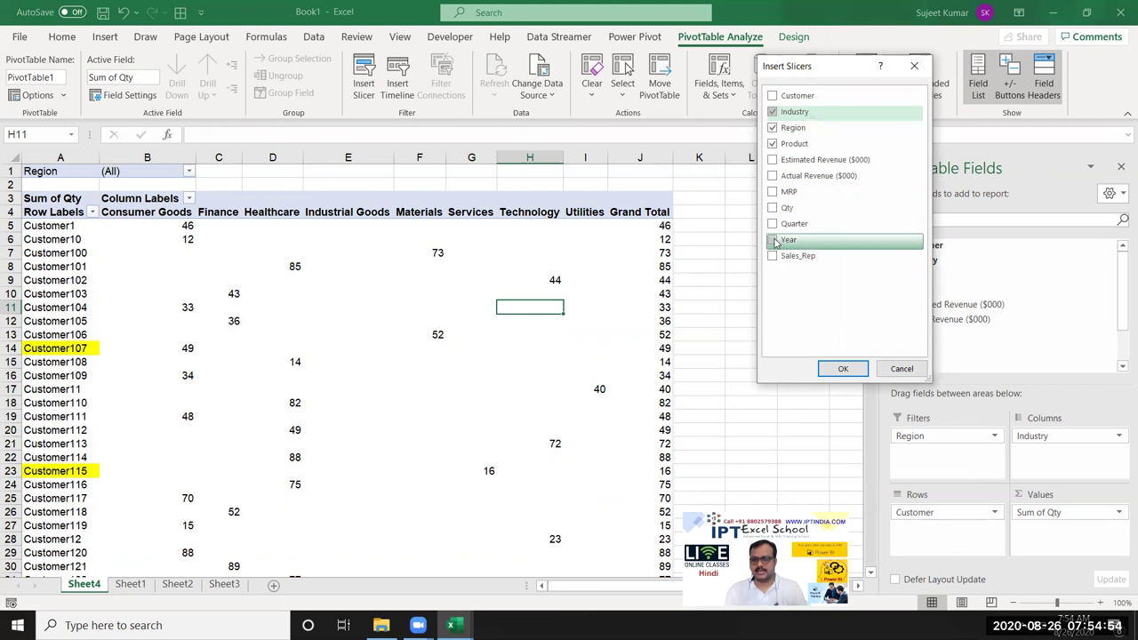
click(775, 257)
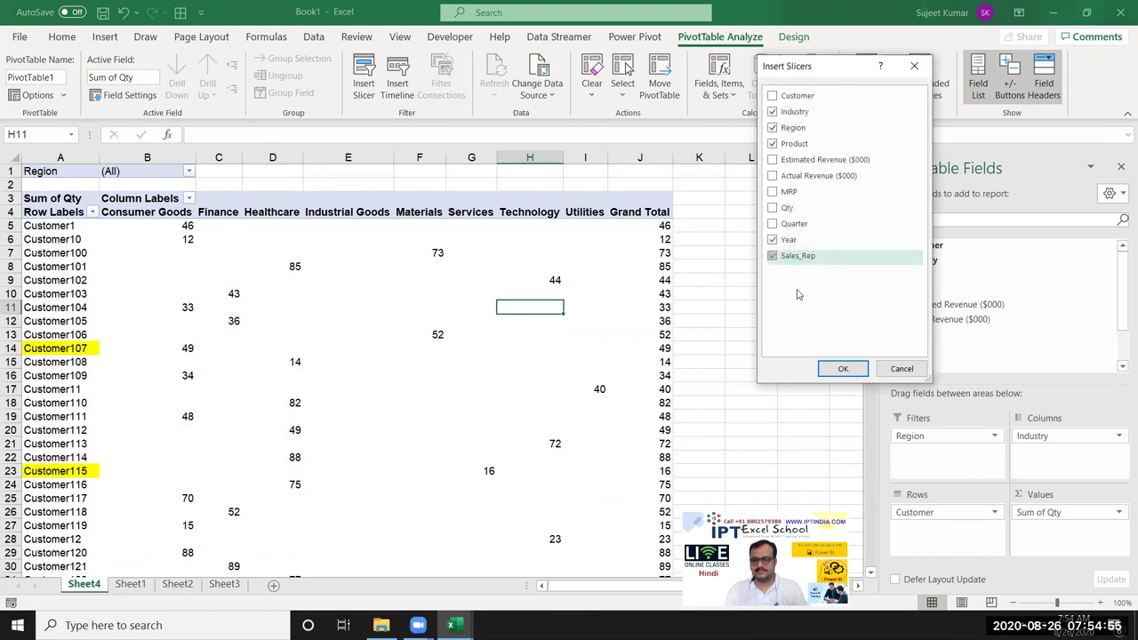
click(832, 366)
Step: Move the Industry and Region slicers right of the pivot table and make Region shorter and narrower
key(Escape)
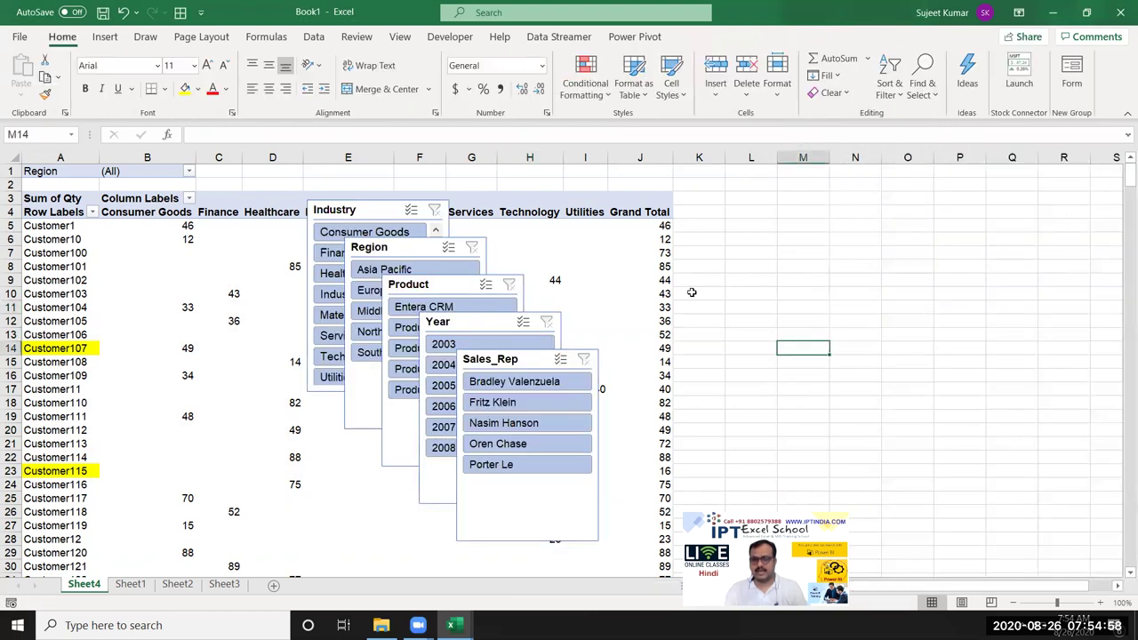
drag(359, 210, 731, 180)
drag(408, 245, 888, 176)
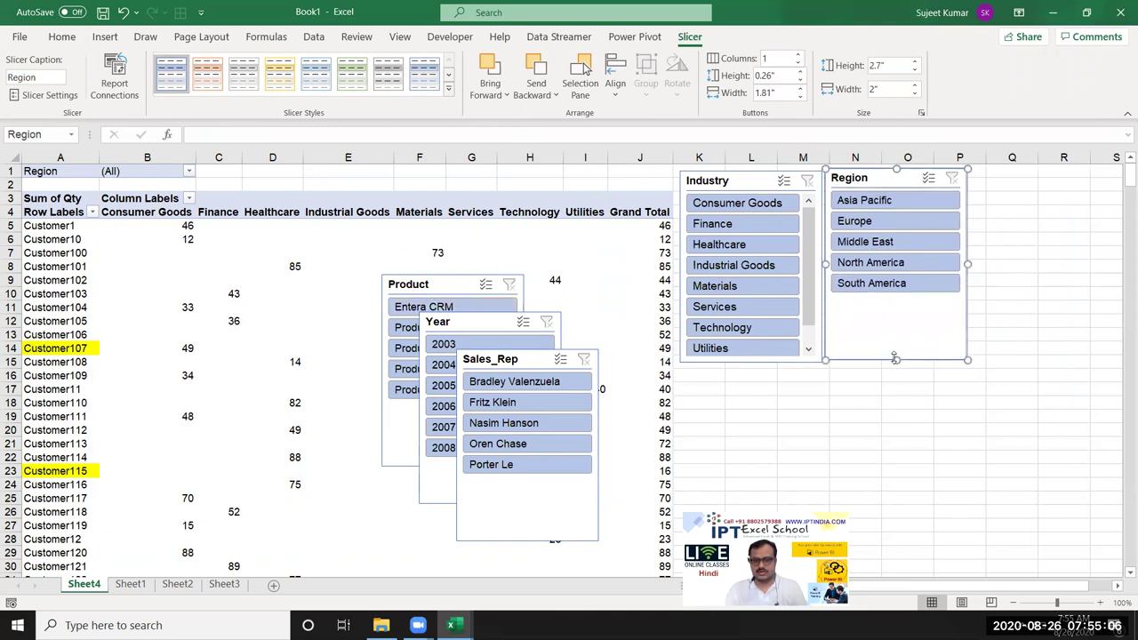
drag(895, 359, 896, 304)
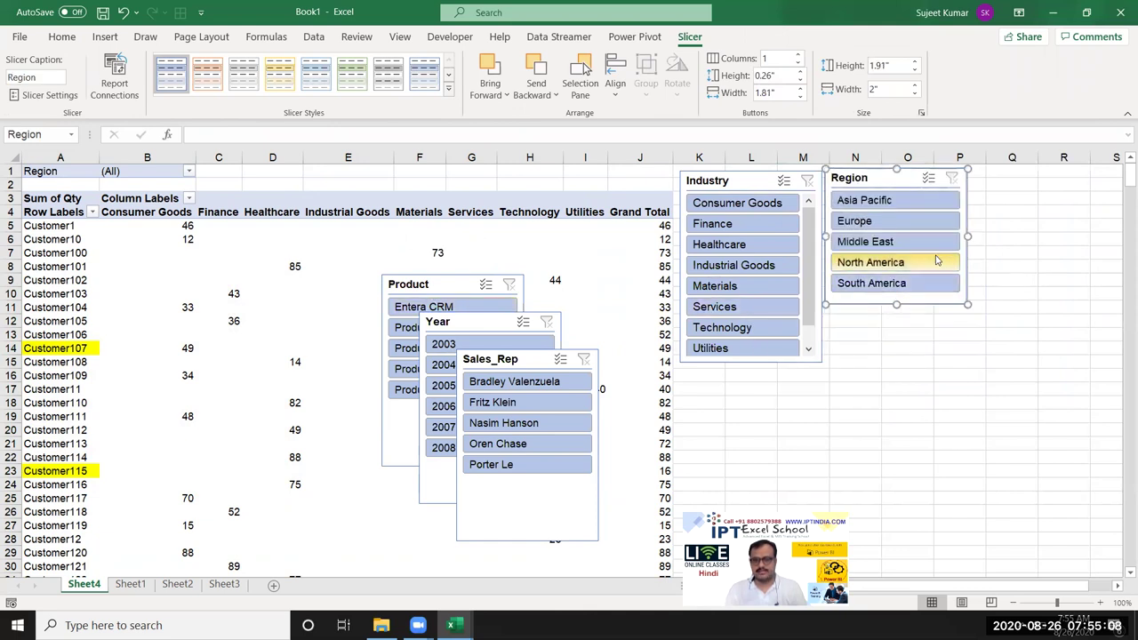
drag(968, 236, 919, 238)
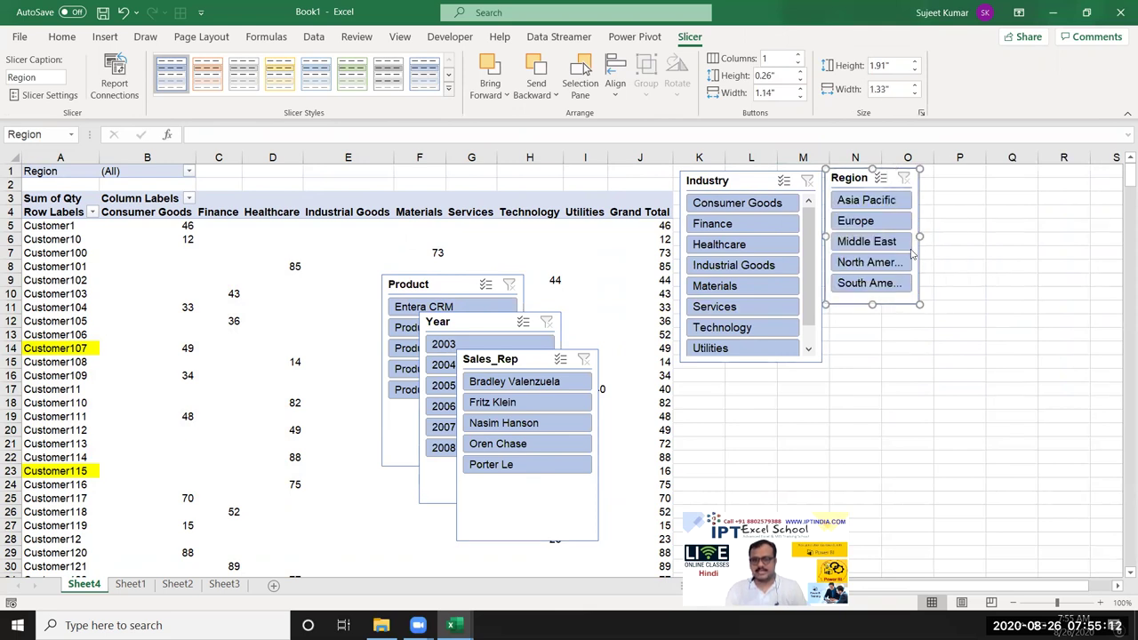
click(911, 375)
Step: Place a smaller Product slicer beside Region, with Sales_Rep and Year slicers below
mouse_move(435, 283)
mouse_down()
mouse_move(1050, 201)
mouse_move(1016, 169)
mouse_up()
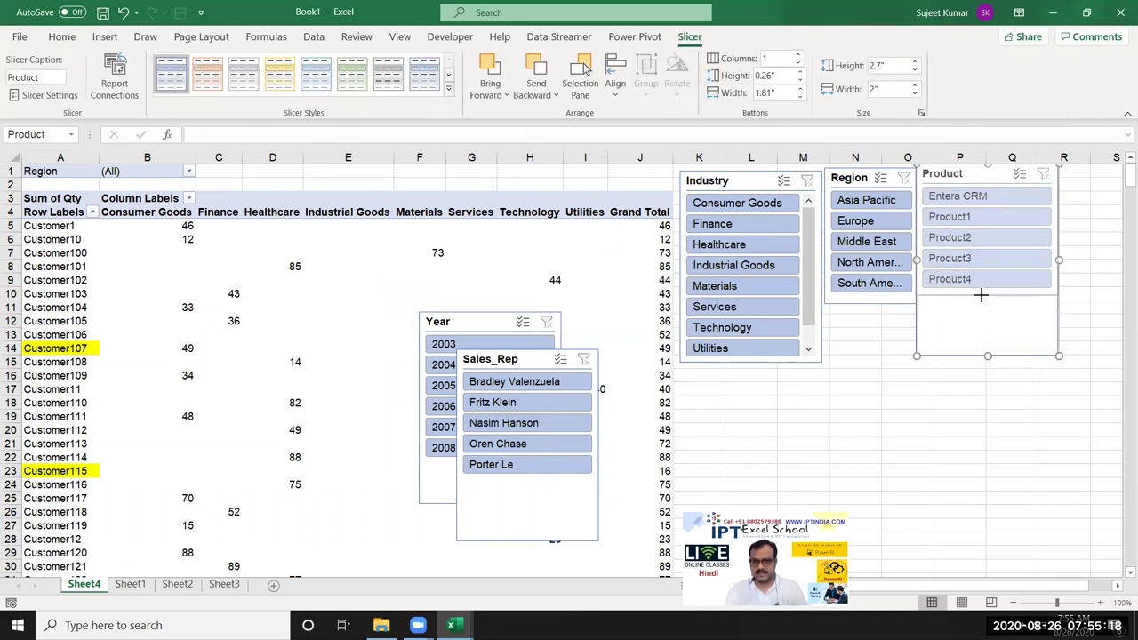
drag(988, 356, 988, 297)
drag(1057, 229, 1028, 230)
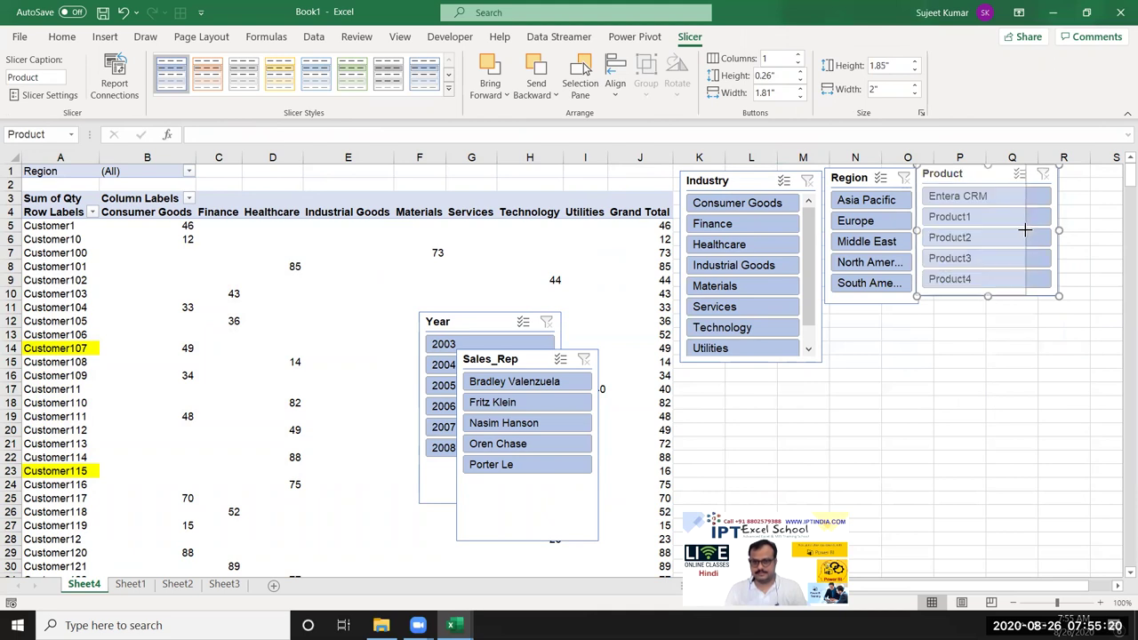
drag(519, 362, 893, 318)
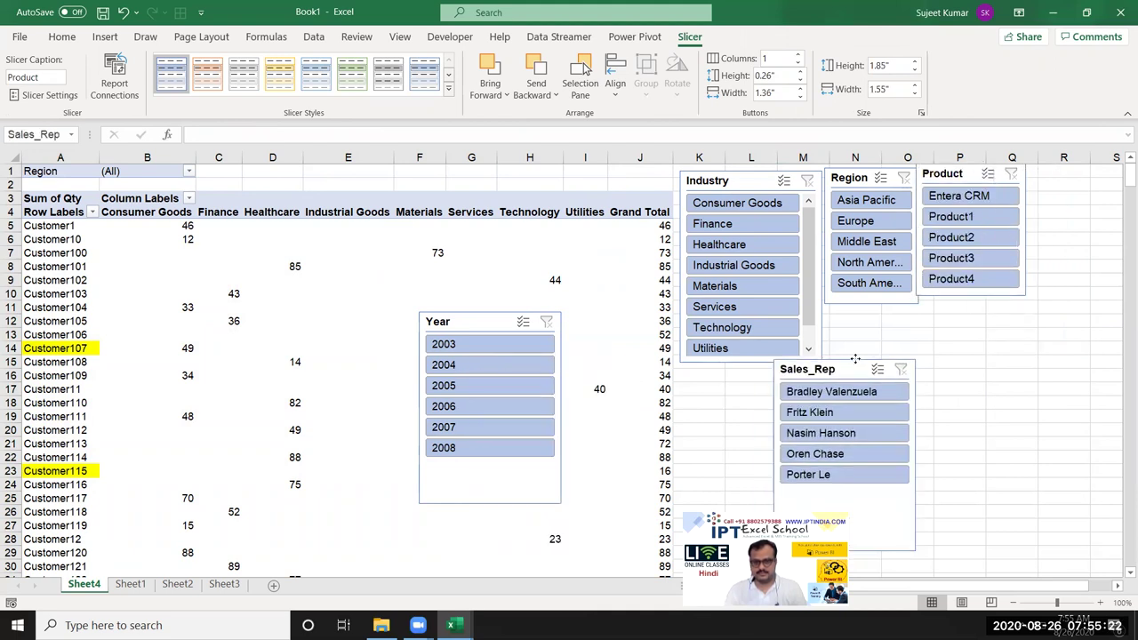
drag(471, 324, 1021, 321)
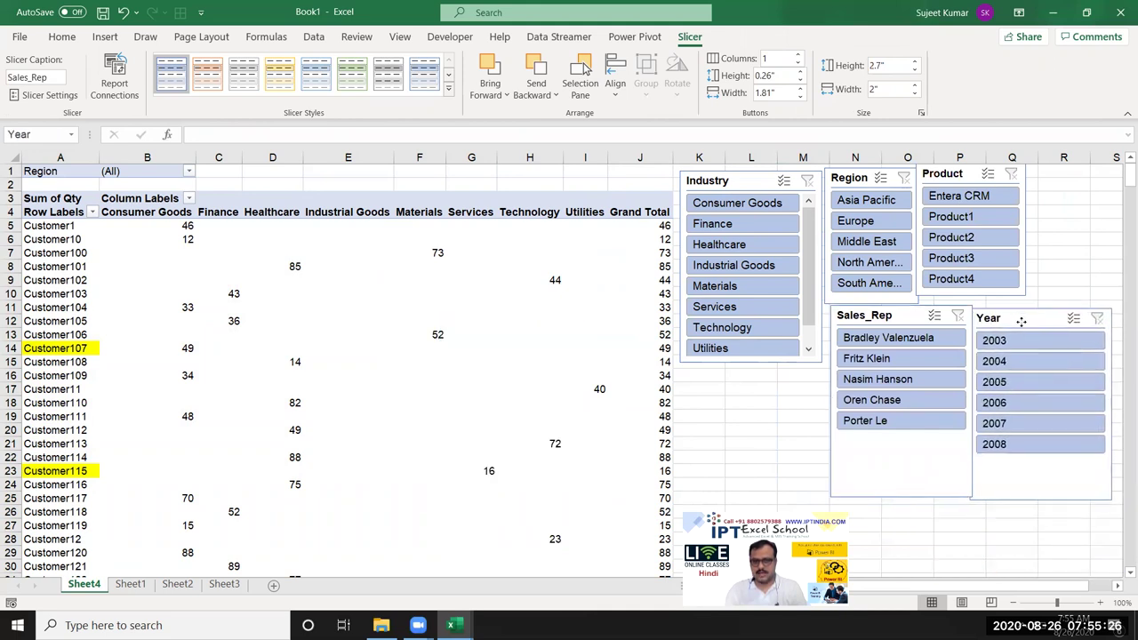
click(754, 431)
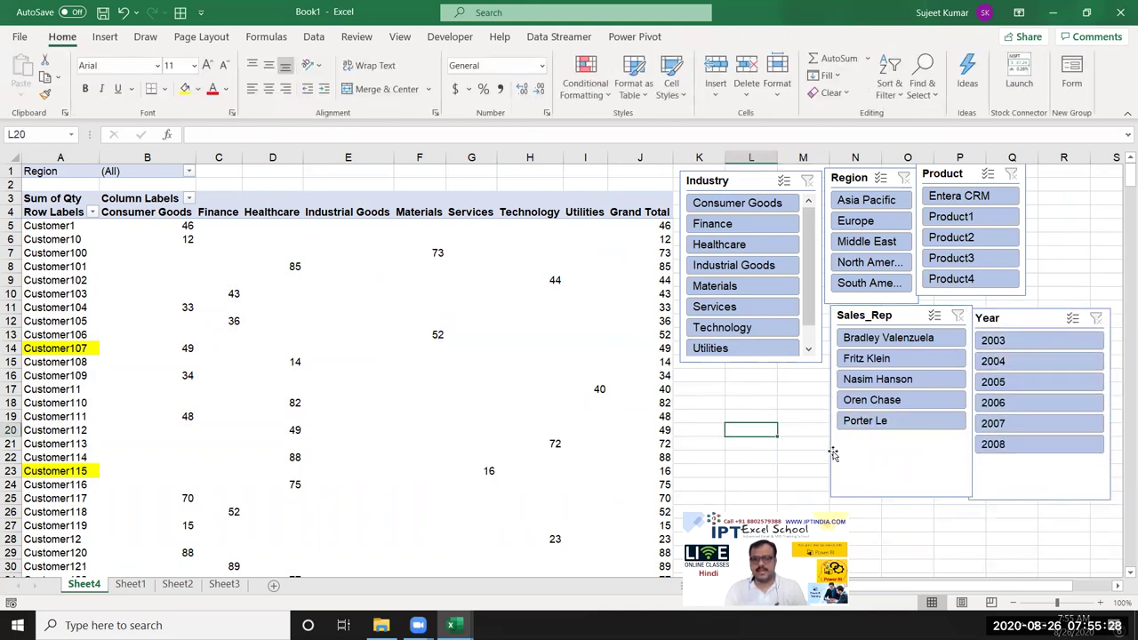
click(738, 224)
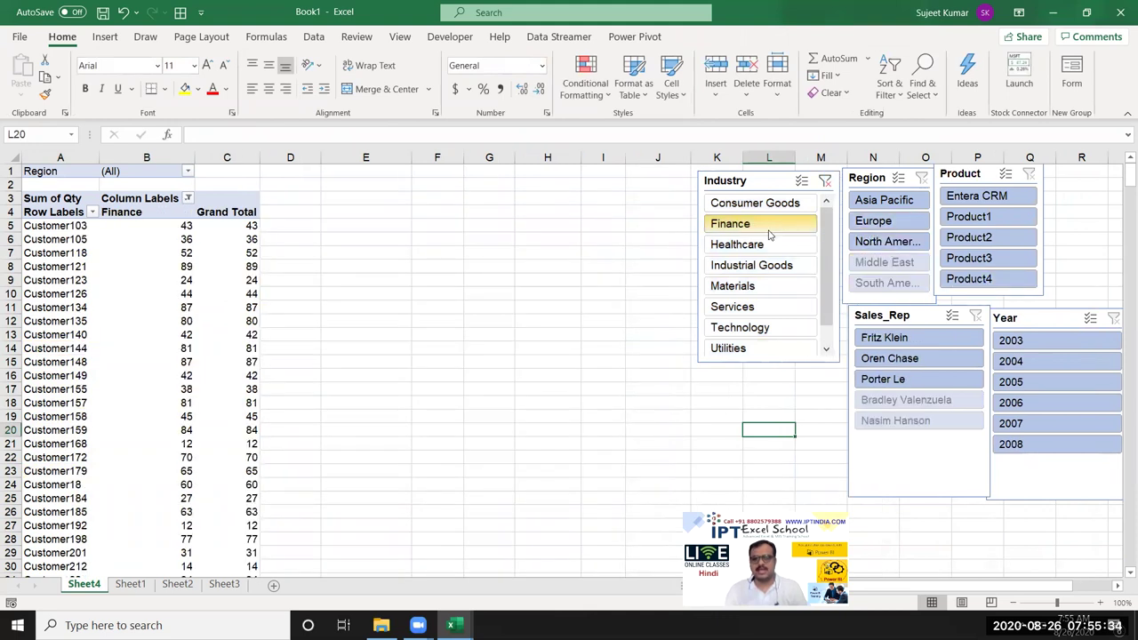
drag(769, 230, 770, 268)
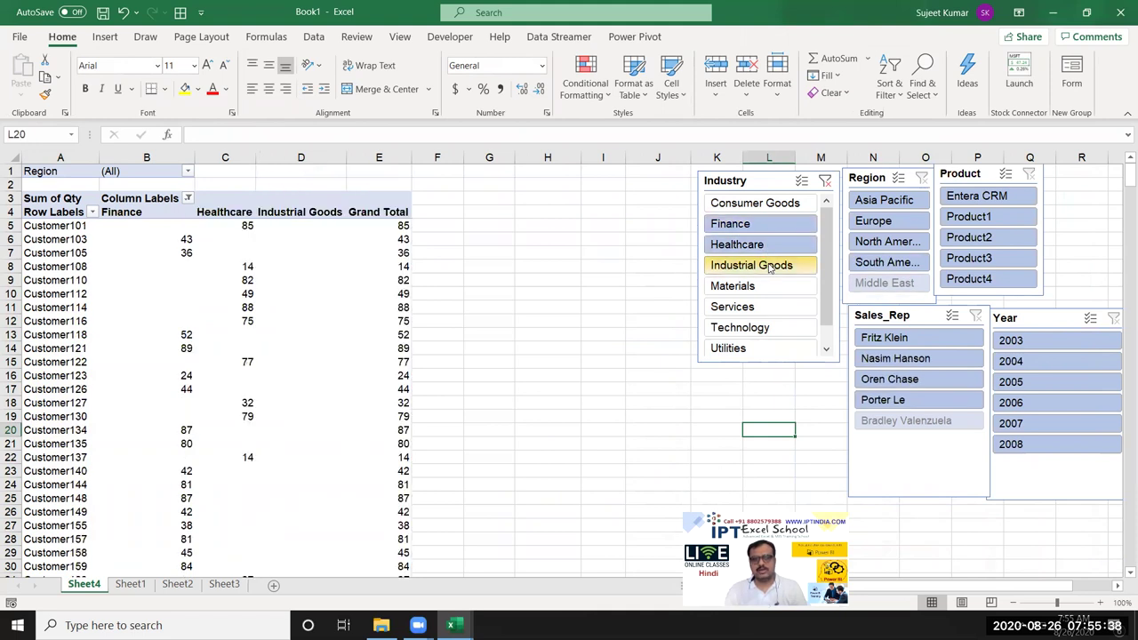
click(824, 181)
click(761, 229)
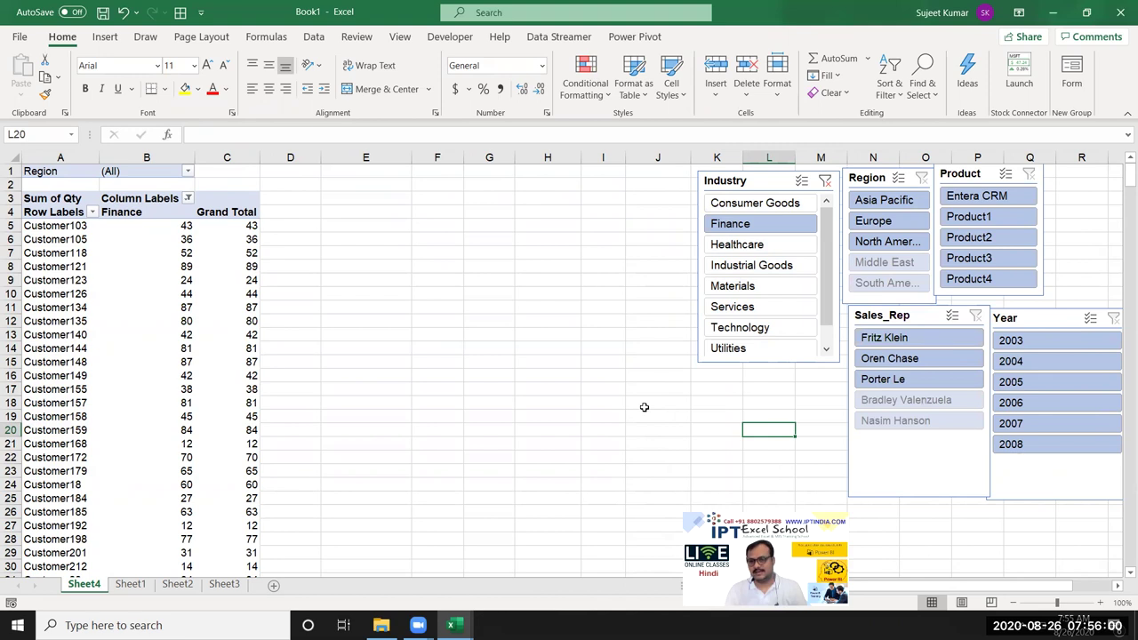
click(824, 182)
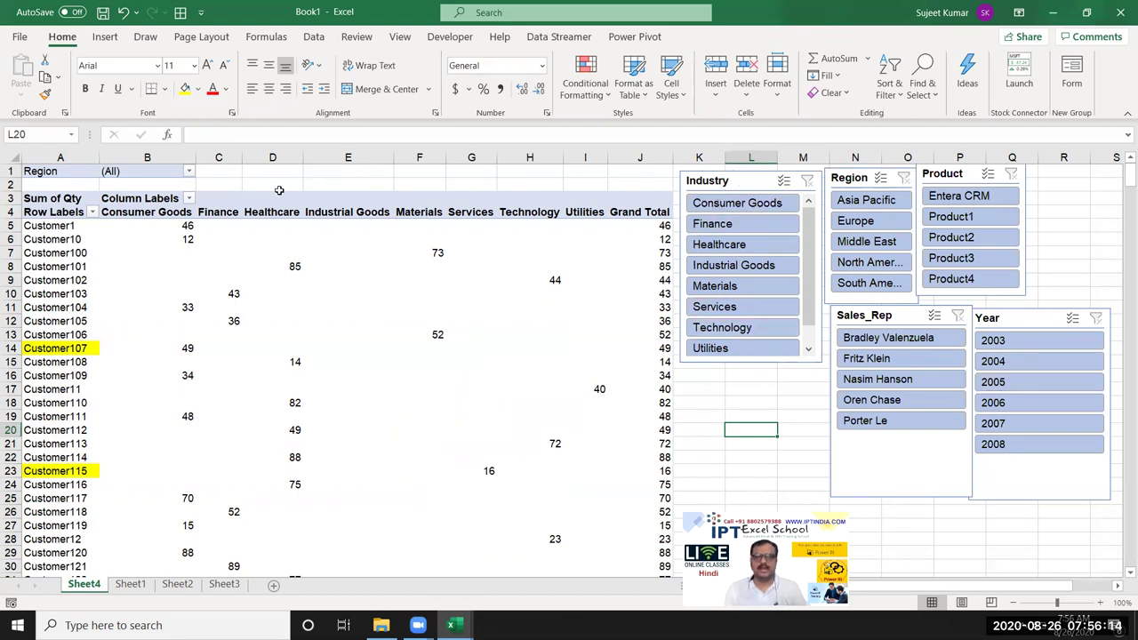
Step: Use the Year and Industry slicers to filter to 2008 and Finance, giving a Grand Total of 874
click(188, 171)
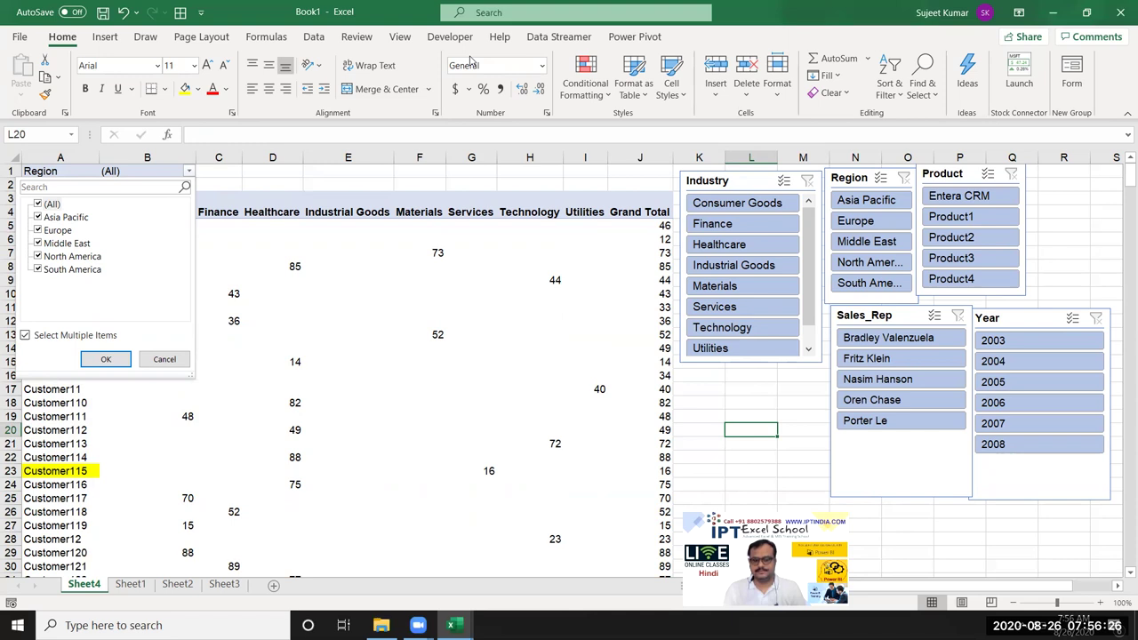
key(Escape)
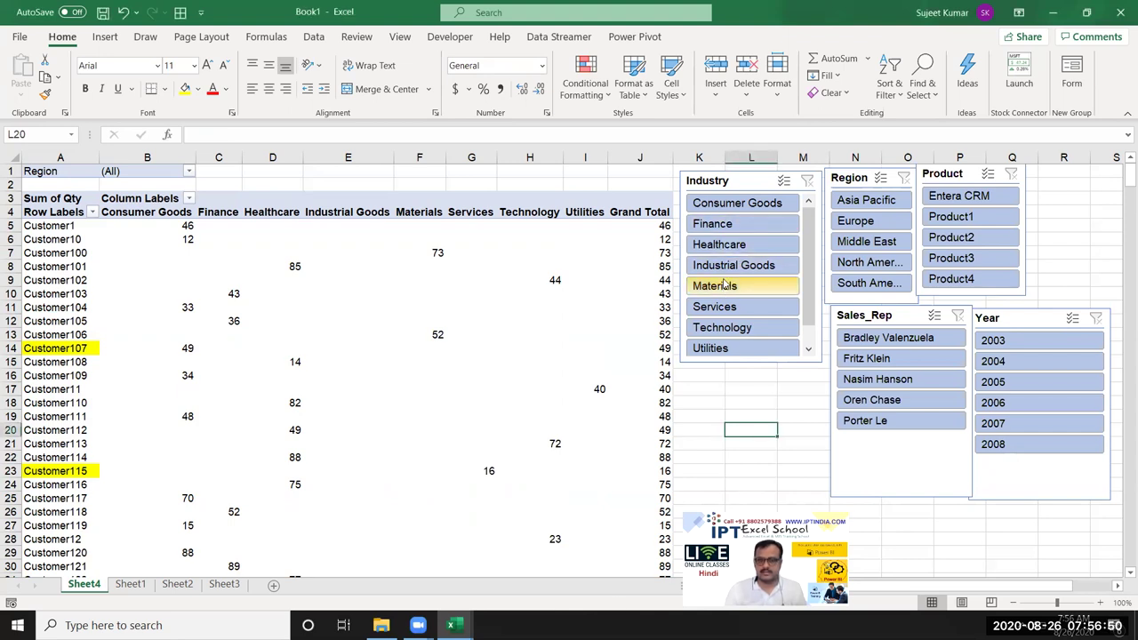
click(1011, 446)
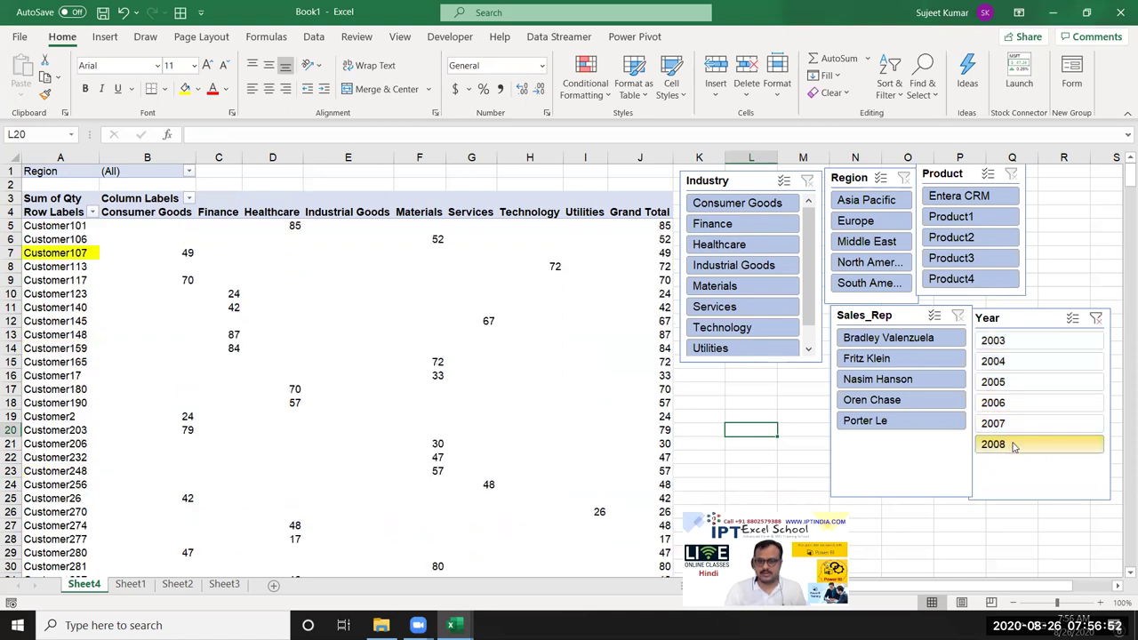
click(723, 231)
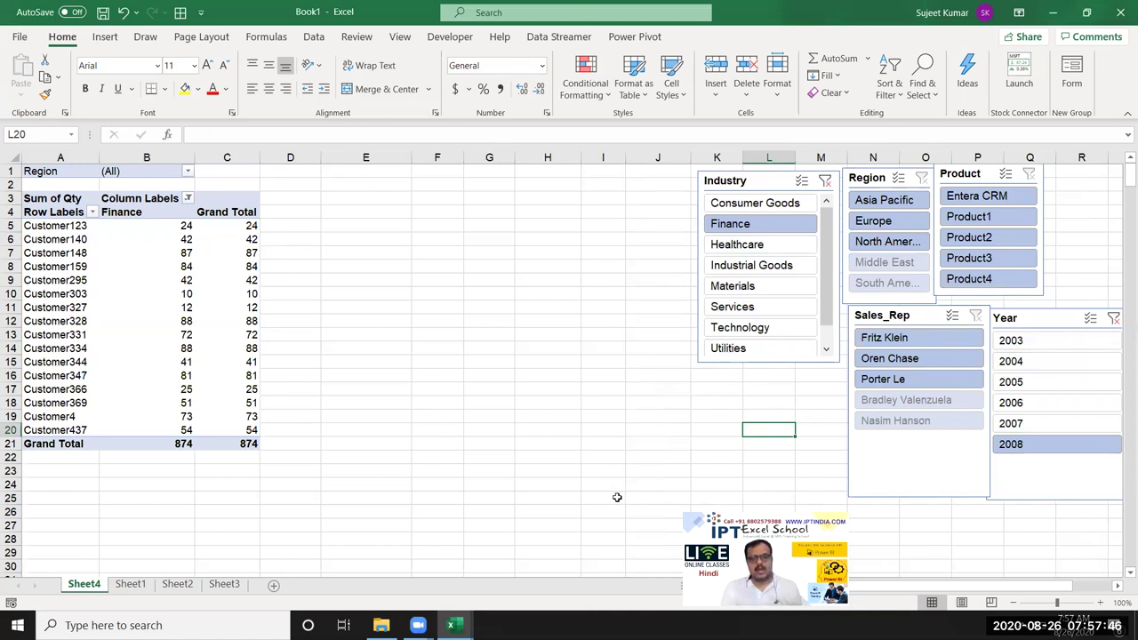
Step: Insert a pivot table from the Sheet1 data with Industry as rows and Sum of Qty as values
click(125, 587)
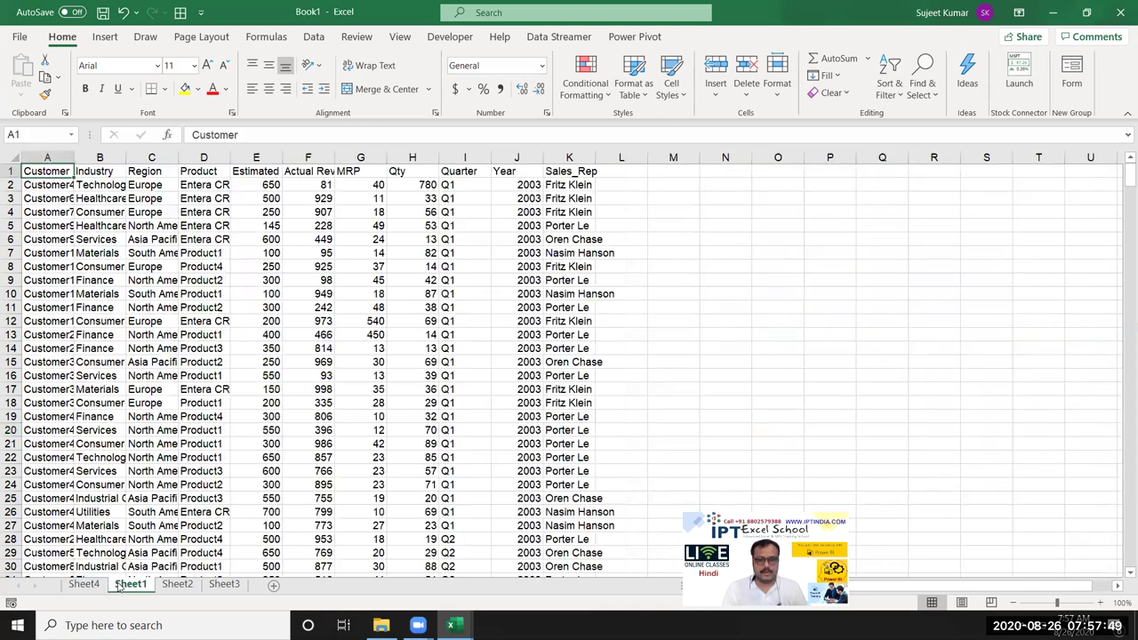
click(105, 37)
click(42, 80)
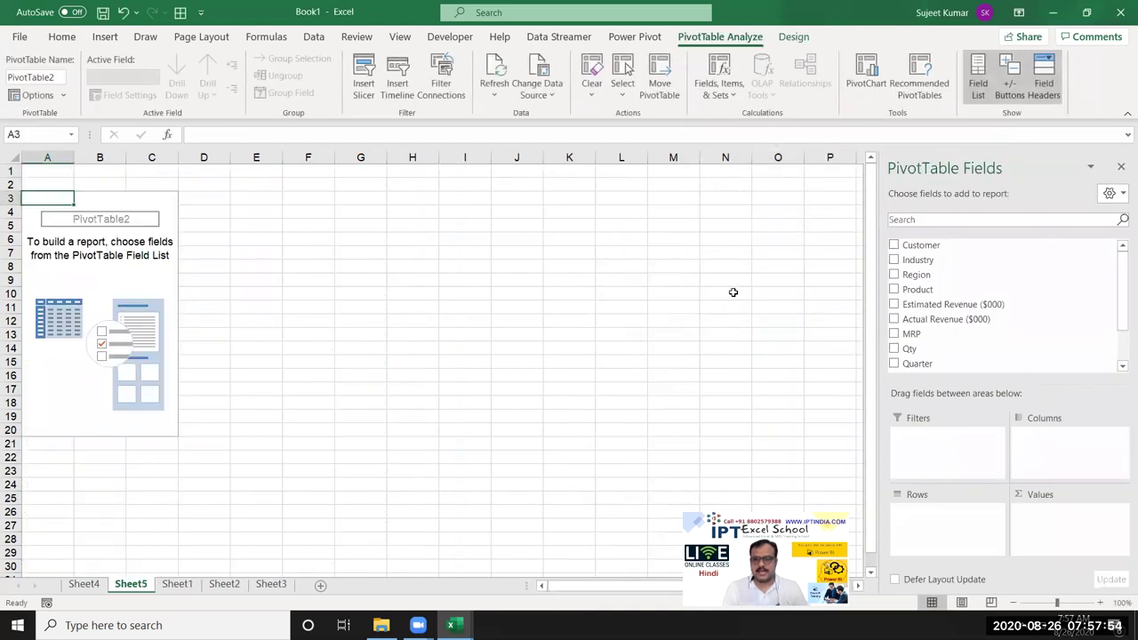
drag(935, 262, 961, 534)
drag(909, 348, 1034, 528)
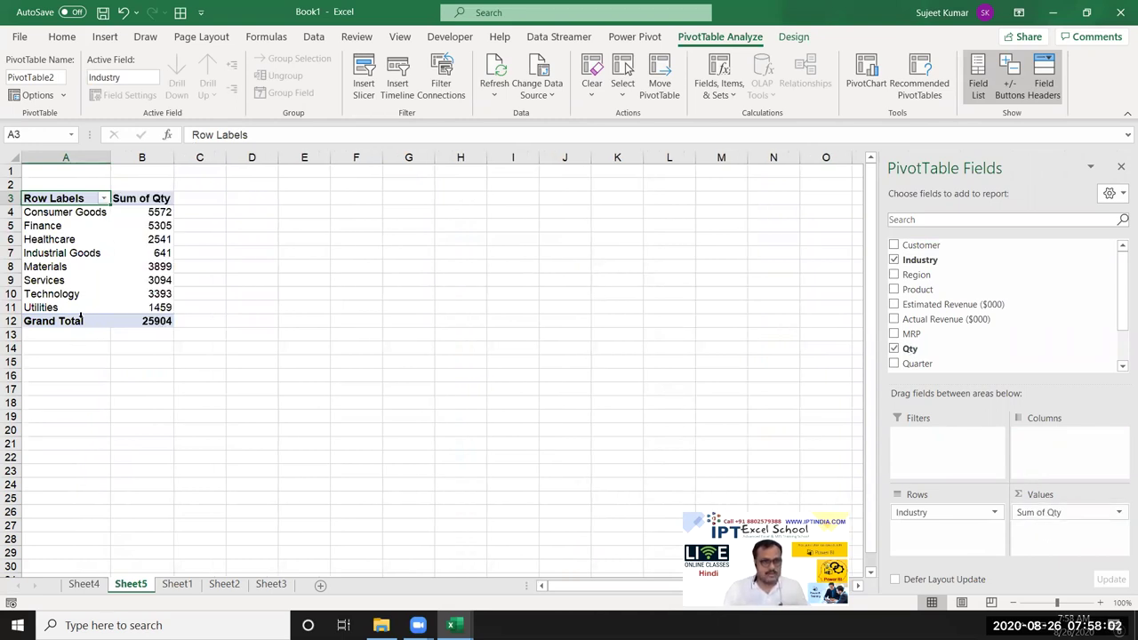
Step: Click through the Industry row labels in the pivot, ending on Technology
click(53, 215)
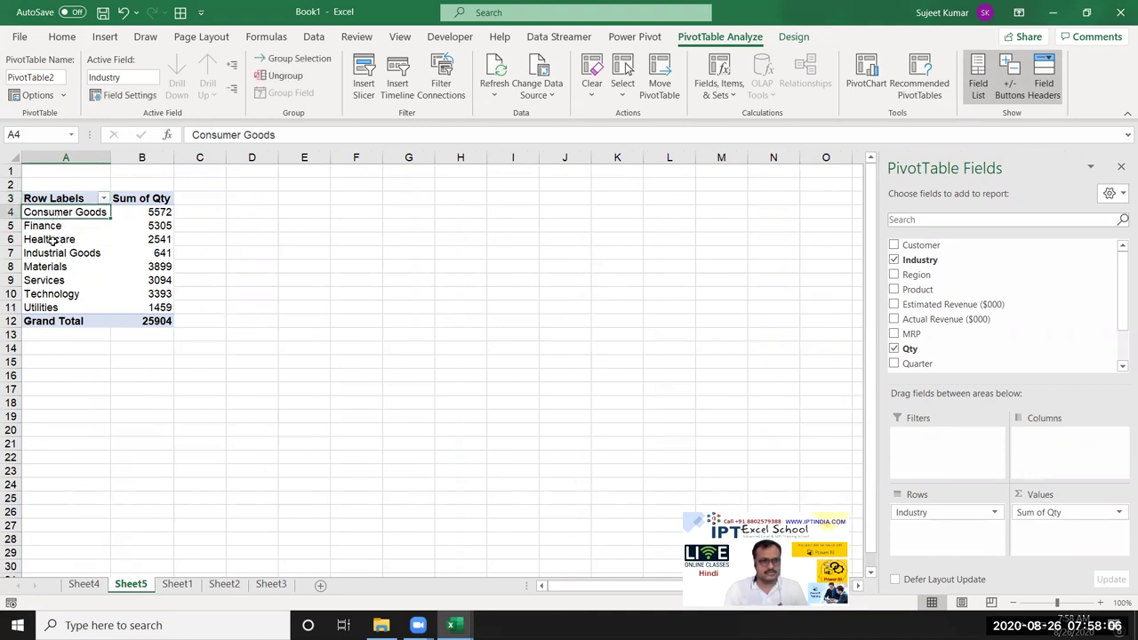
click(27, 226)
click(27, 239)
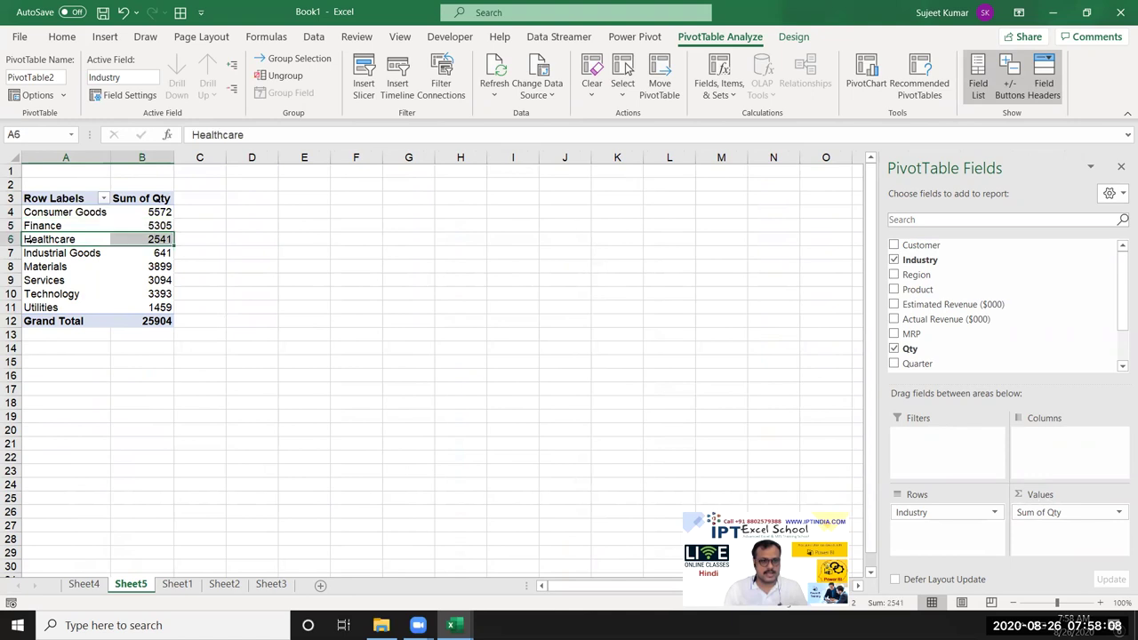
click(28, 253)
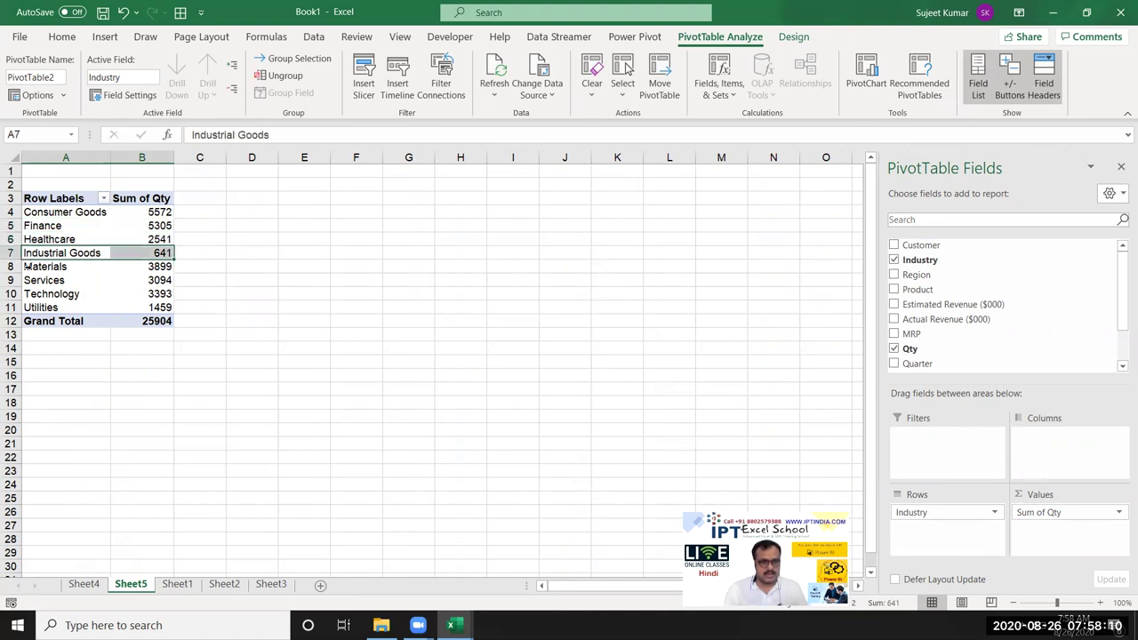
click(26, 267)
click(27, 281)
click(26, 294)
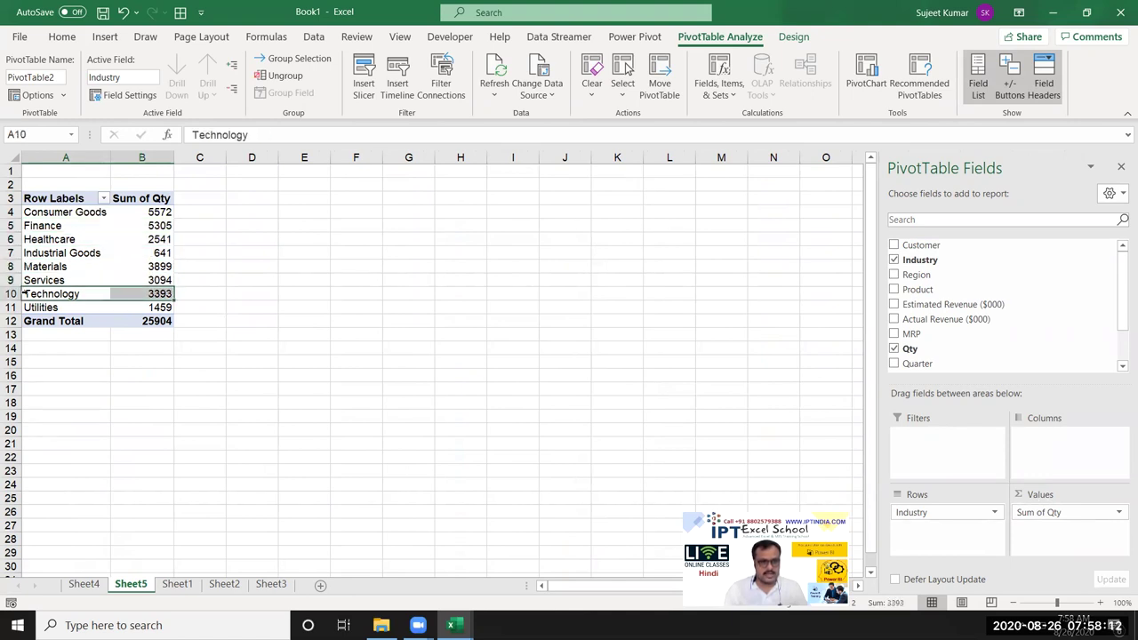
click(29, 307)
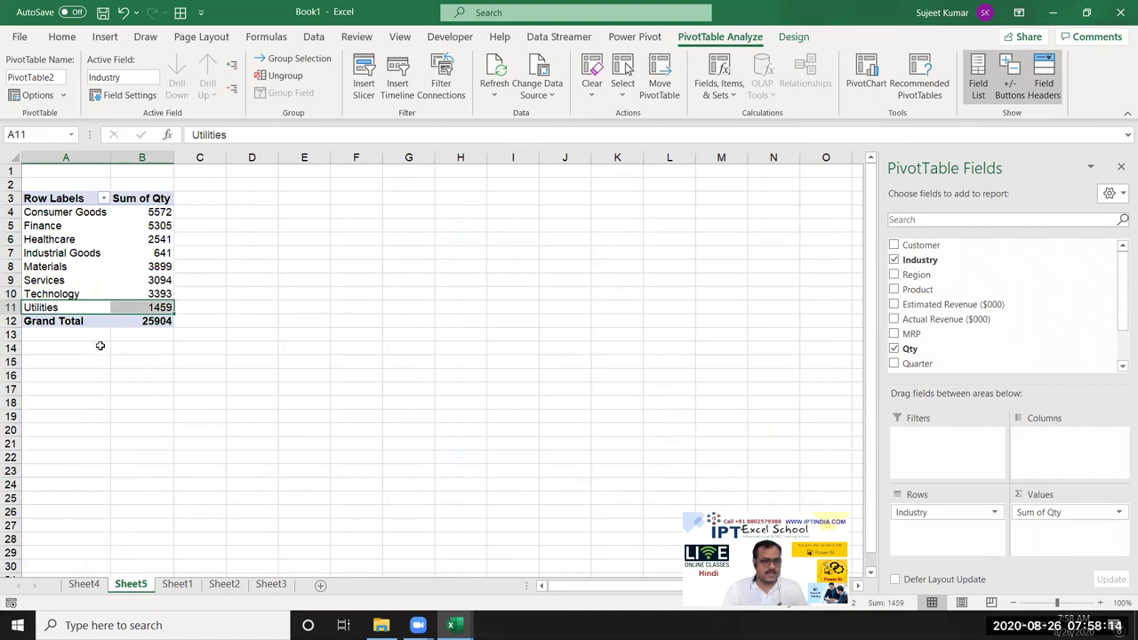
click(165, 294)
click(60, 295)
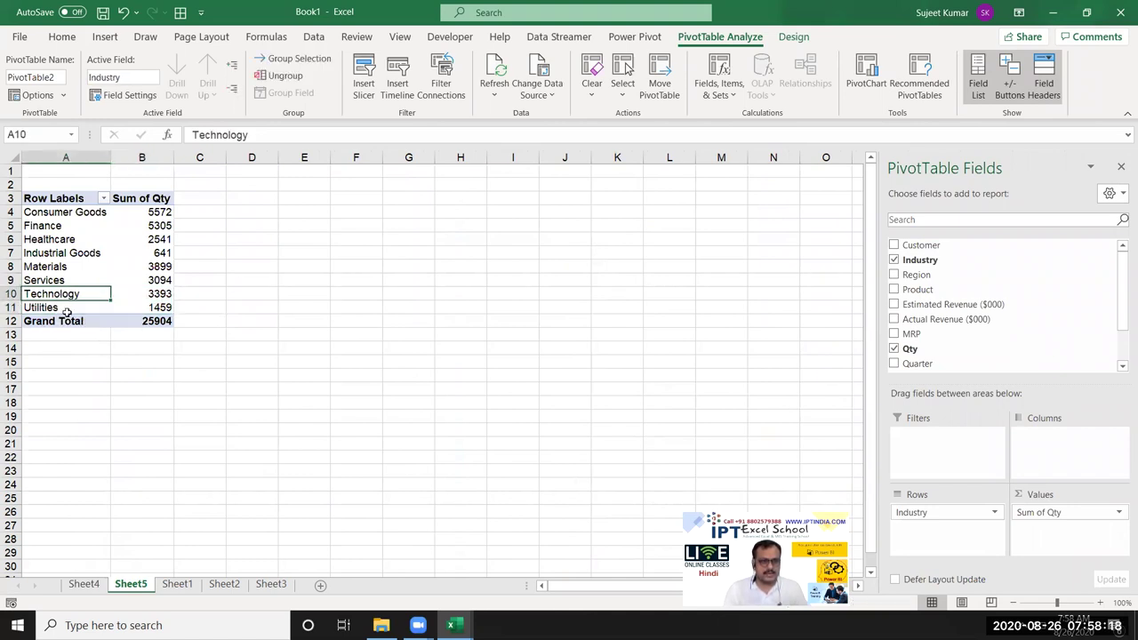
Step: Select Finance together with Technology and group them into Group1
ctrl+click(59, 227)
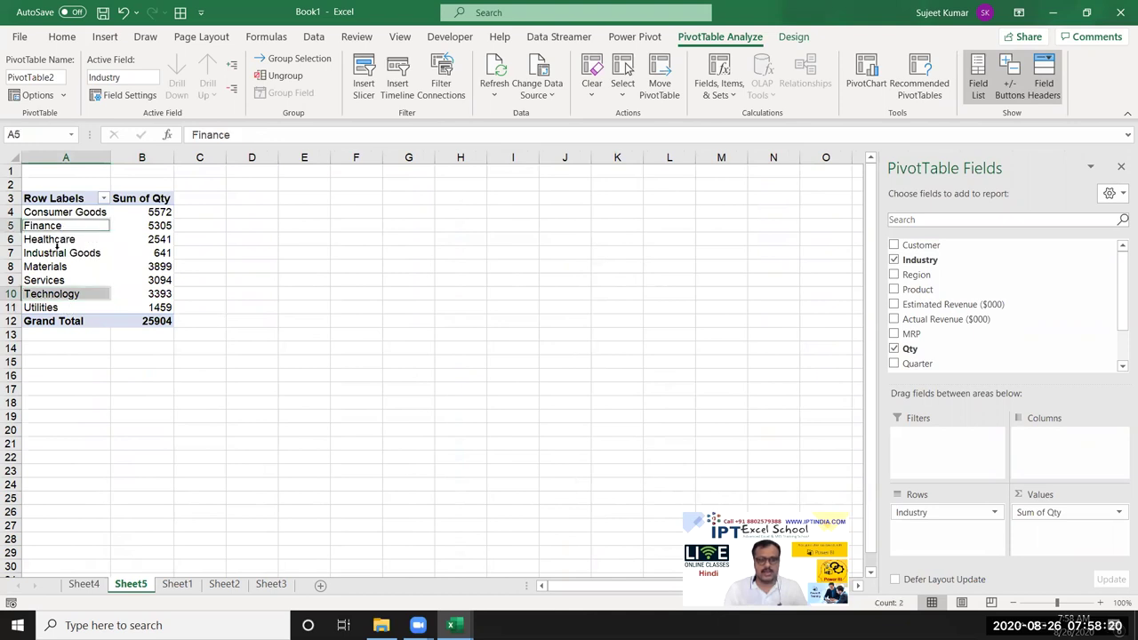
click(56, 295)
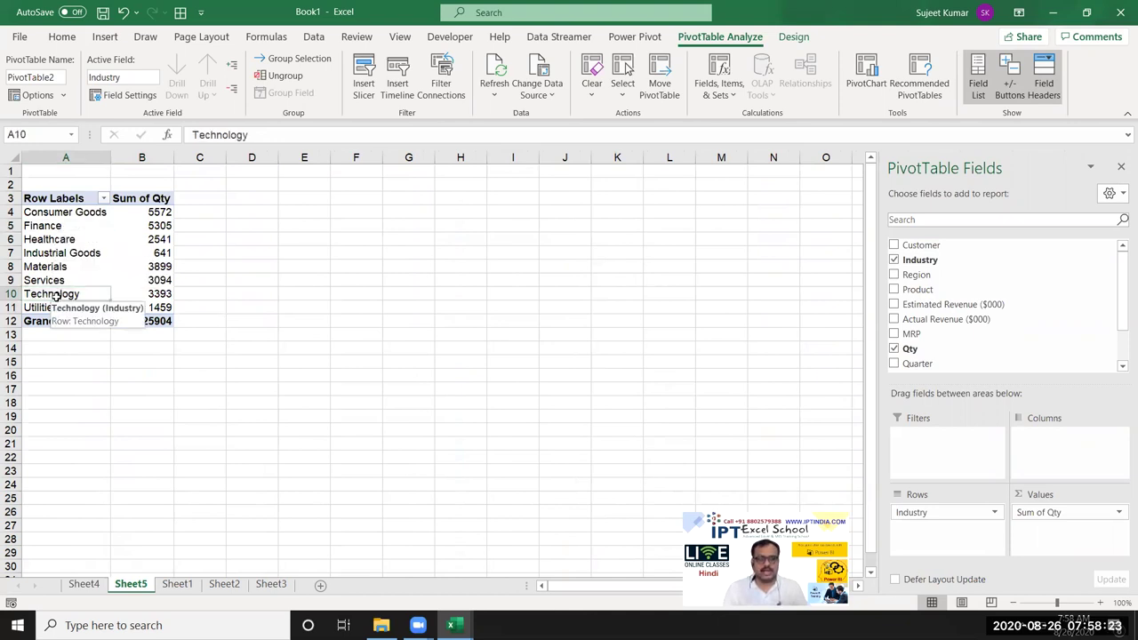
click(69, 227)
drag(240, 134, 123, 135)
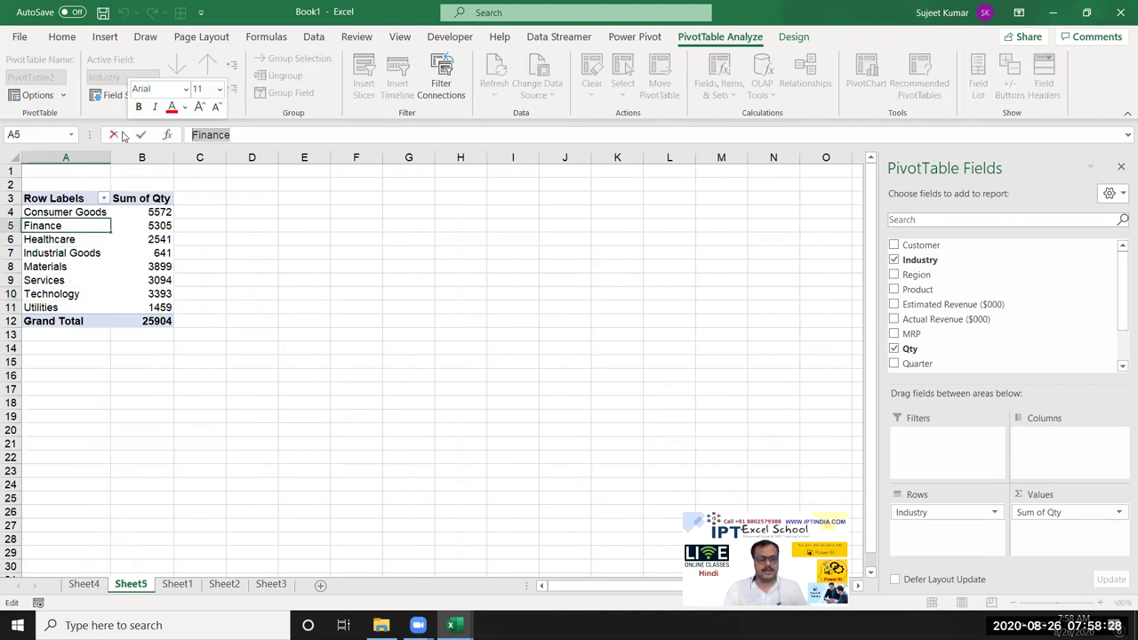
click(121, 135)
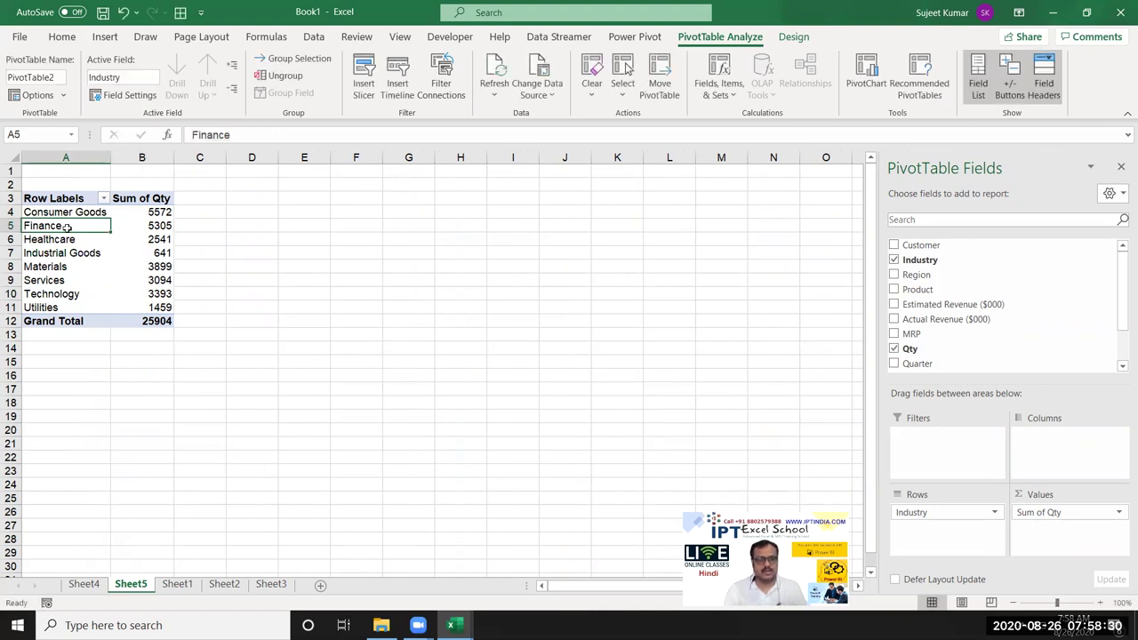
ctrl+click(74, 296)
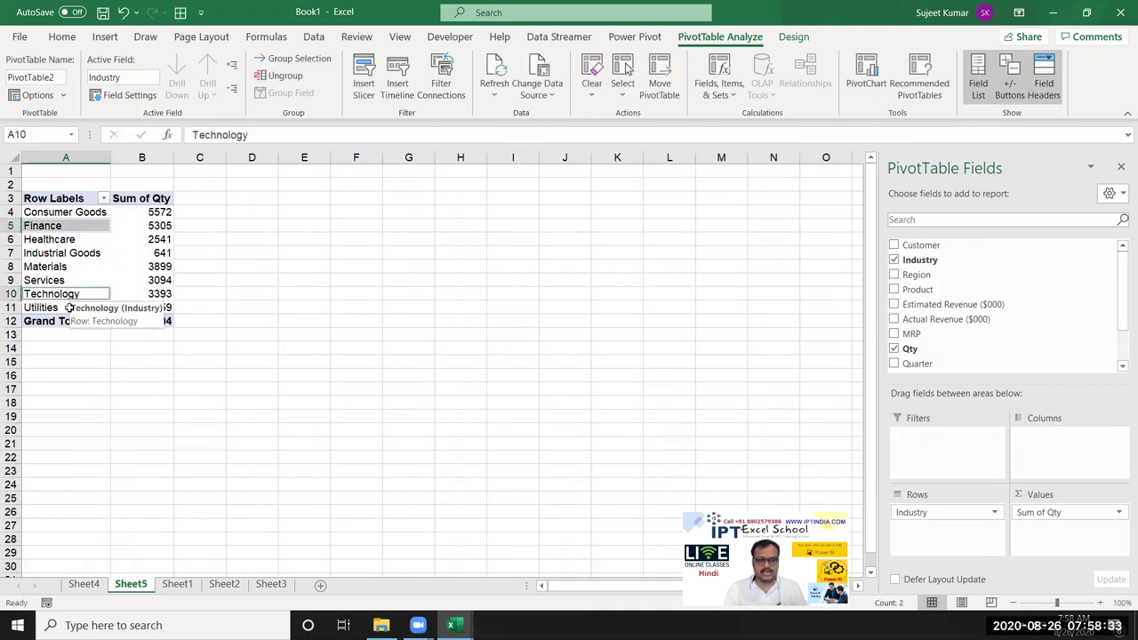
right_click(78, 227)
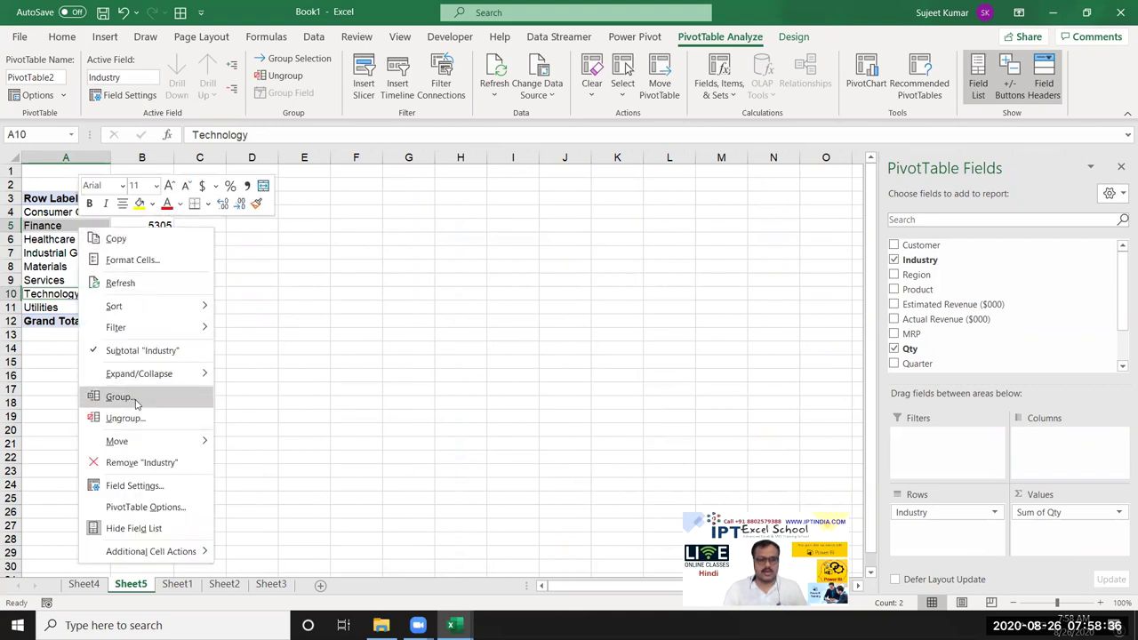
click(120, 397)
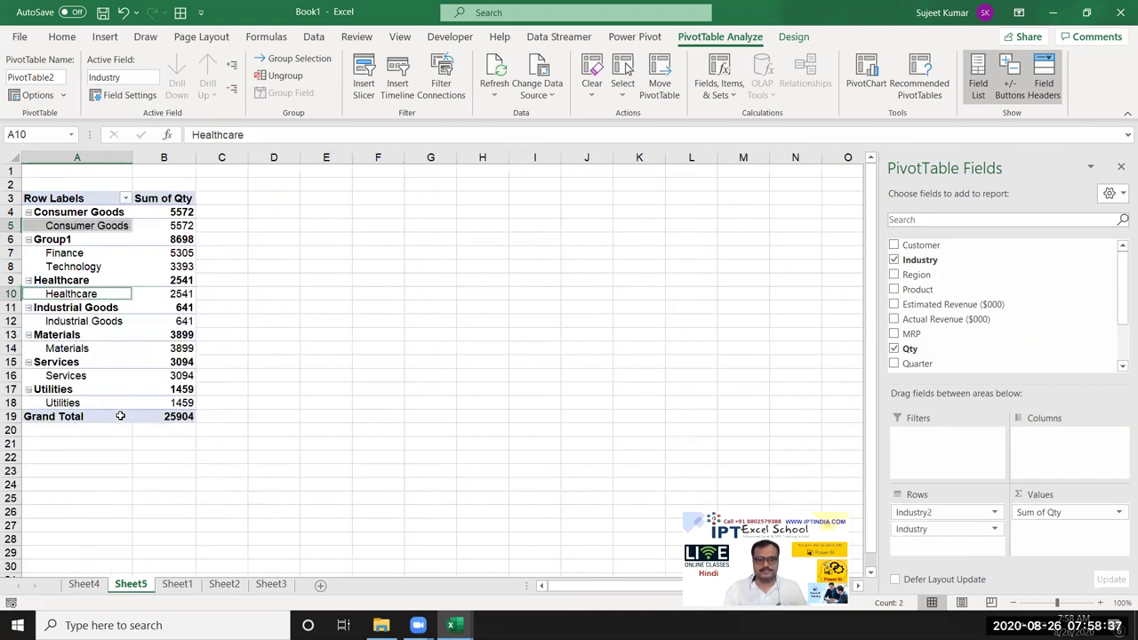
Step: Rename the Group1 label to 'Finance & Tech'
click(74, 241)
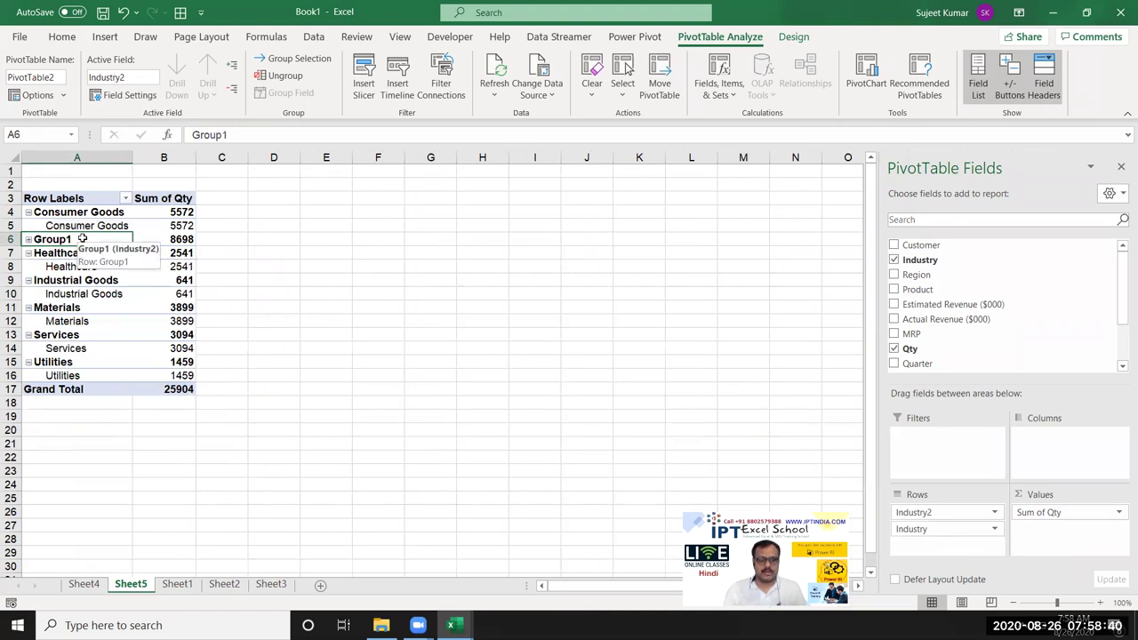
key(F2)
text(Finance)
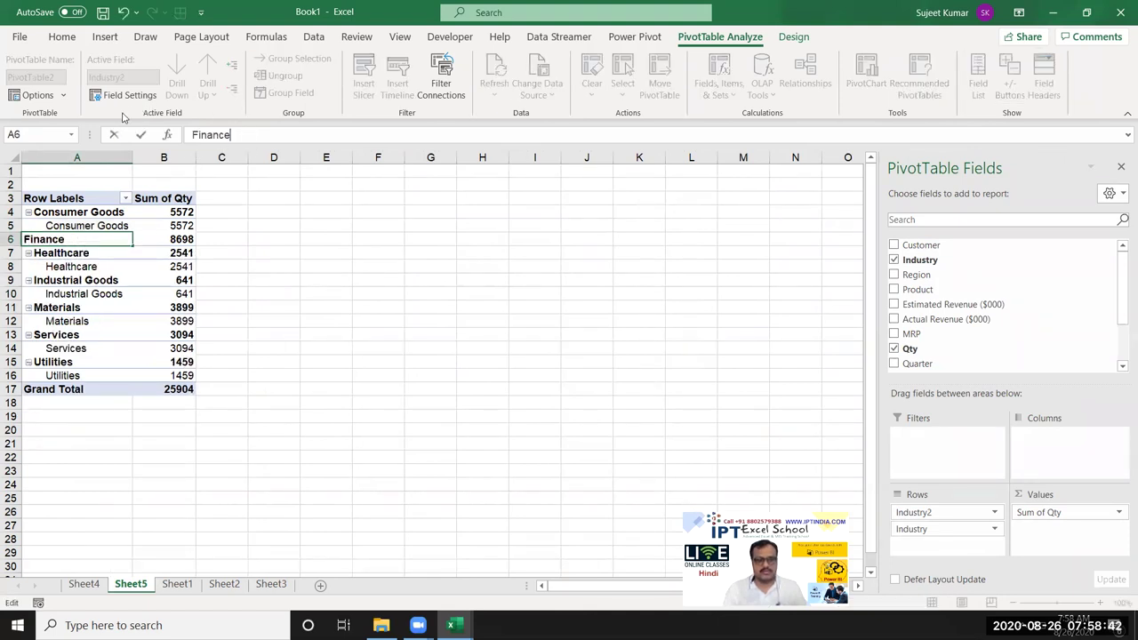
text( &)
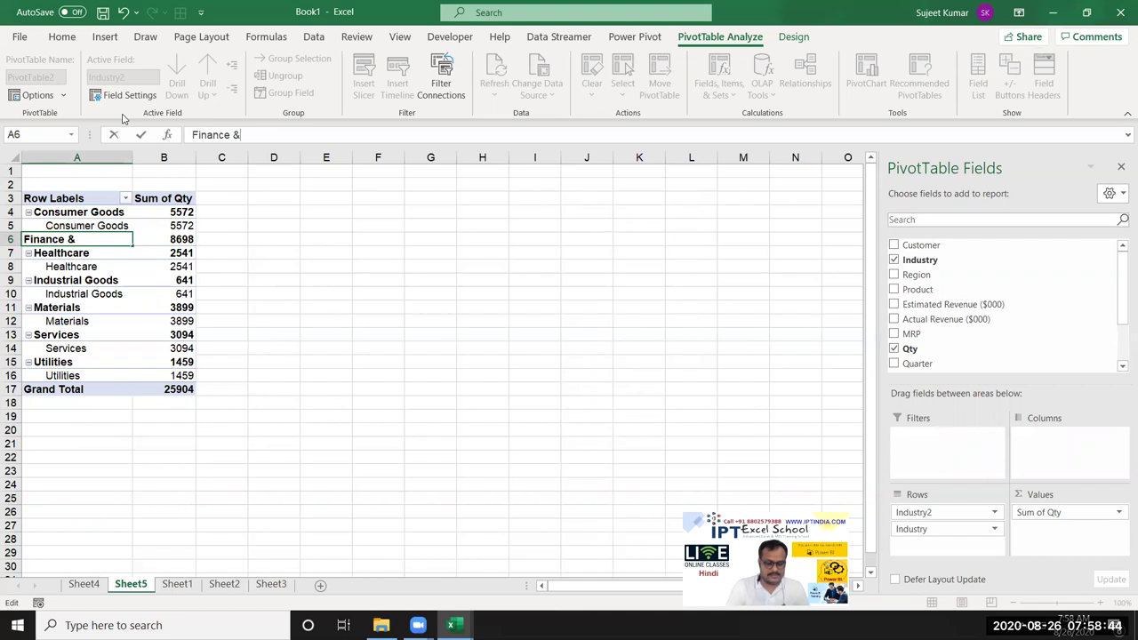
text( Tech)
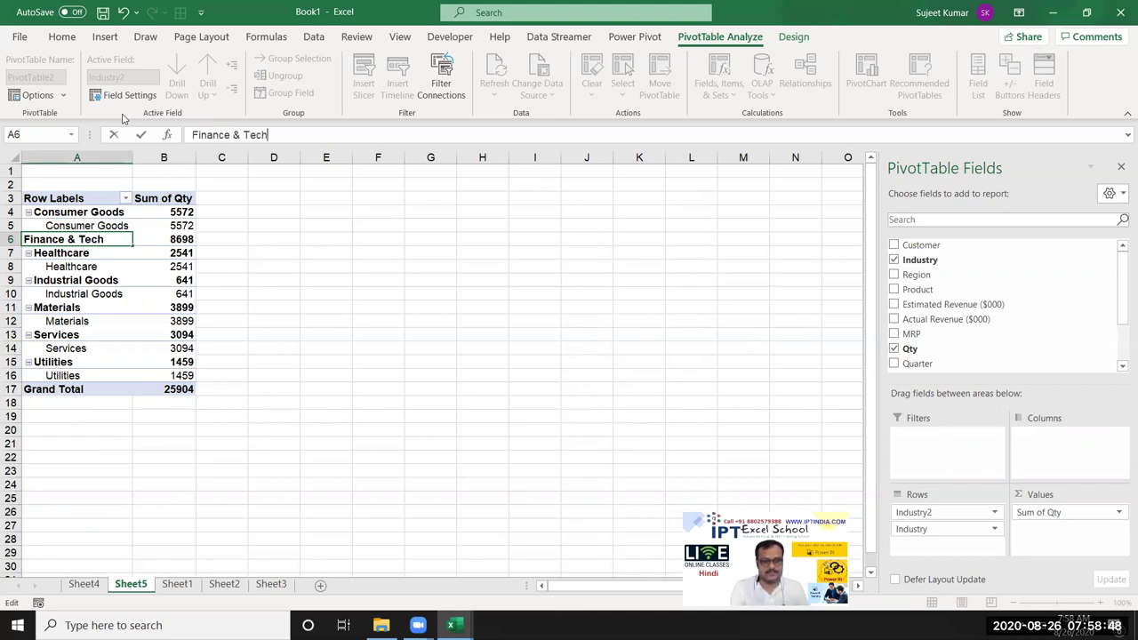
key(Return)
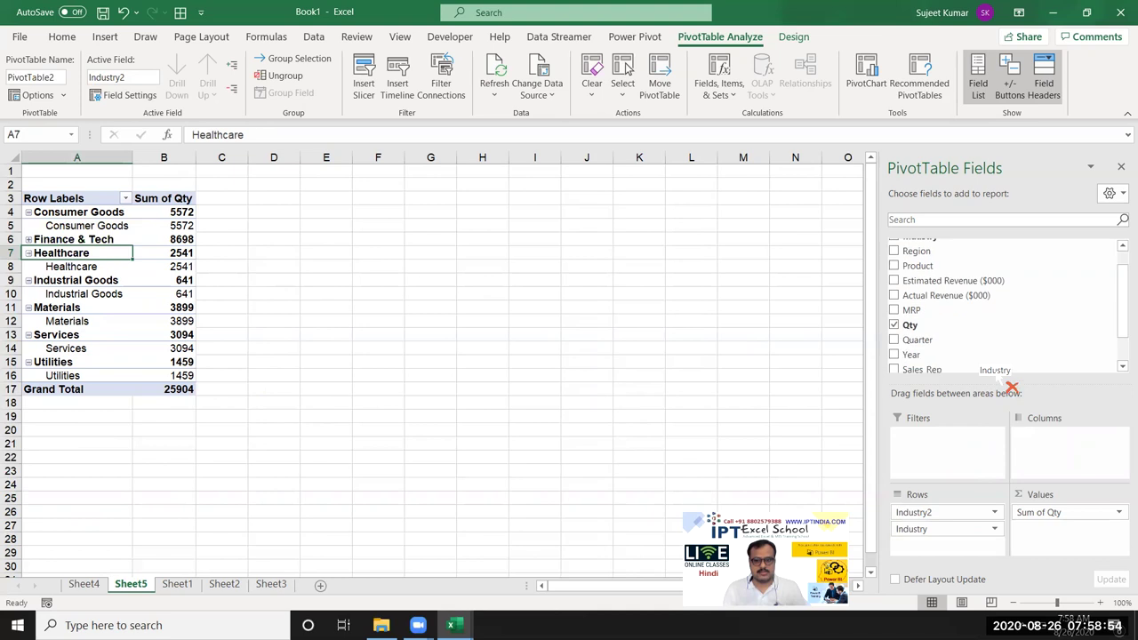
Step: Remove the Industry field from Rows so only Industry2 groups remain, with Finance & Tech at 8698
drag(947, 531, 934, 383)
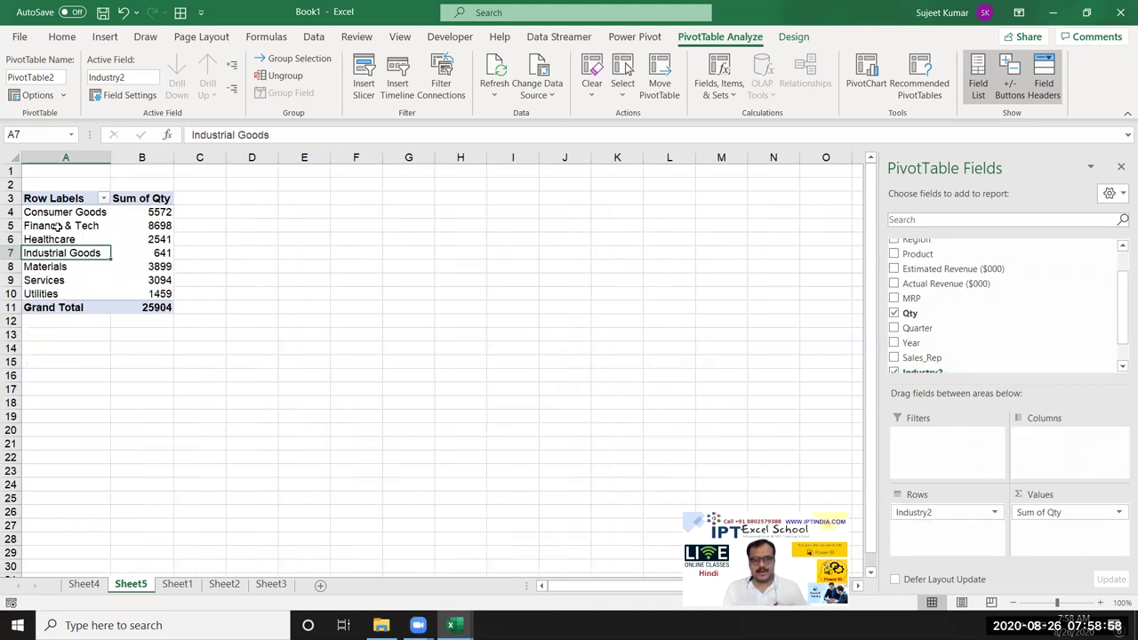
drag(56, 226, 132, 226)
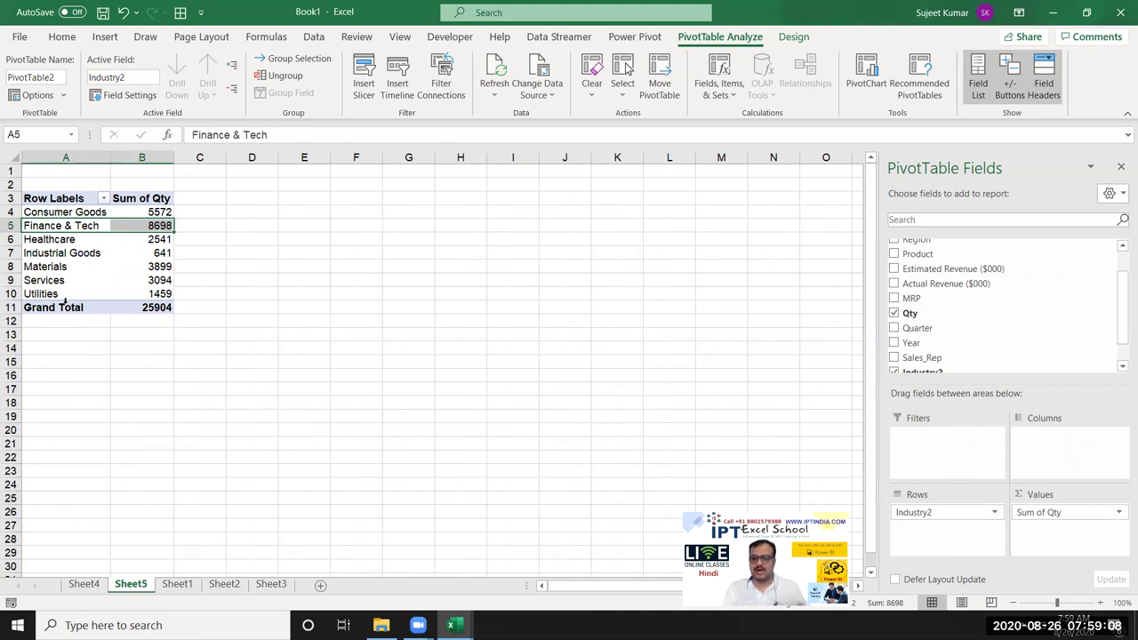
click(165, 584)
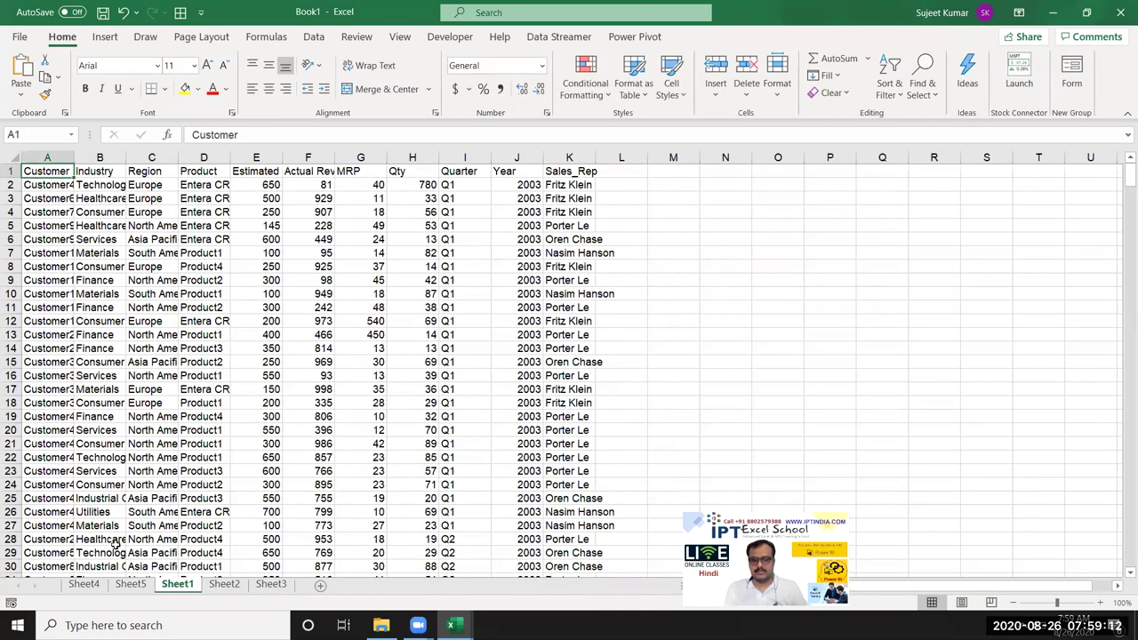
click(130, 584)
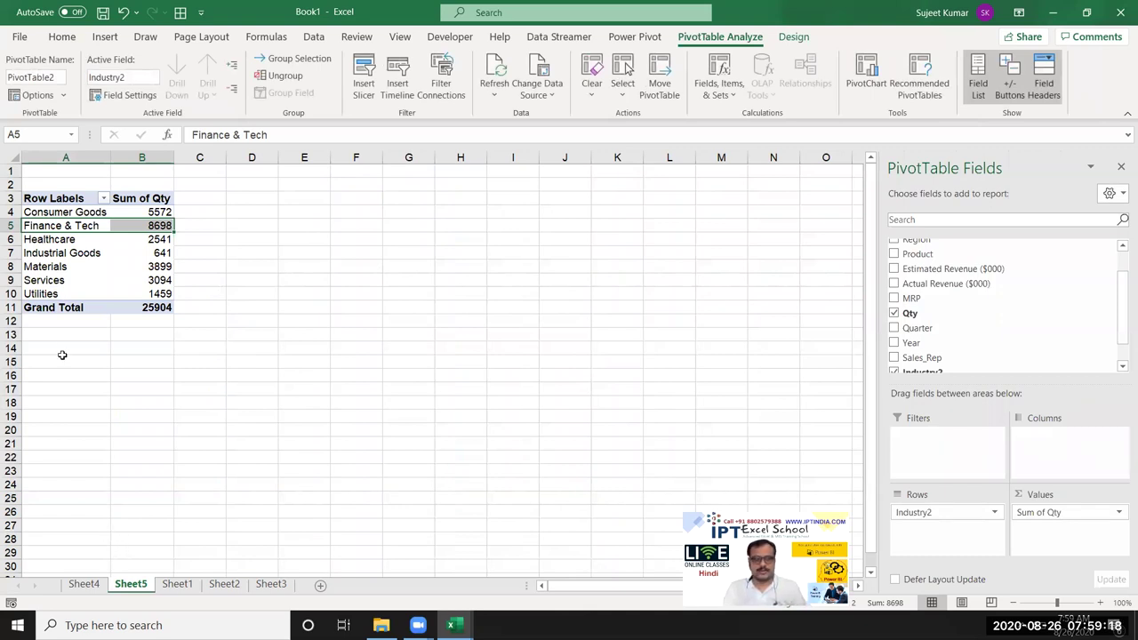
click(53, 293)
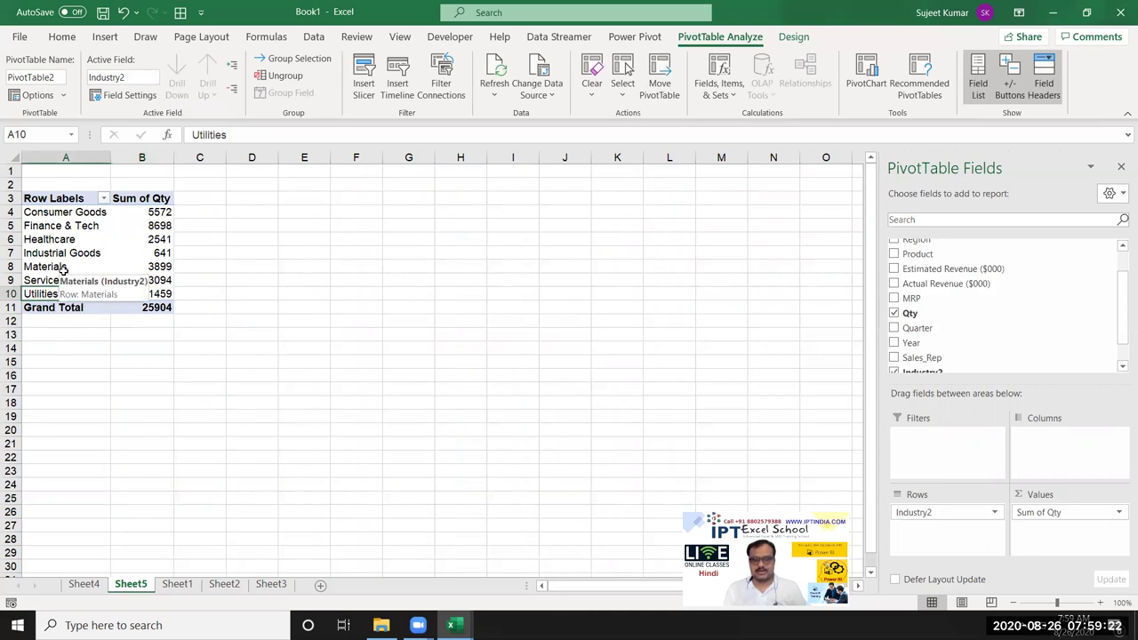
ctrl+click(62, 269)
Step: Replace Industry2 in the Rows area with MRP to list Sum of Qty per MRP value
ctrl+click(63, 240)
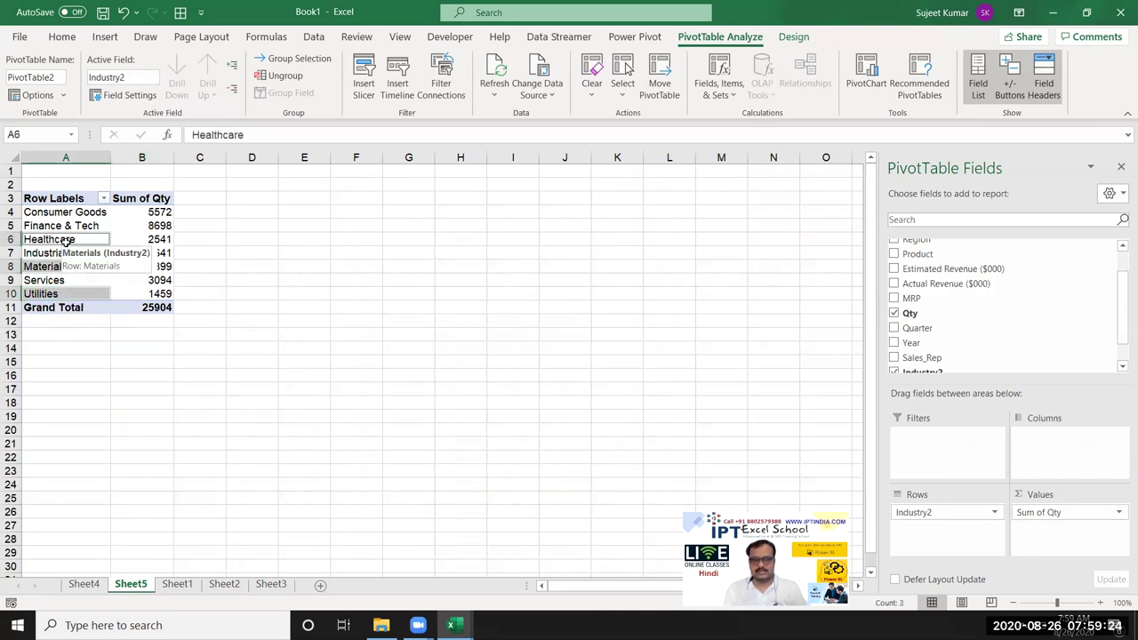
right_click(68, 243)
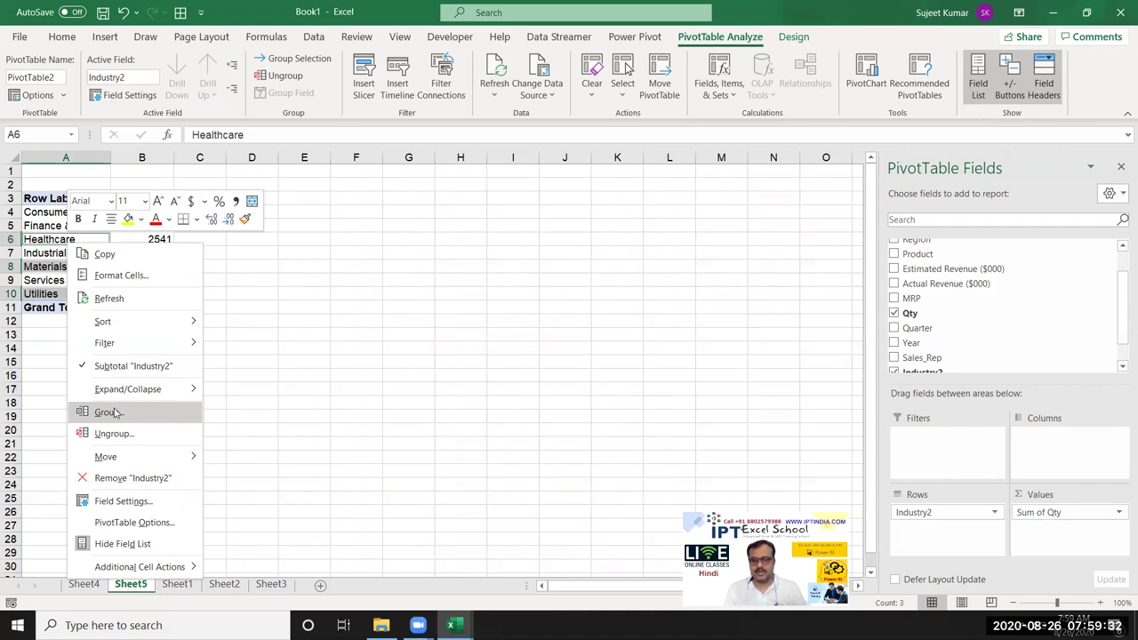
key(Escape)
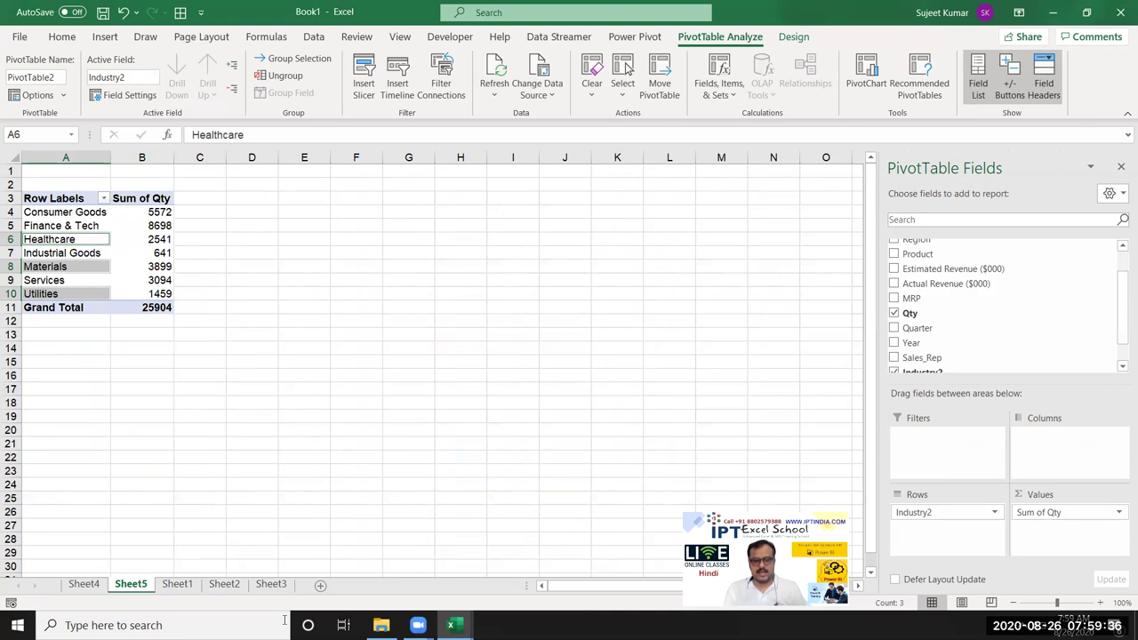
click(177, 584)
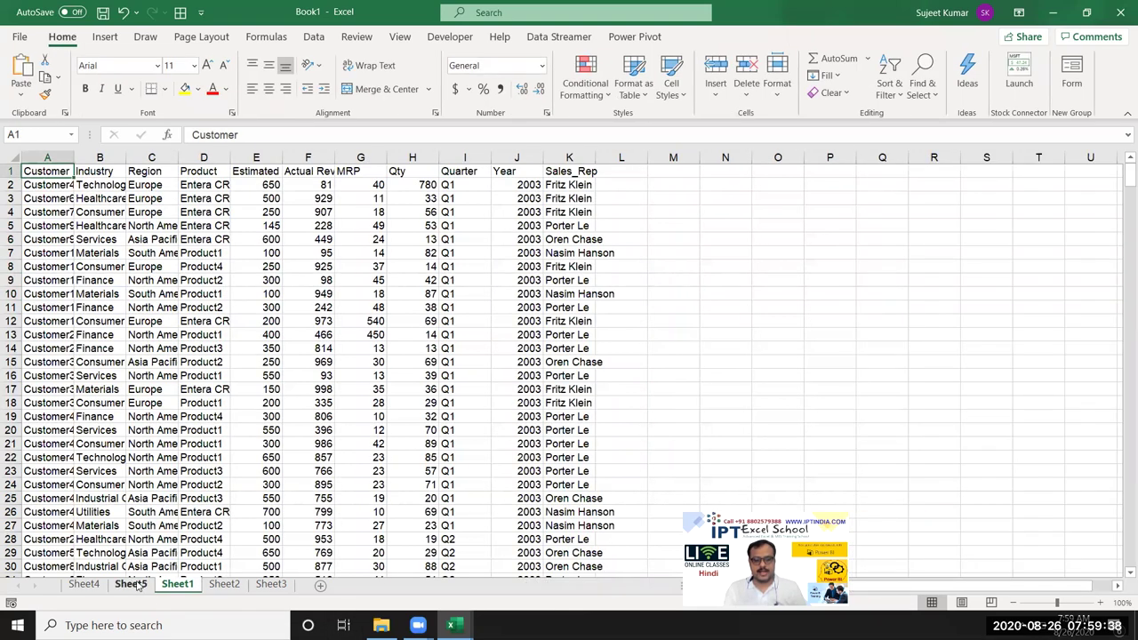
click(131, 584)
drag(939, 531, 957, 329)
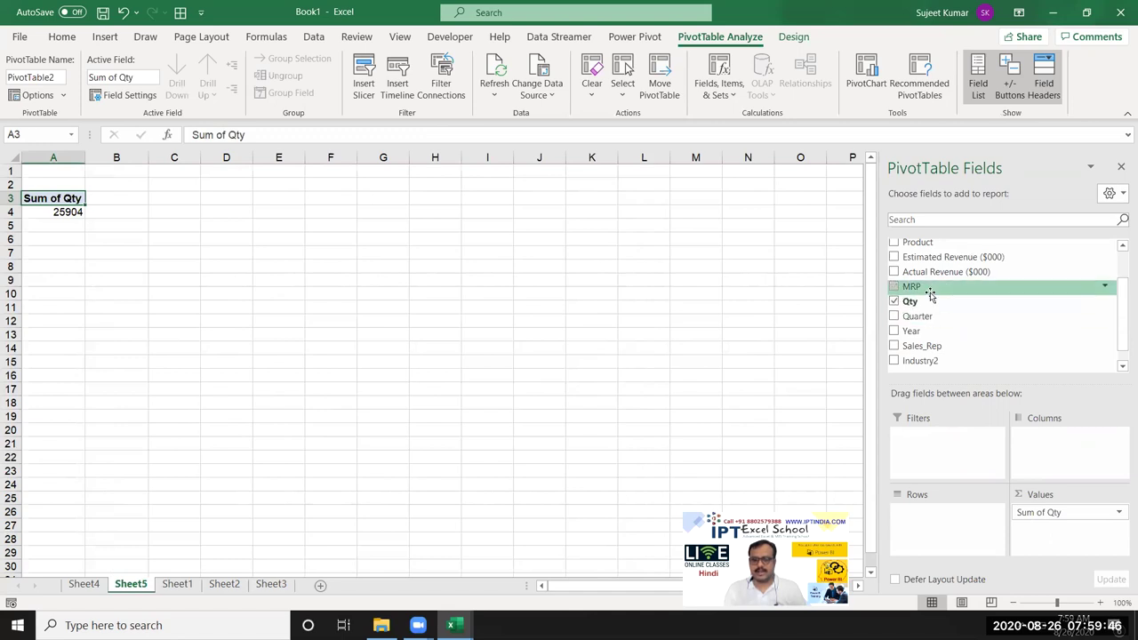
drag(931, 296, 948, 525)
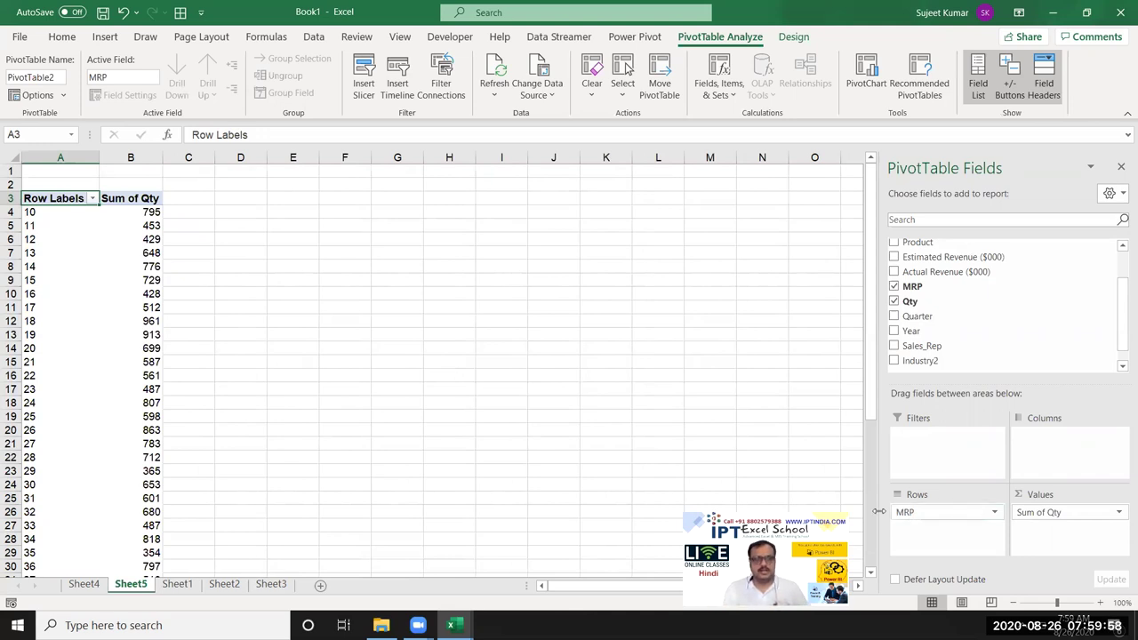
Step: Group the MRP labels in steps of 10, producing ranges 10-19 through 540-549
click(22, 391)
click(47, 297)
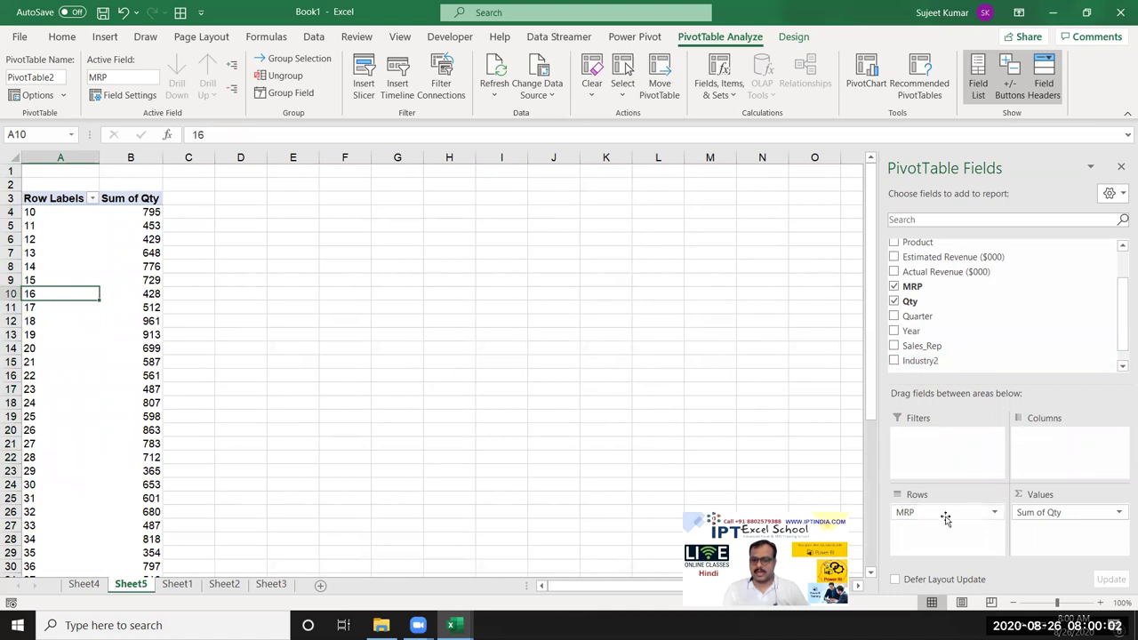
right_click(51, 295)
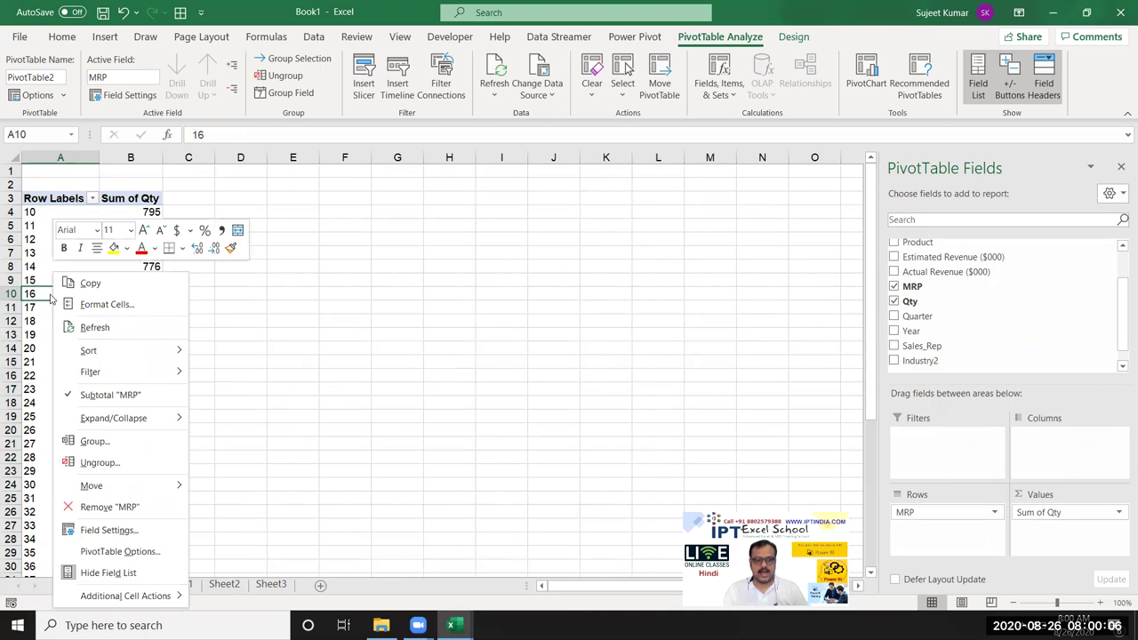
click(156, 442)
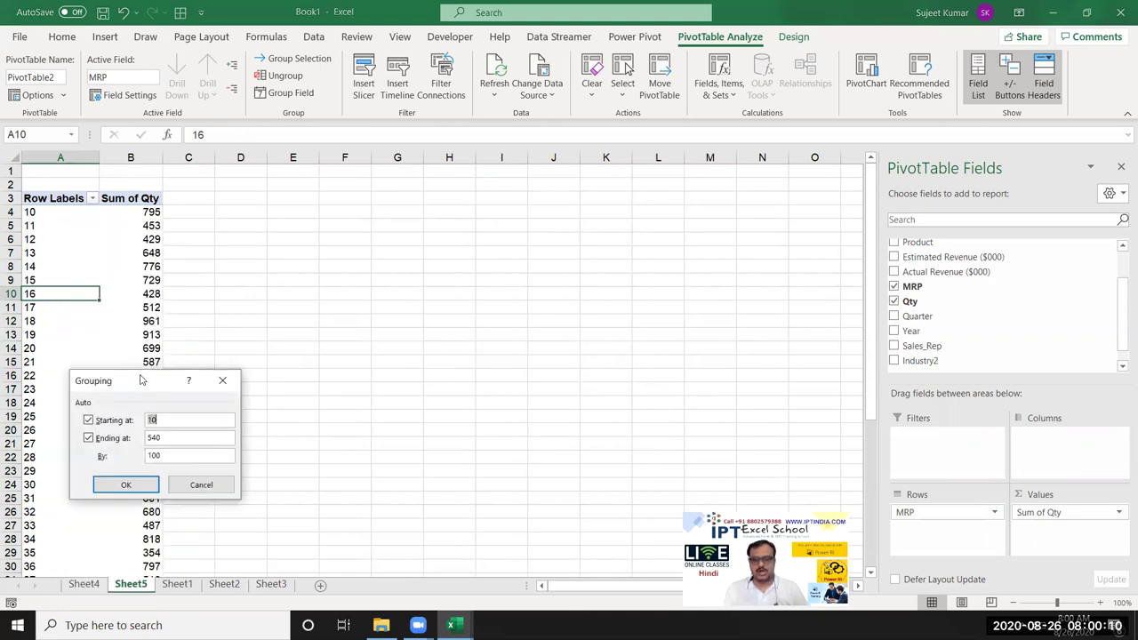
drag(139, 380, 288, 294)
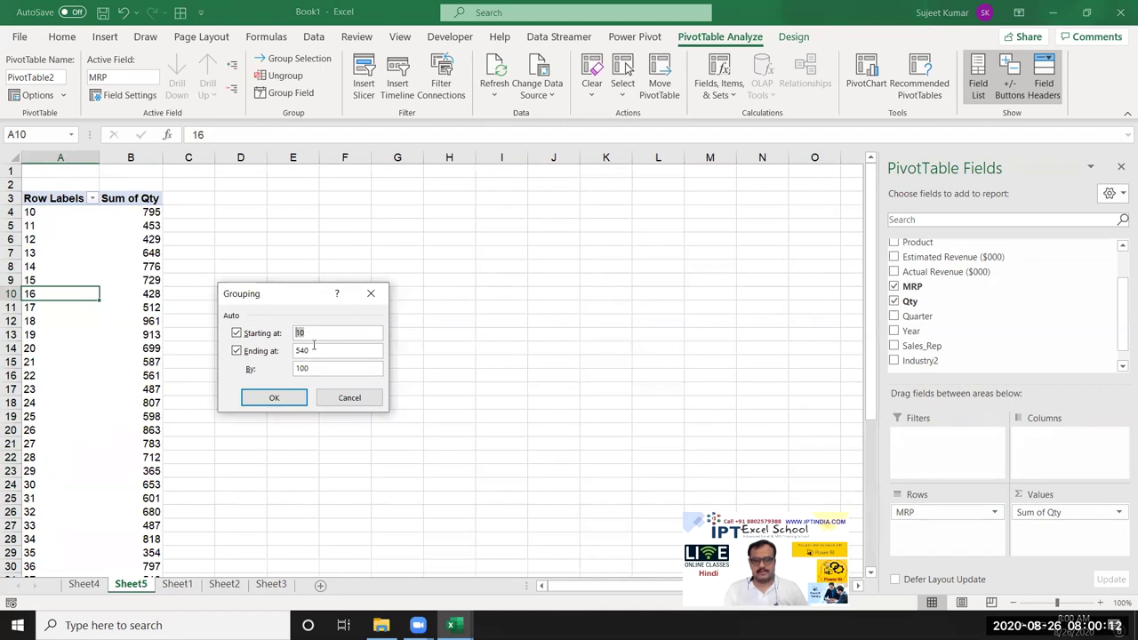
click(309, 352)
click(275, 348)
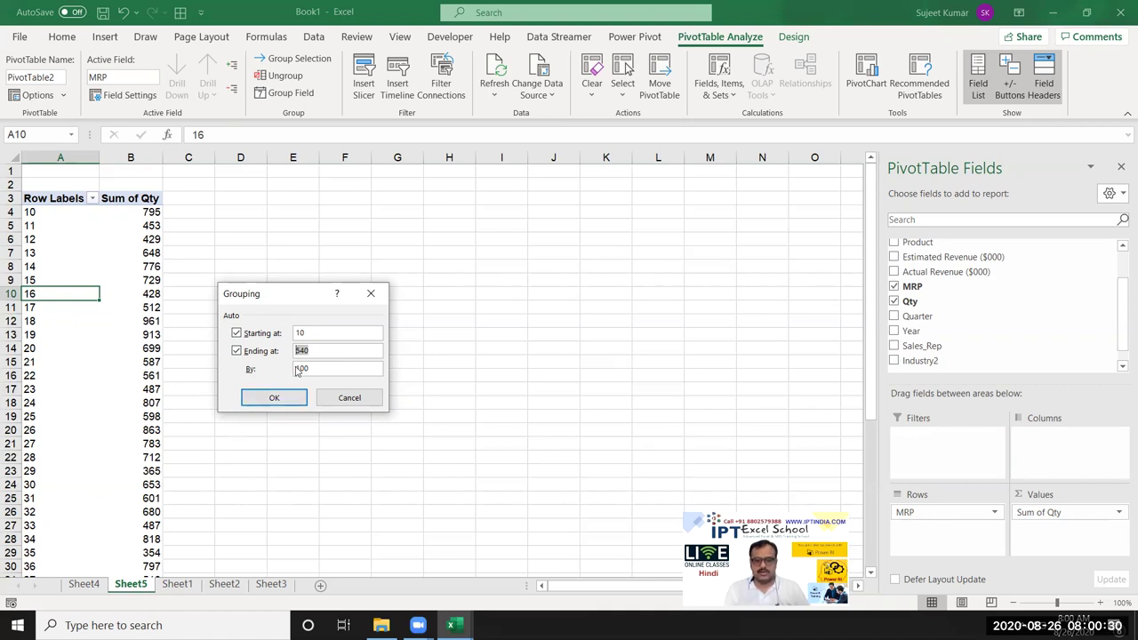
double_click(301, 333)
text(0)
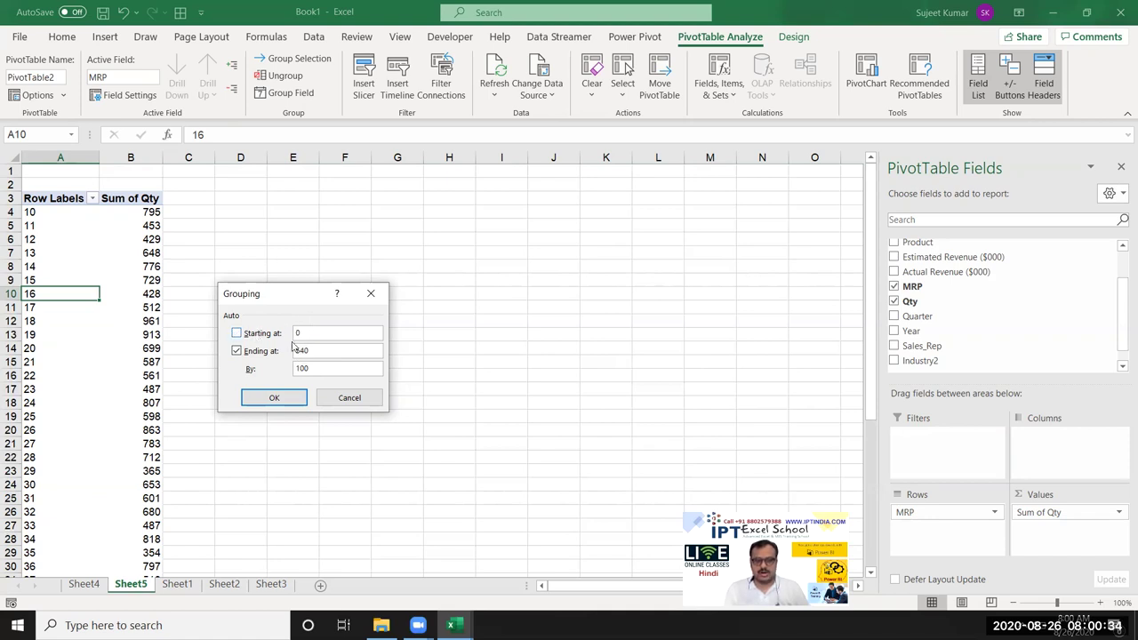
key(Tab)
text(100)
key(Tab)
text(10)
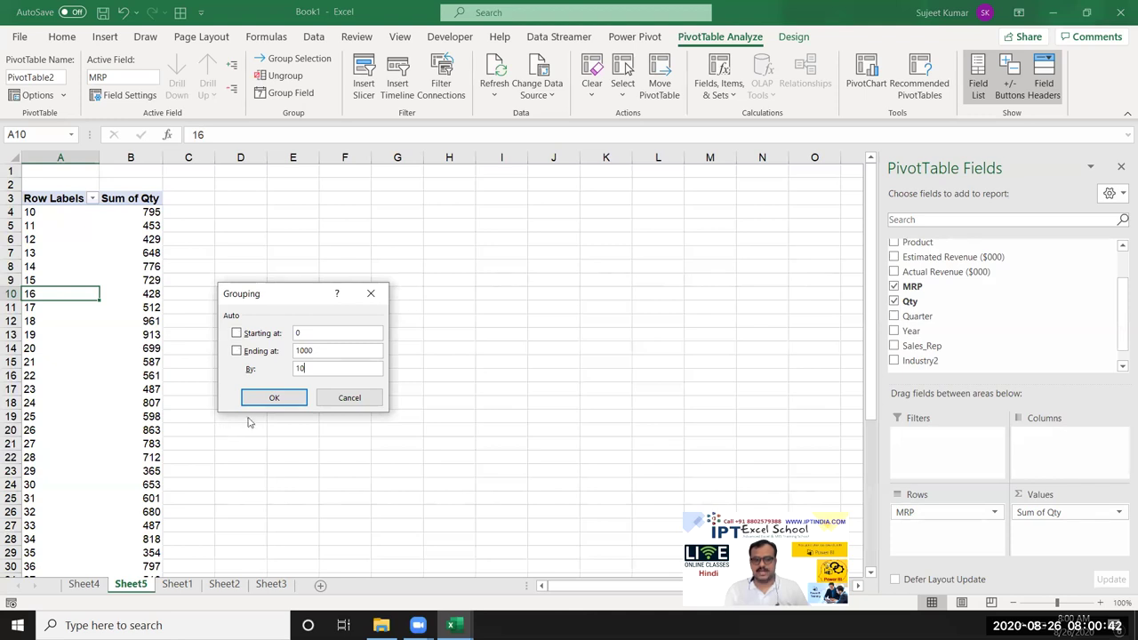
click(272, 400)
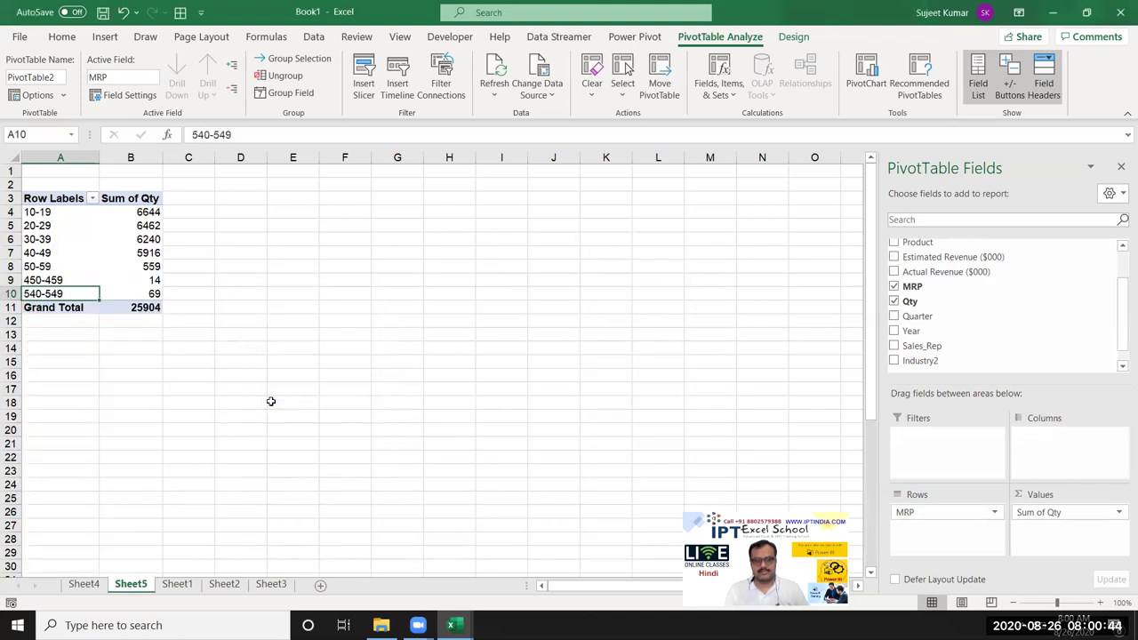
click(26, 219)
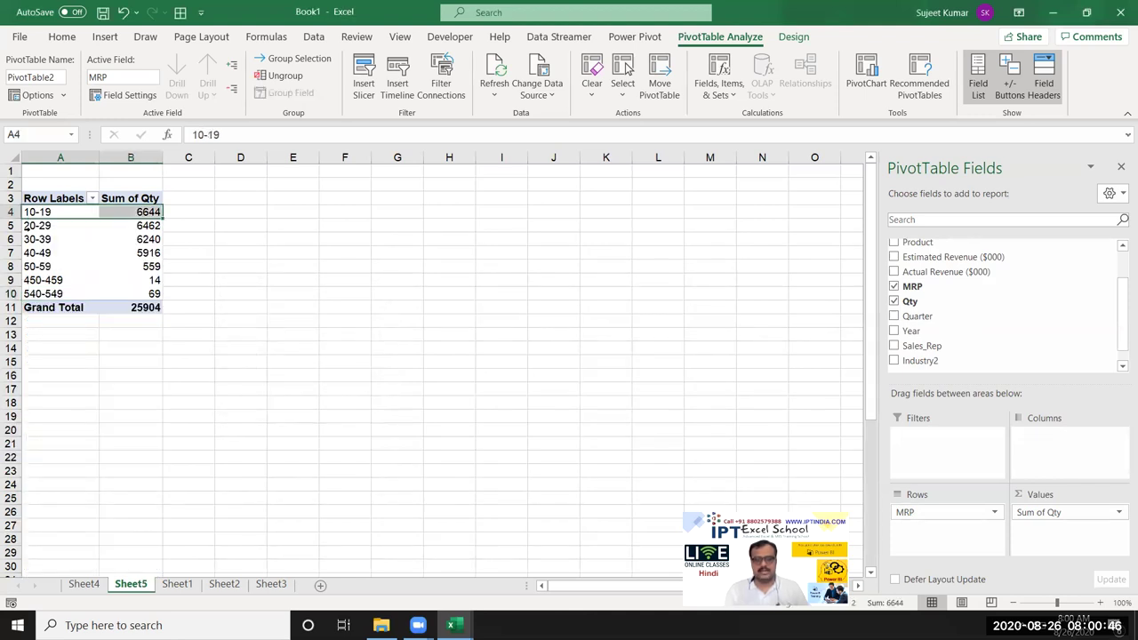
click(25, 227)
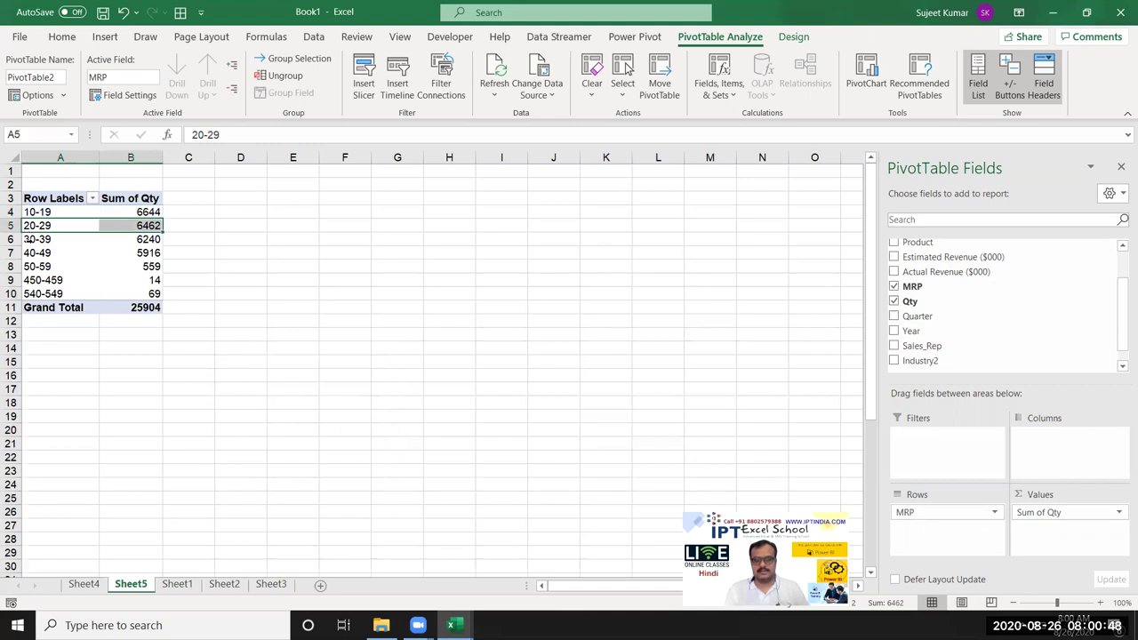
click(29, 240)
click(30, 253)
click(31, 267)
click(30, 280)
click(31, 294)
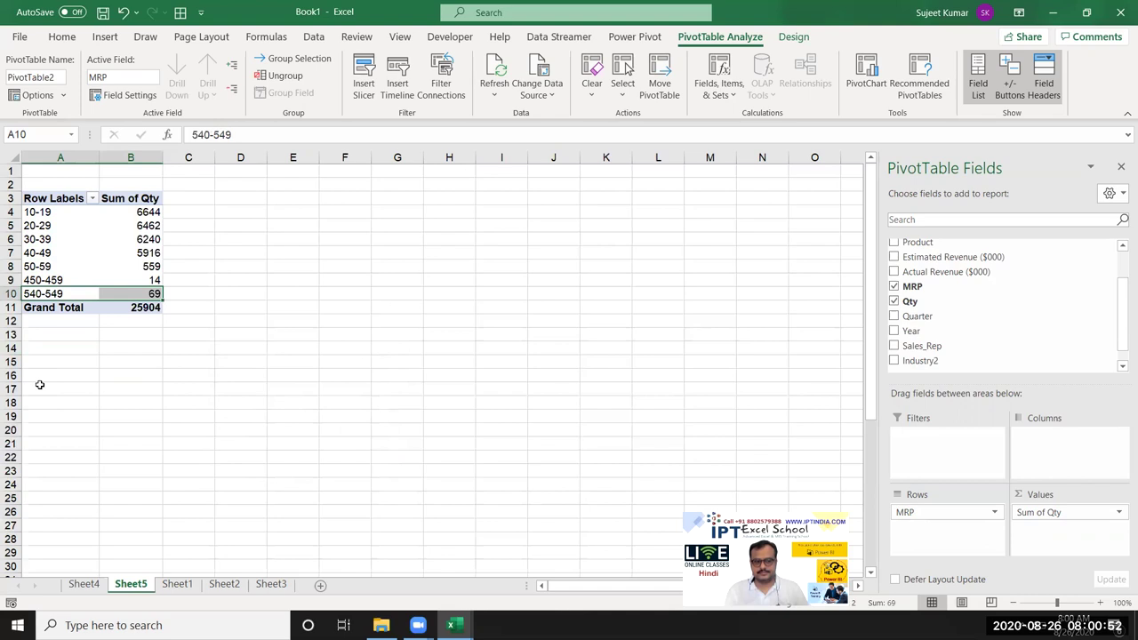
click(38, 211)
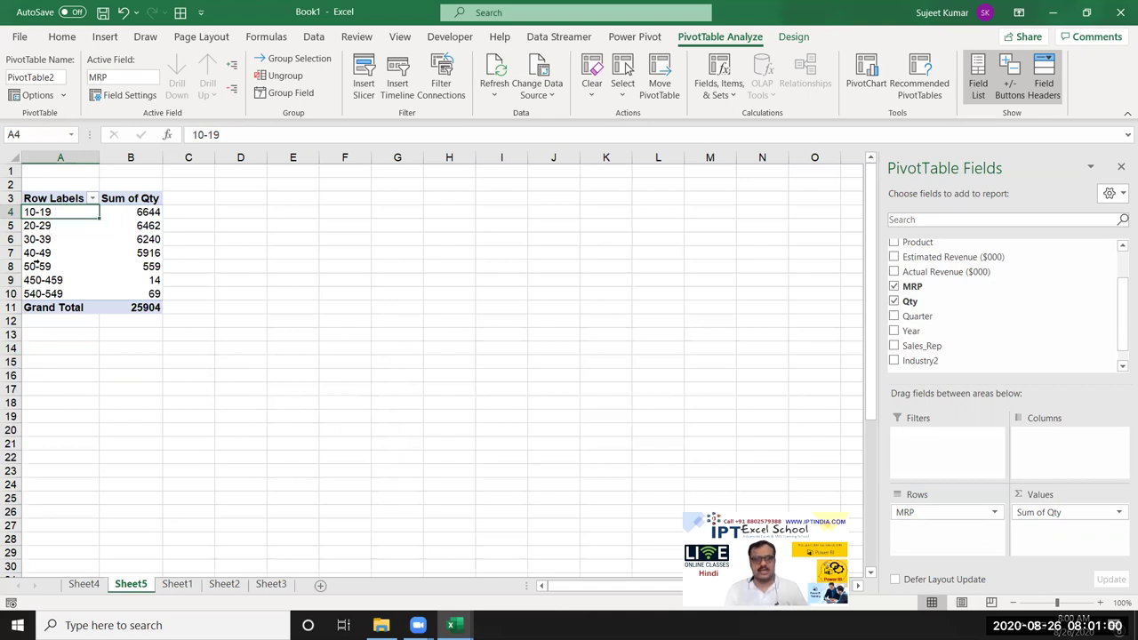
drag(53, 294, 36, 210)
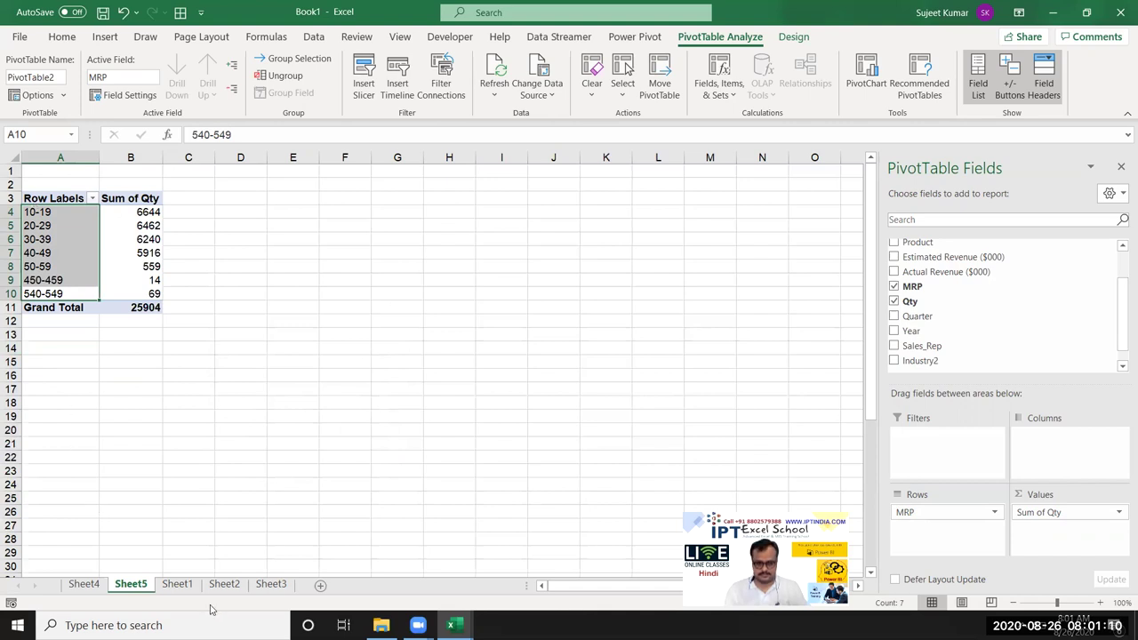
Step: Add a Date column in L on Sheet1, starting at 1/1 and filled down the data
click(177, 584)
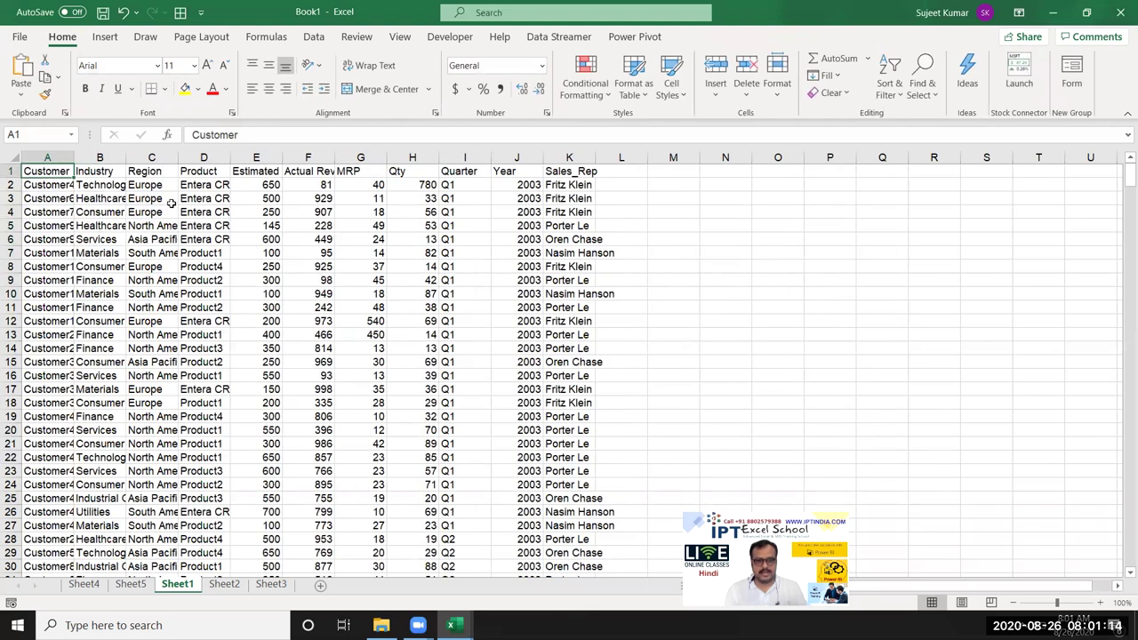
click(618, 173)
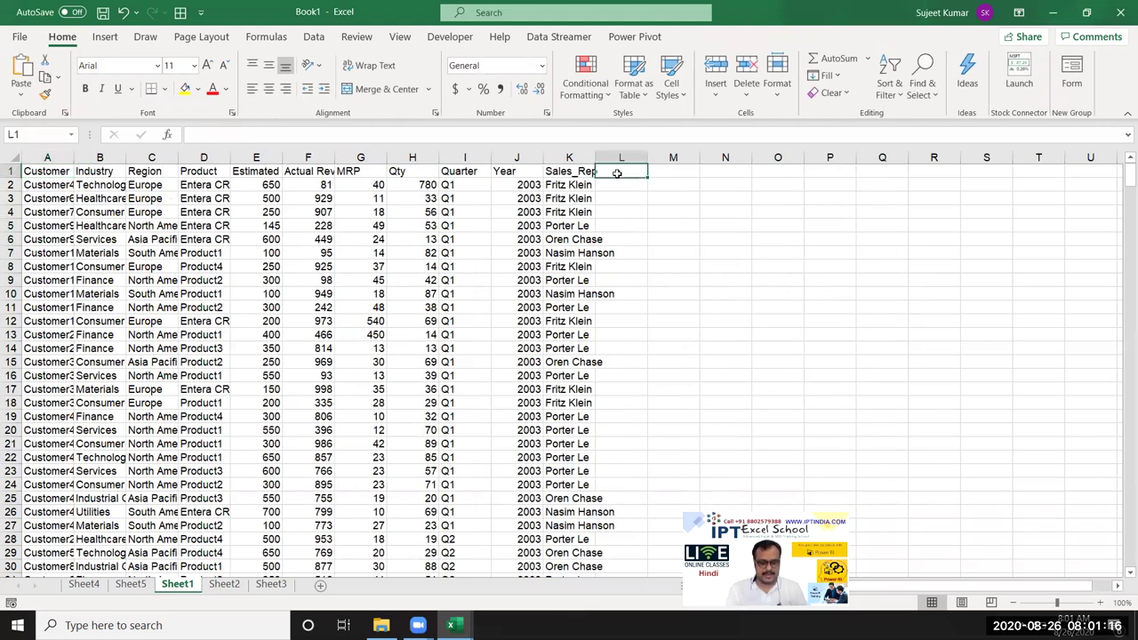
text(Date)
key(Return)
text(1/1-Jan)
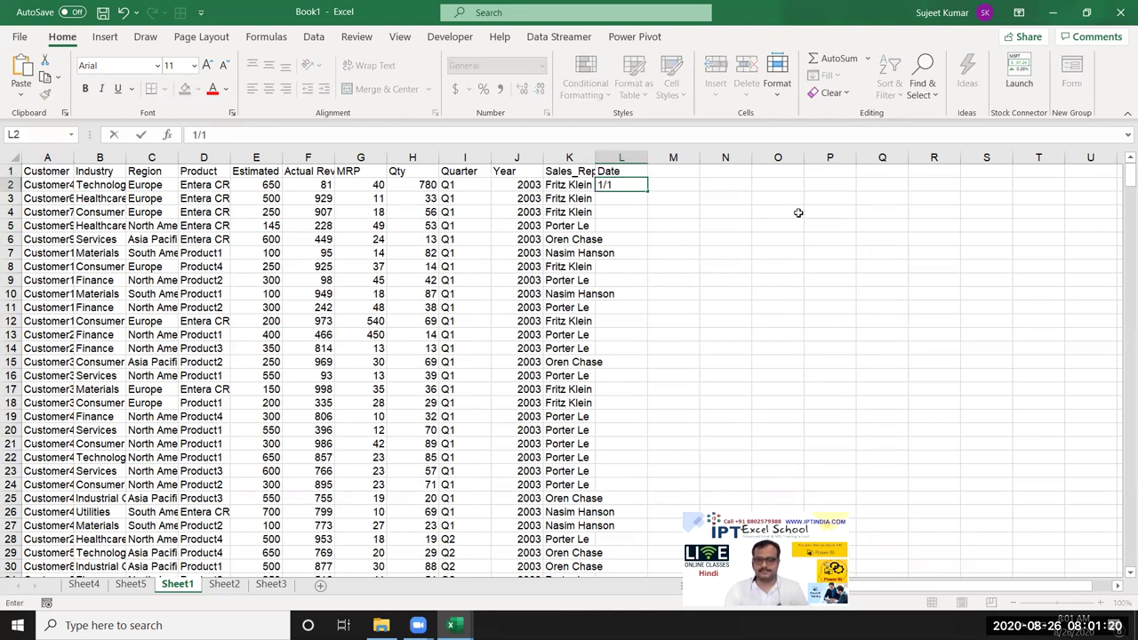
click(659, 225)
click(634, 185)
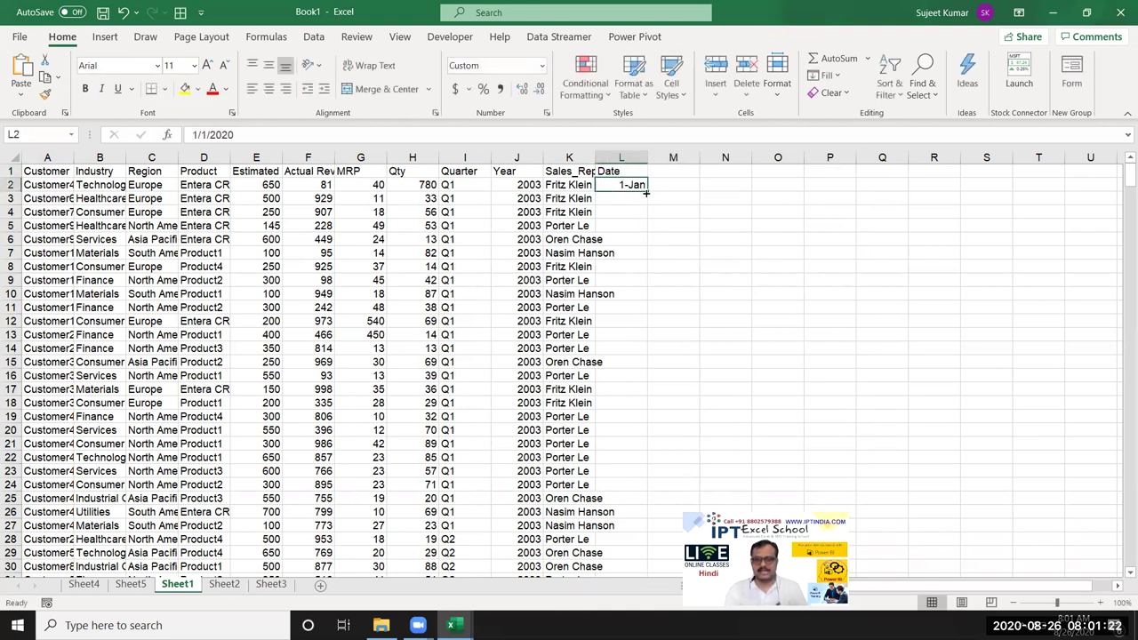
double_click(648, 191)
click(43, 175)
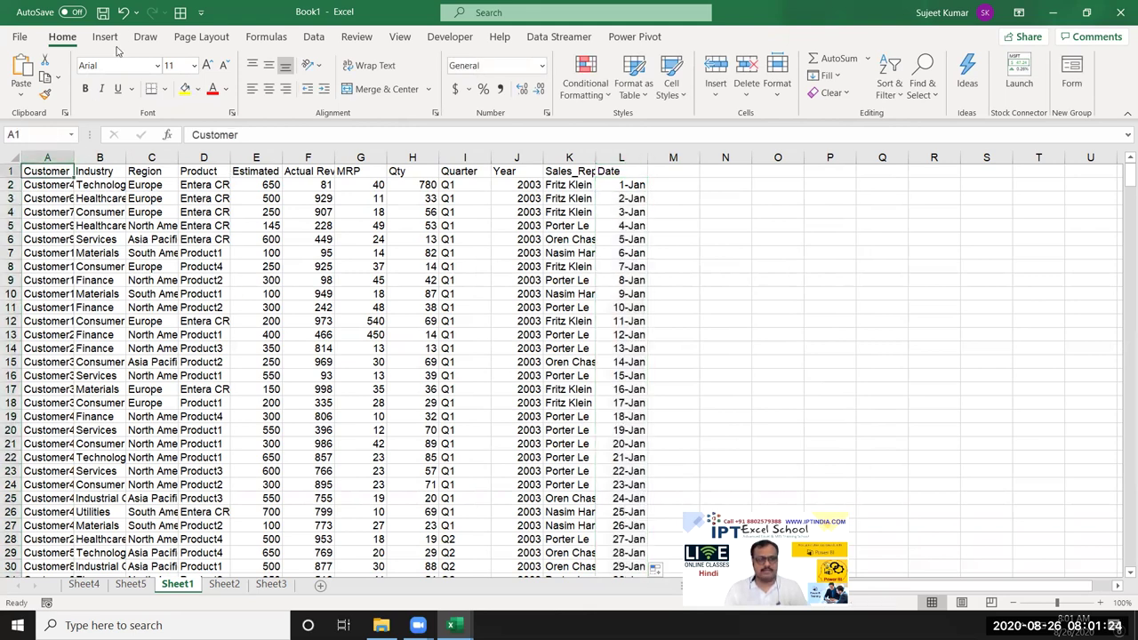
Step: Create a pivot table on a new sheet with Date in Rows, expanding 2020 to its months
click(105, 36)
click(26, 71)
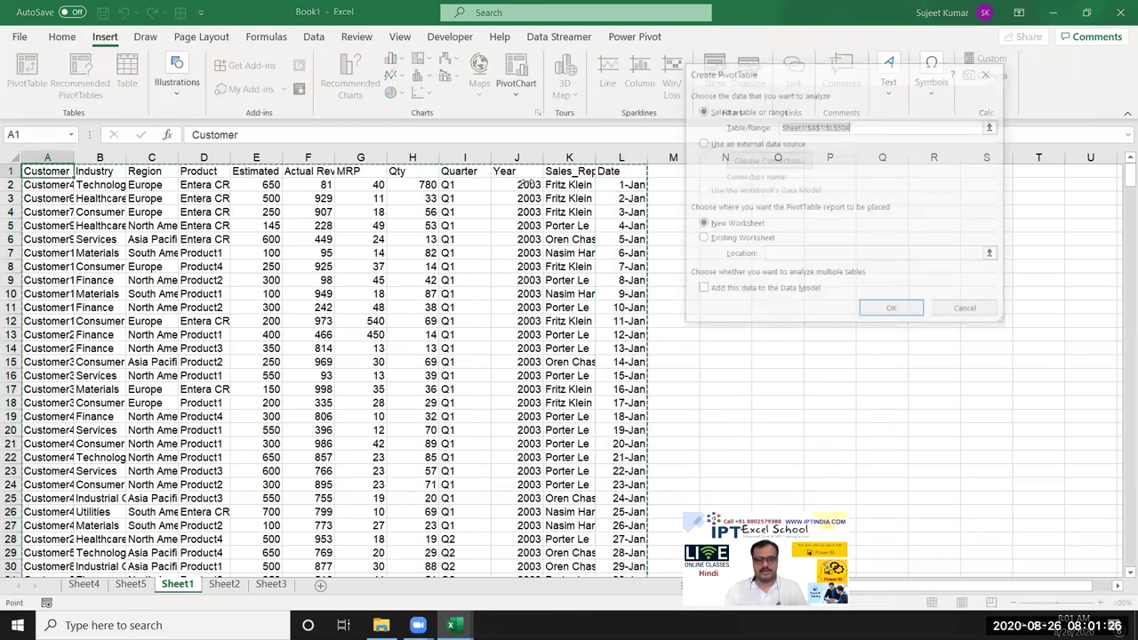
click(894, 313)
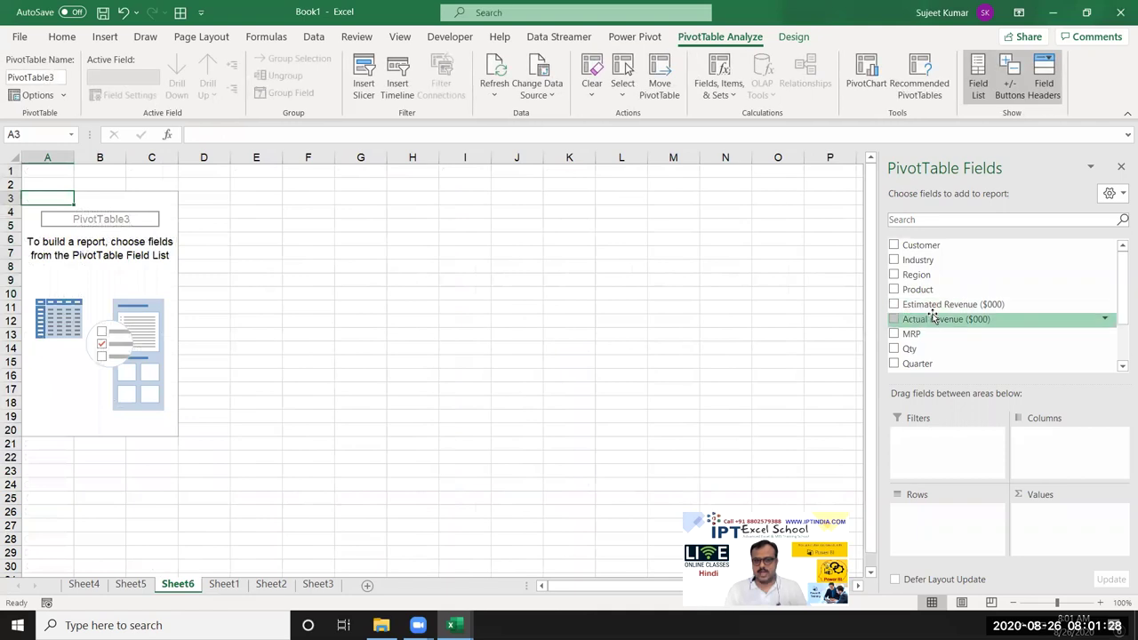
scroll(954, 356, down, 2)
drag(930, 345, 965, 534)
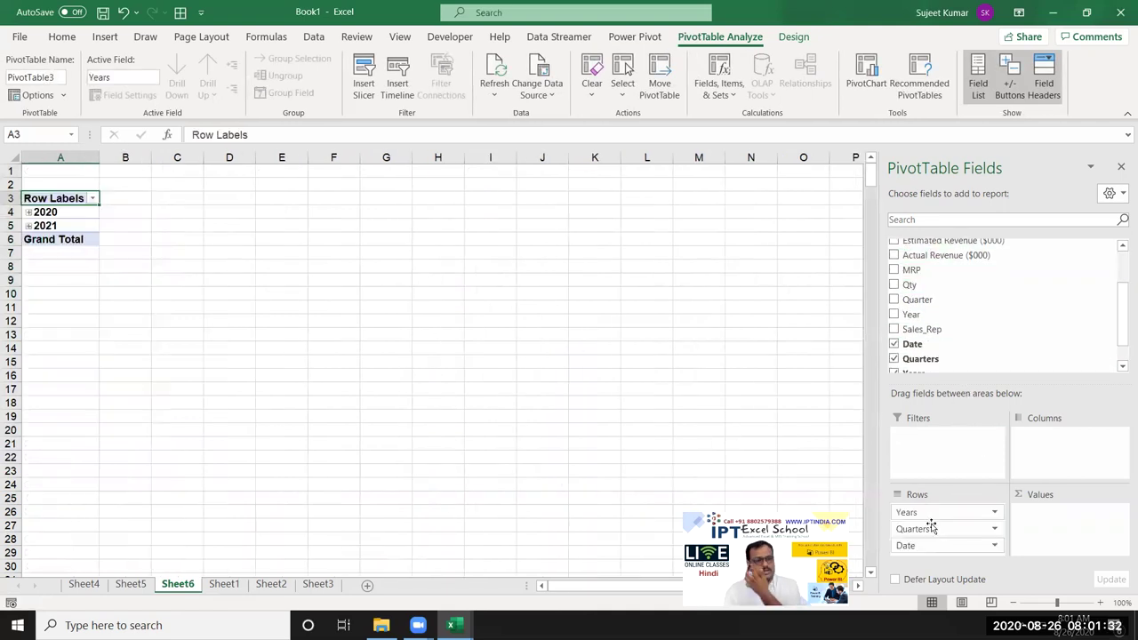
click(28, 213)
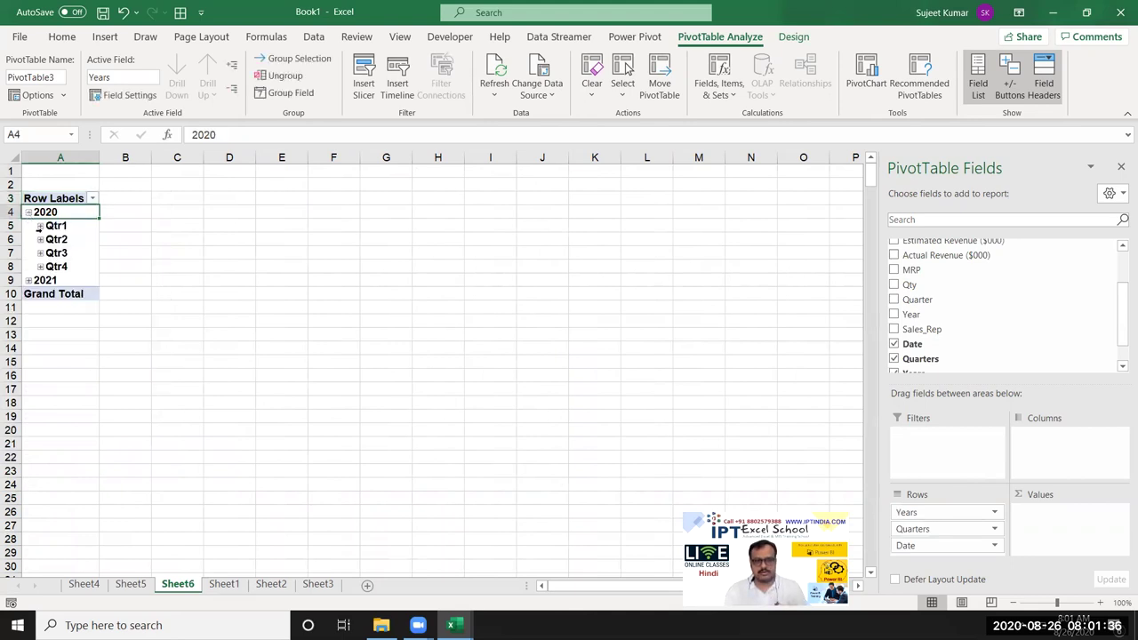
click(39, 228)
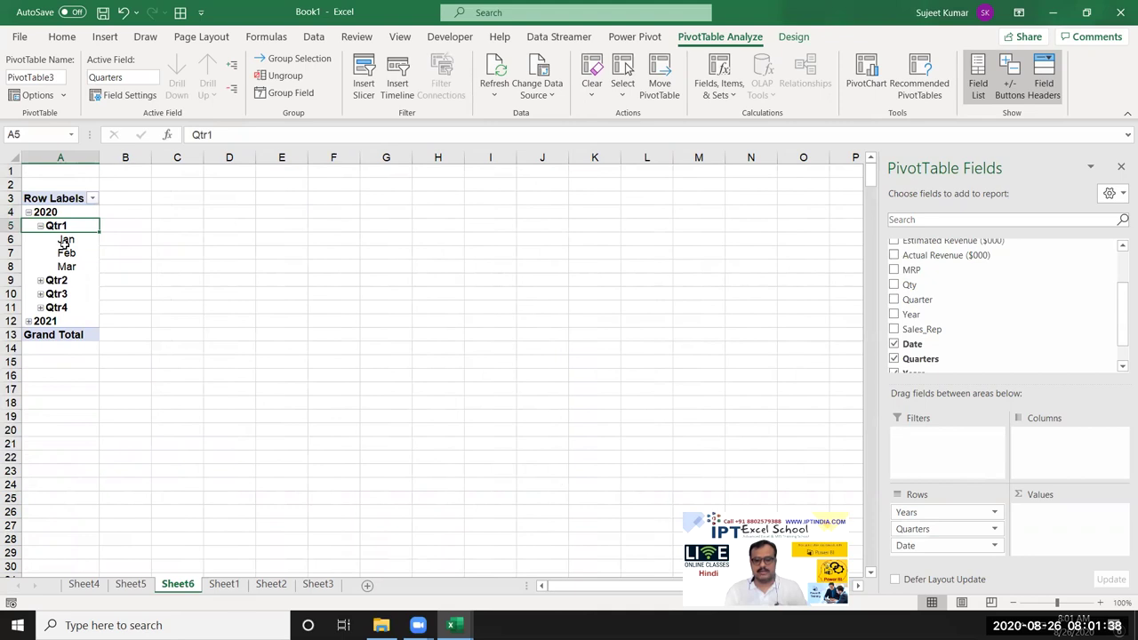
drag(42, 252, 66, 265)
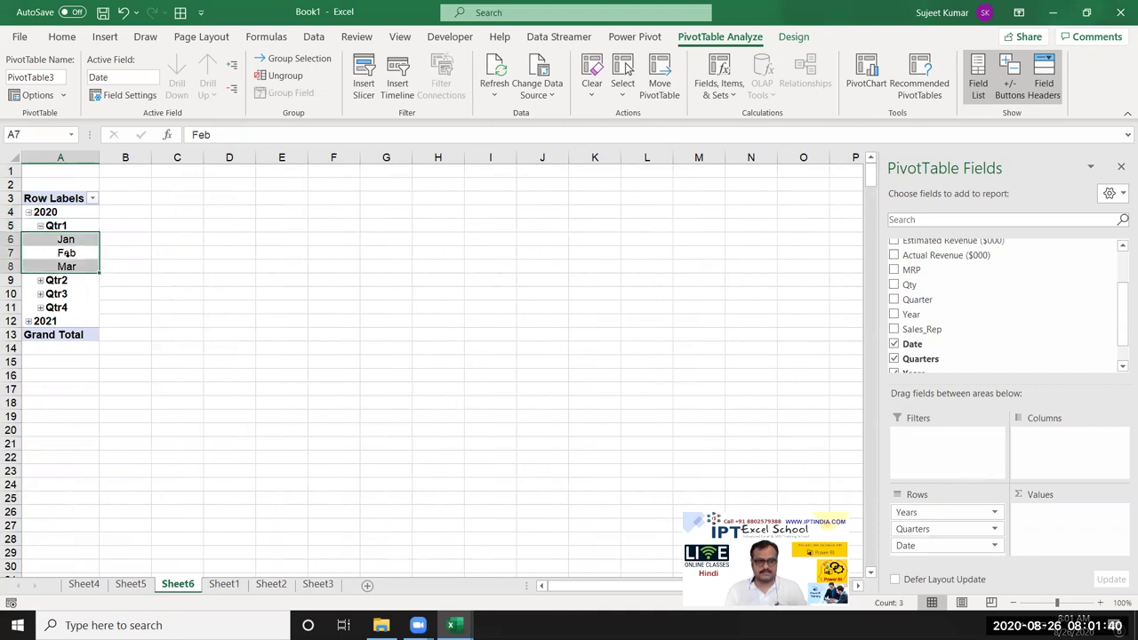
right_click(67, 258)
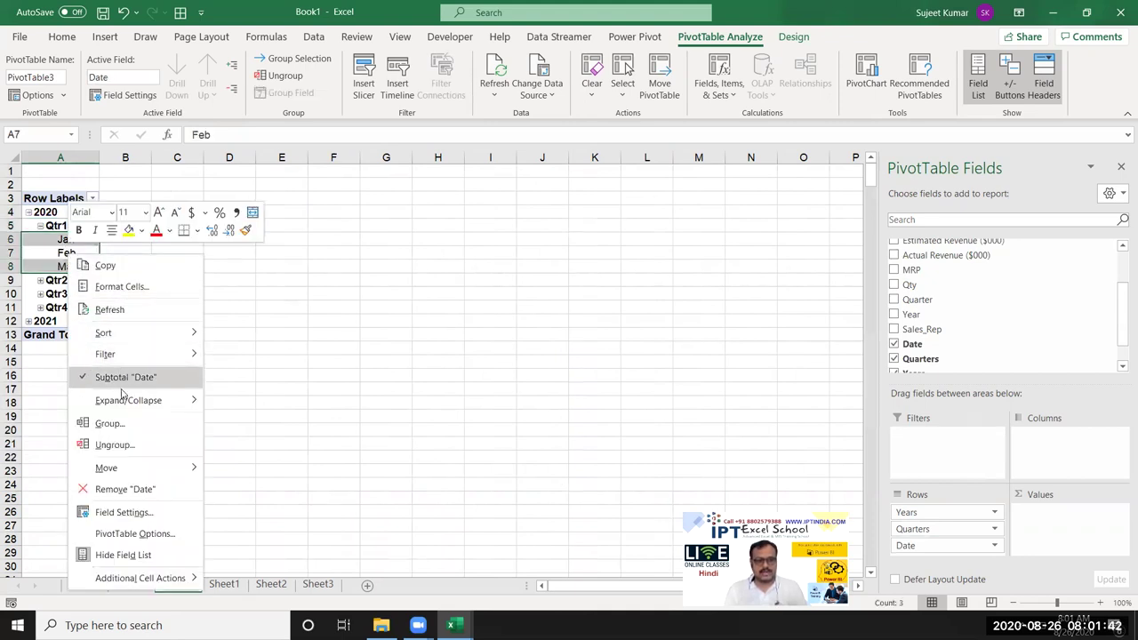
Step: Ungroup the dates into individual days and add Qty as summed values
mouse_move(122, 402)
click(116, 448)
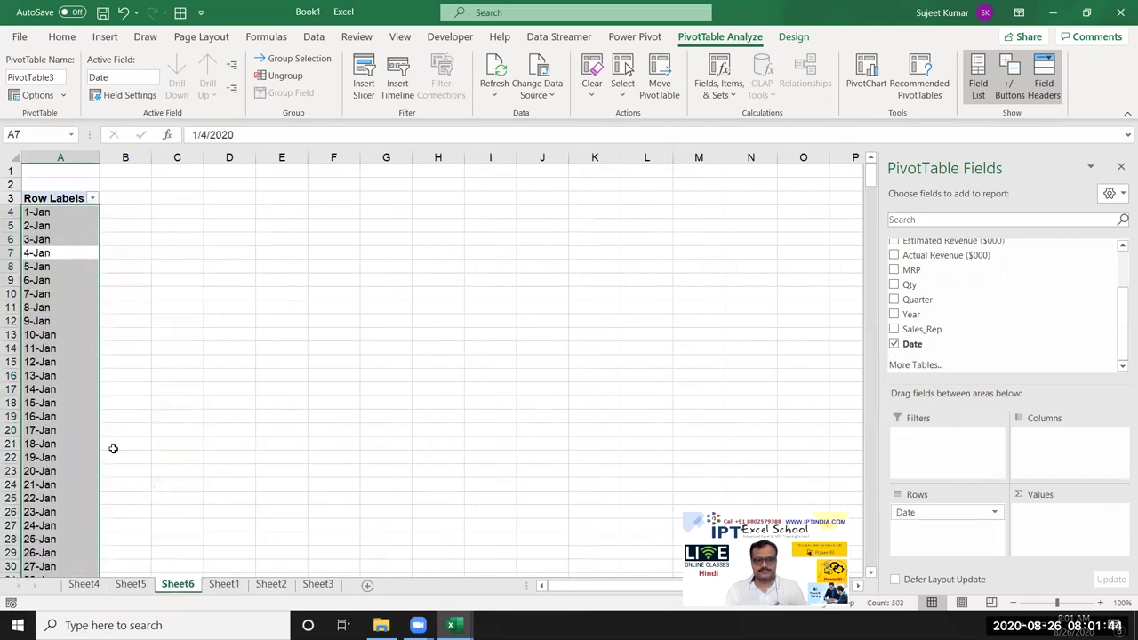
click(64, 293)
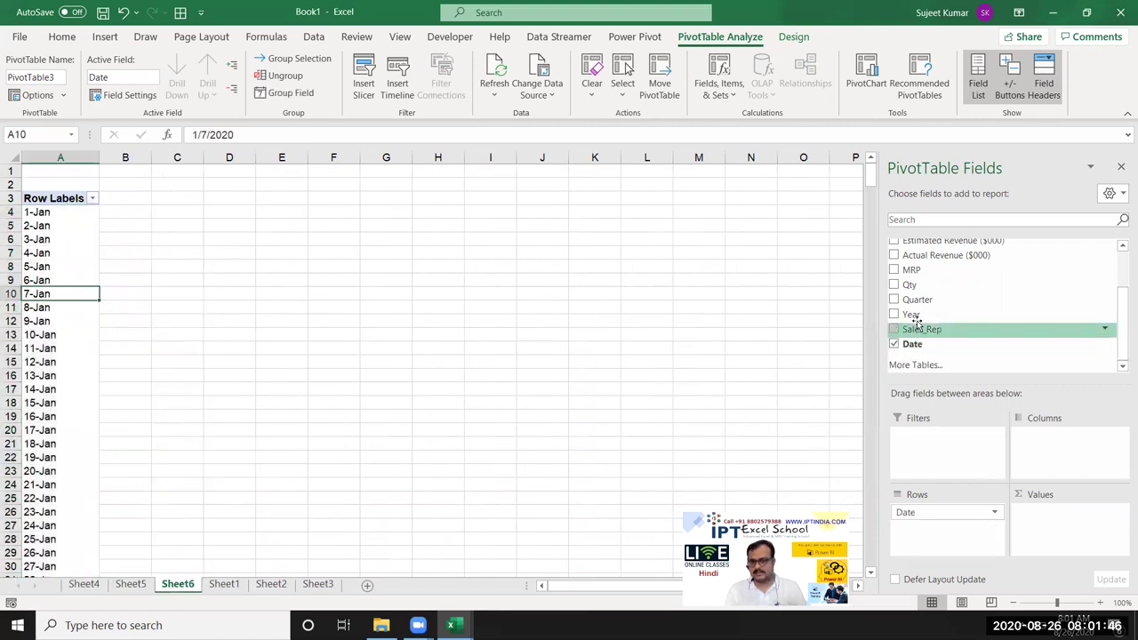
mouse_move(910, 285)
mouse_down()
mouse_move(1014, 374)
mouse_move(1032, 516)
mouse_up()
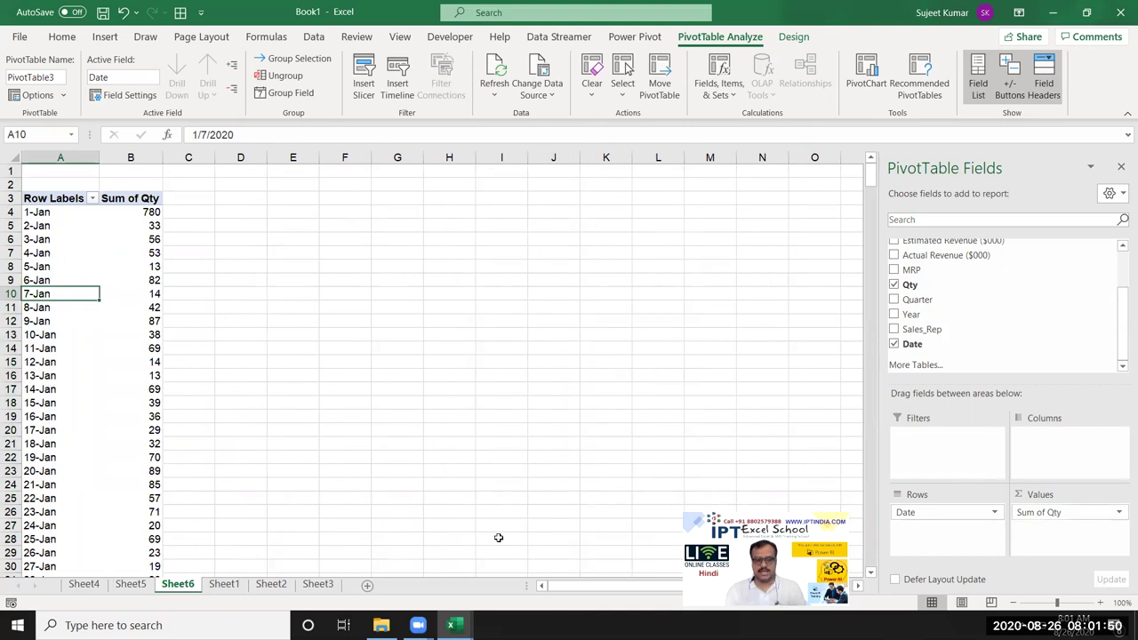
Step: Group the dates by month, showing Jan 3802 through Dec 1808
right_click(66, 300)
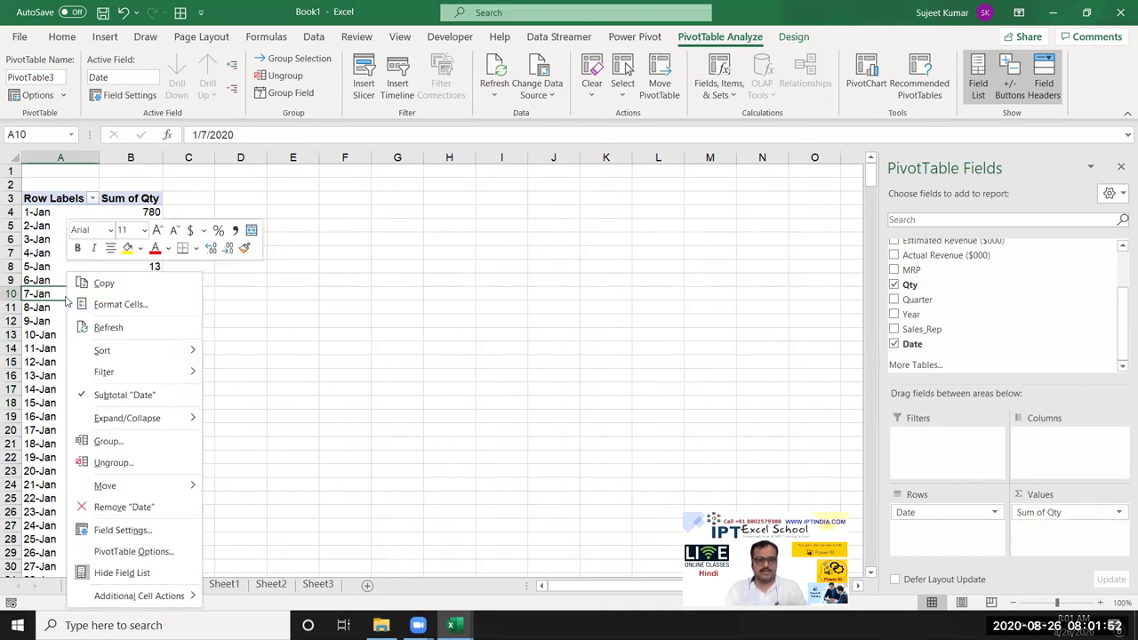
click(145, 441)
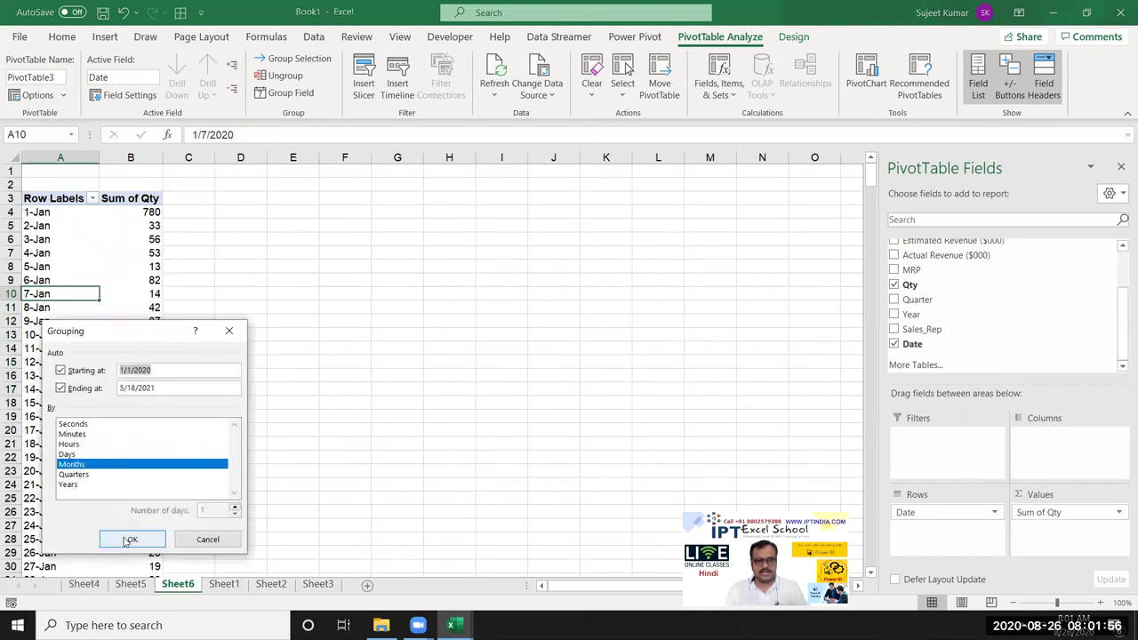
click(125, 538)
mouse_move(146, 362)
mouse_down()
mouse_move(52, 318)
mouse_move(44, 227)
mouse_up()
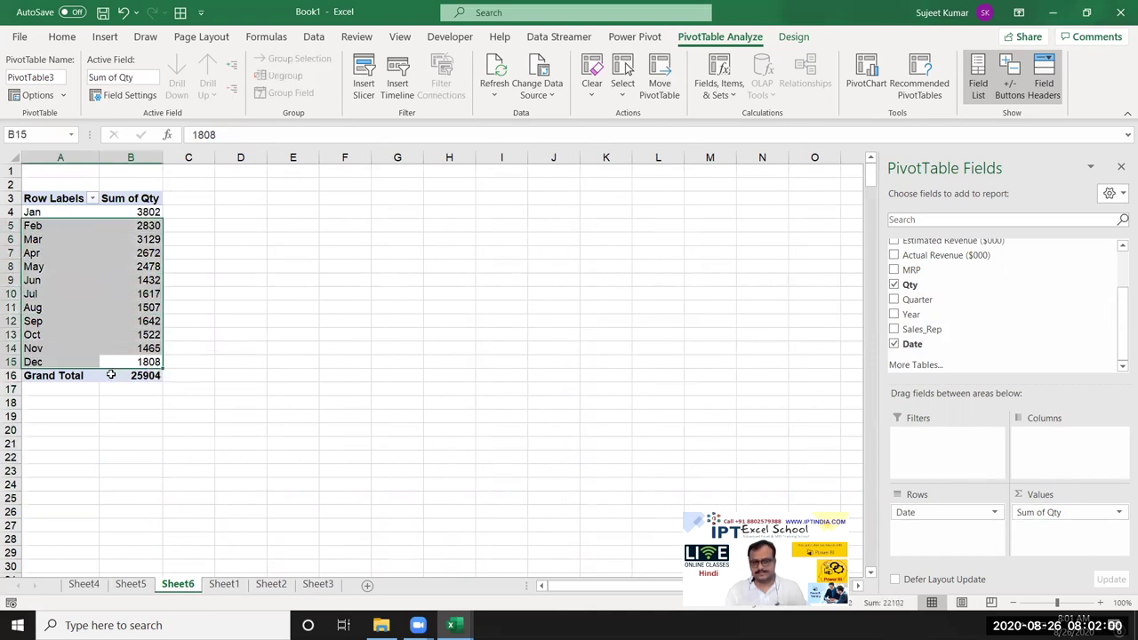
click(101, 283)
Step: Add Region to the pivot table's rows
scroll(955, 310, up, 2)
scroll(934, 275, up, 2)
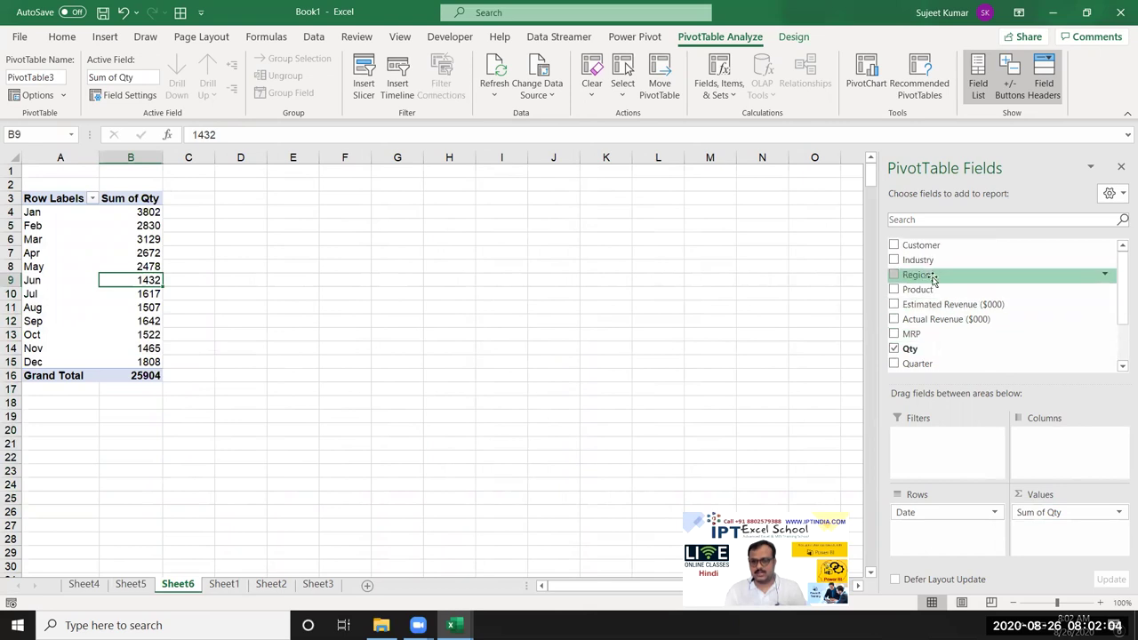
mouse_move(918, 276)
mouse_down()
mouse_move(949, 525)
mouse_move(1081, 458)
mouse_up()
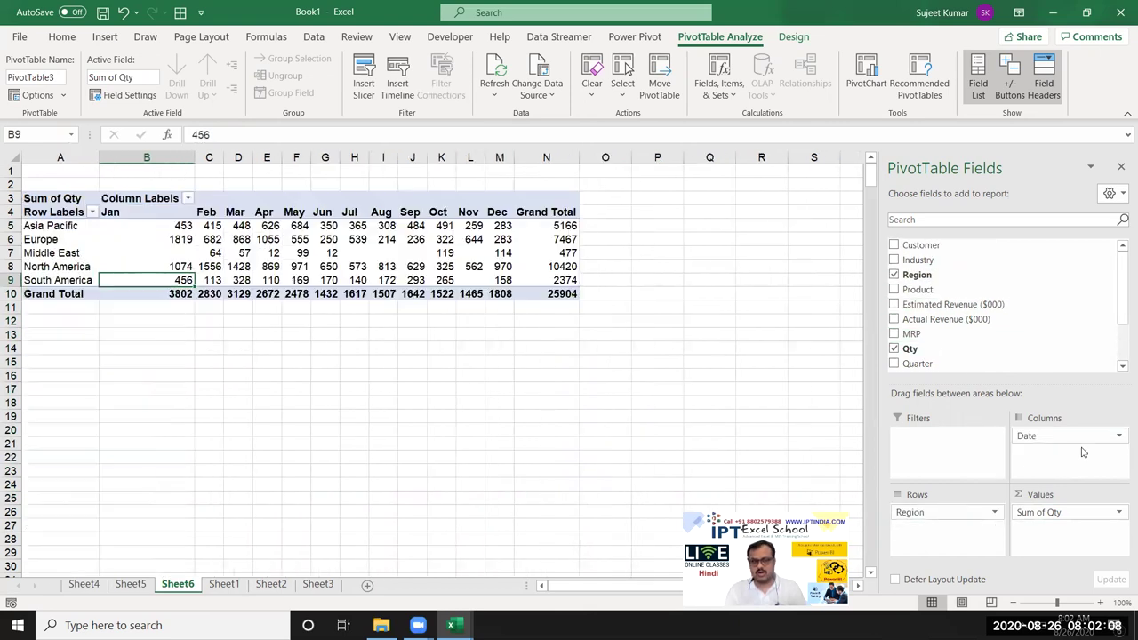
drag(60, 227, 492, 291)
Step: Move Date from Columns to Filters, then into Rows beneath Region
mouse_move(1032, 438)
mouse_down()
mouse_move(986, 464)
mouse_move(973, 454)
mouse_up()
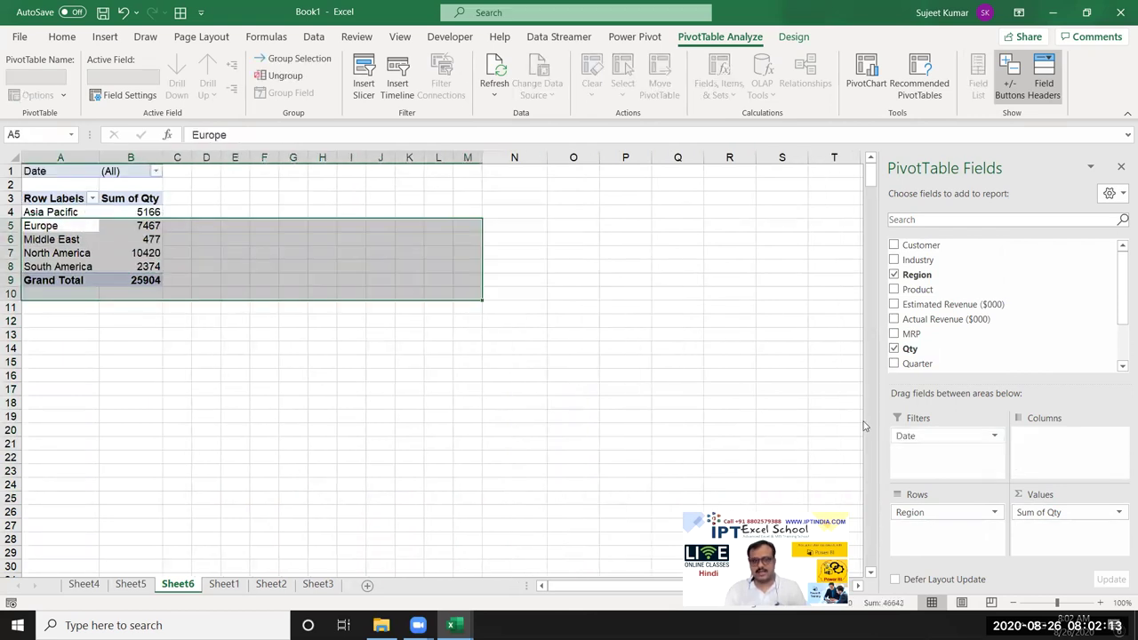
click(156, 172)
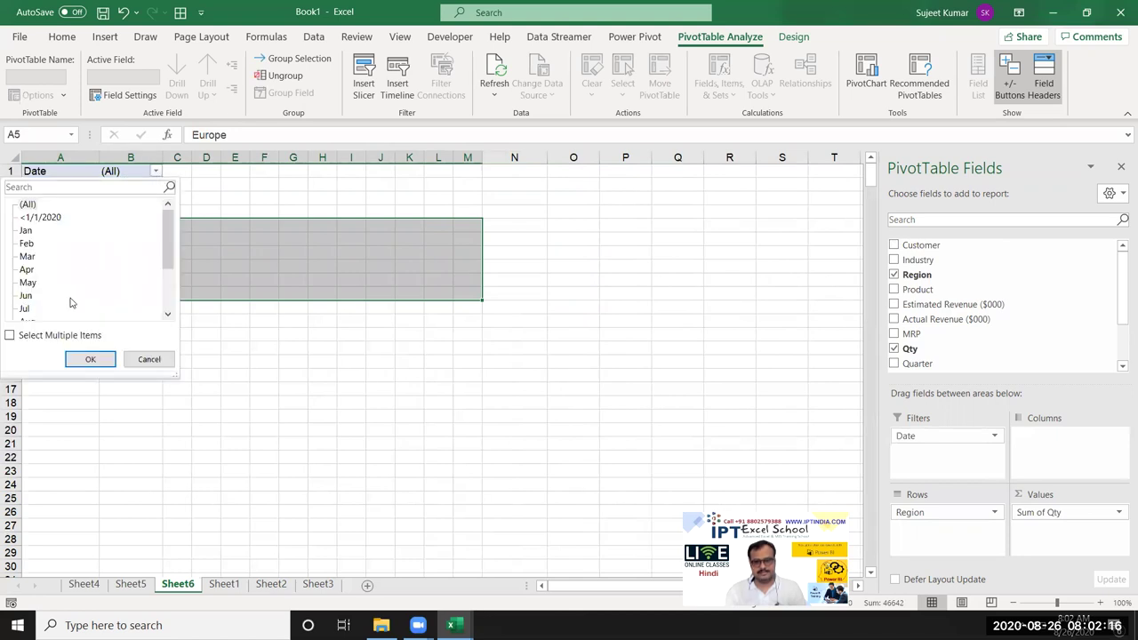
mouse_move(944, 437)
mouse_down()
mouse_move(955, 539)
mouse_move(989, 348)
mouse_up()
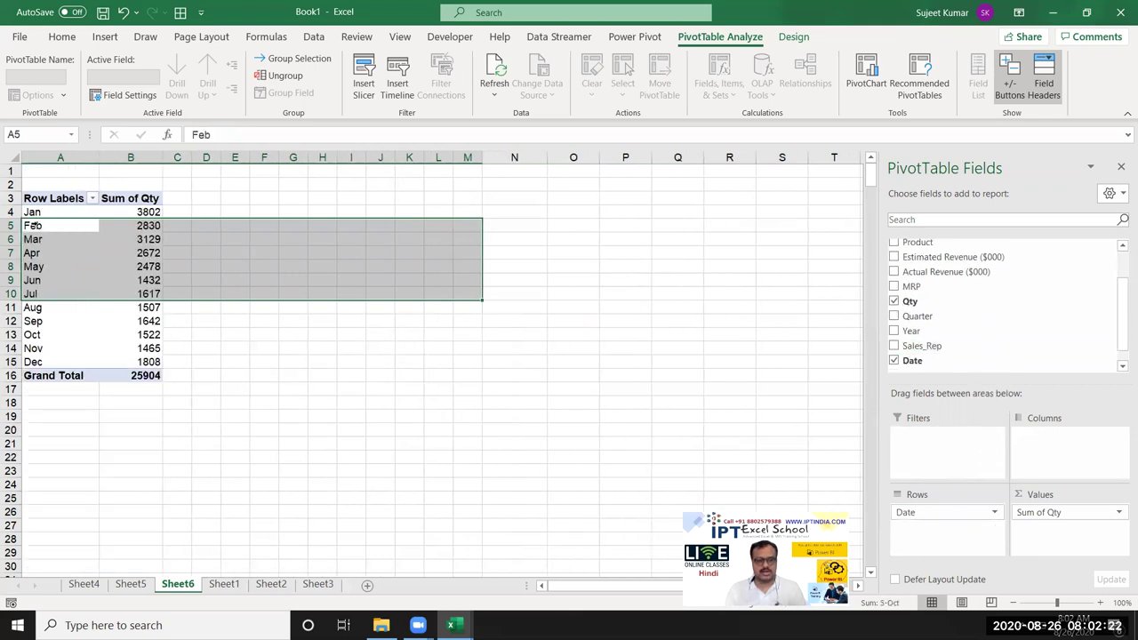
Step: Group the pivot's dates by Months and Quarters
click(37, 240)
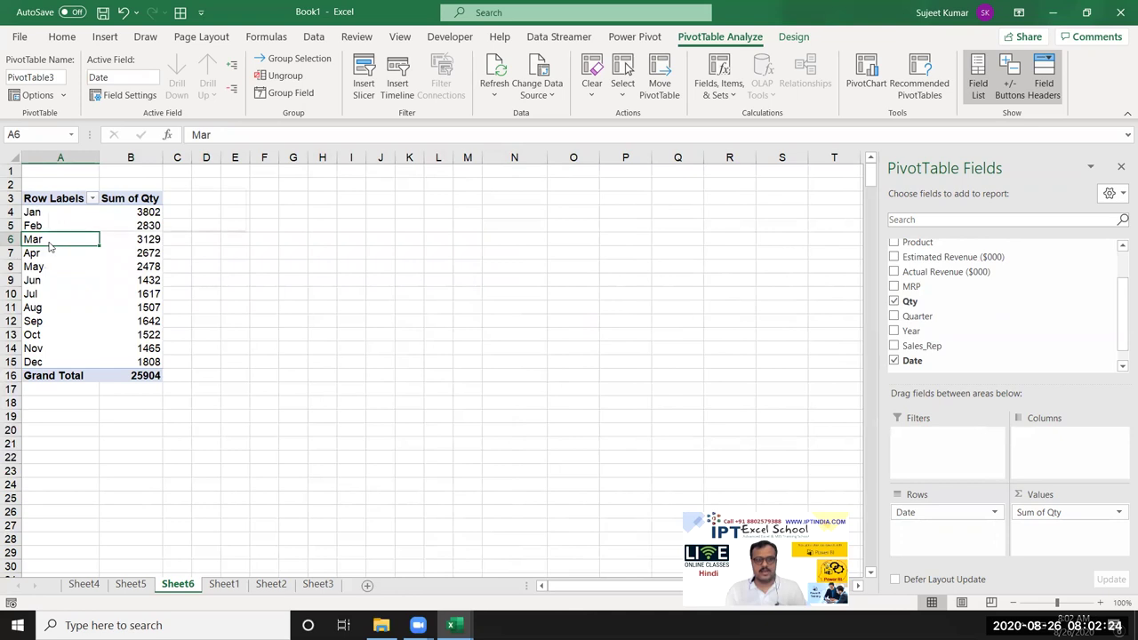
right_click(50, 241)
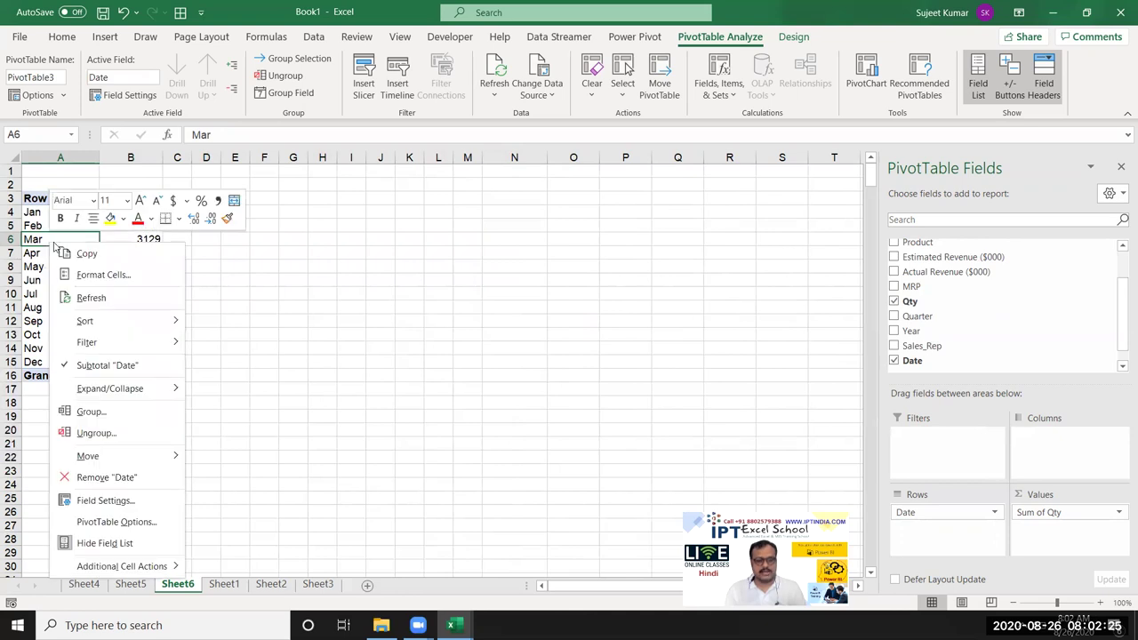
click(116, 414)
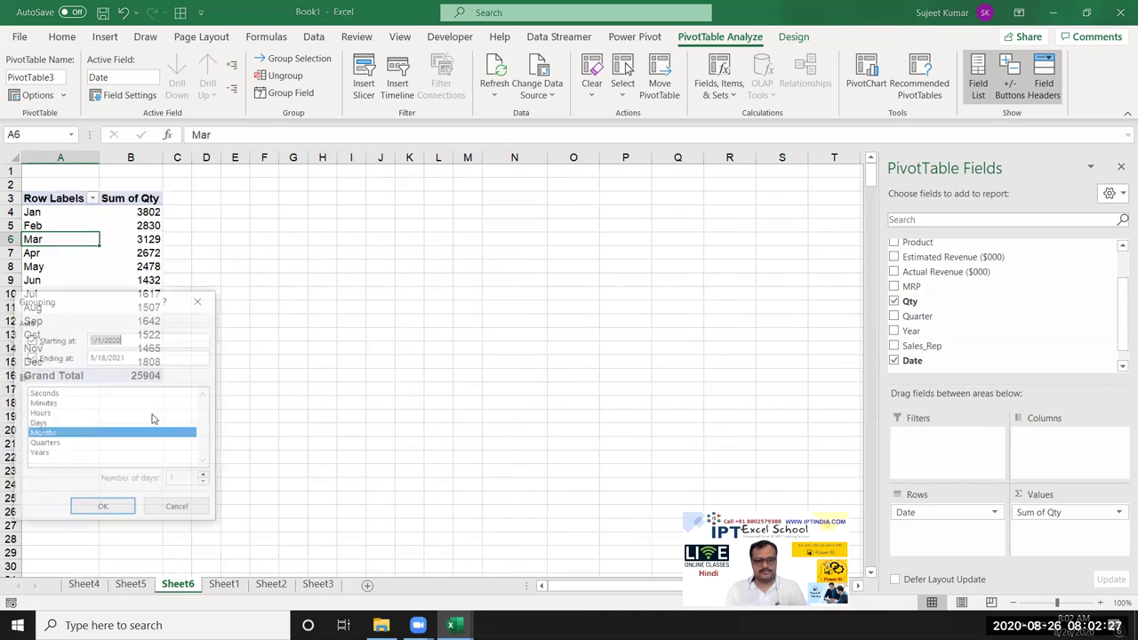
click(44, 443)
click(116, 508)
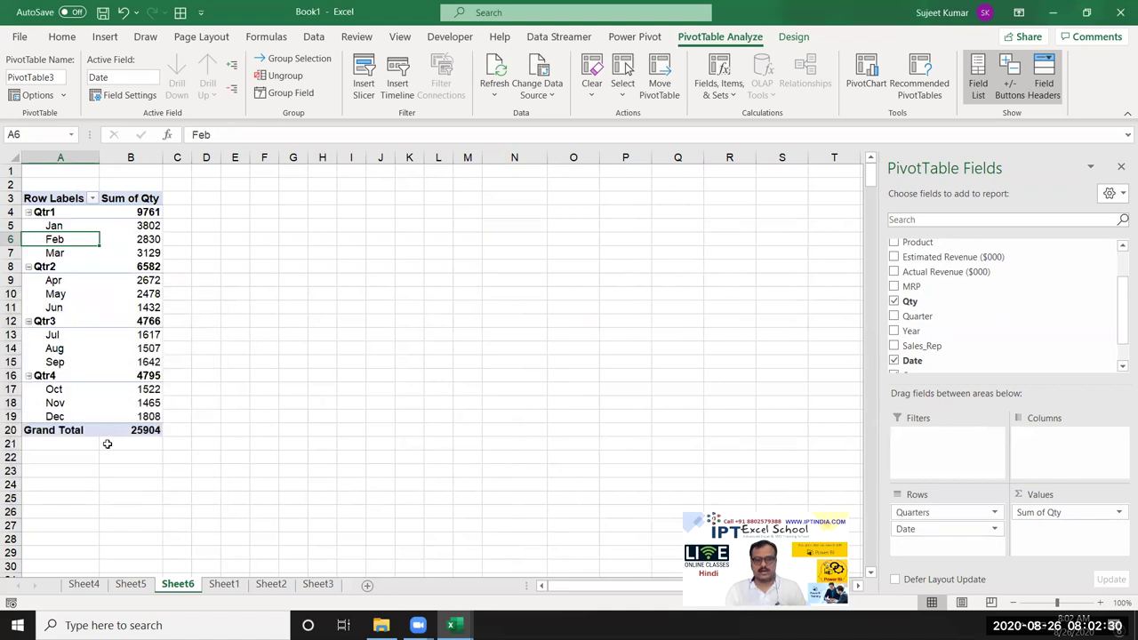
Step: Regroup the dates by Months and Years instead of Quarters
right_click(64, 234)
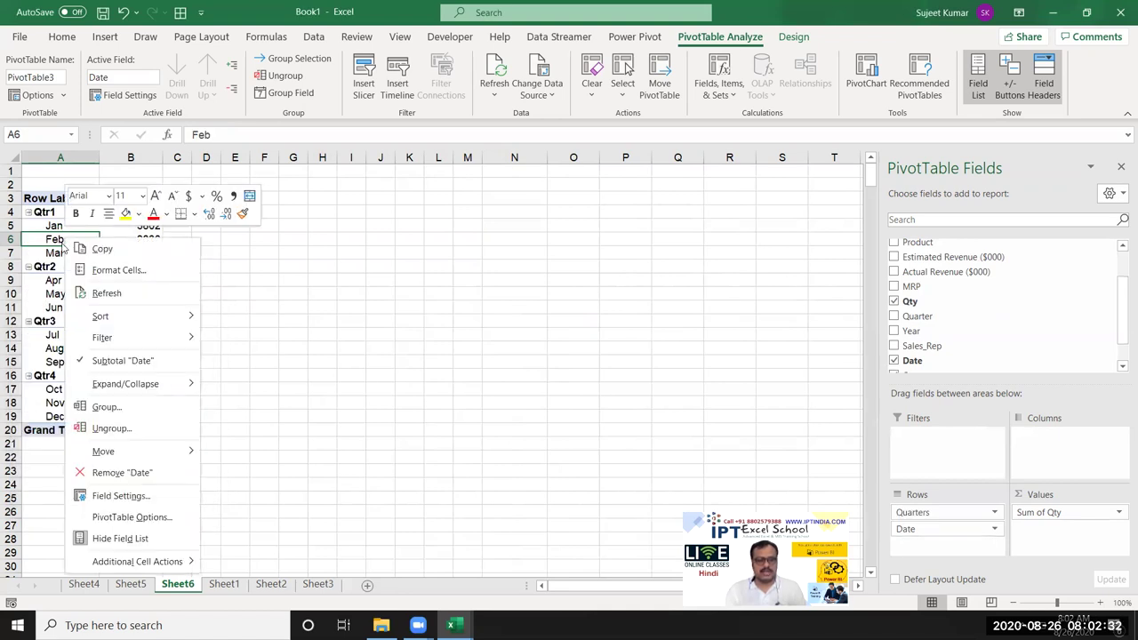
click(123, 414)
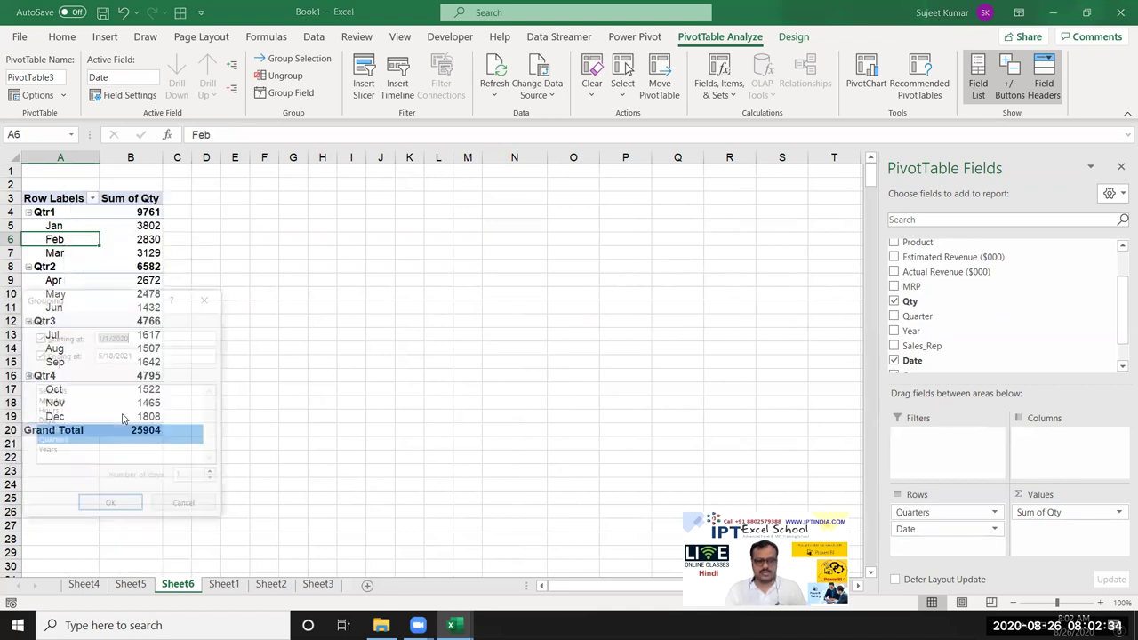
click(74, 441)
click(64, 452)
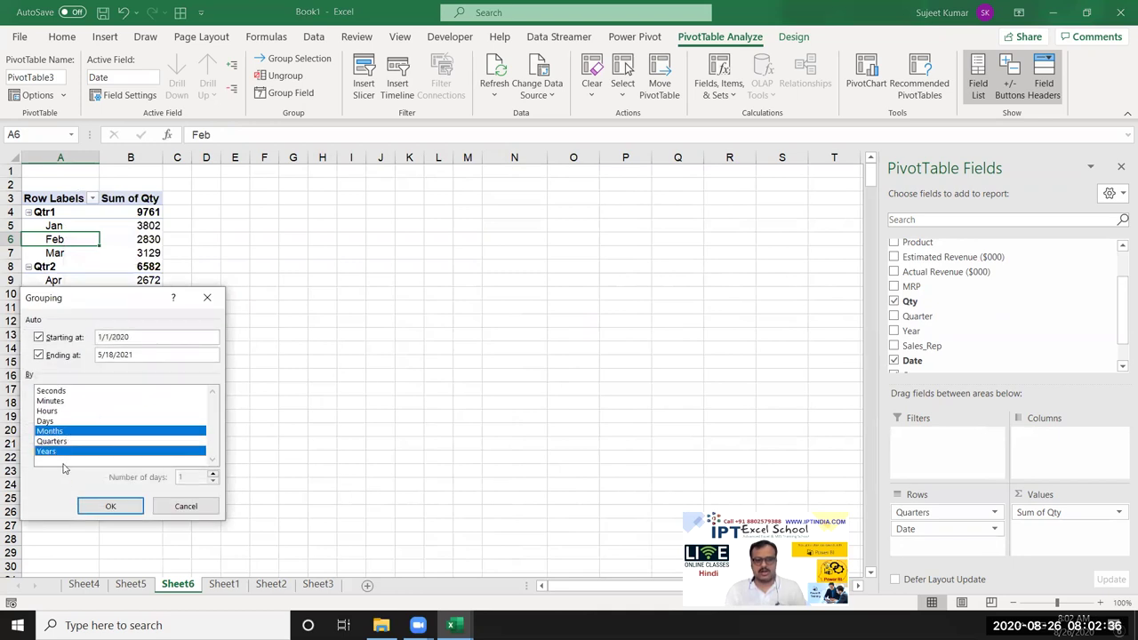
click(111, 506)
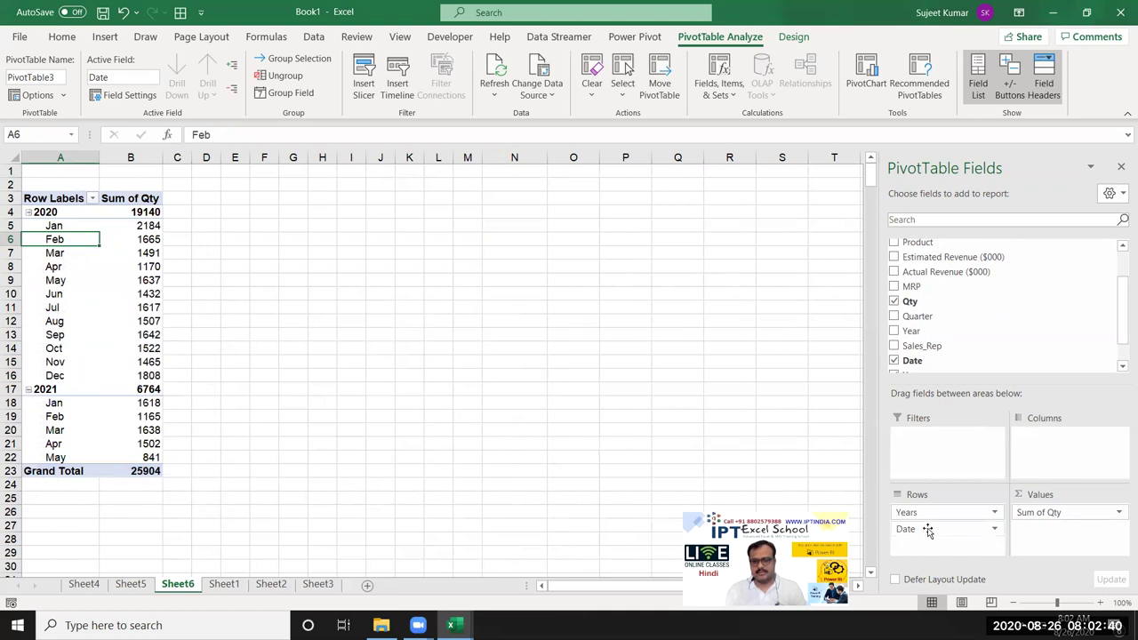
Step: Show Years as pivot columns, then remove the Years field entirely
drag(920, 512, 1041, 454)
mouse_move(164, 226)
mouse_down()
mouse_move(233, 345)
mouse_move(201, 393)
mouse_up()
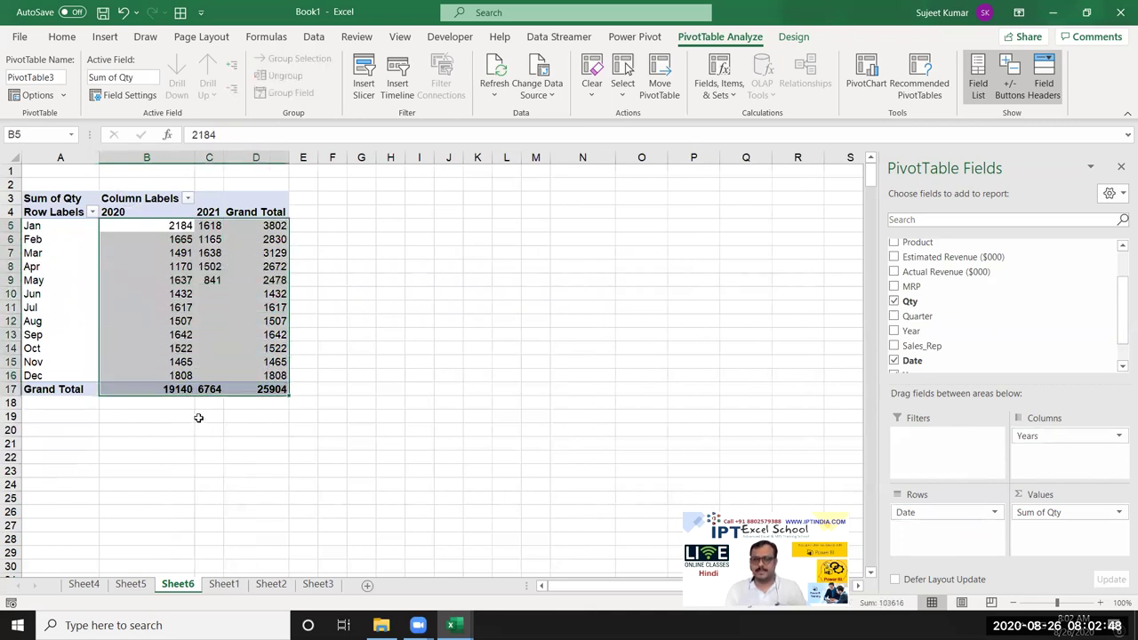
mouse_move(1085, 436)
mouse_down()
mouse_move(1041, 365)
mouse_move(1087, 461)
mouse_move(1011, 350)
mouse_up()
drag(940, 511, 954, 530)
Step: Open the Grouping dialog from the May date item
click(52, 268)
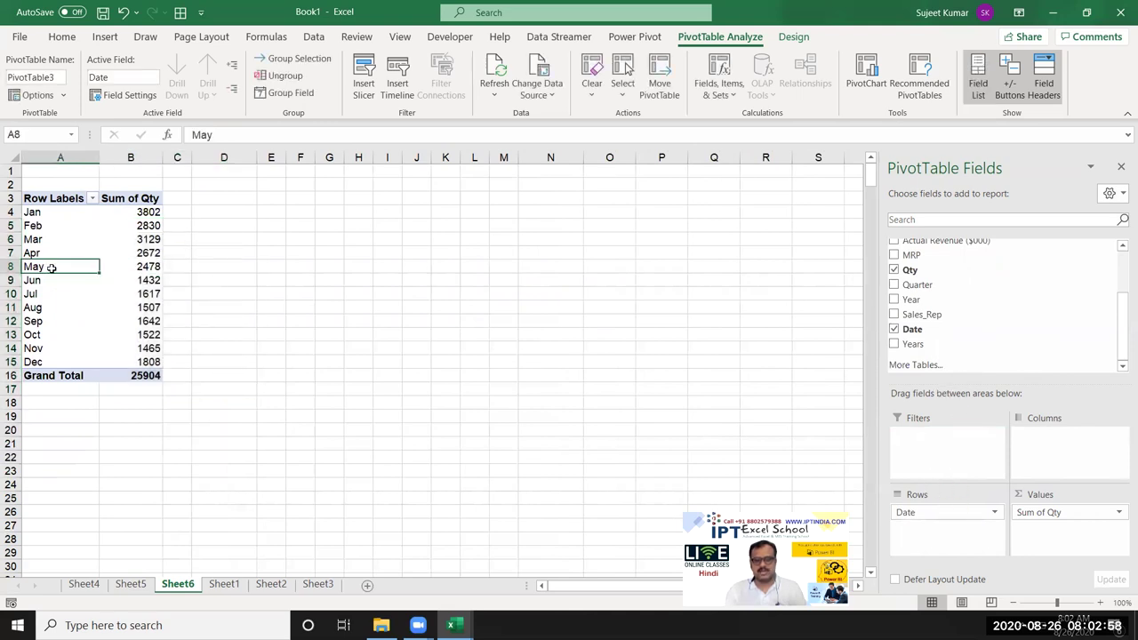
right_click(51, 268)
mouse_move(106, 369)
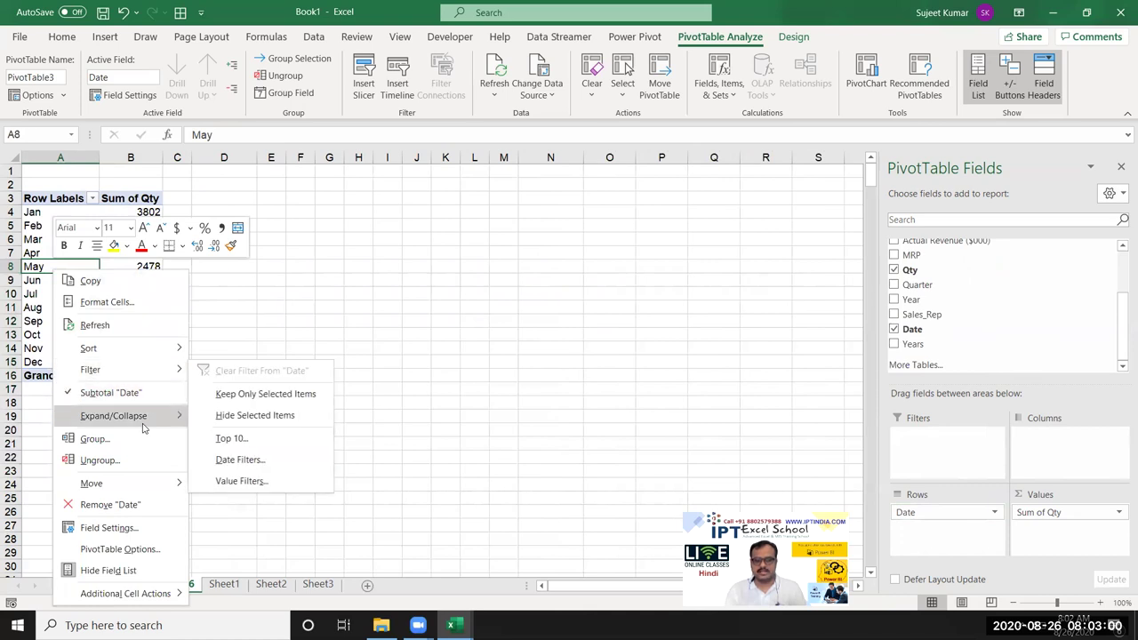
click(132, 439)
Step: Clear Months and Years and try other units in the Grouping dialog
click(46, 475)
click(63, 455)
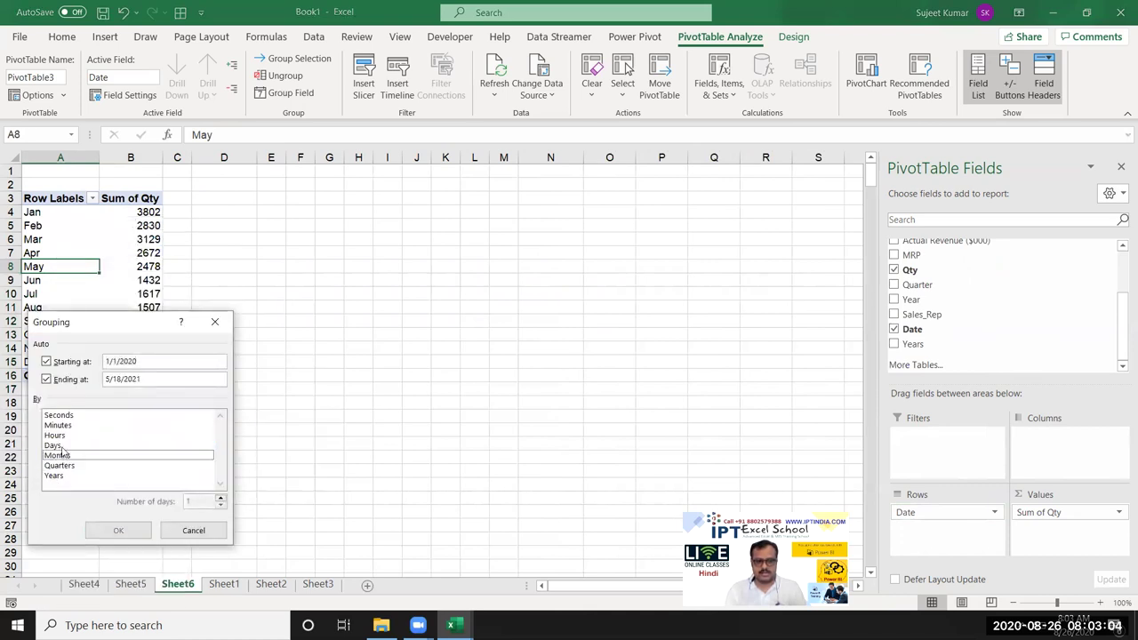
click(59, 445)
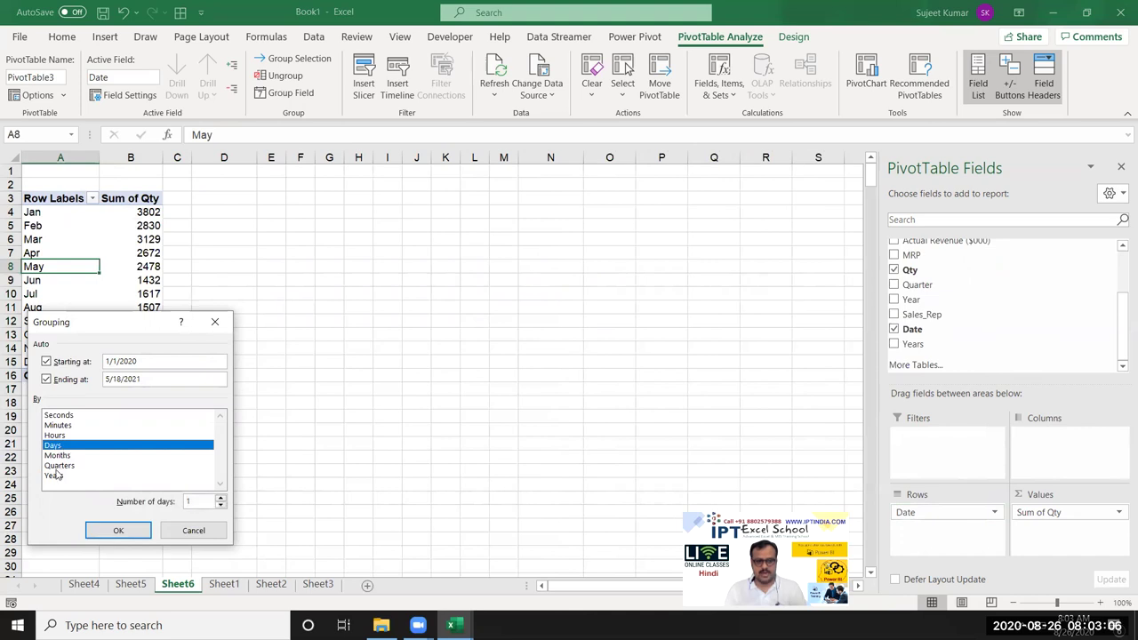
click(55, 477)
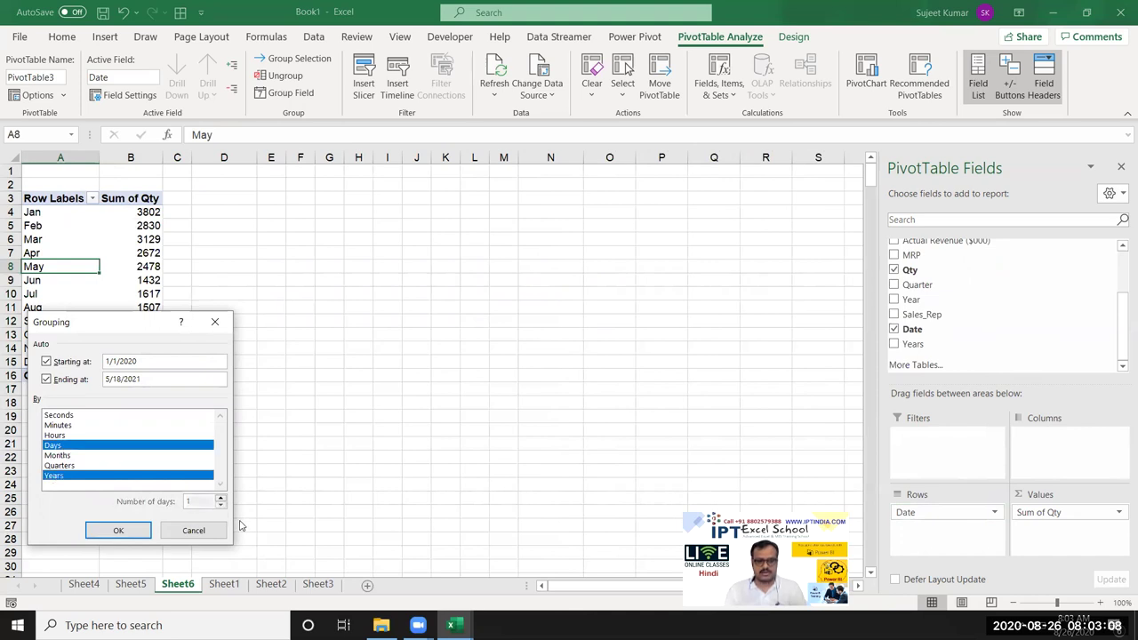
click(87, 480)
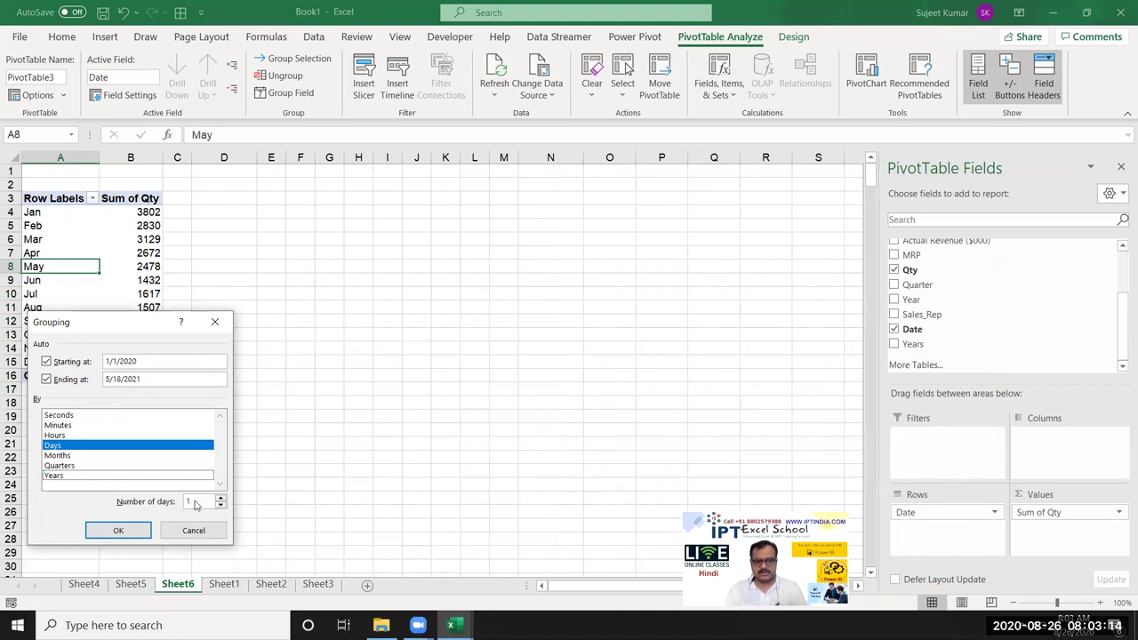
click(76, 435)
click(73, 445)
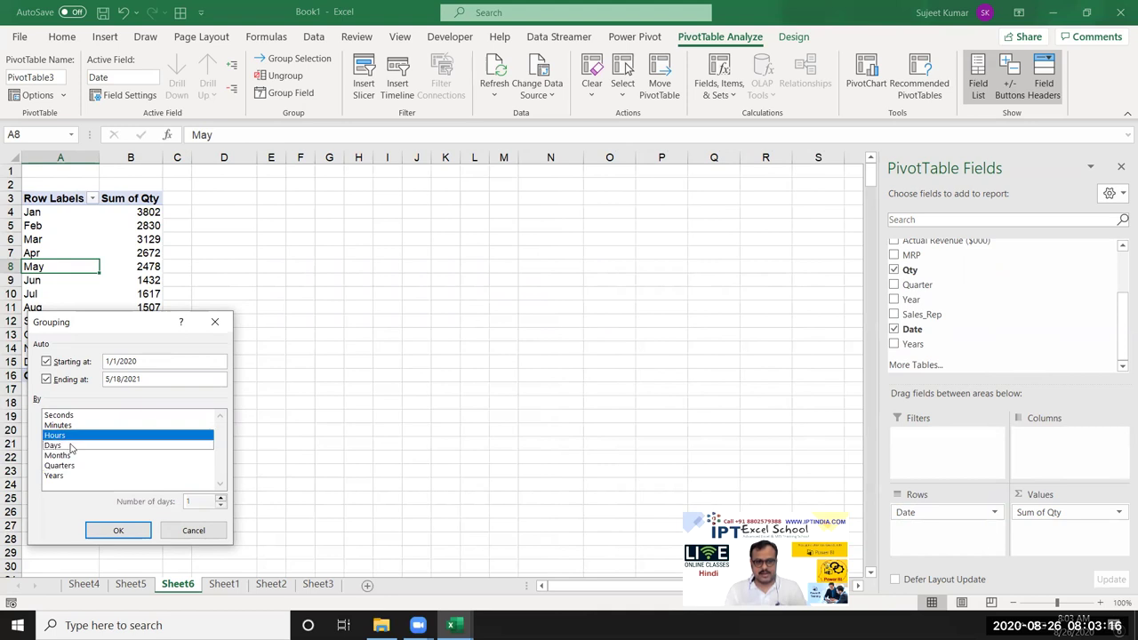
Step: Keep only Days selected, set 15 days per group, and apply
click(74, 426)
click(76, 415)
click(77, 425)
click(77, 435)
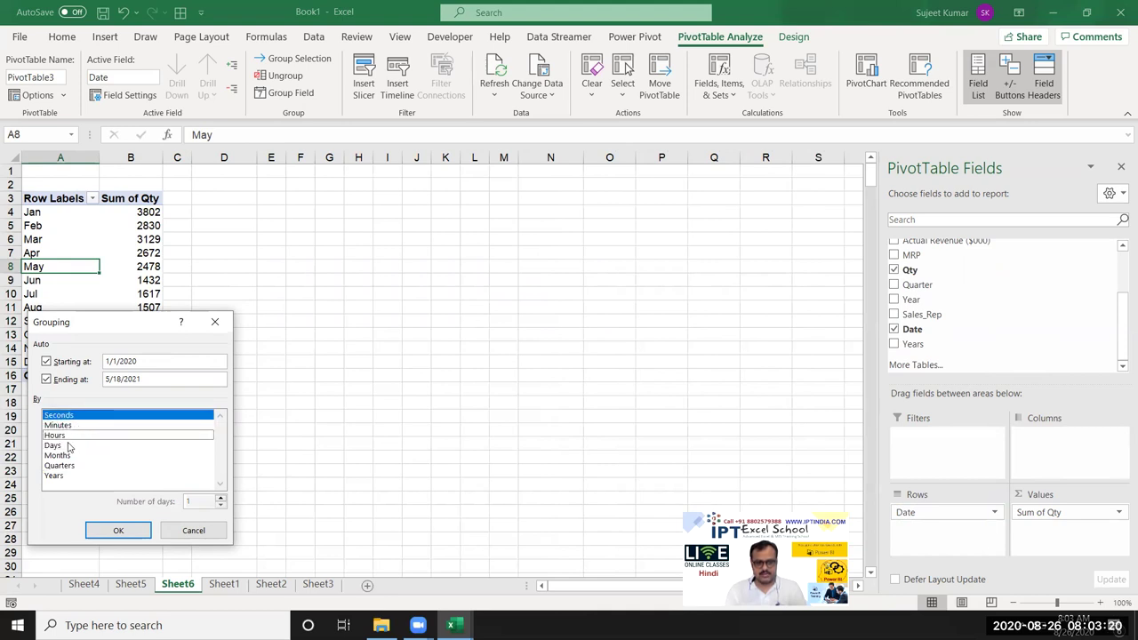
click(71, 445)
click(95, 415)
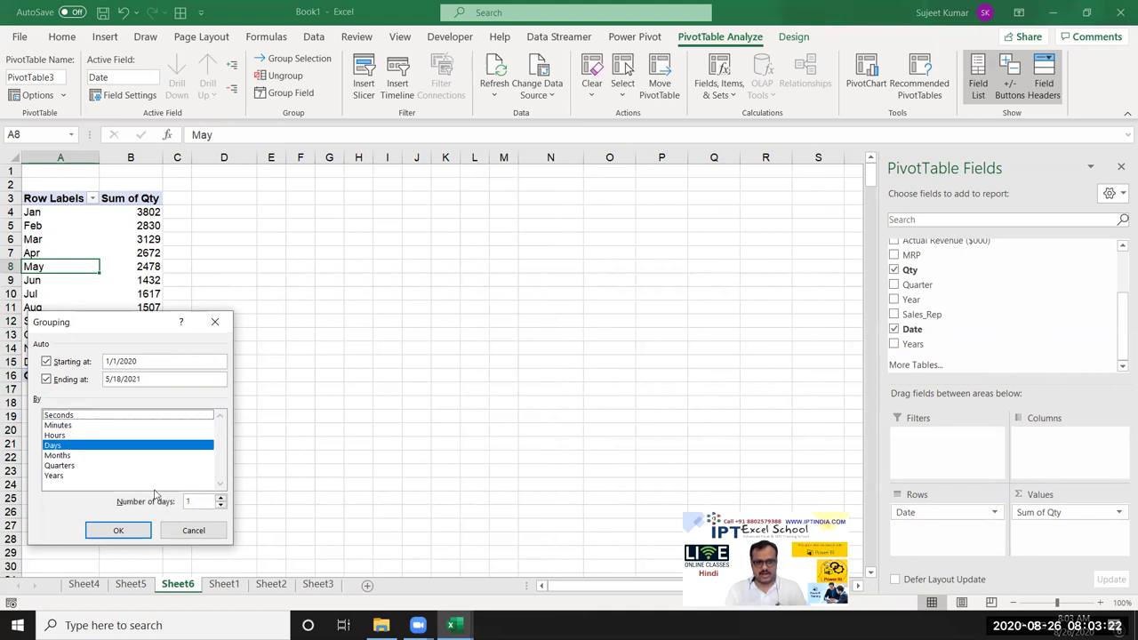
click(210, 500)
text(5)
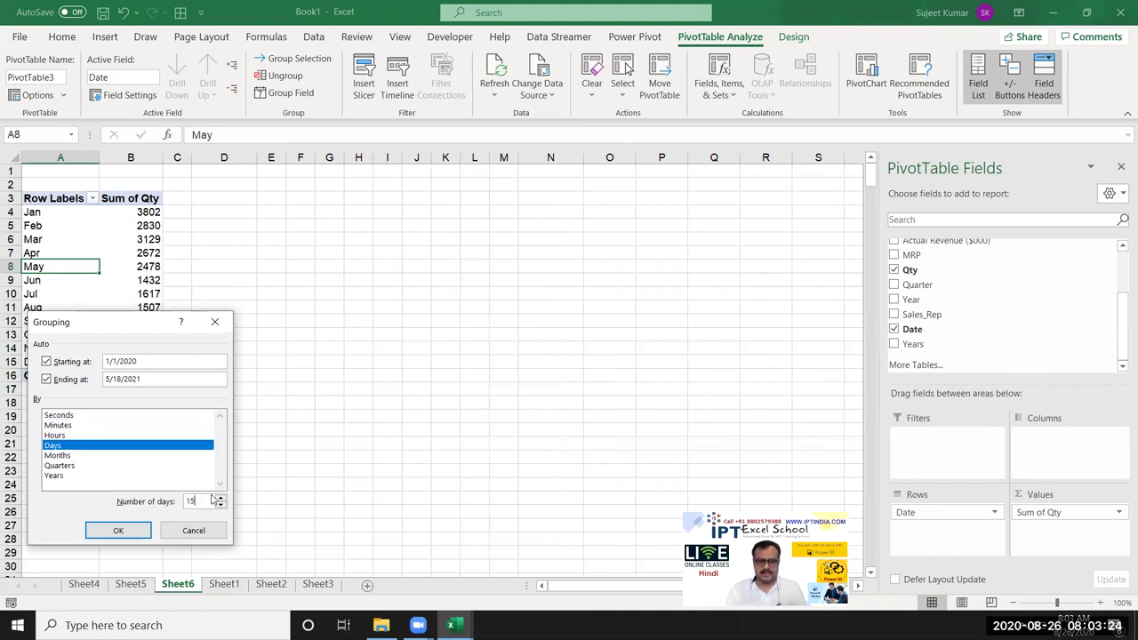
click(118, 531)
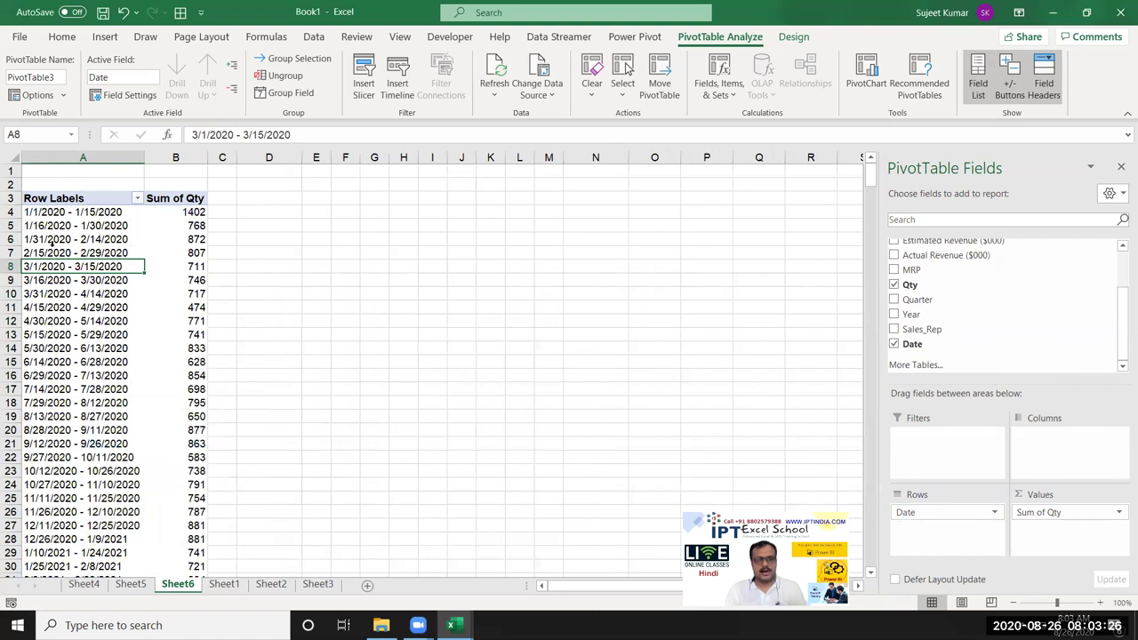
drag(43, 215, 178, 454)
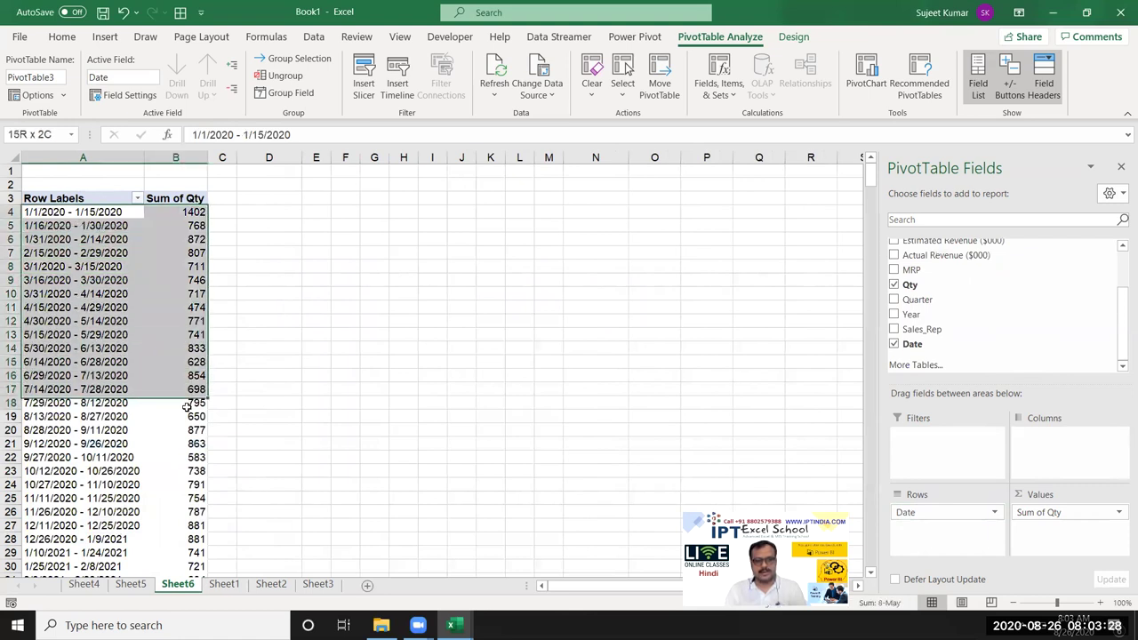
scroll(174, 458, down, 3)
scroll(173, 464, down, 6)
scroll(172, 464, up, 3)
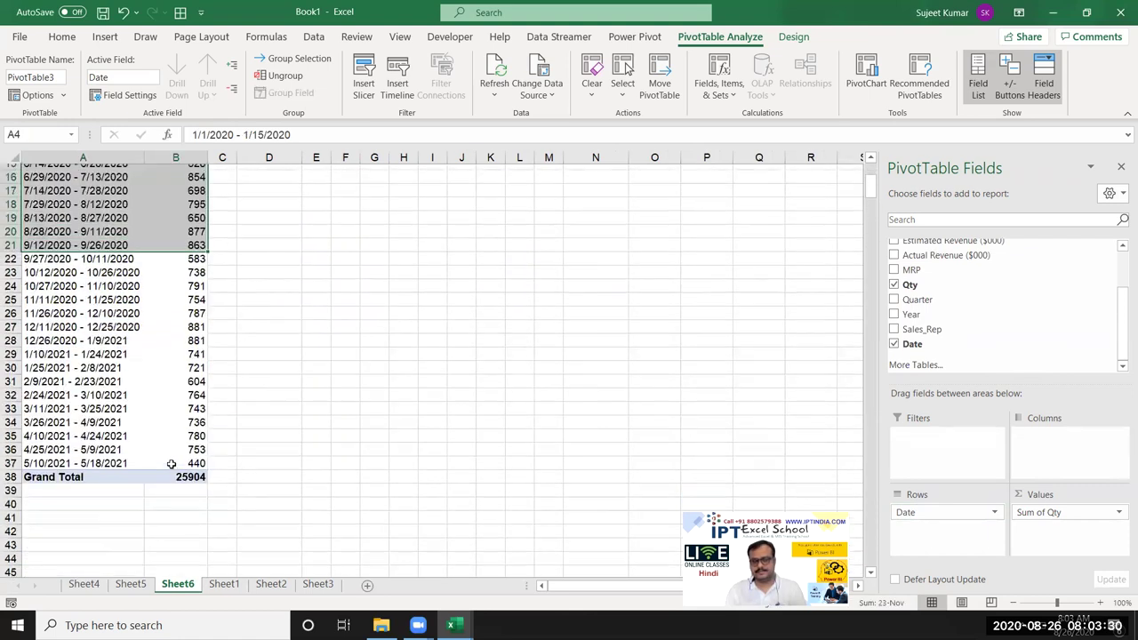
scroll(171, 462, up, 4)
scroll(171, 461, up, 1)
mouse_move(171, 454)
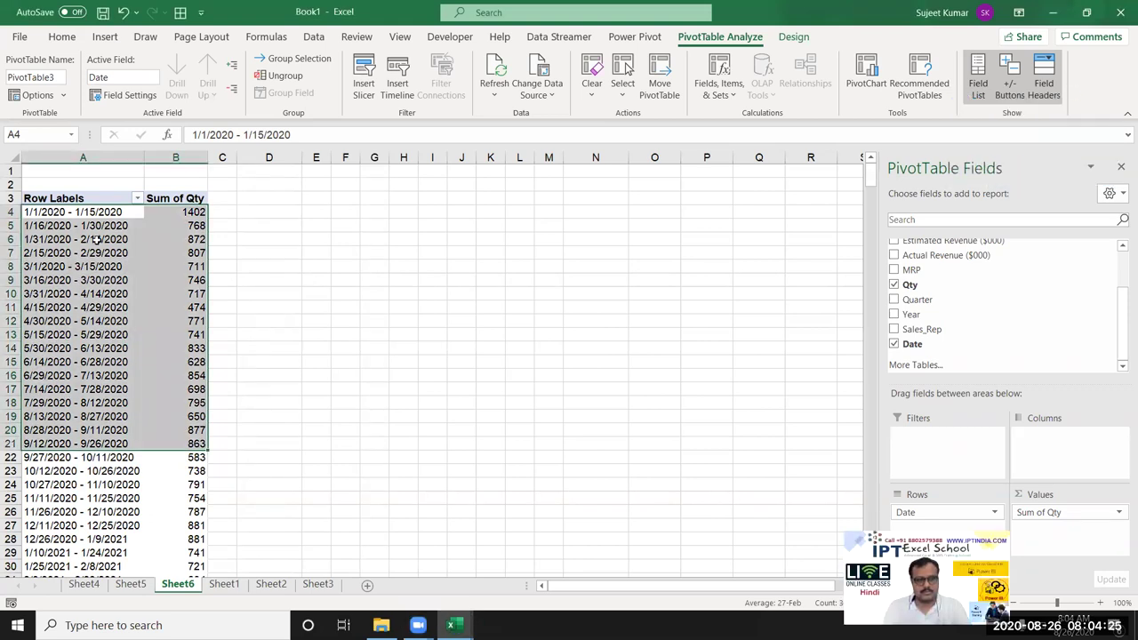
click(51, 226)
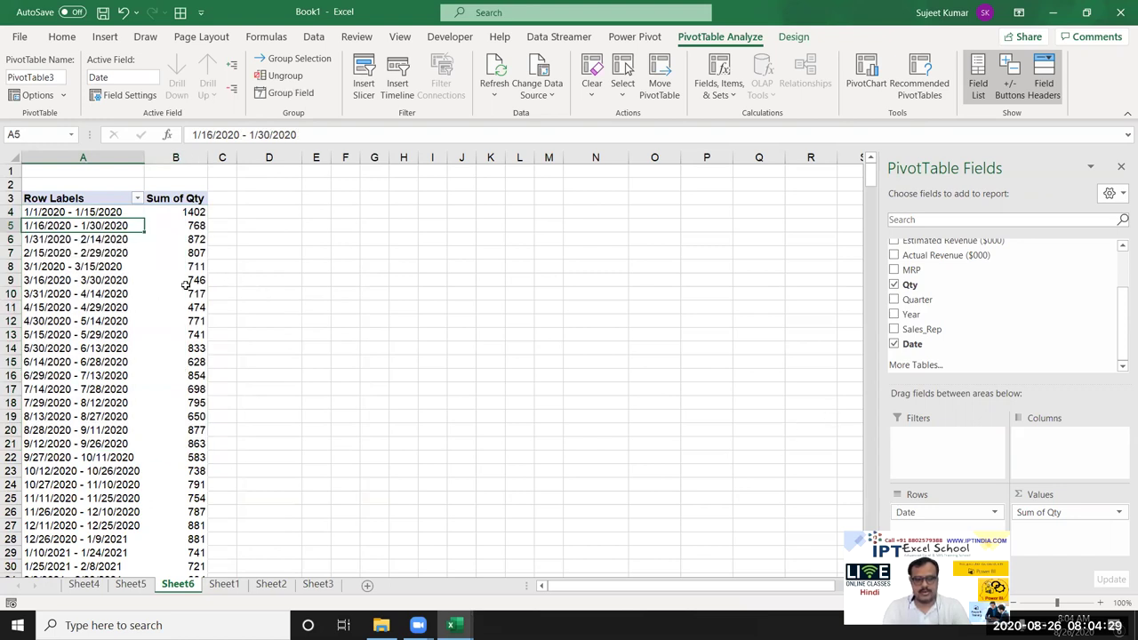
Step: Reconfirm the 15-day date grouping without changes
right_click(97, 227)
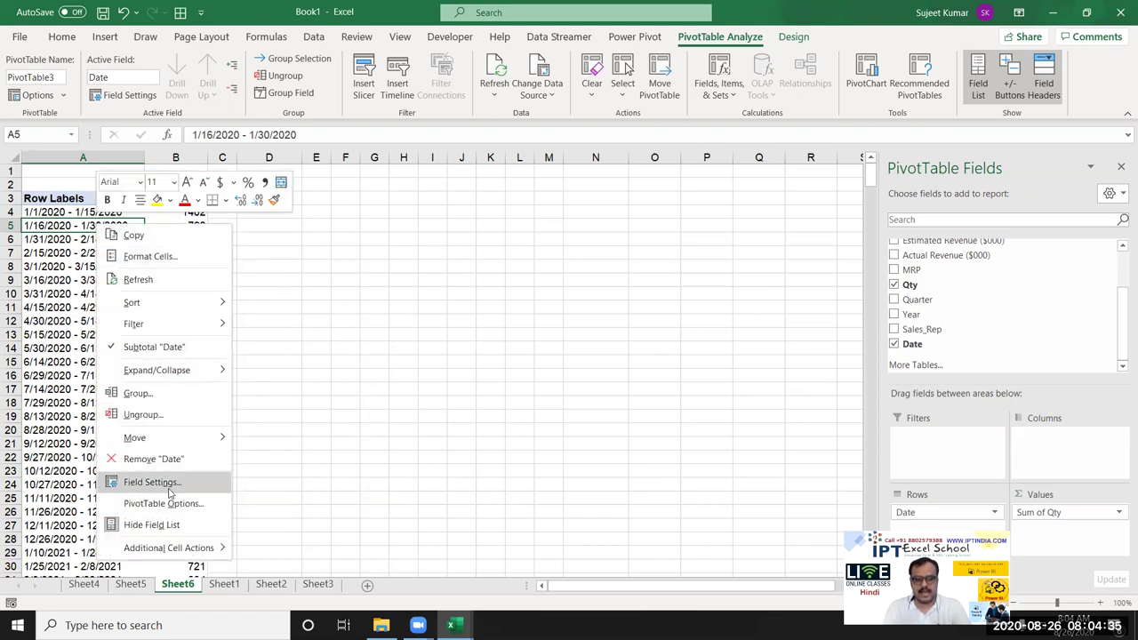
click(157, 394)
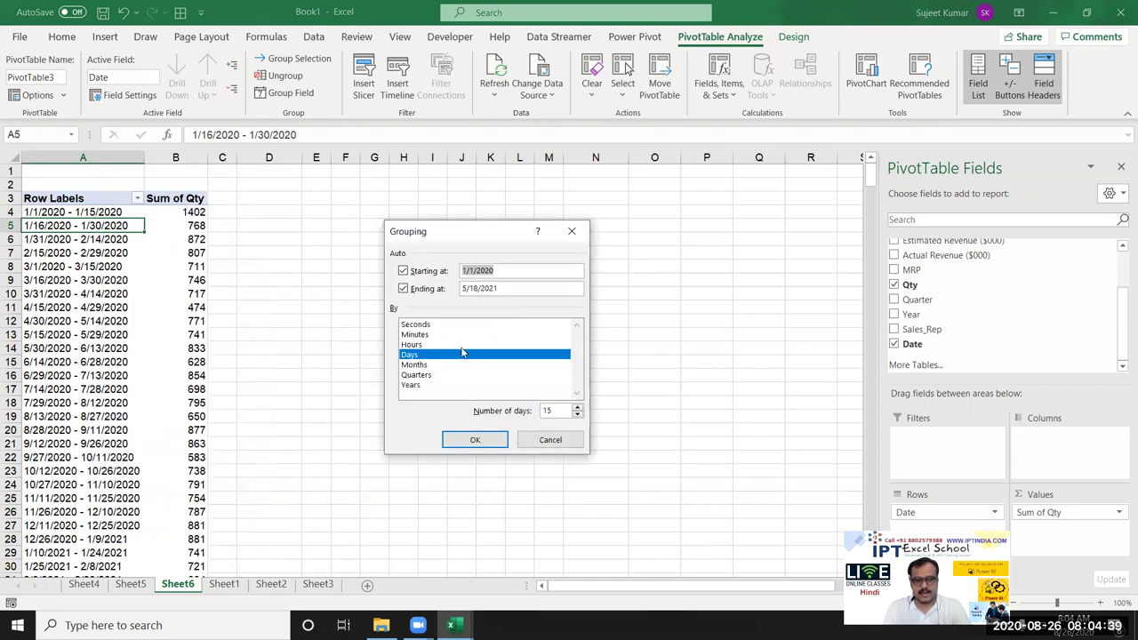
double_click(549, 411)
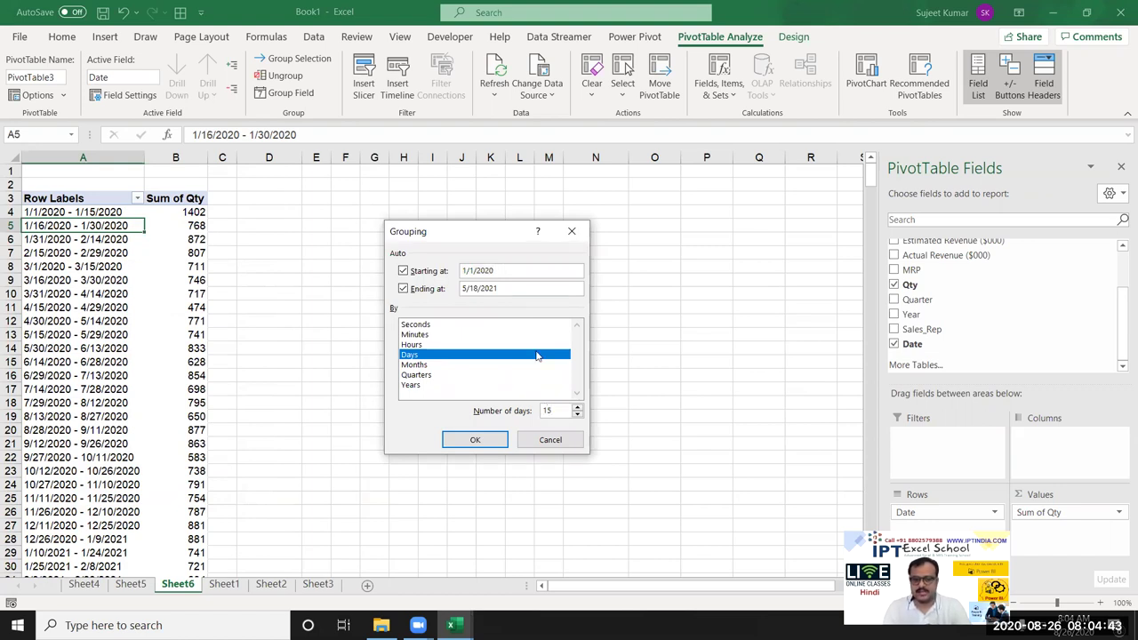
click(487, 439)
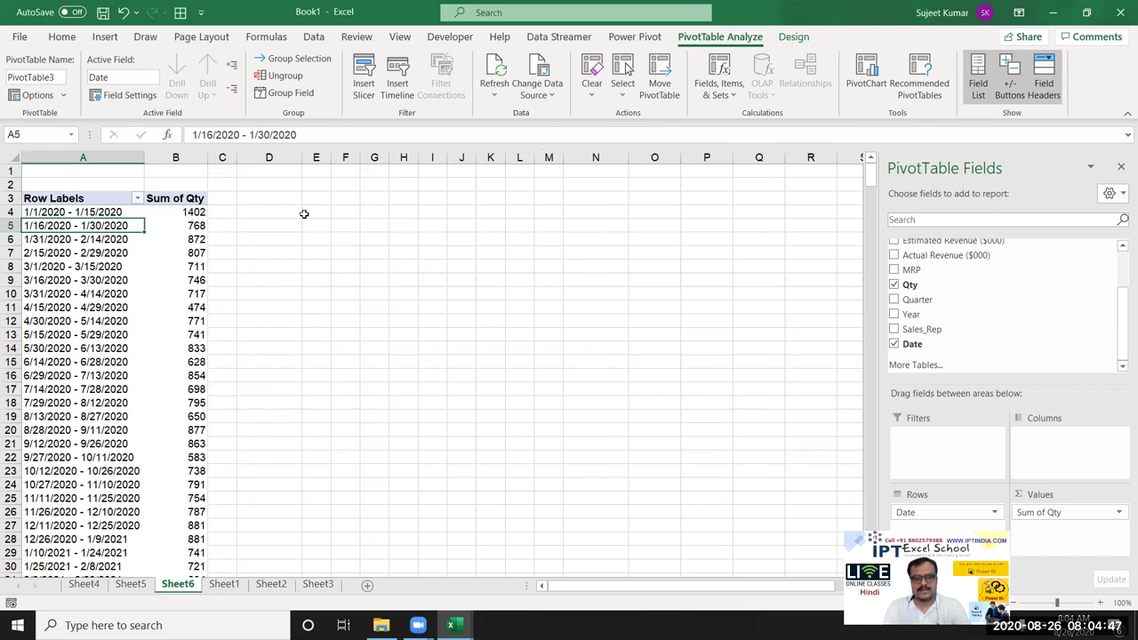
Step: Regroup the dates into 15-day periods and check a summed Qty value
right_click(137, 226)
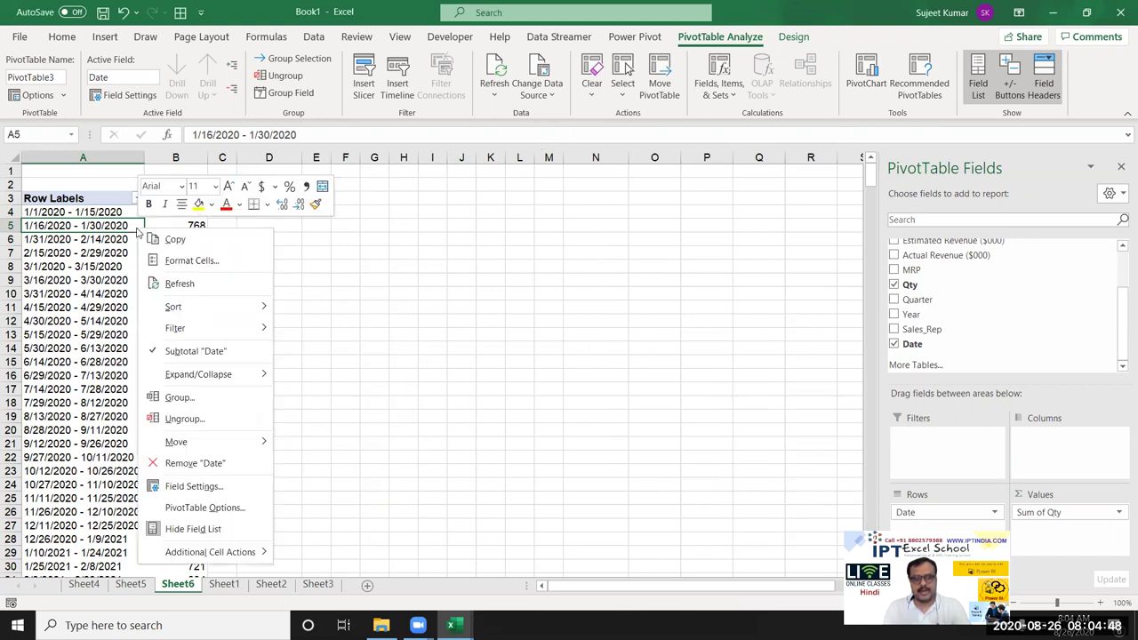
click(203, 405)
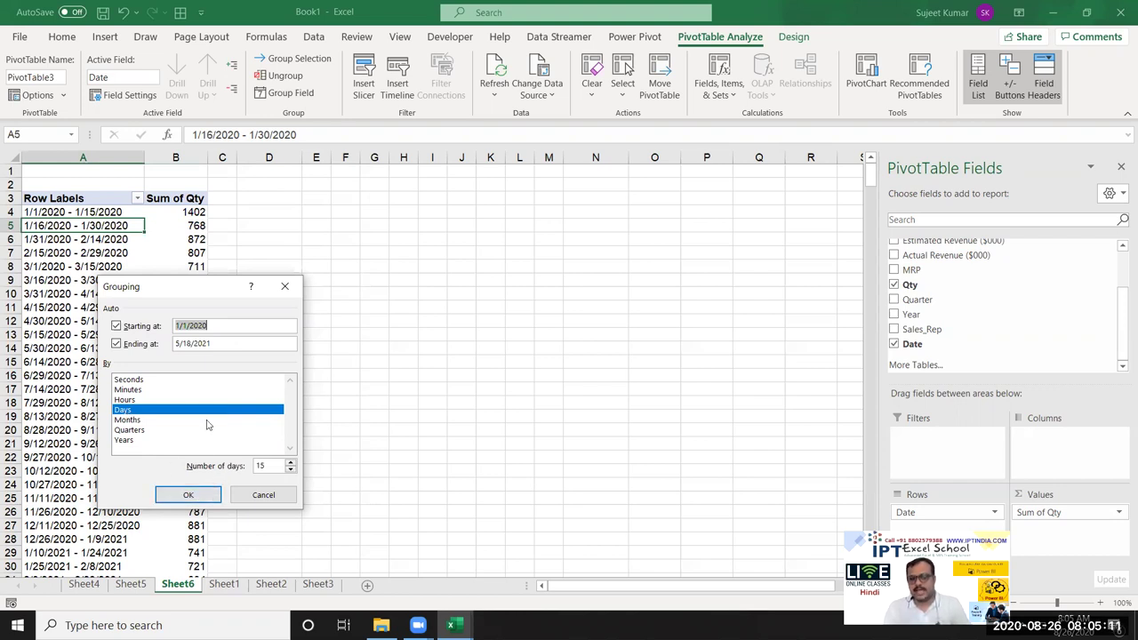
click(269, 466)
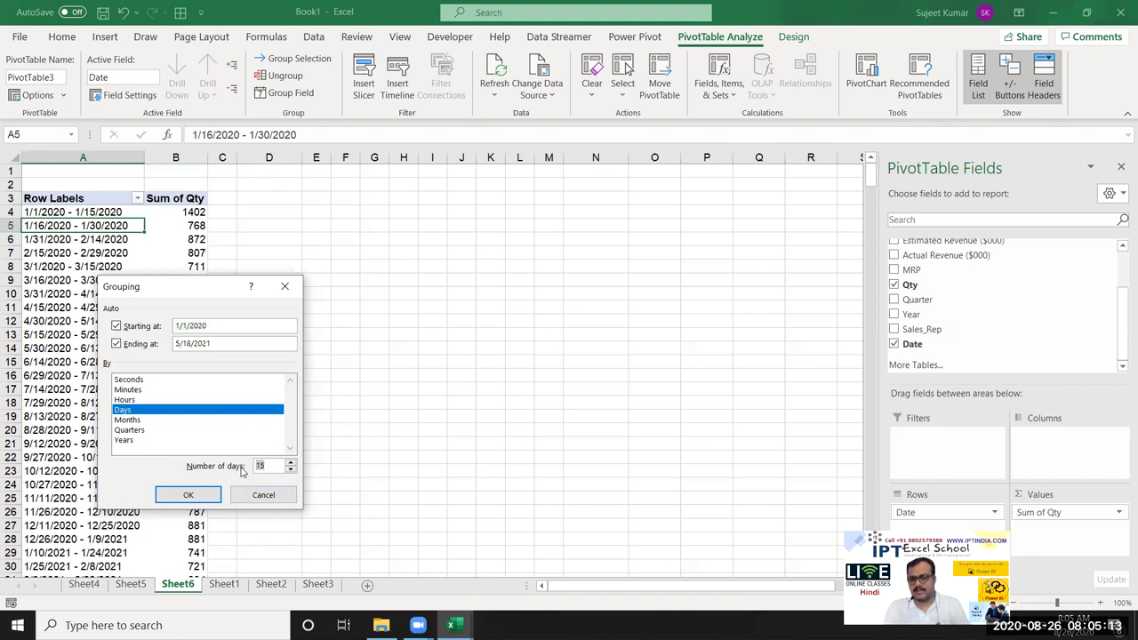
click(208, 498)
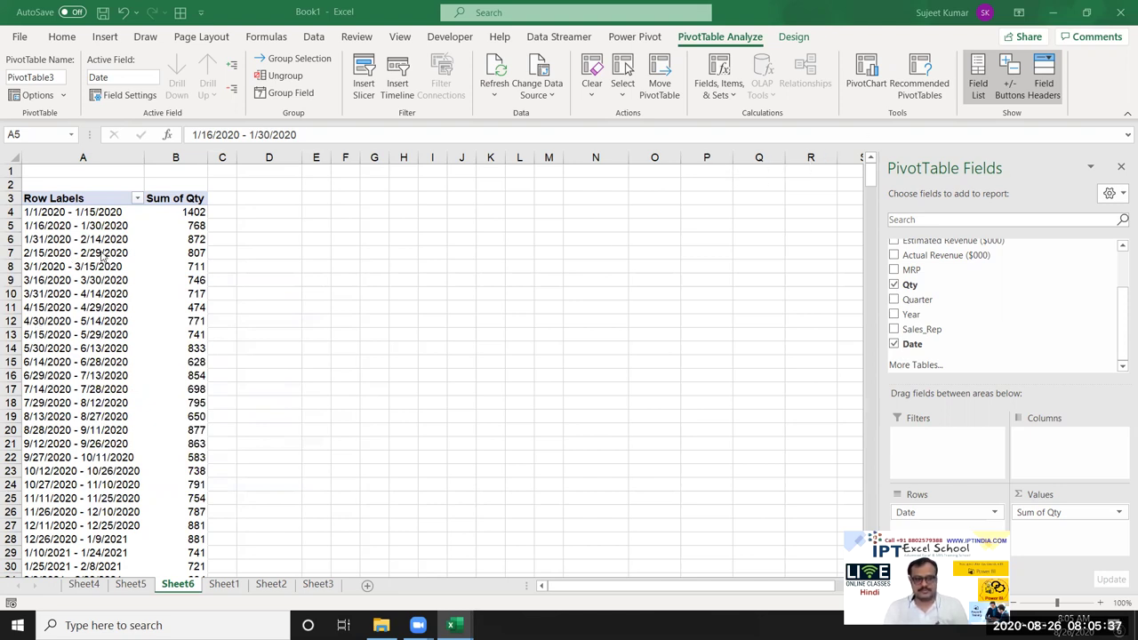
click(170, 268)
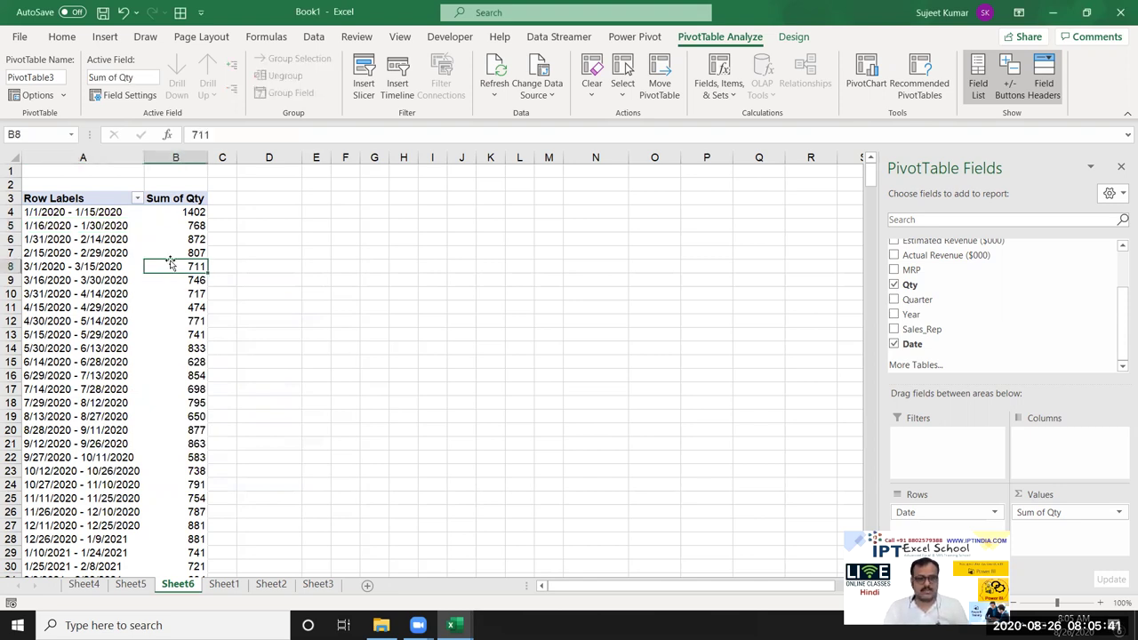
Step: Delete Sheet2 through Sheet6, leaving only Sheet1
shift+click(94, 585)
right_click(93, 585)
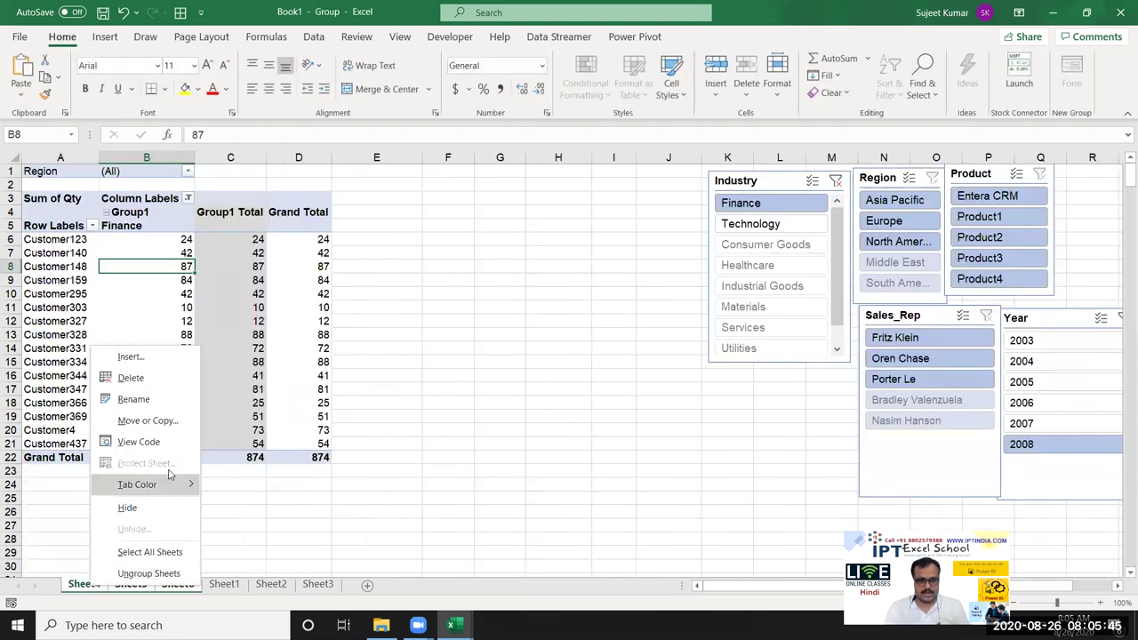
click(143, 377)
click(543, 355)
click(142, 587)
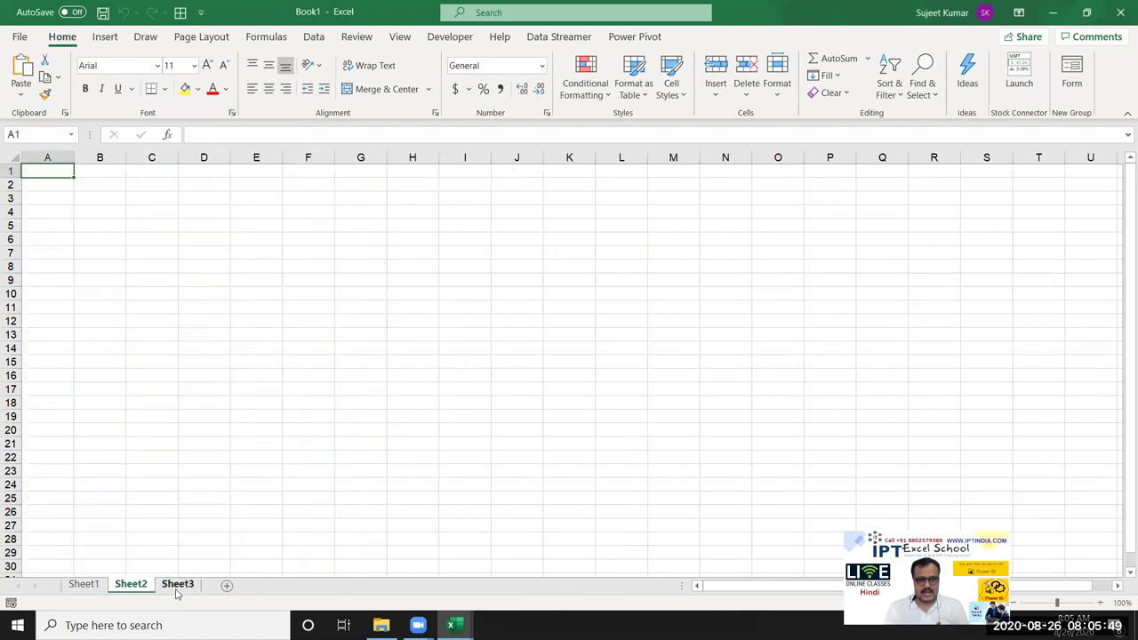
shift+click(177, 590)
right_click(177, 590)
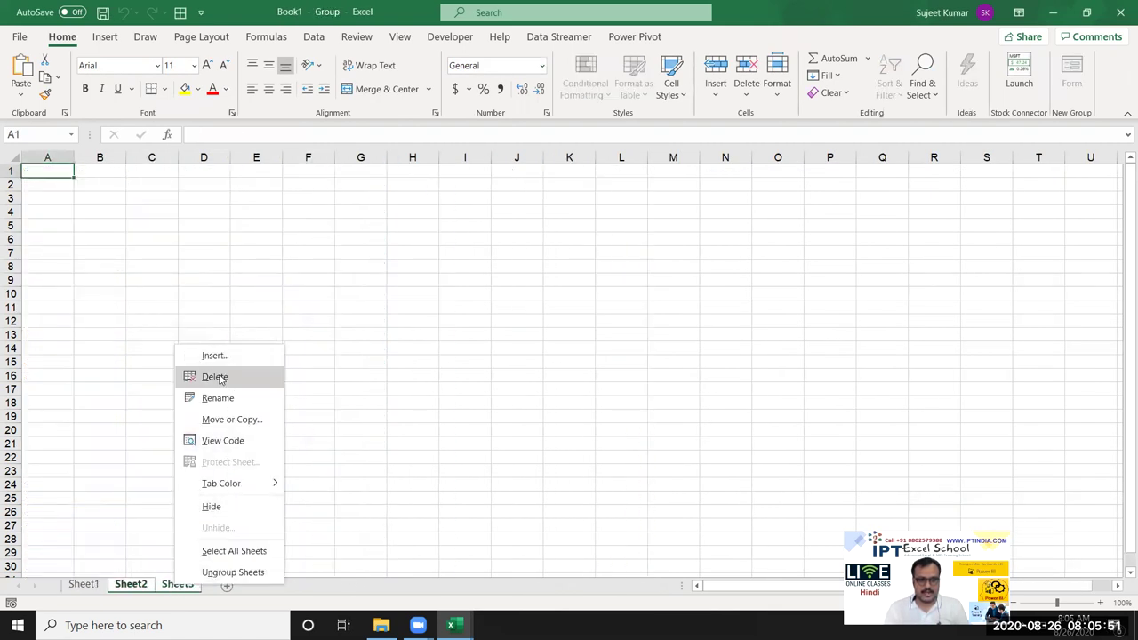
click(220, 377)
click(233, 251)
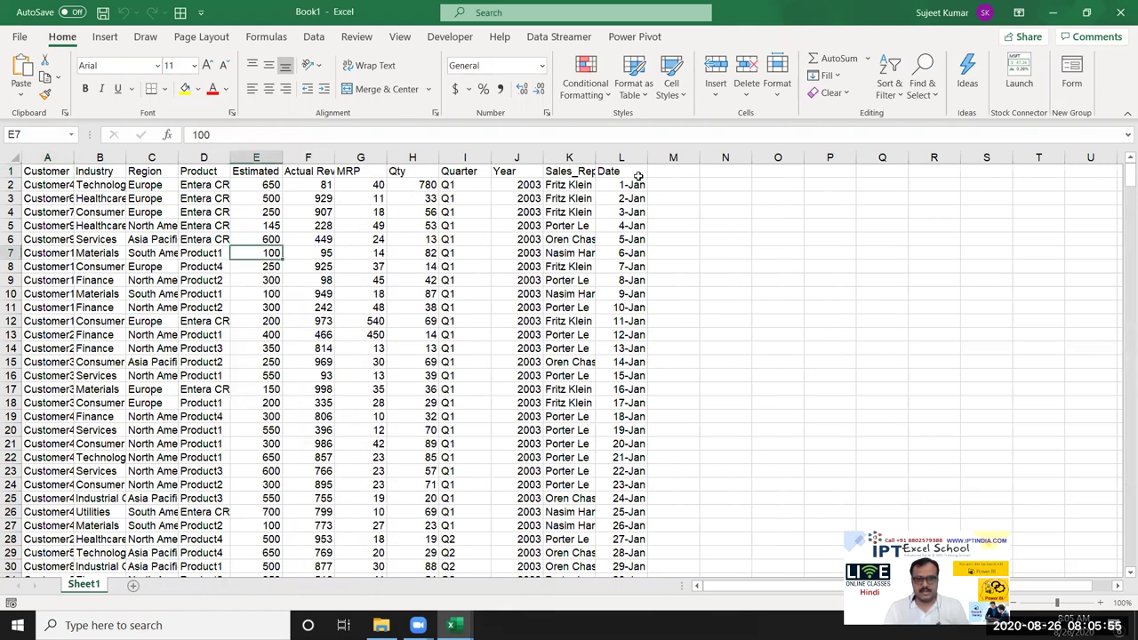
Step: Rename L1 to Month, enter Jan in L2, and fill month names down the column
click(637, 174)
text(Month)
key(Return)
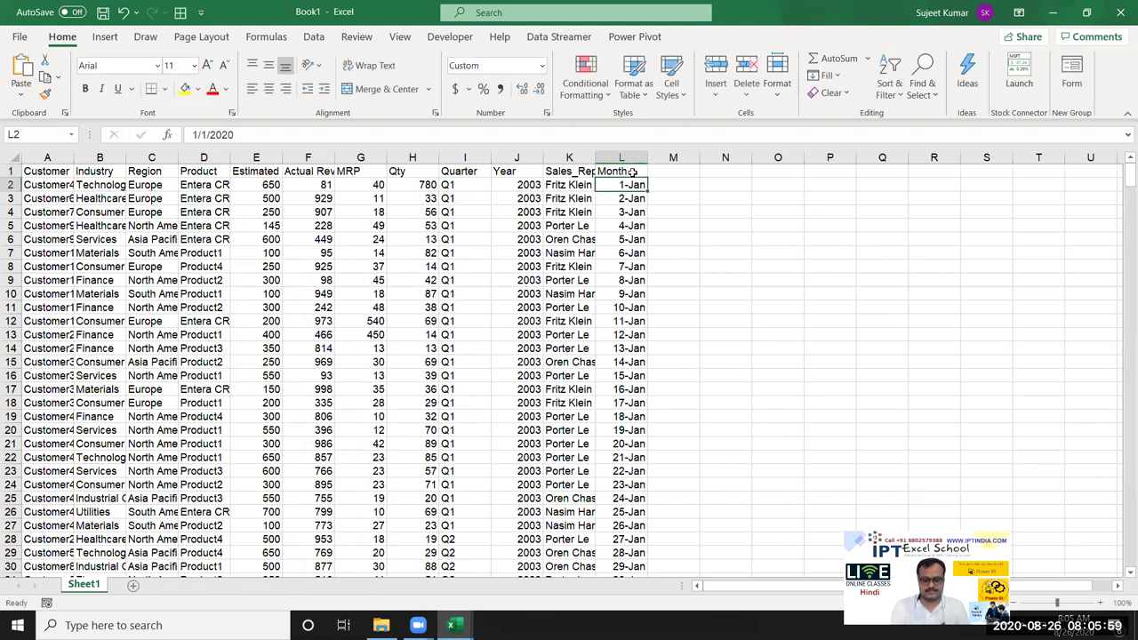
text(Jan)
key(Return)
key(ctrl+z)
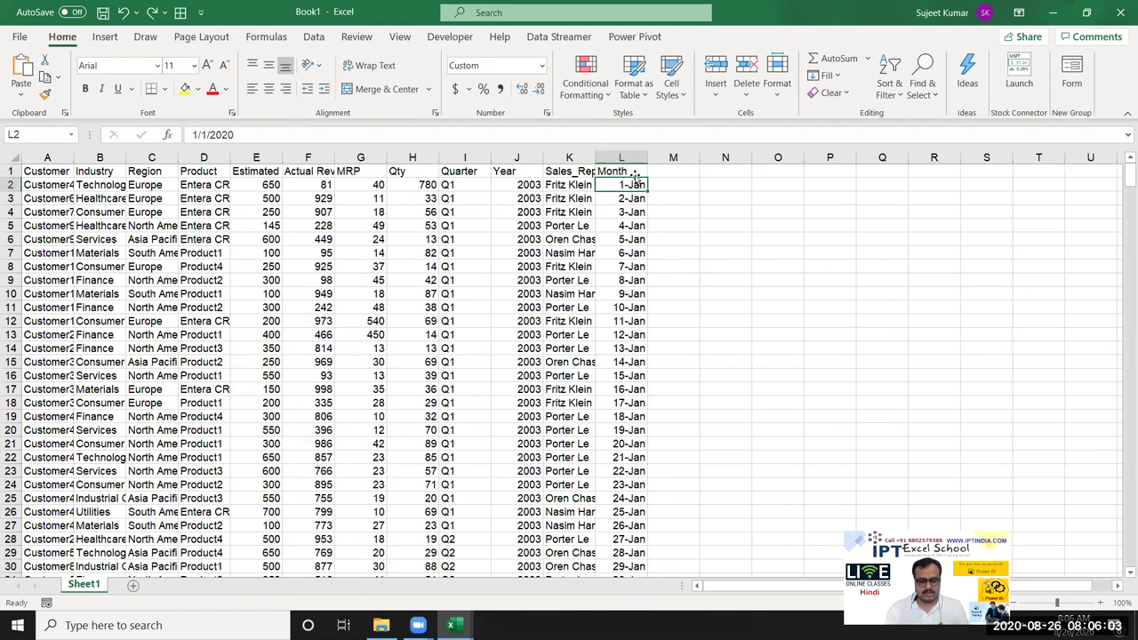
text(Jan)
key(Return)
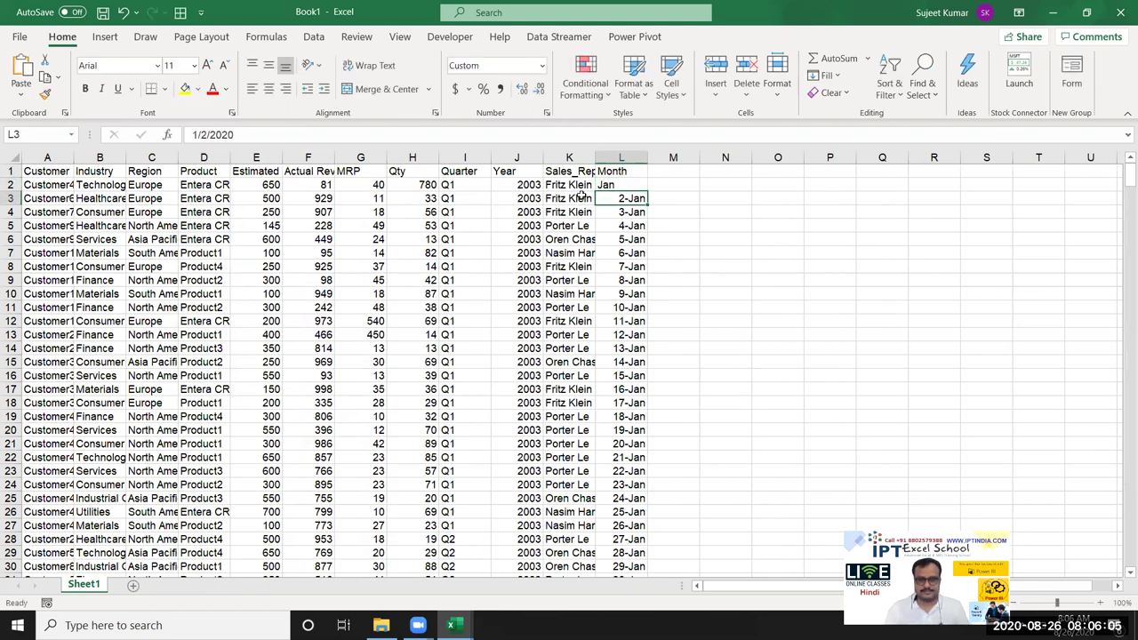
click(614, 185)
double_click(647, 193)
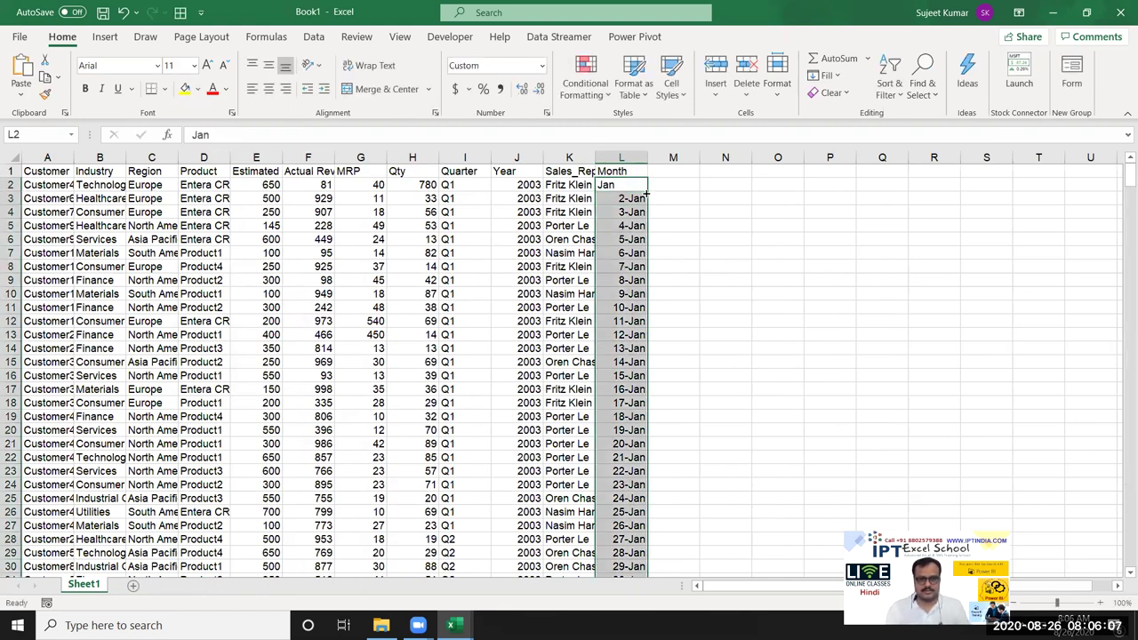
click(50, 173)
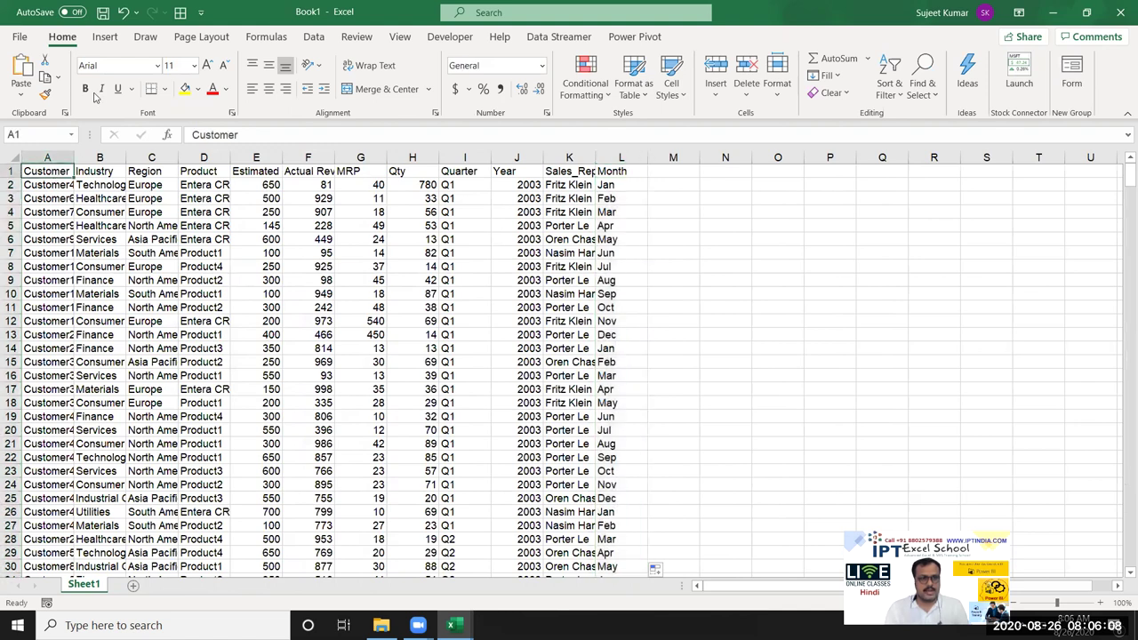
Step: Create a new pivot table from the data on a new worksheet
click(104, 37)
click(26, 76)
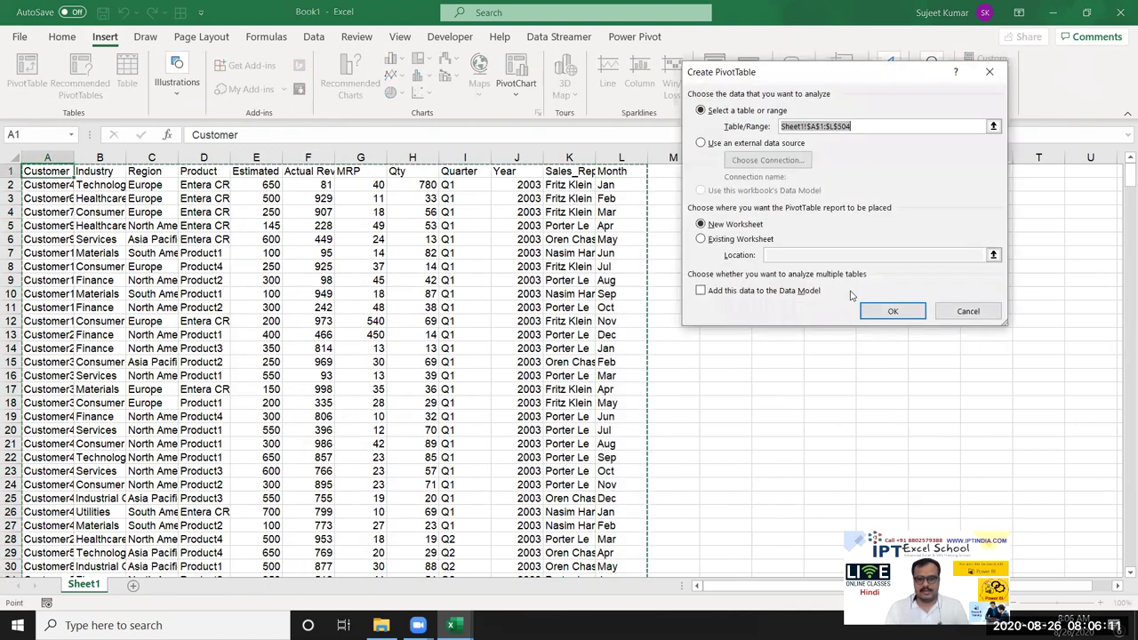
click(891, 310)
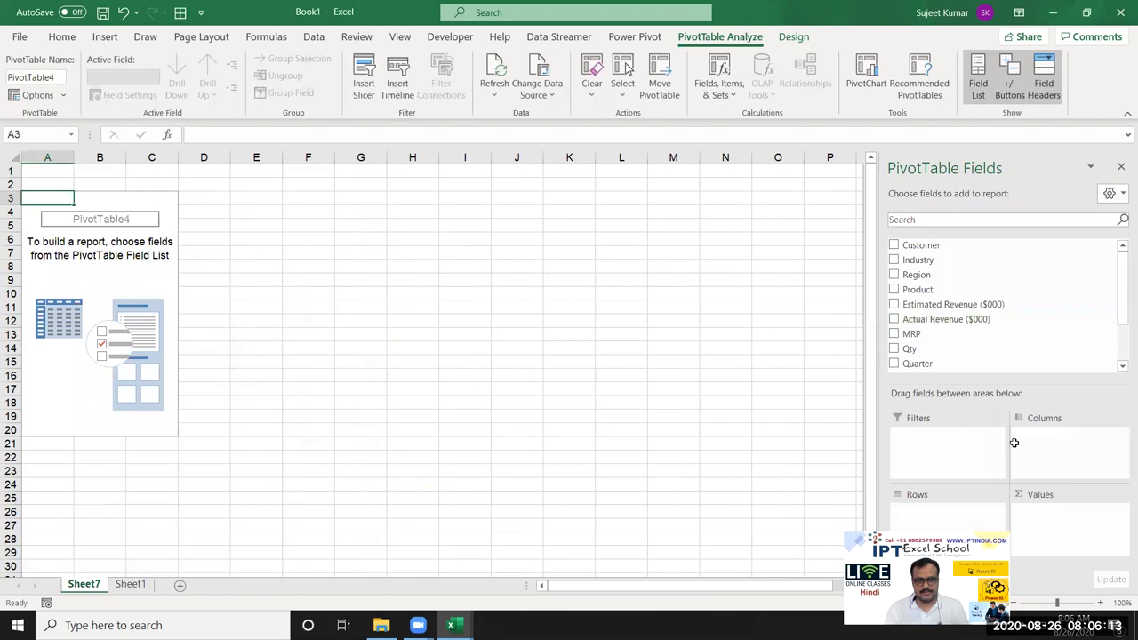
Step: Put Region and Product in rows, Industry in columns, and Sum of Qty in values
drag(925, 275, 976, 526)
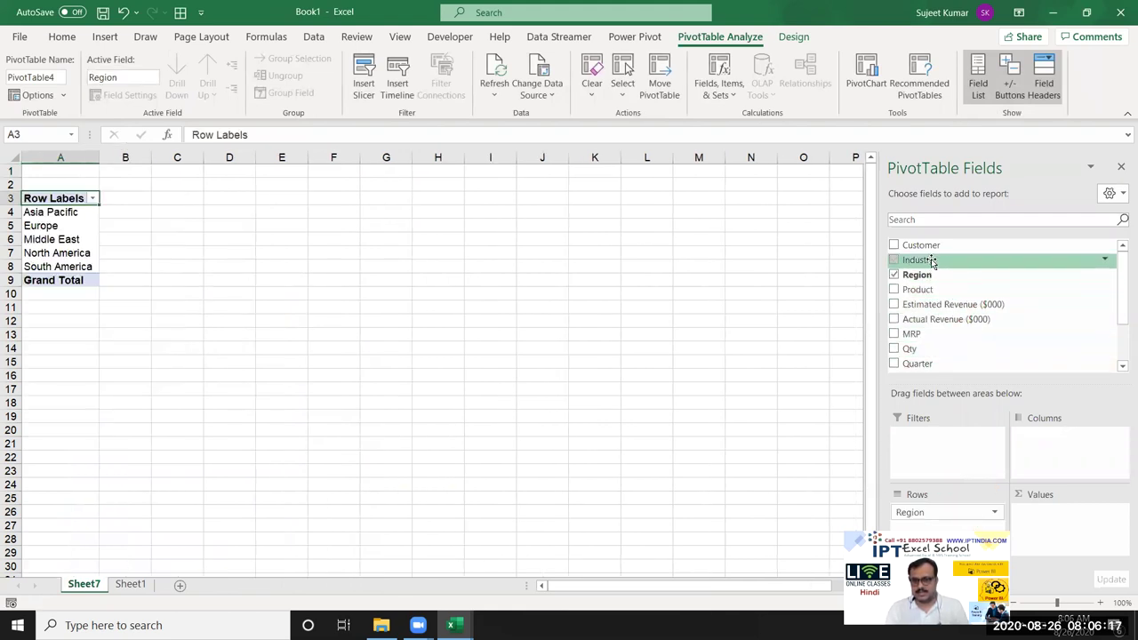
drag(940, 270, 1058, 444)
mouse_move(918, 289)
mouse_down()
mouse_move(1007, 397)
mouse_move(967, 521)
mouse_up()
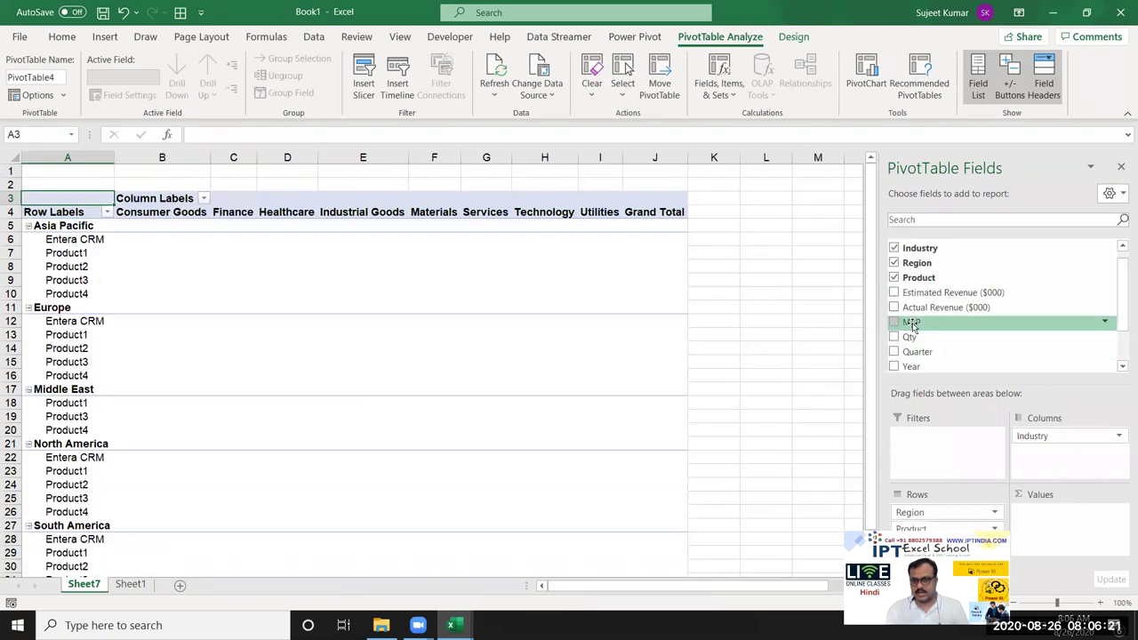
drag(916, 334, 1040, 519)
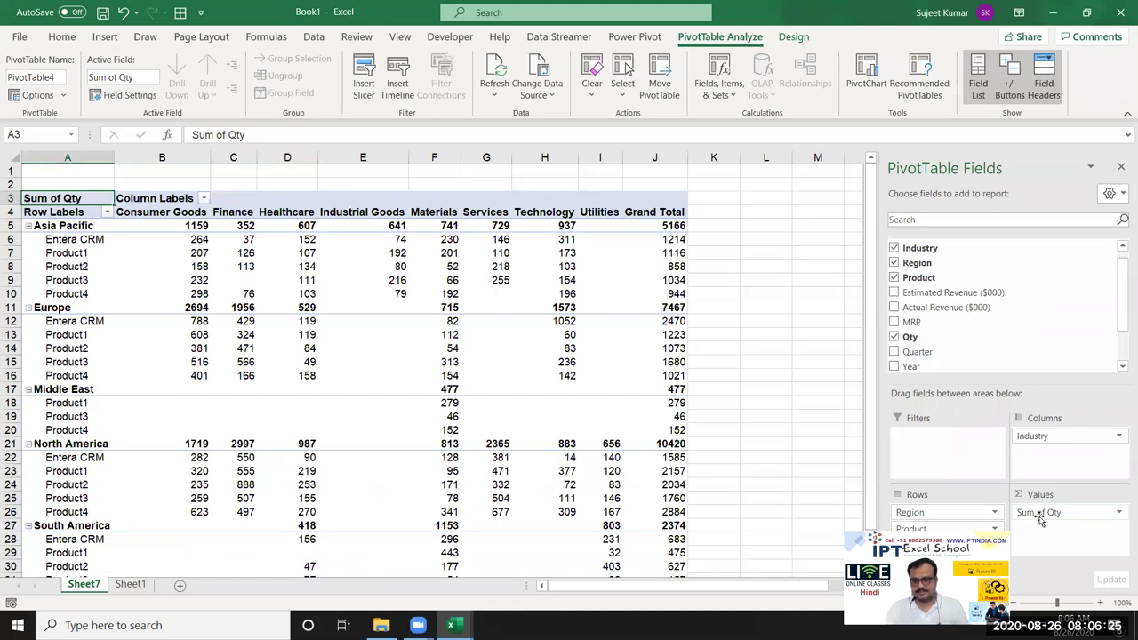
scroll(938, 346, up, 1)
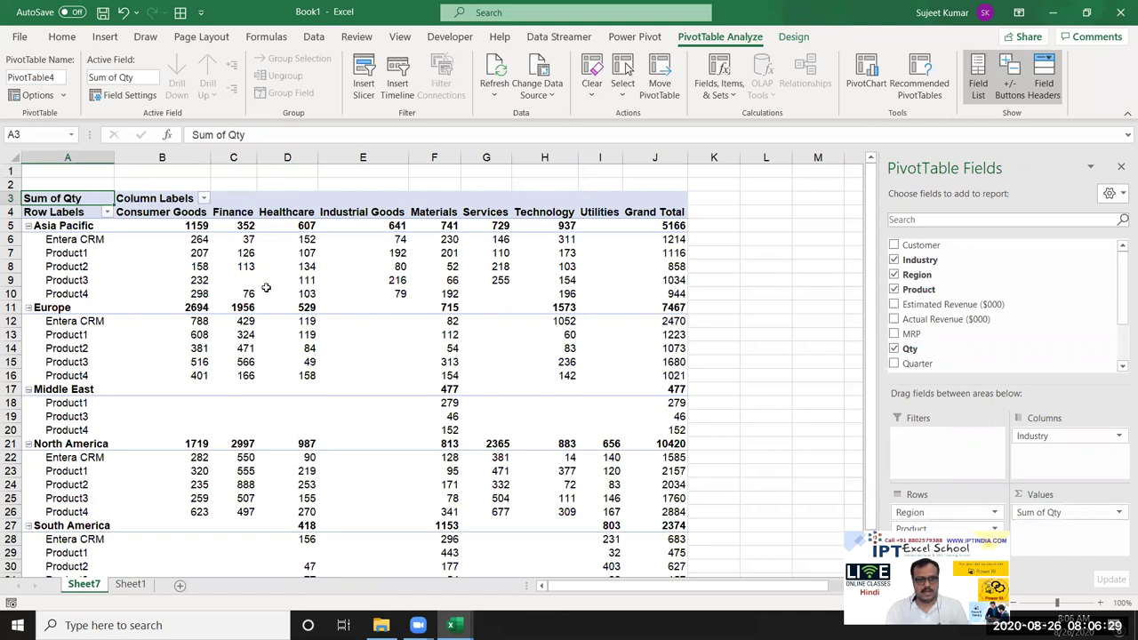
Step: Set the pivot table options to show 0 in empty cells
click(204, 272)
right_click(205, 276)
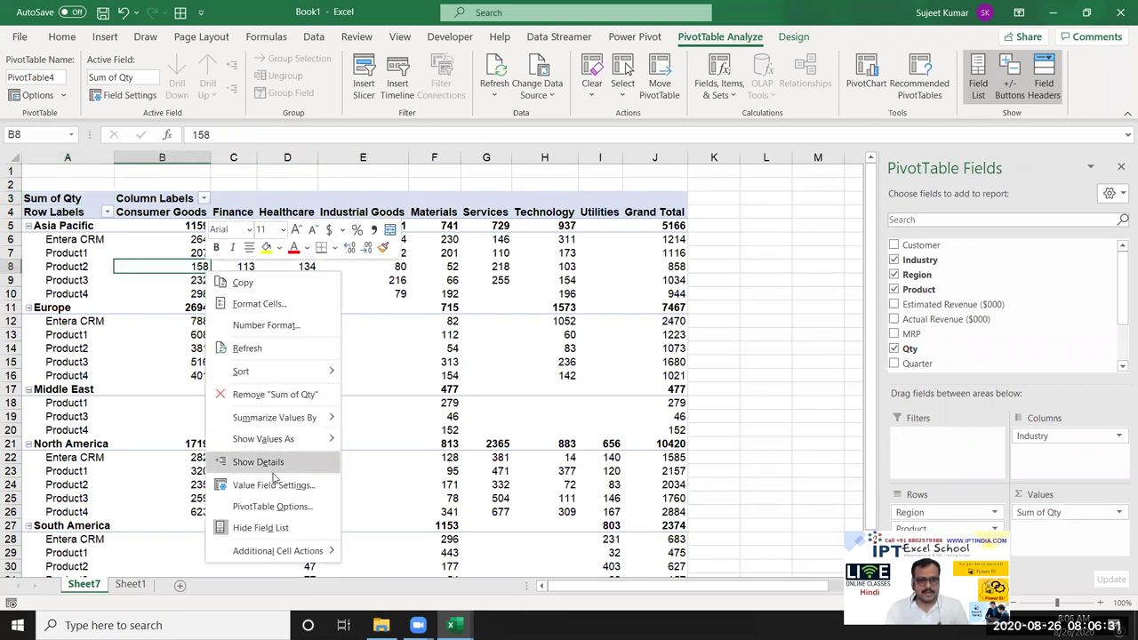
click(281, 506)
click(283, 449)
text(0)
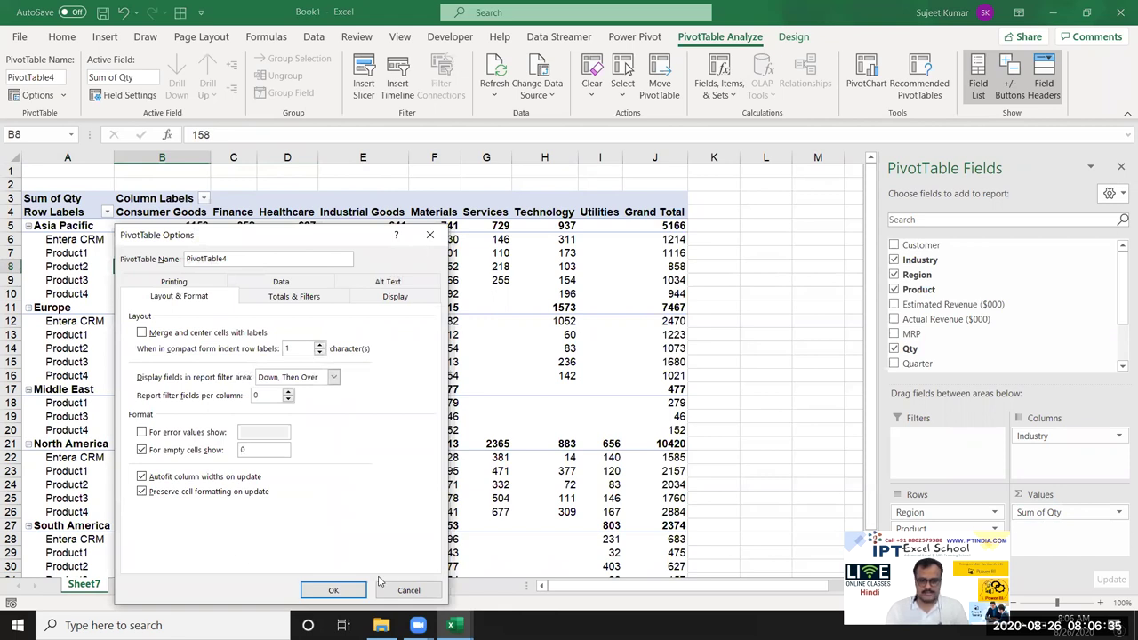
click(338, 590)
click(305, 431)
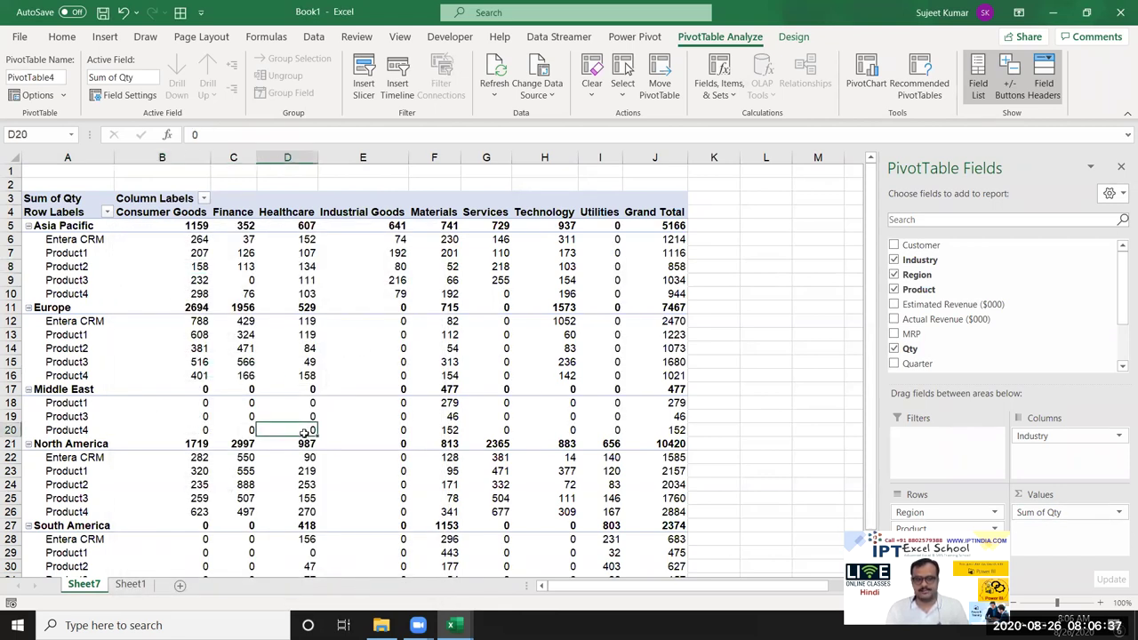
scroll(305, 431, down, 4)
scroll(305, 430, up, 4)
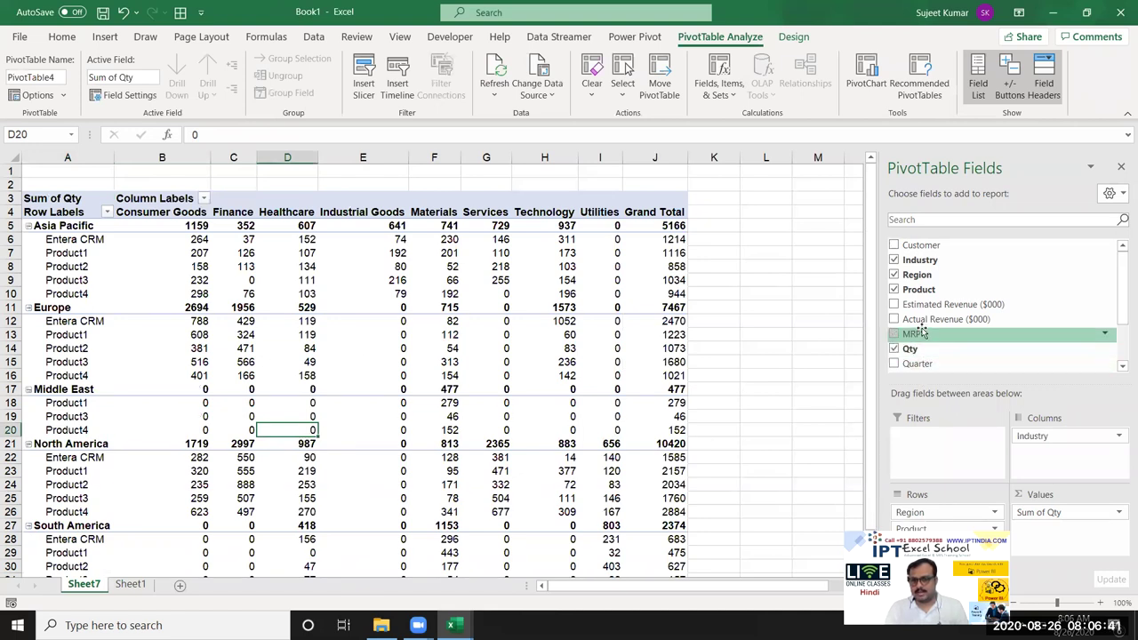
Step: Add Month as a report filter, try Apr, then reset it to all months
drag(964, 356, 970, 466)
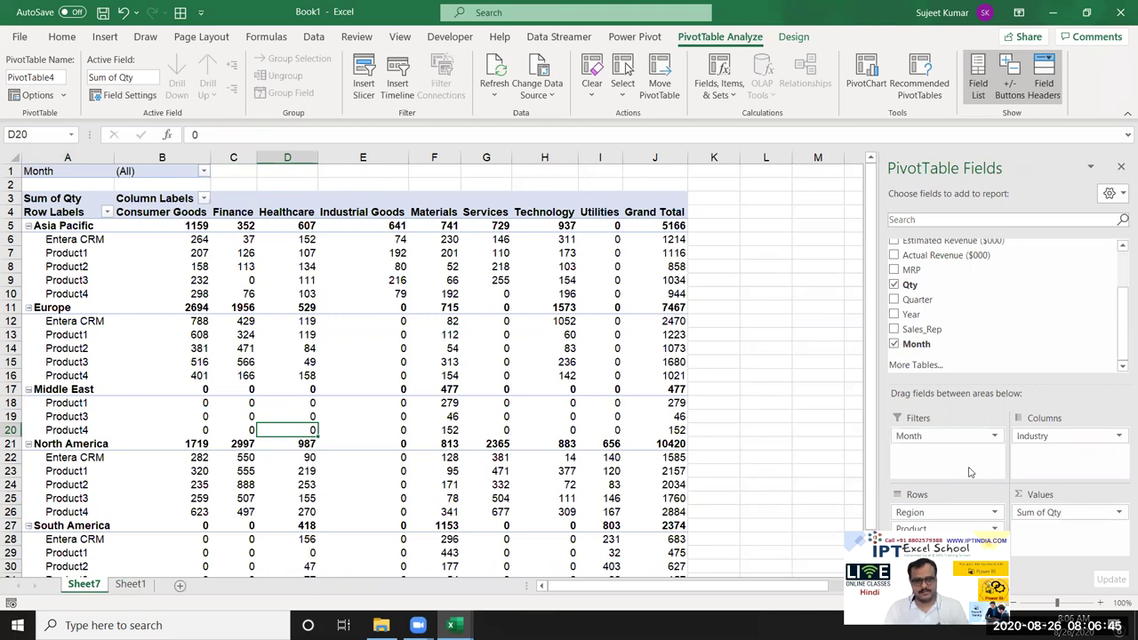
mouse_move(229, 240)
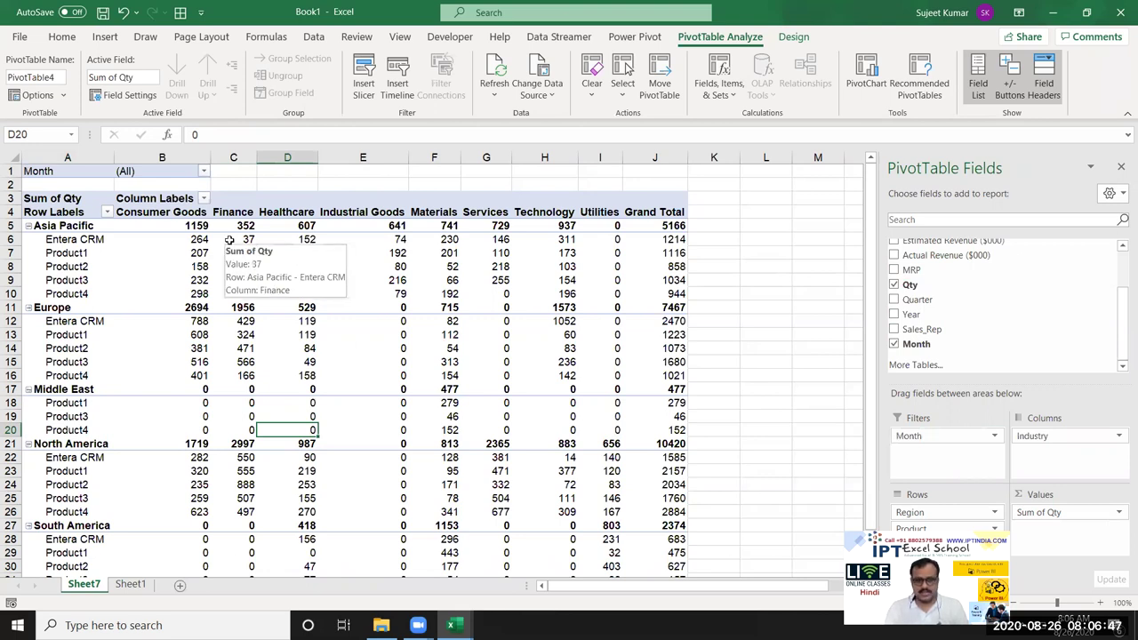
click(205, 171)
click(59, 218)
click(131, 361)
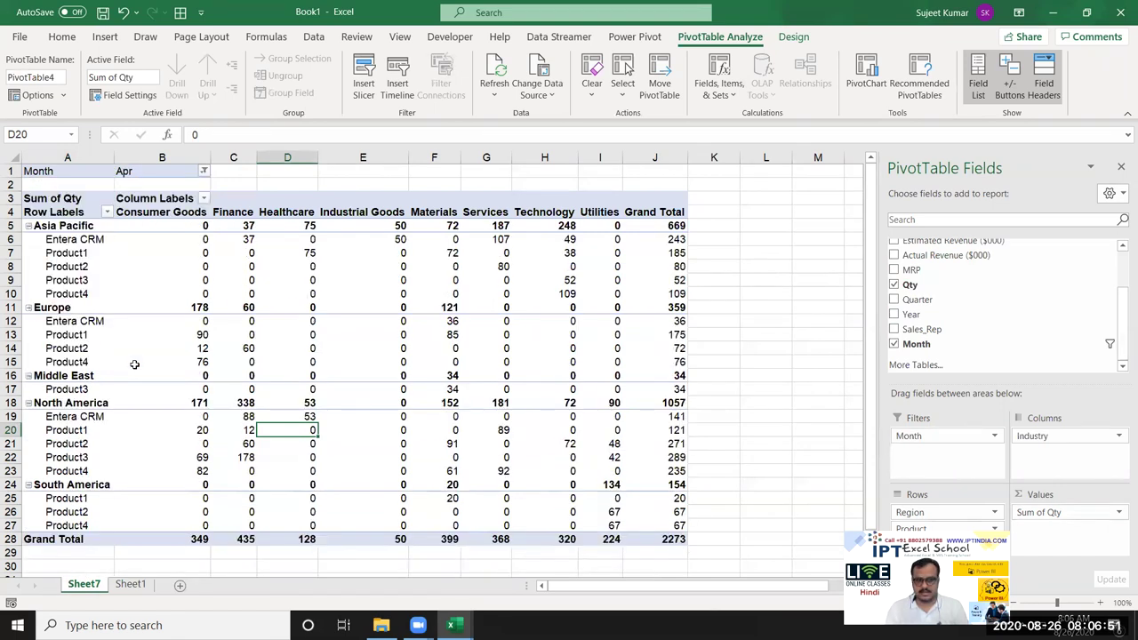
click(205, 172)
click(55, 206)
click(121, 361)
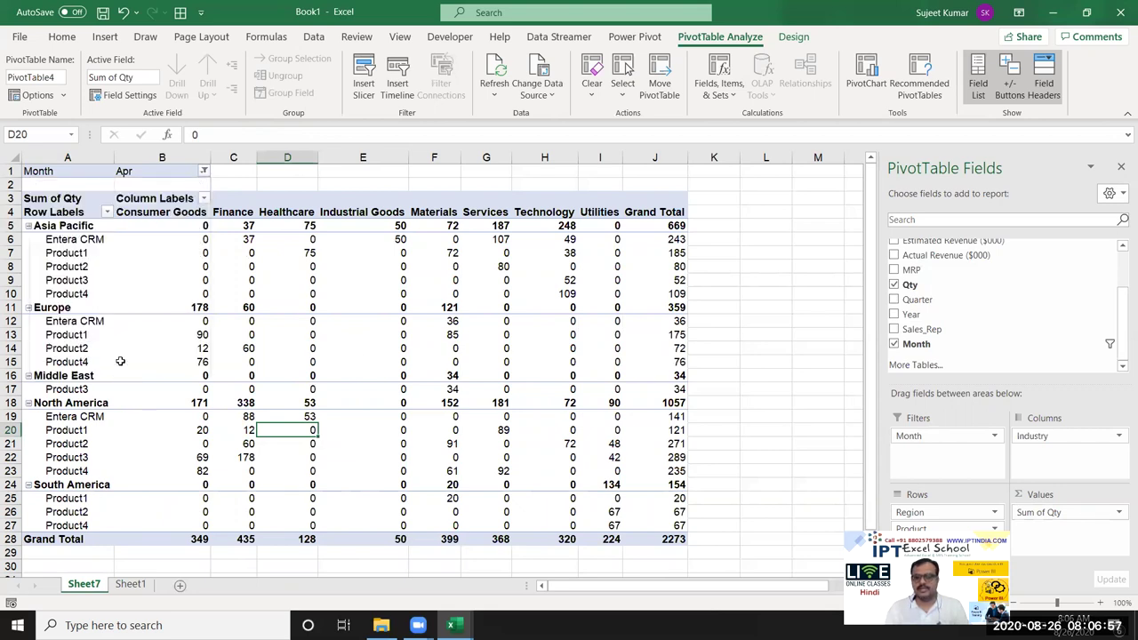
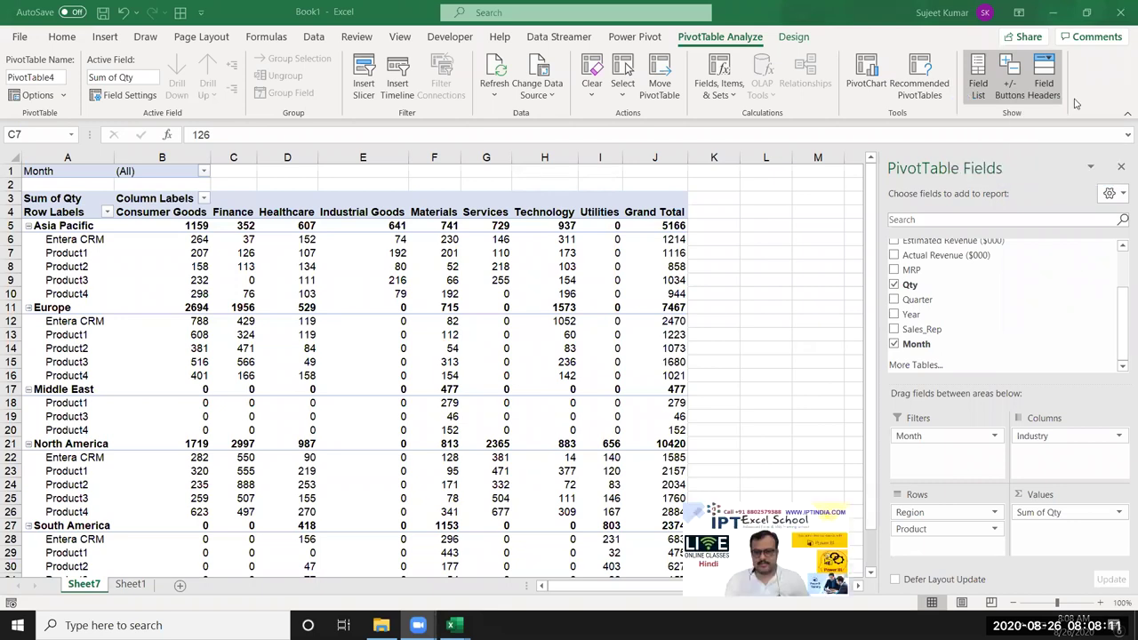
Step: Filter the Qty pivot by Month to Apr, then May, then back to all months
click(242, 307)
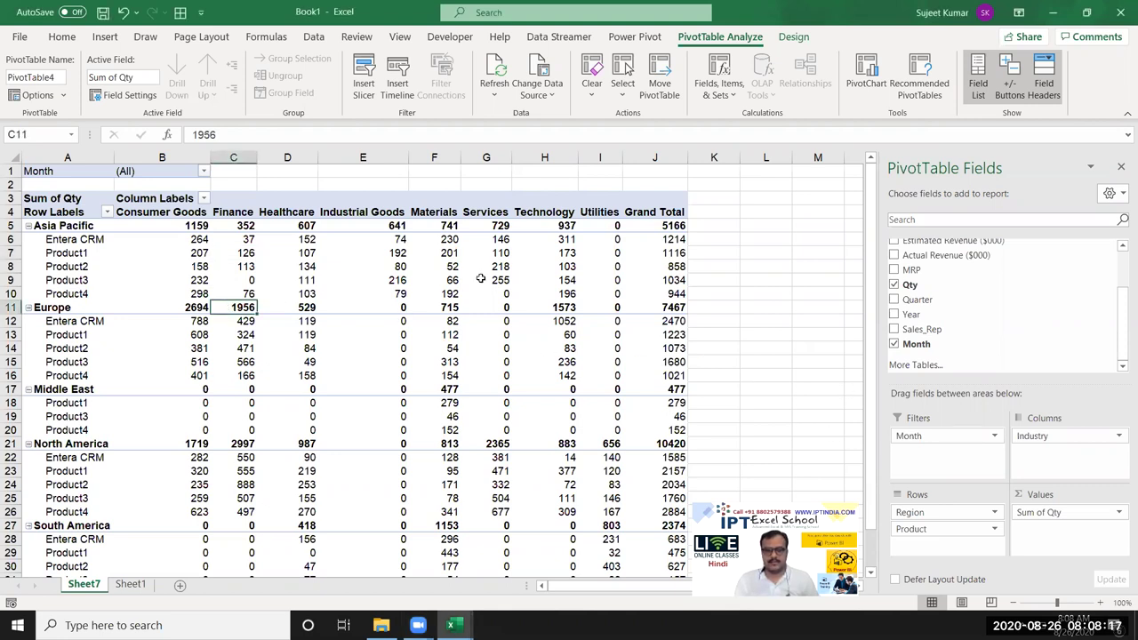
click(203, 170)
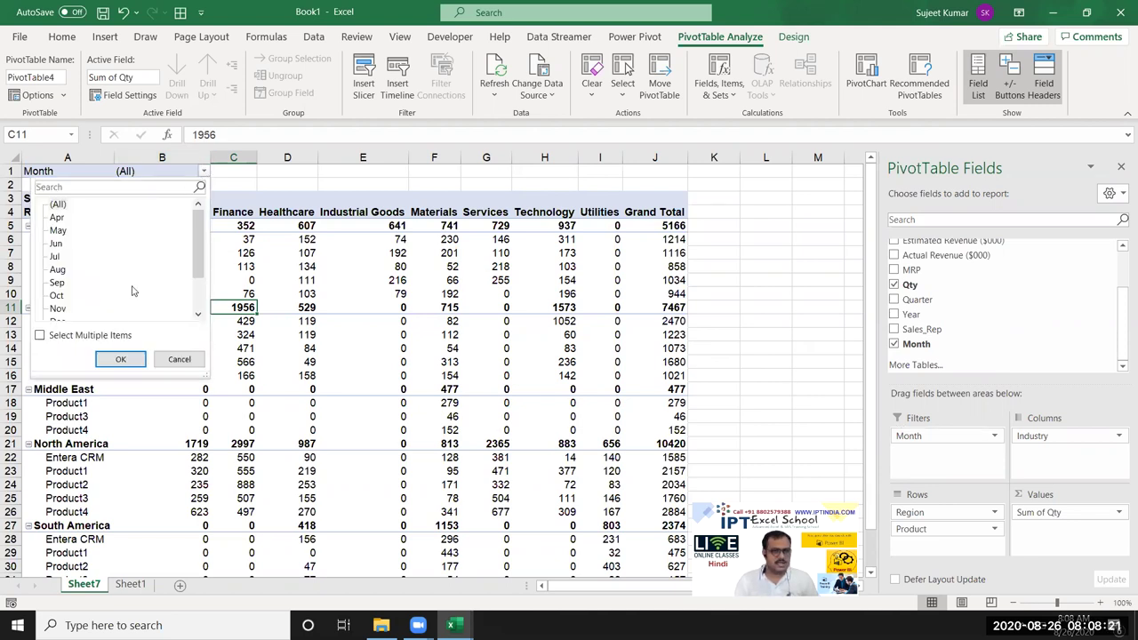
click(290, 265)
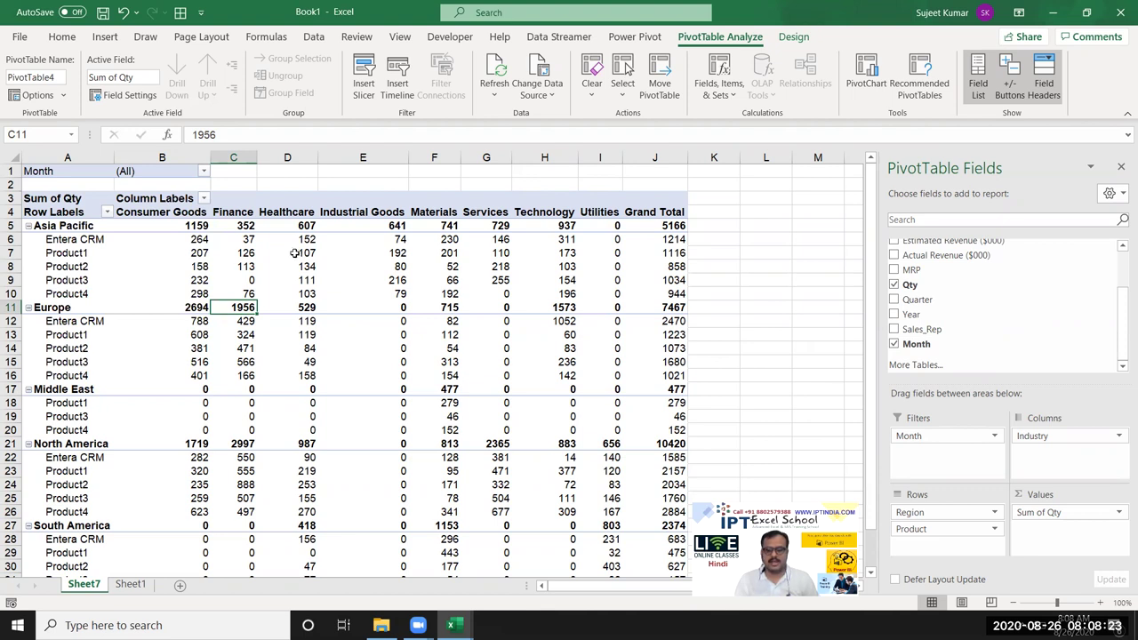
mouse_move(295, 253)
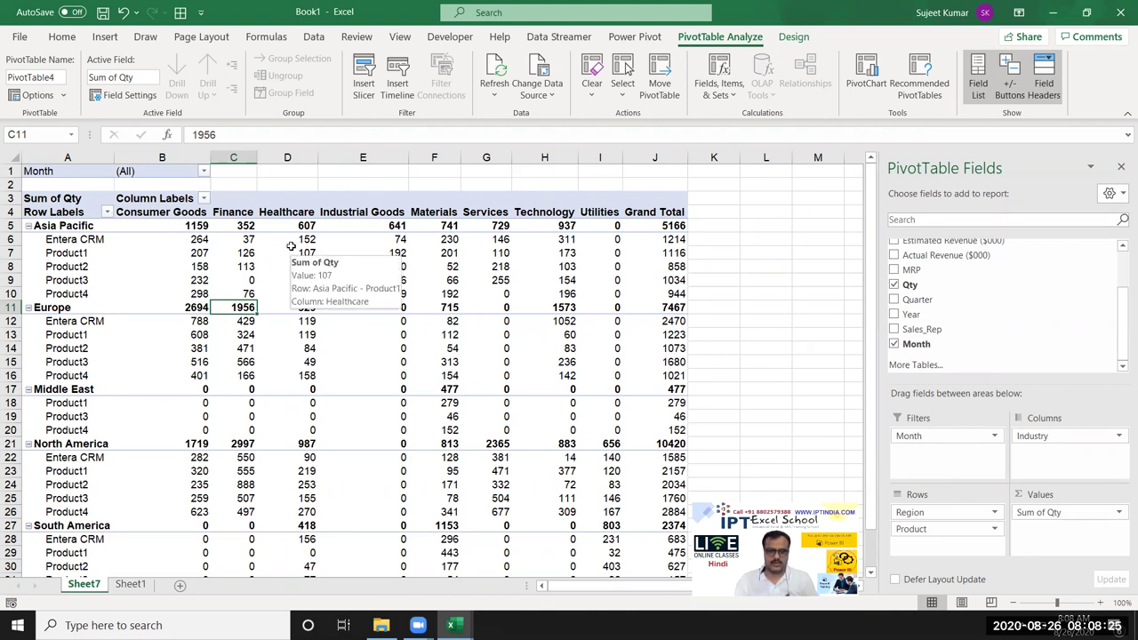
click(203, 171)
click(56, 217)
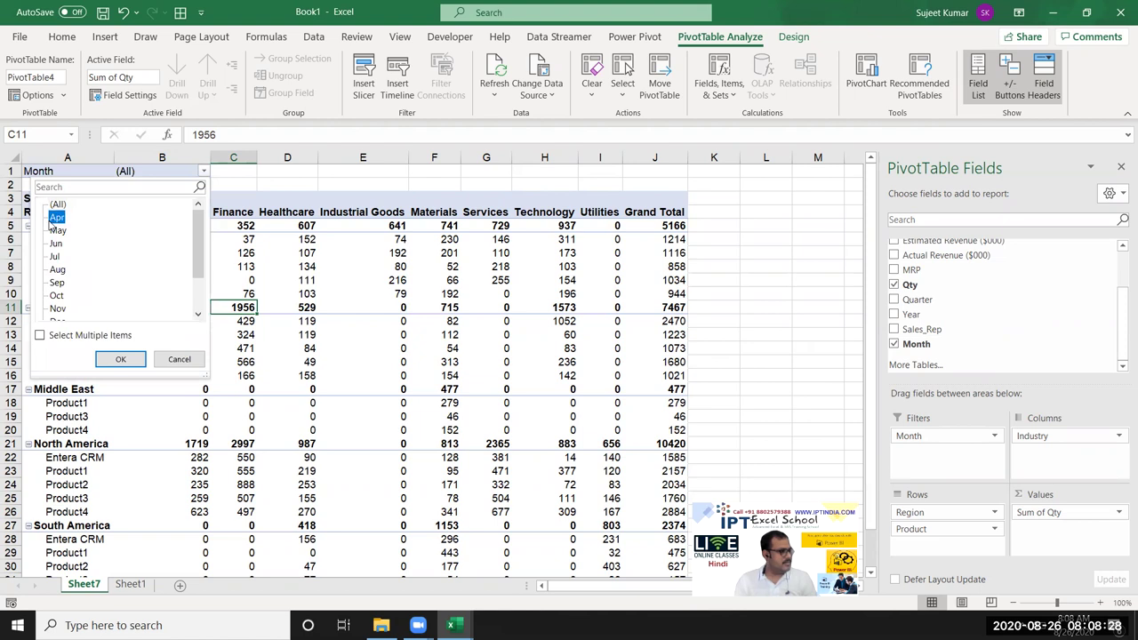
click(121, 360)
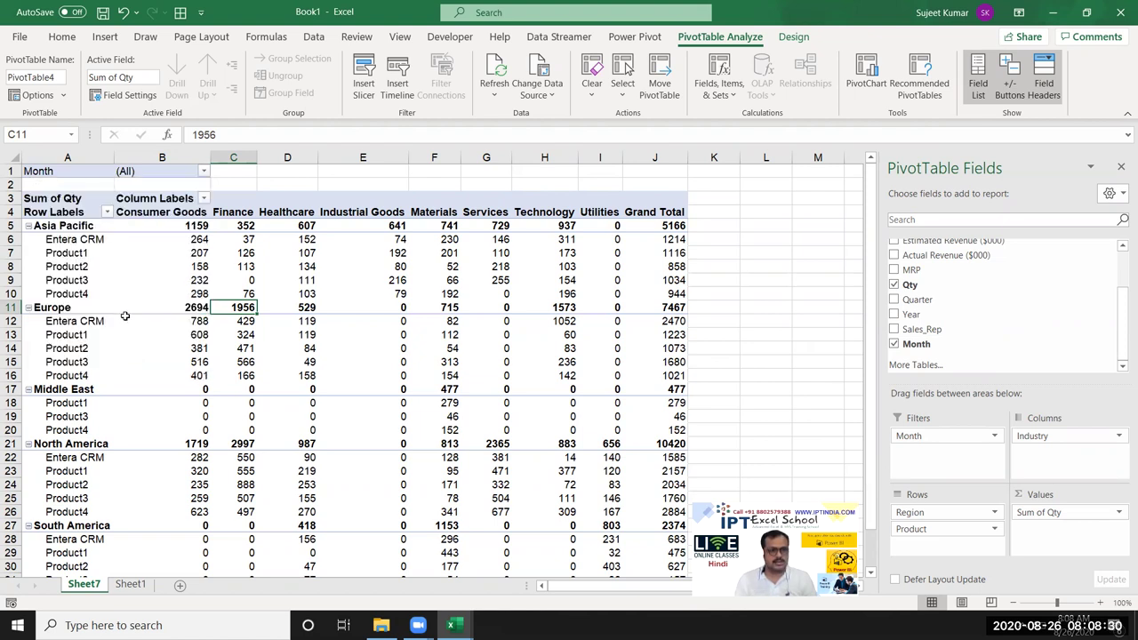
click(205, 172)
click(59, 231)
click(133, 360)
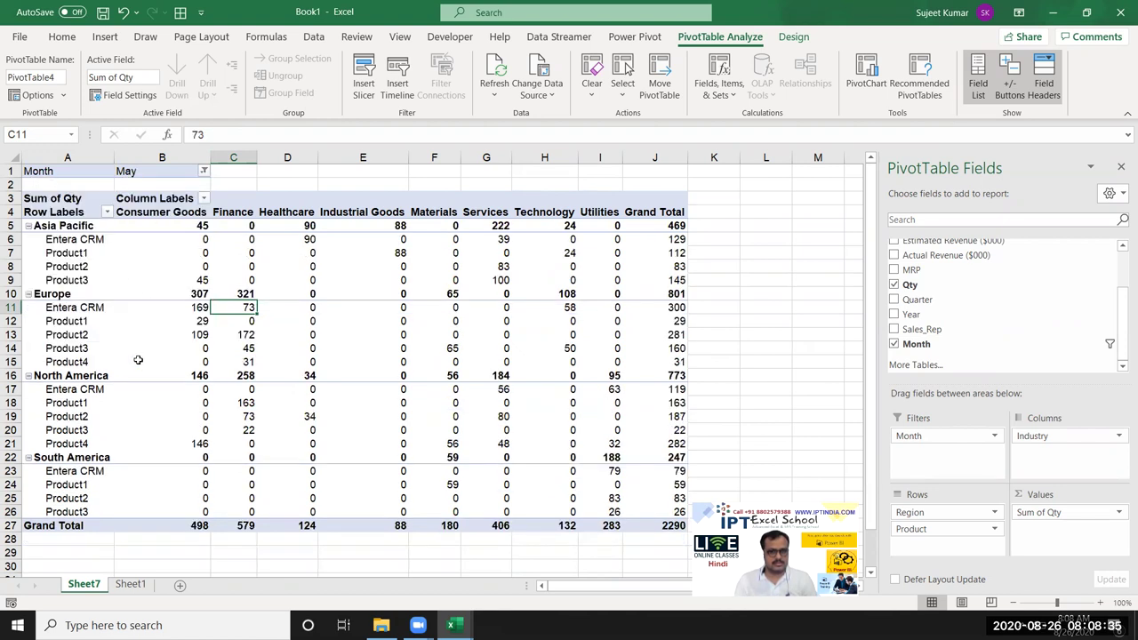
click(204, 170)
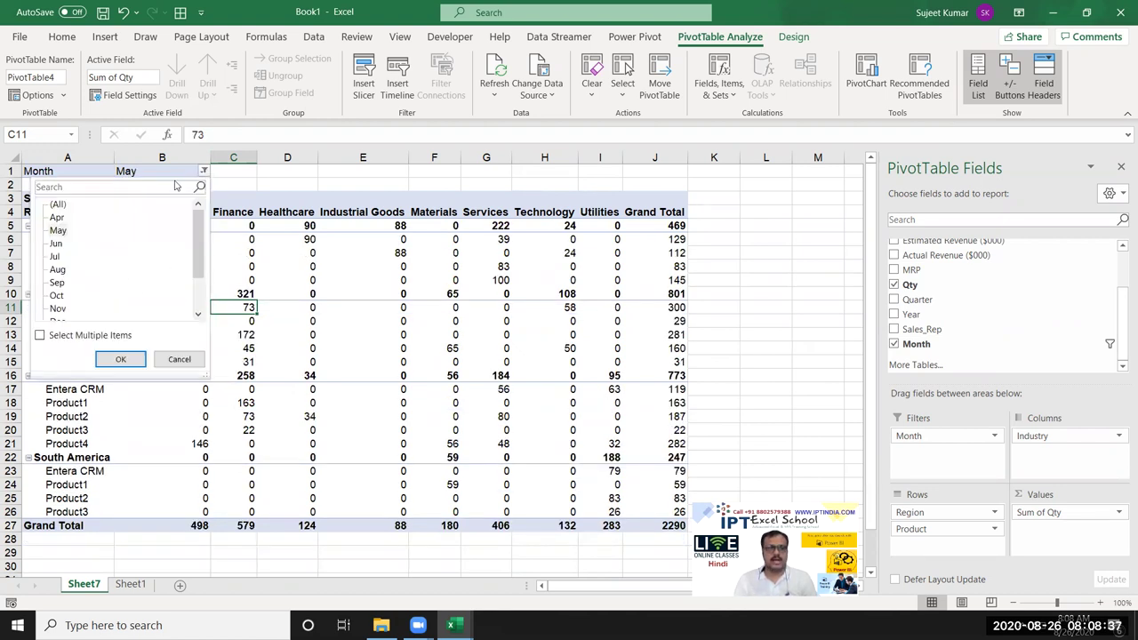
click(122, 357)
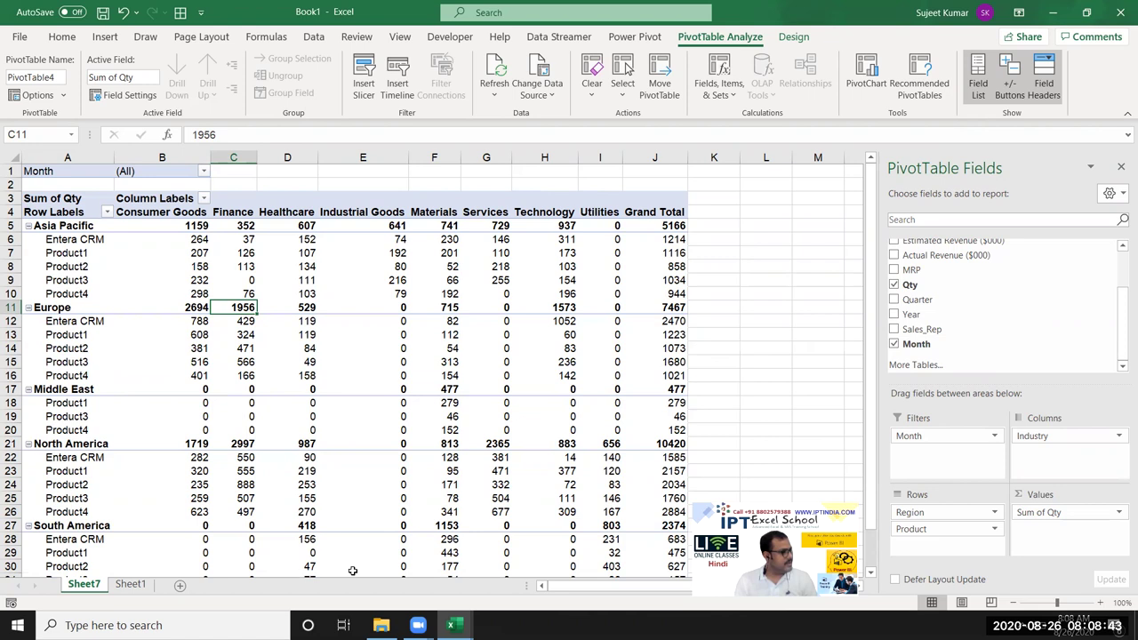
Step: Run Show Report Filter Pages on Month to create one sheet per month, Apr–Mar
mouse_move(458, 576)
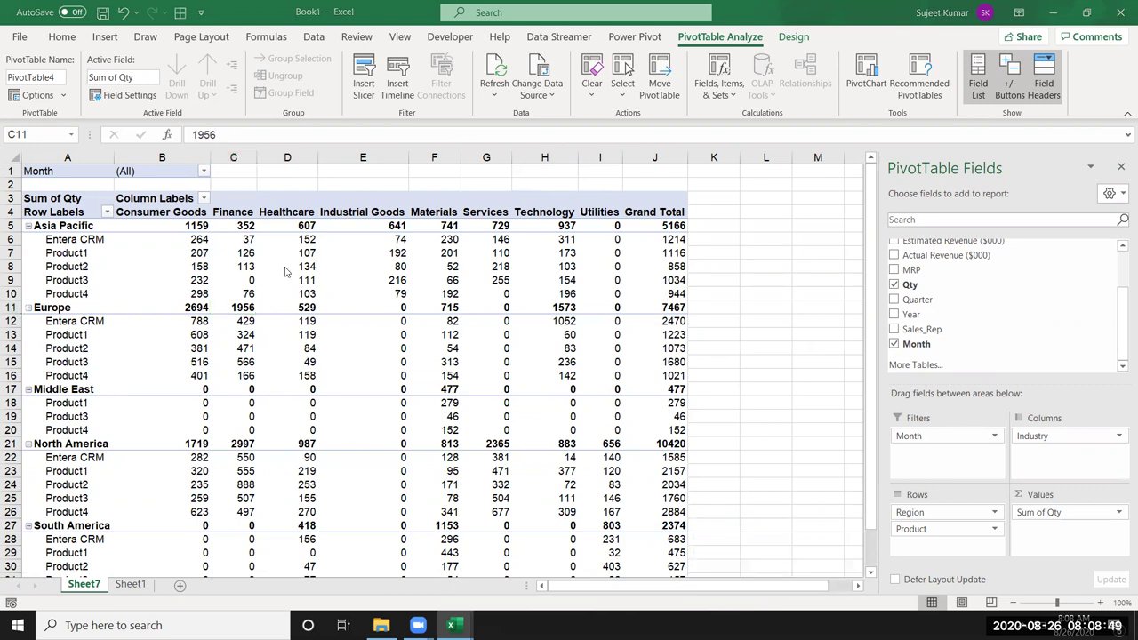
click(178, 253)
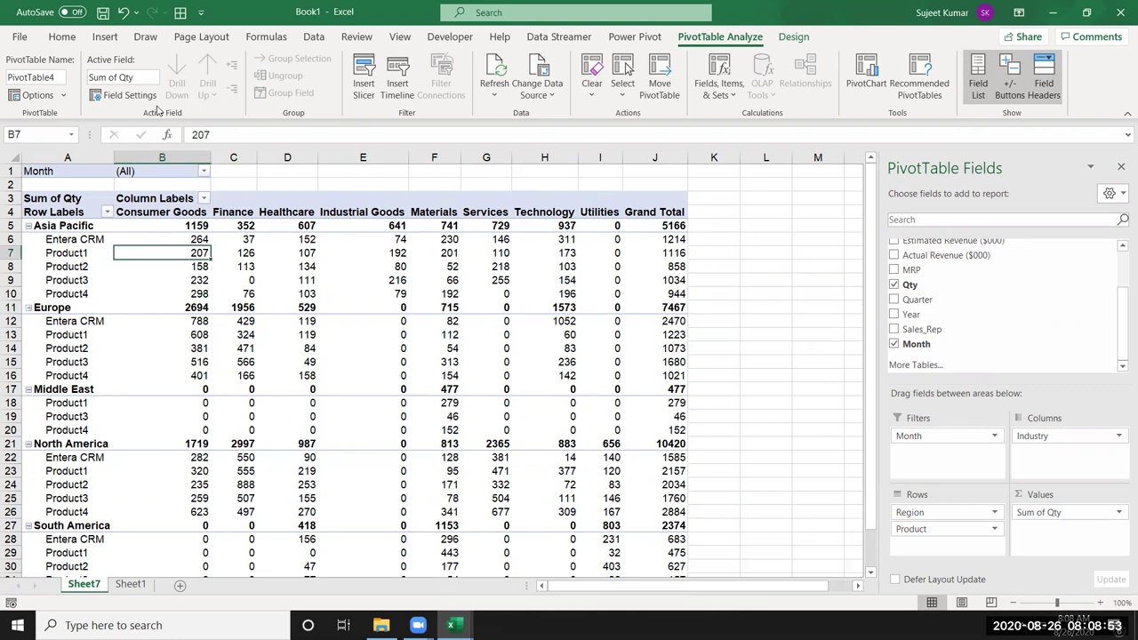
click(60, 96)
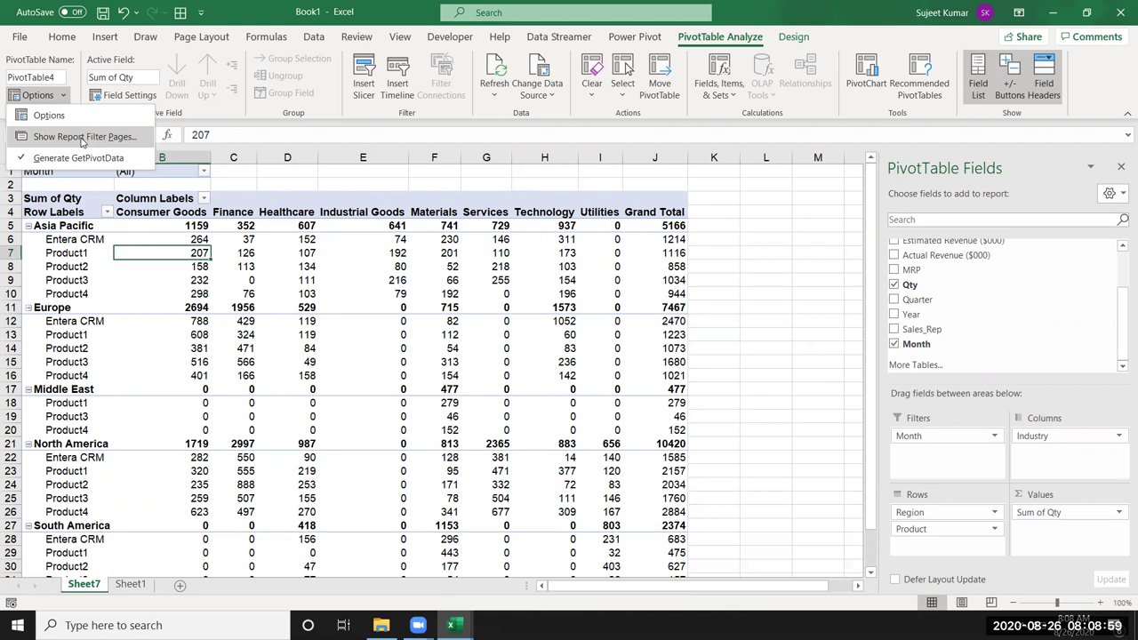
click(83, 138)
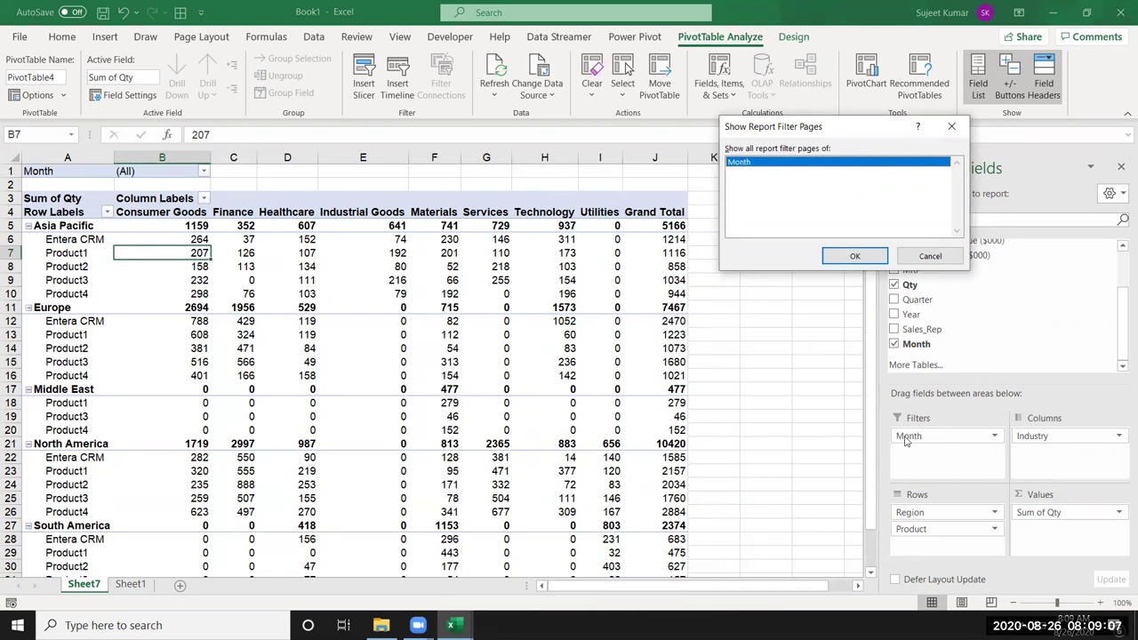
drag(761, 129, 632, 128)
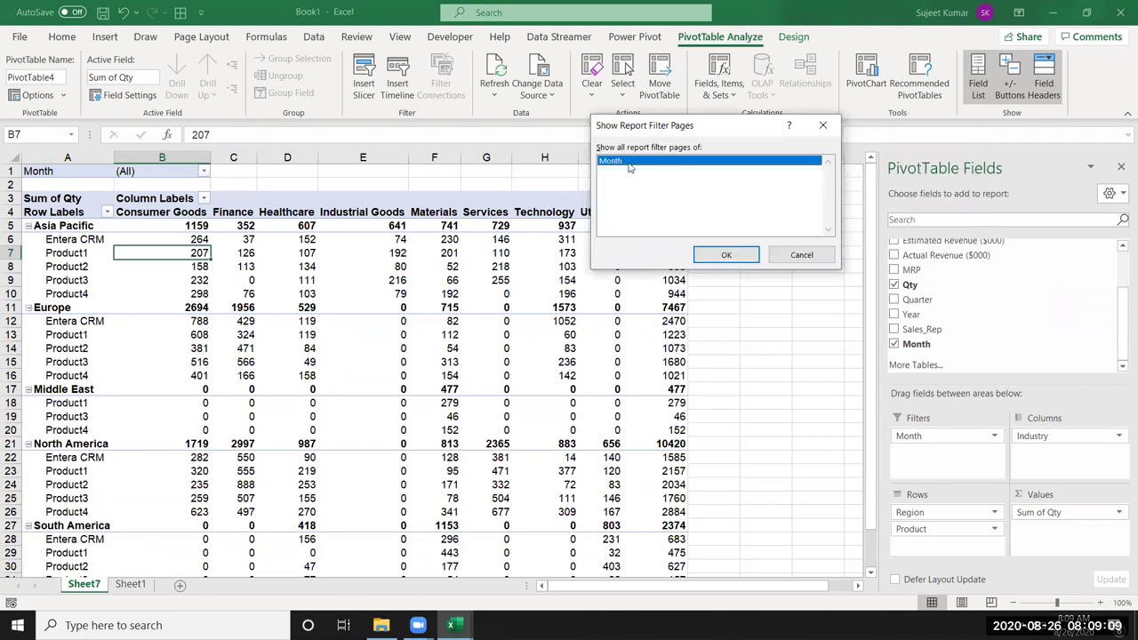
click(725, 254)
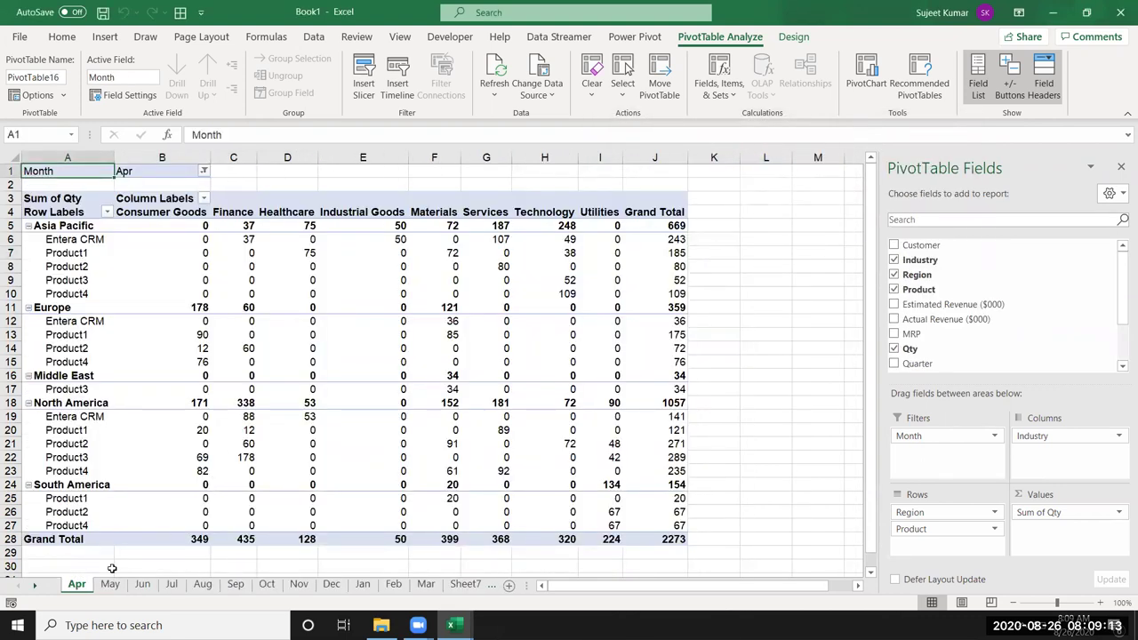
Step: Browse forward through the generated month sheets from May to Jan
click(109, 585)
click(143, 584)
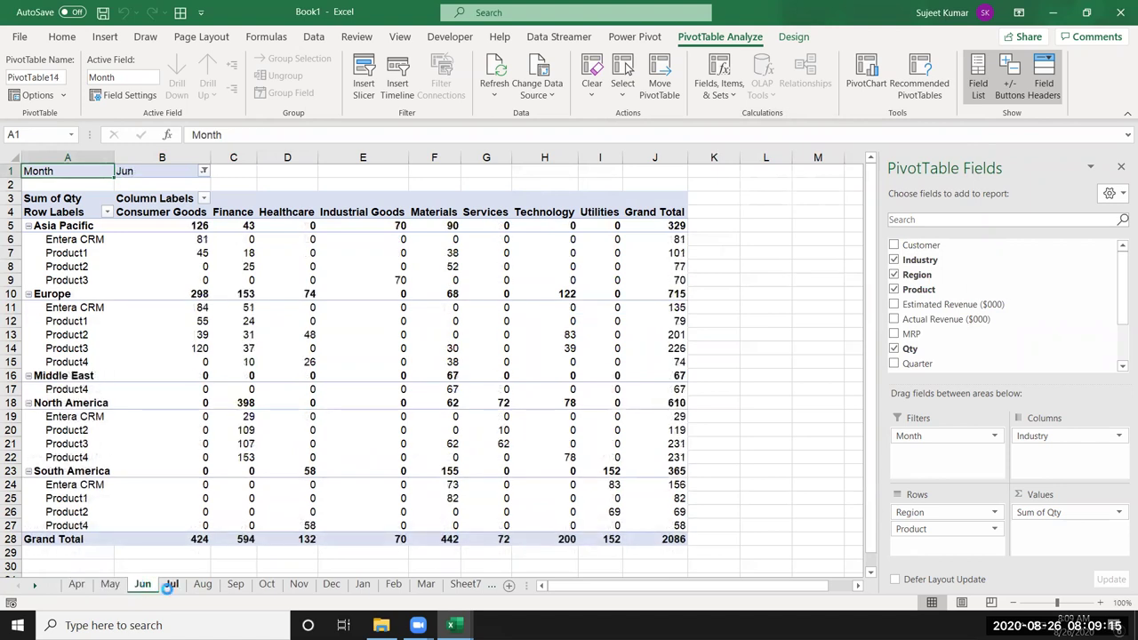
click(172, 585)
click(203, 584)
click(247, 586)
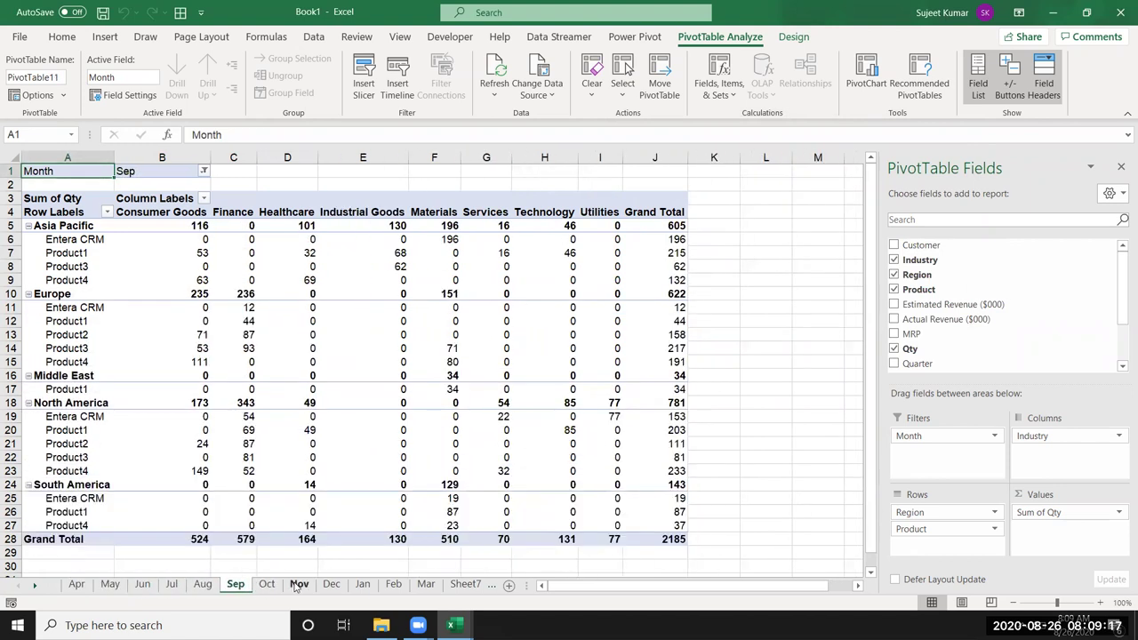
click(300, 584)
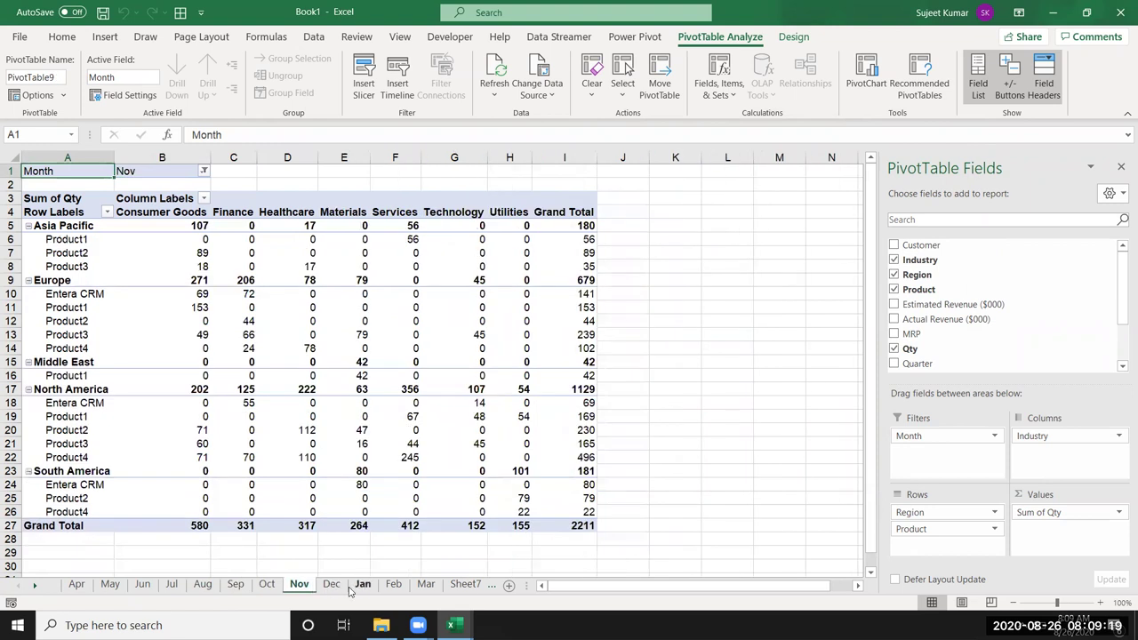
click(363, 584)
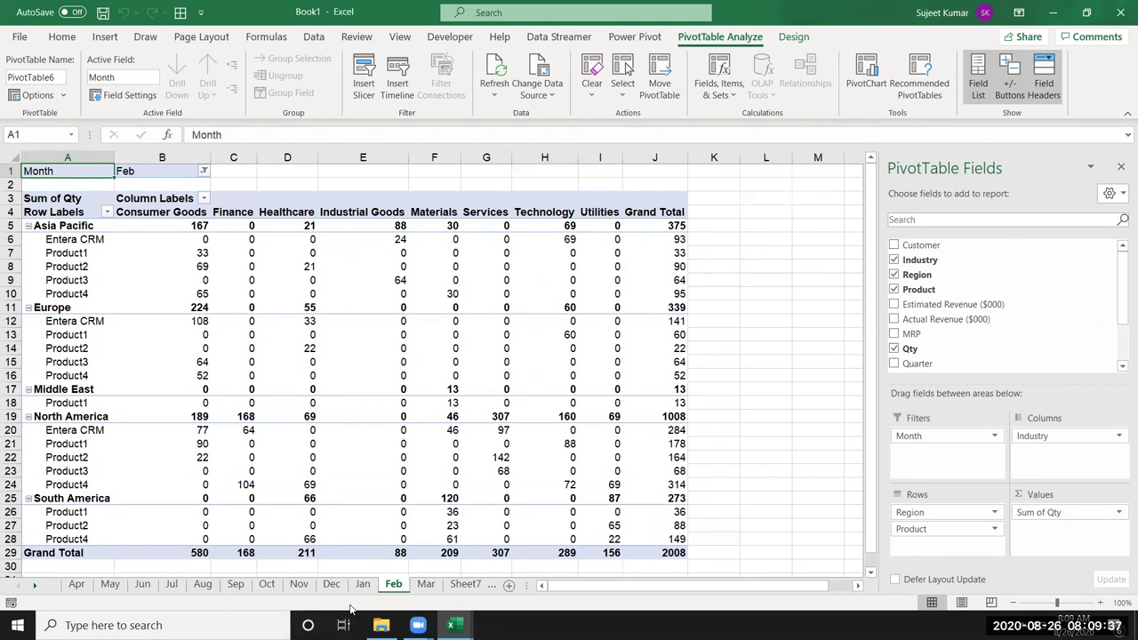
Step: Start renaming the Sep sheet, then cancel so it keeps the name Sep
click(237, 585)
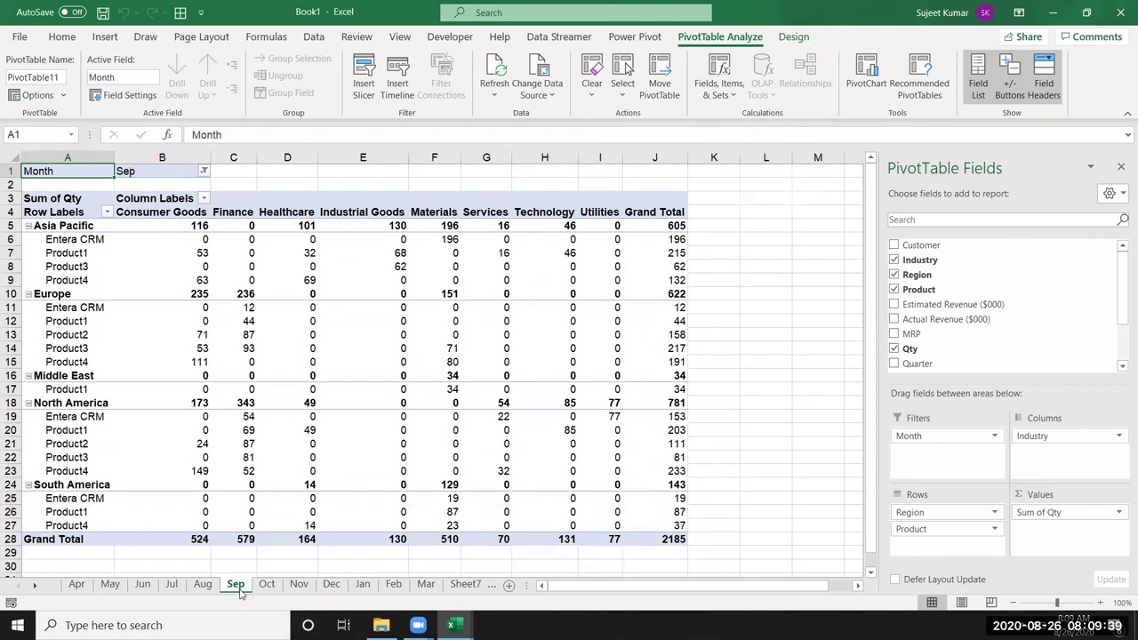
double_click(236, 585)
text(10)
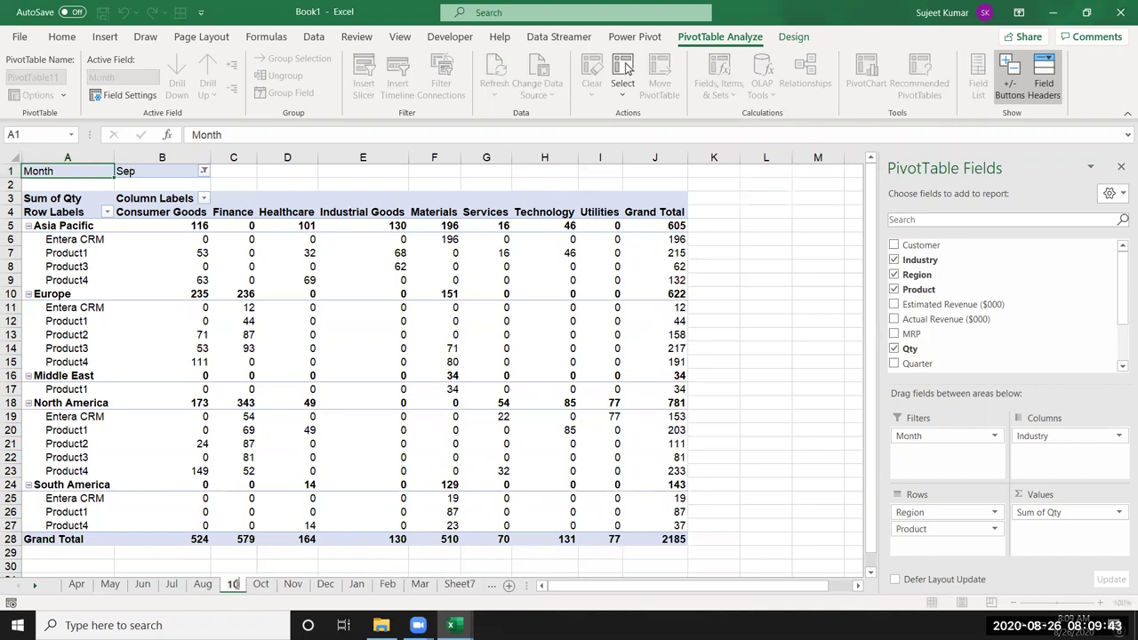
key(Escape)
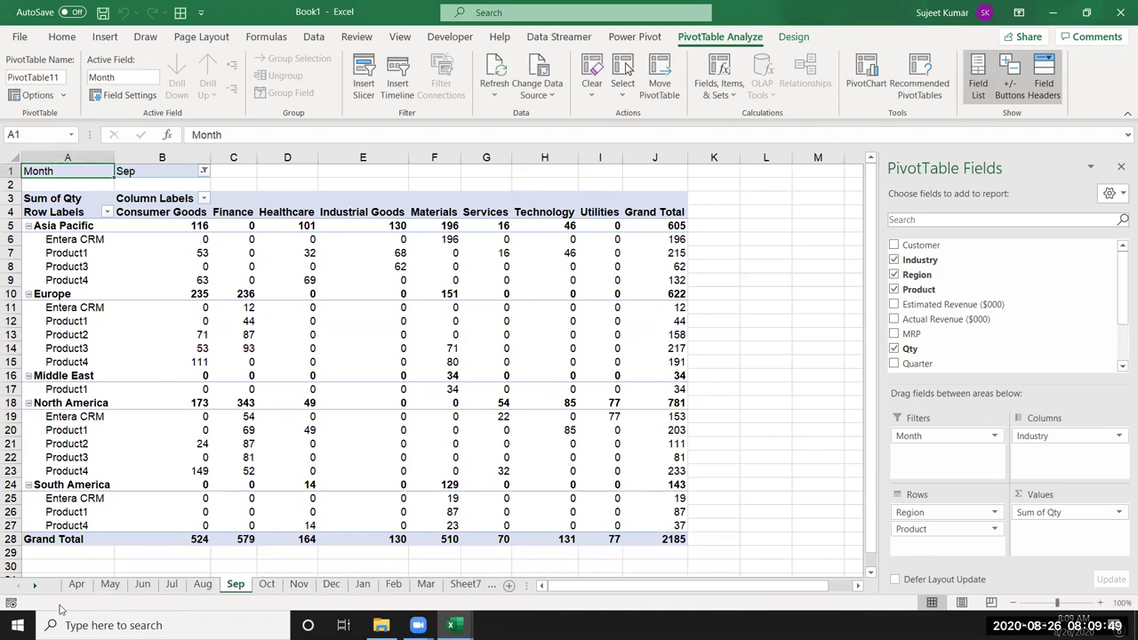
Step: Step back from Sheet7 through Mar to the May sheet, showing its 2290 total
click(34, 584)
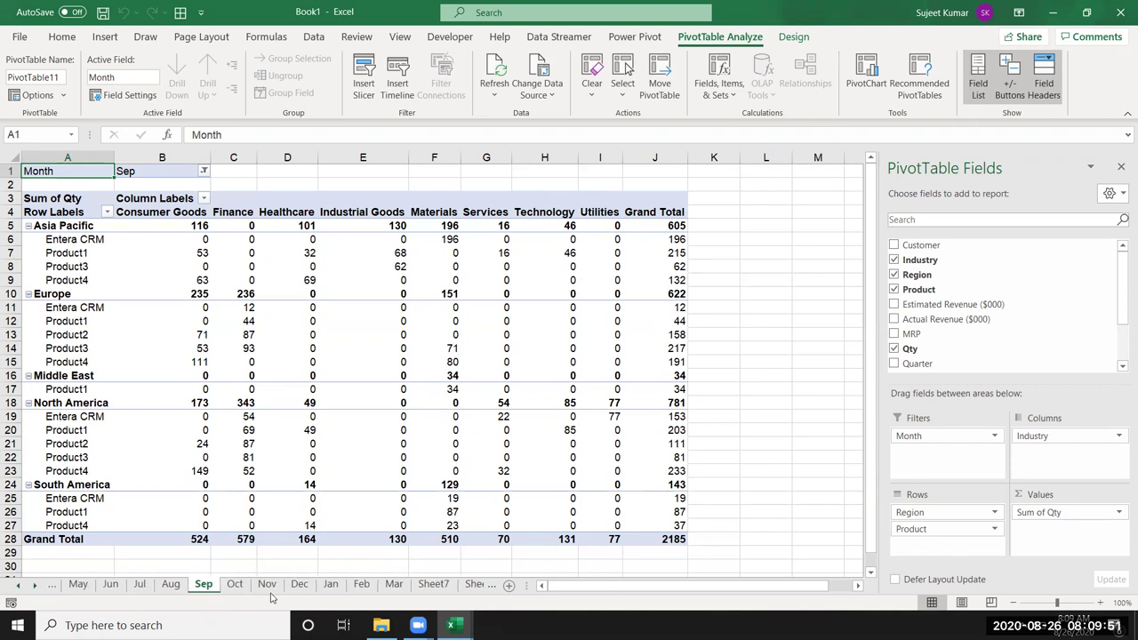
click(433, 585)
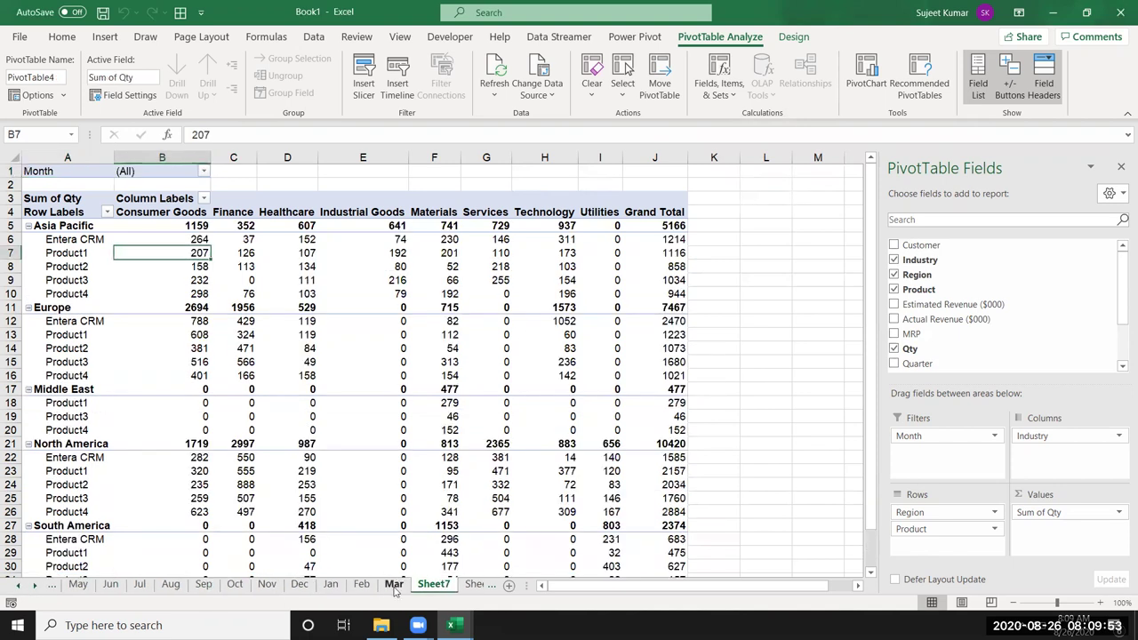
click(394, 587)
click(361, 586)
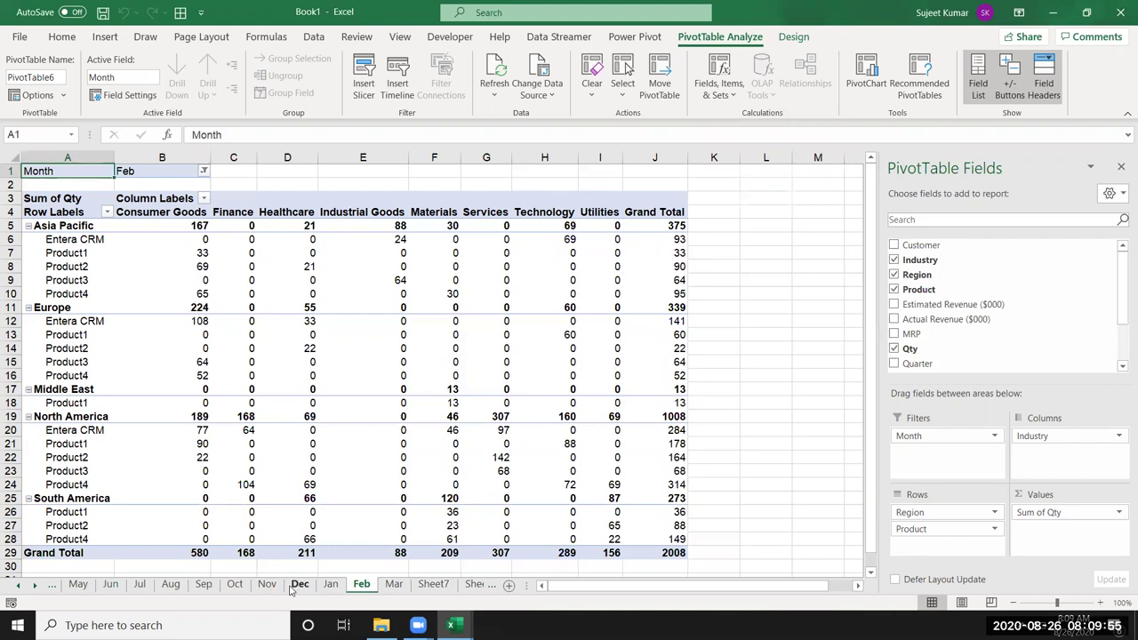
click(295, 587)
click(266, 587)
click(235, 587)
click(203, 587)
click(170, 587)
click(133, 587)
click(110, 586)
click(78, 585)
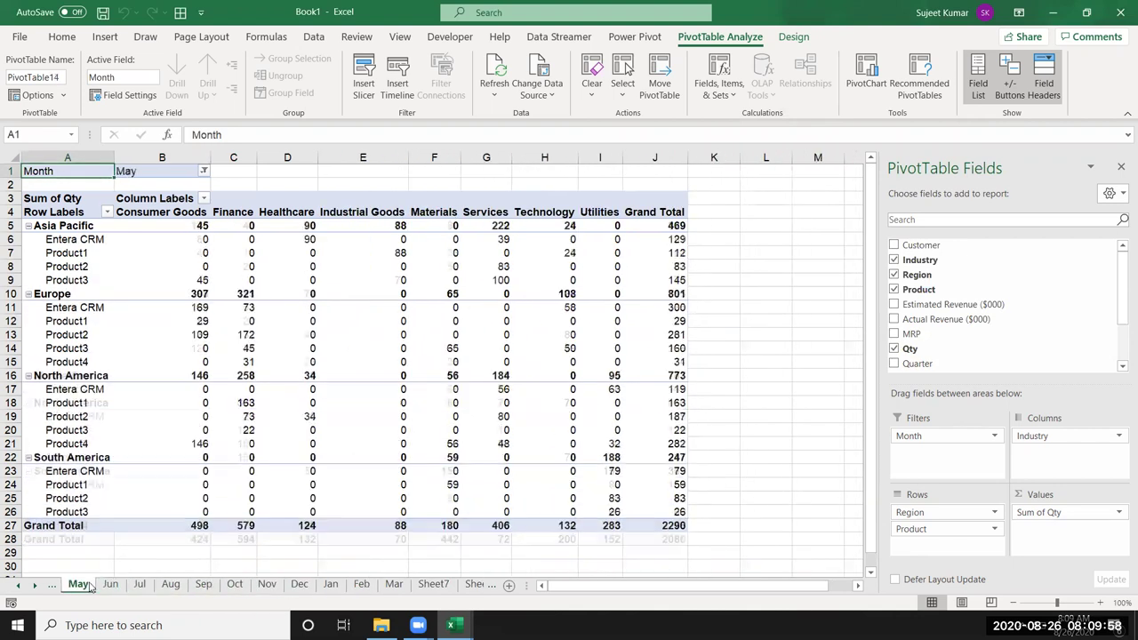
click(20, 587)
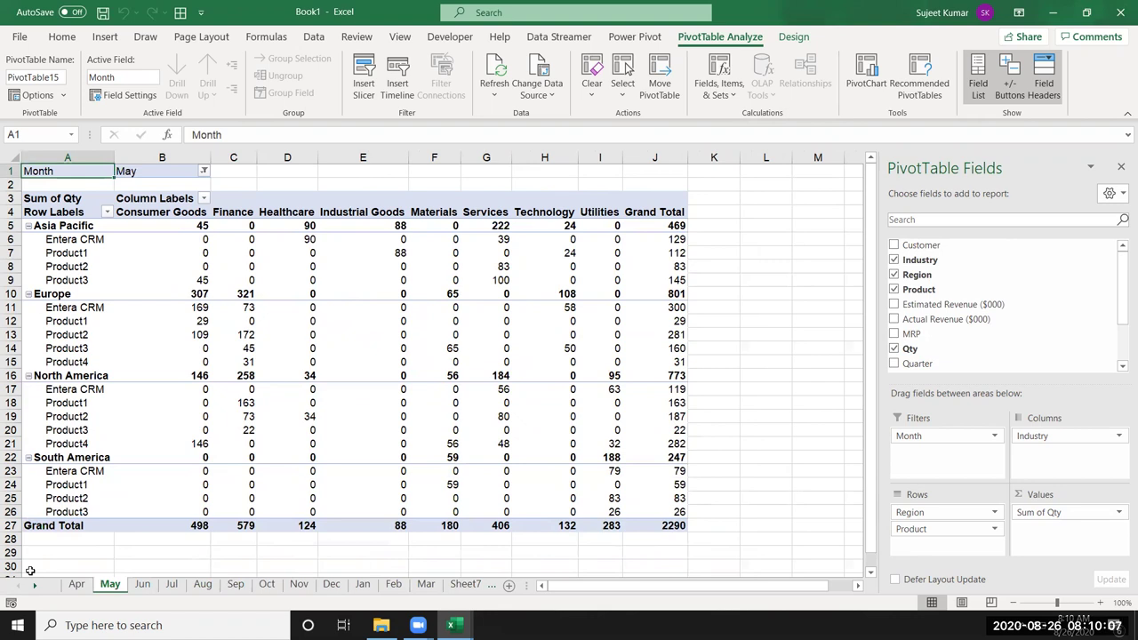
click(32, 588)
click(32, 587)
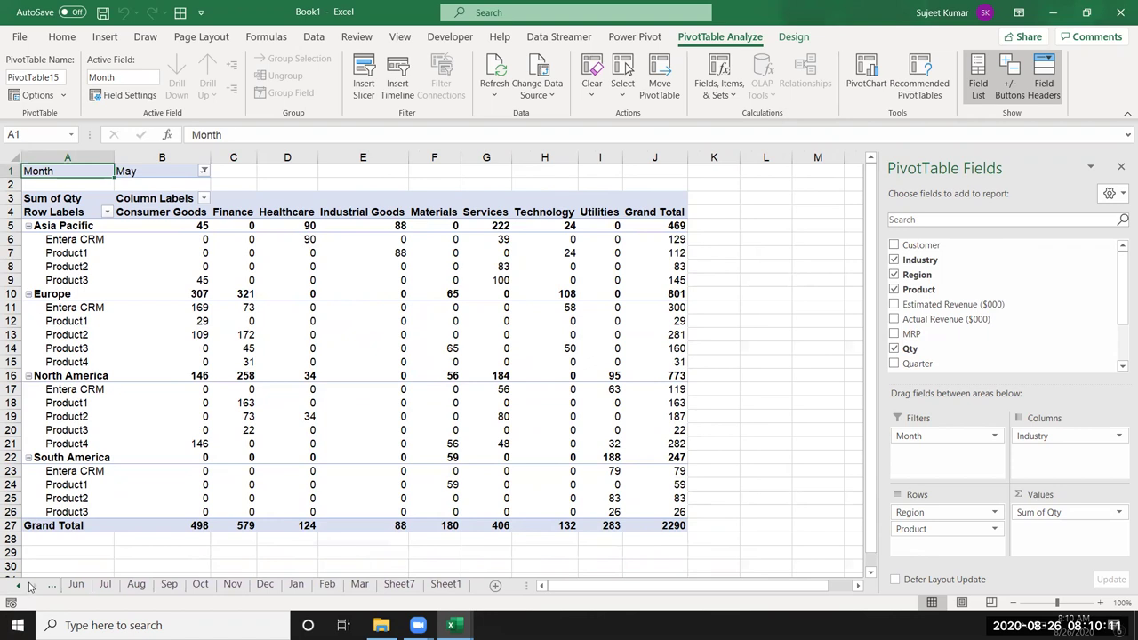
Step: Group the Apr–Mar month sheets with Sheet7 and delete them
click(399, 588)
click(447, 588)
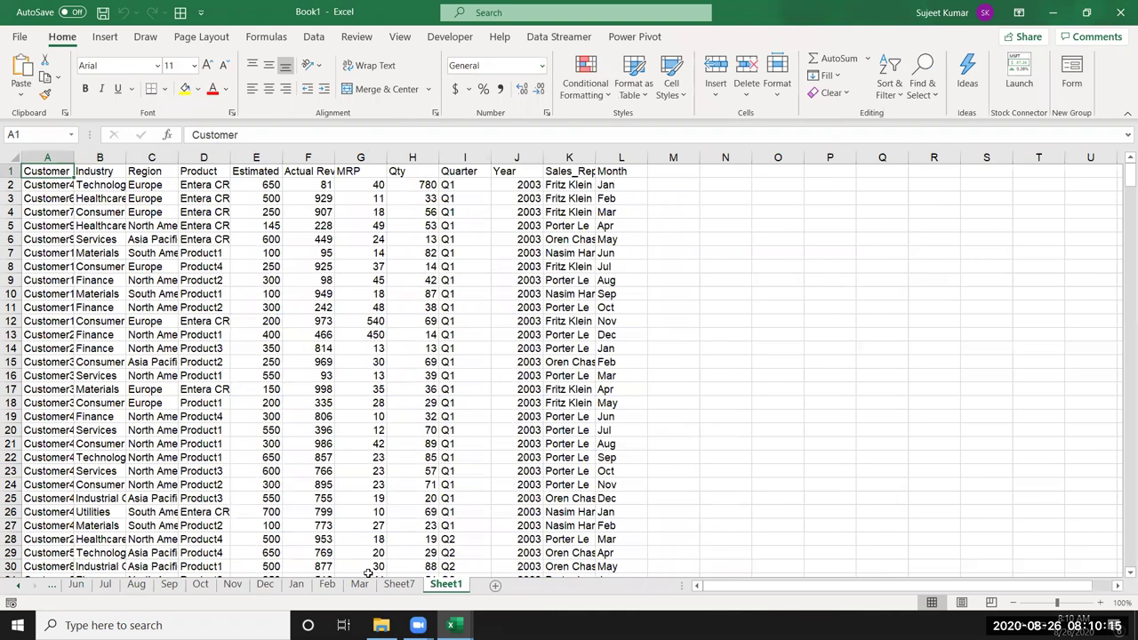
click(398, 588)
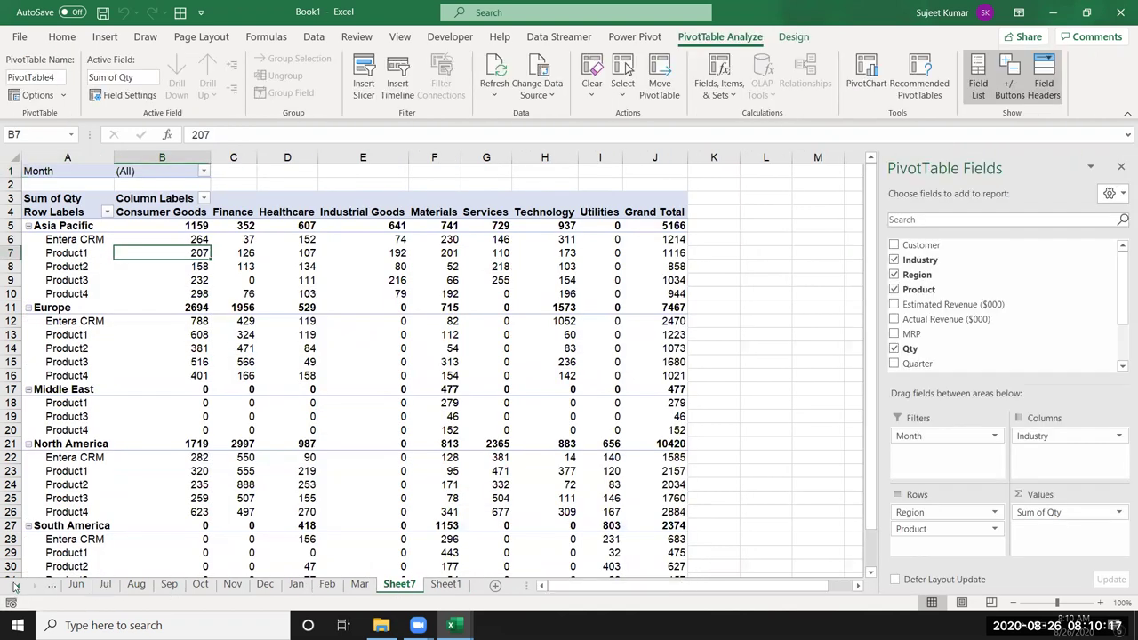
click(40, 582)
click(40, 583)
shift+click(73, 584)
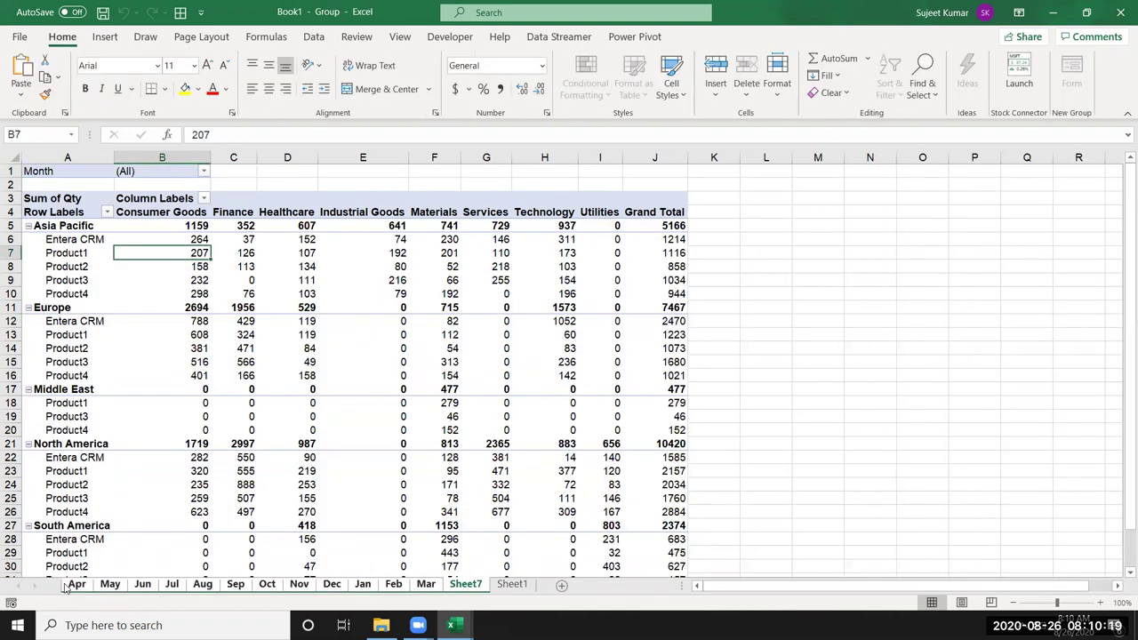
right_click(74, 584)
click(106, 377)
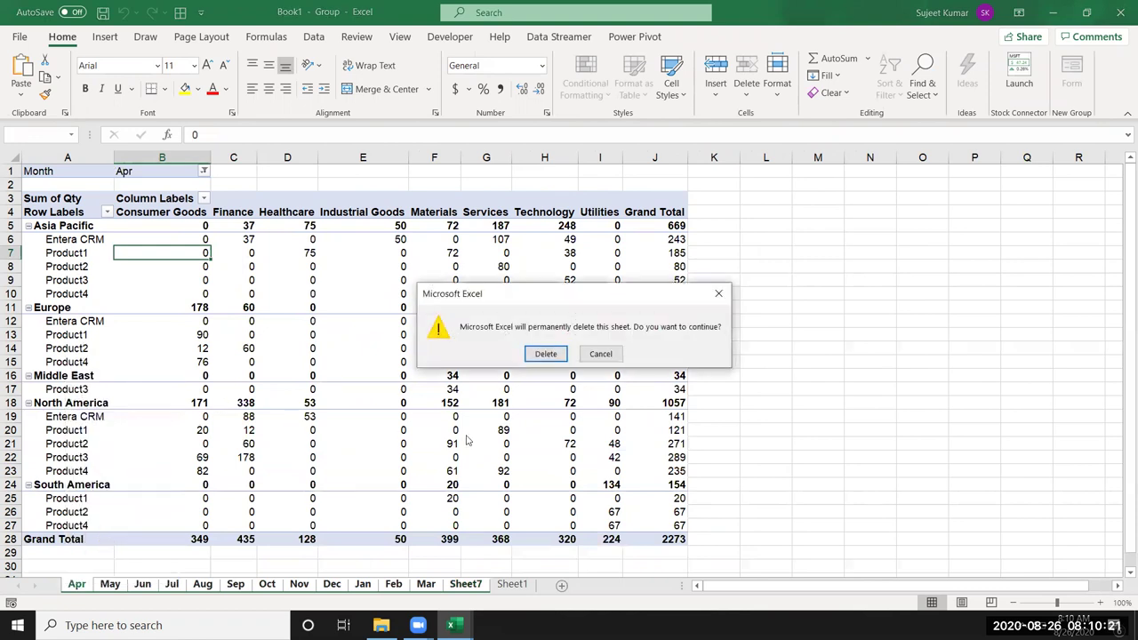
click(545, 354)
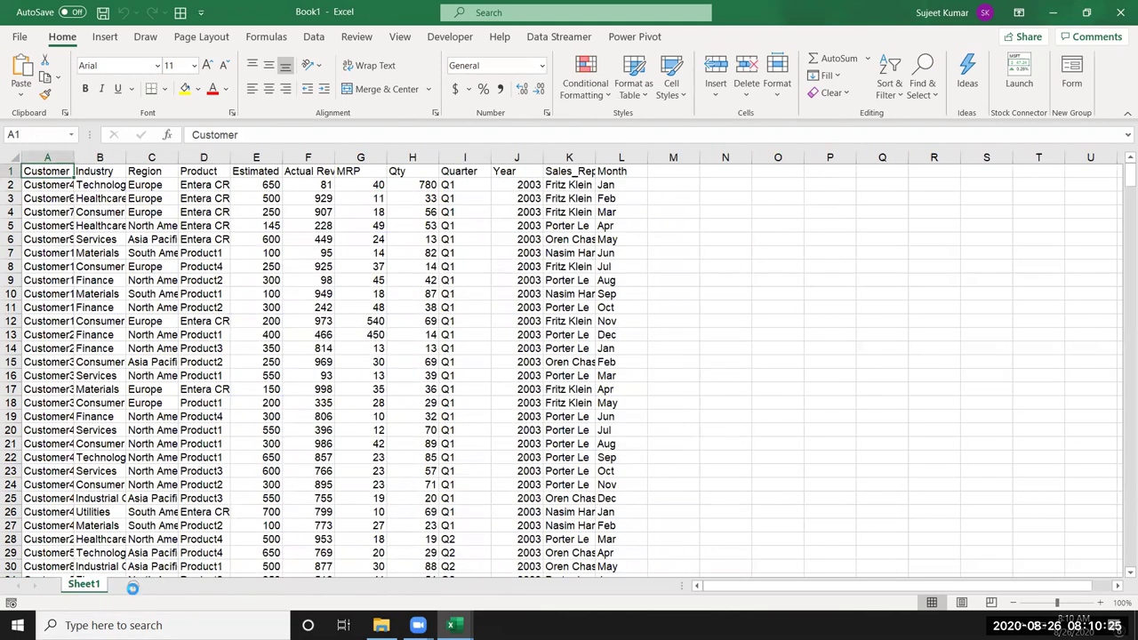
Step: Add a new blank sheet and name it Report
click(133, 587)
double_click(134, 585)
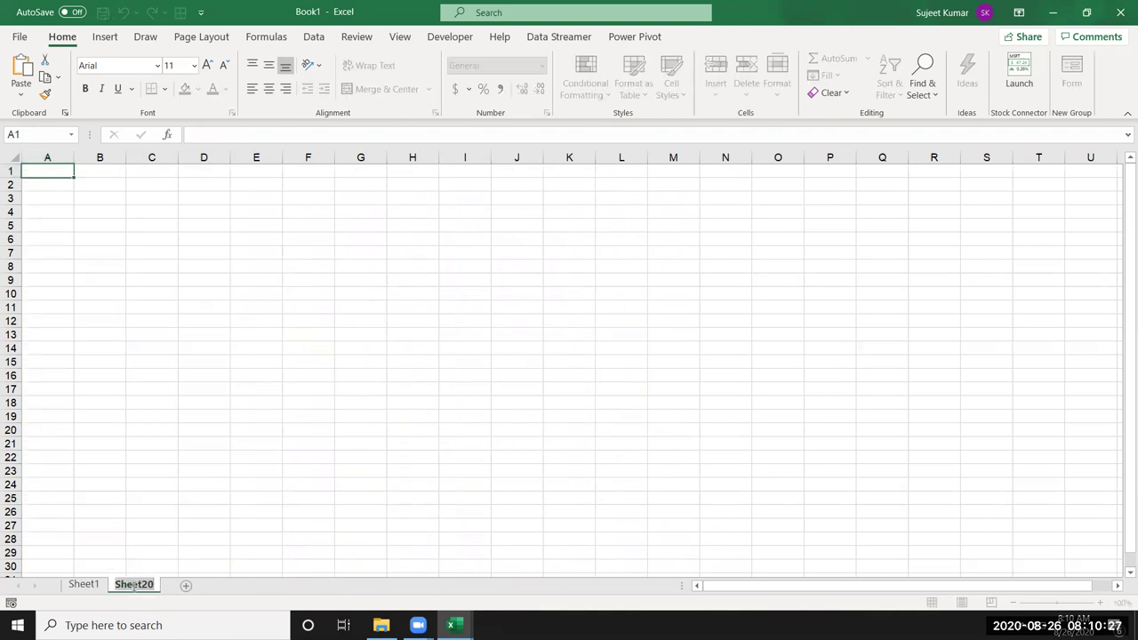
text(Report)
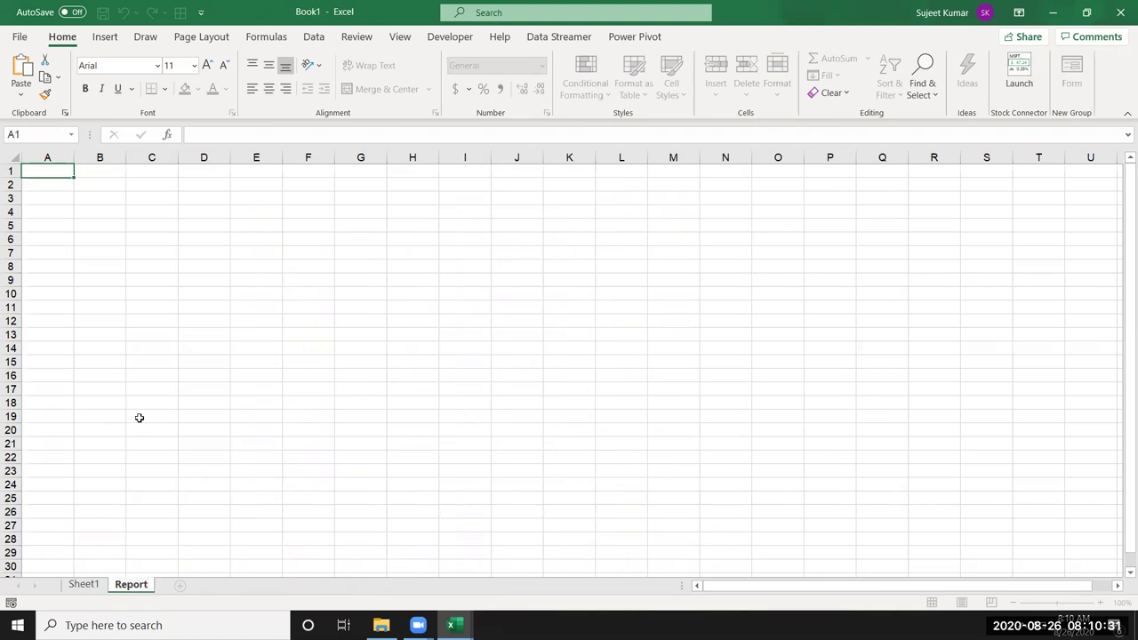
click(46, 248)
Step: Insert a PivotTable from Sheet1's A1:L504 at Report!A2 and put Month in its rows
click(84, 585)
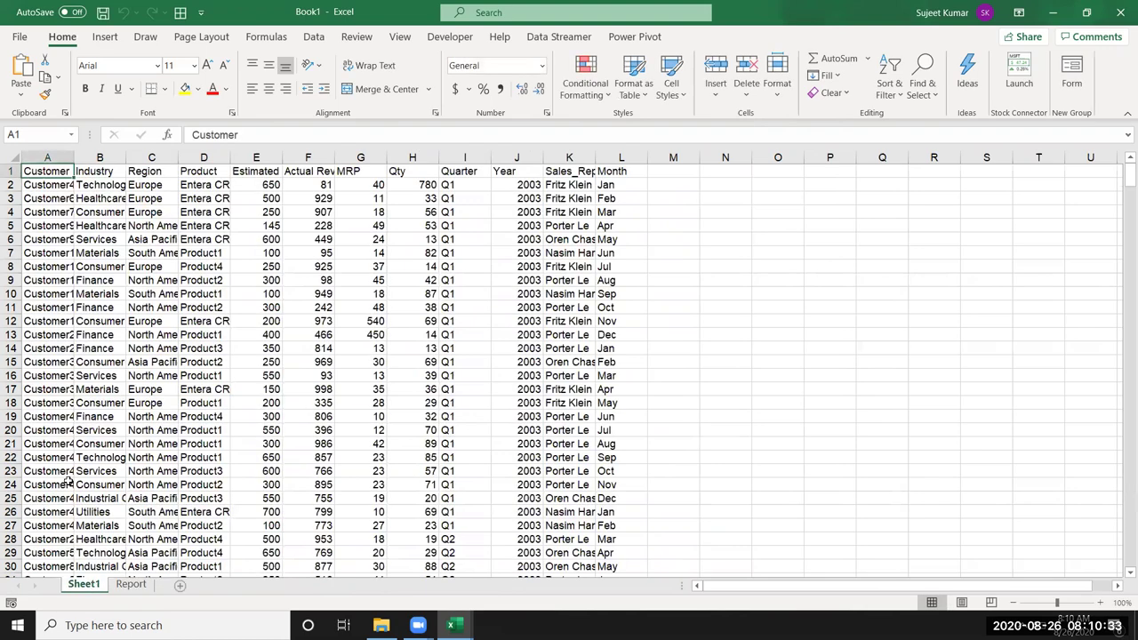
click(105, 37)
click(27, 72)
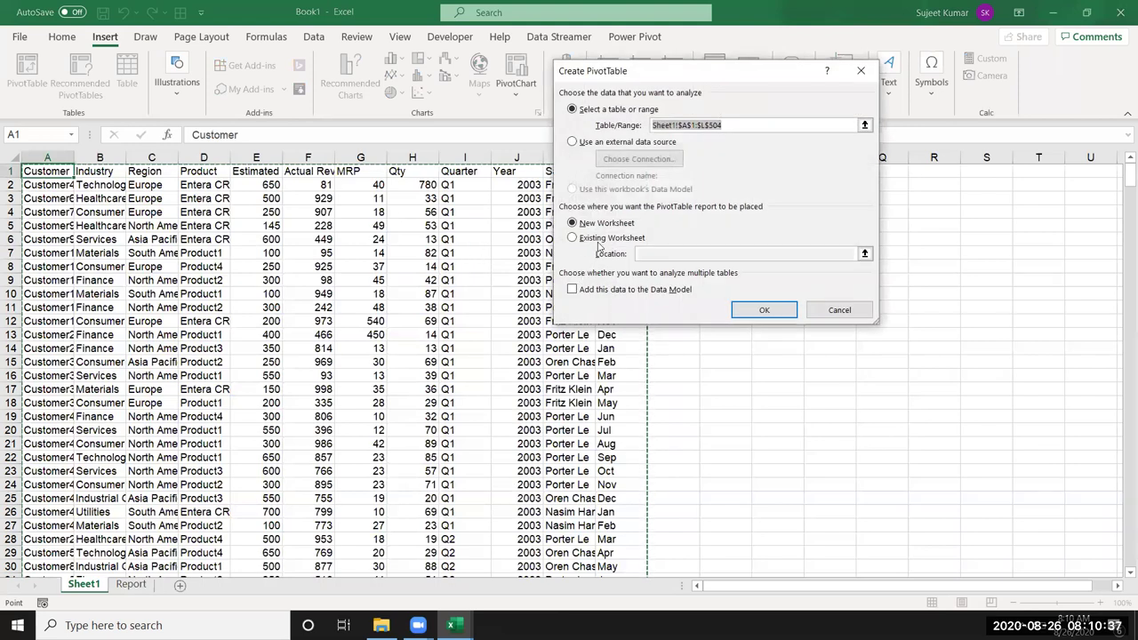
click(607, 238)
click(666, 256)
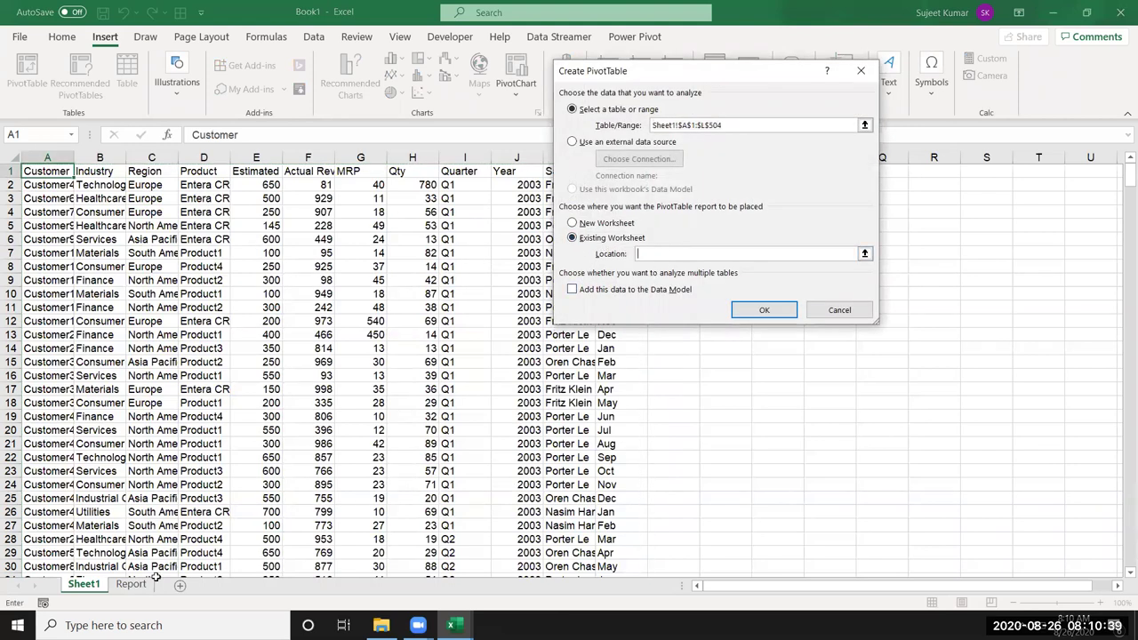
click(131, 585)
click(36, 183)
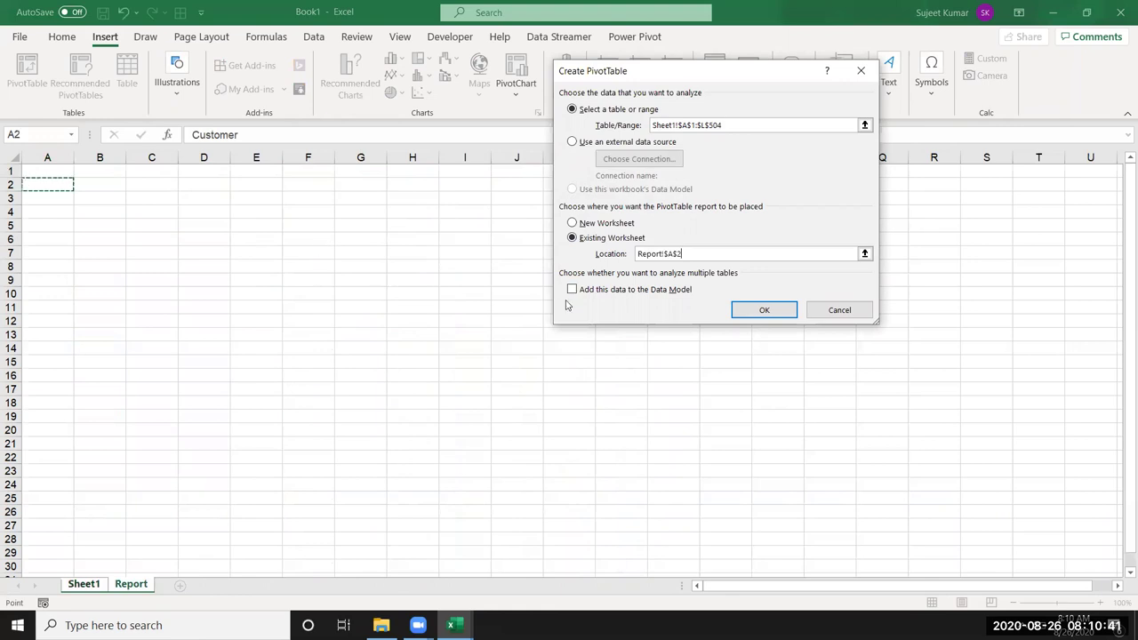
click(764, 310)
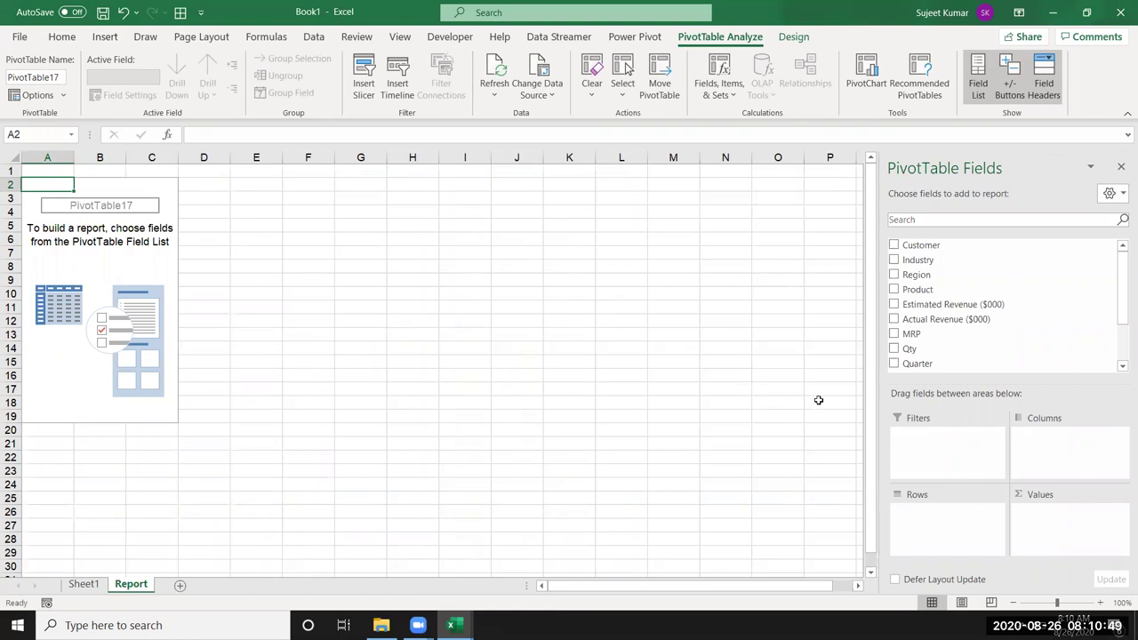
mouse_move(925, 364)
mouse_down()
mouse_move(986, 523)
mouse_move(947, 369)
mouse_move(959, 420)
mouse_move(942, 393)
mouse_up()
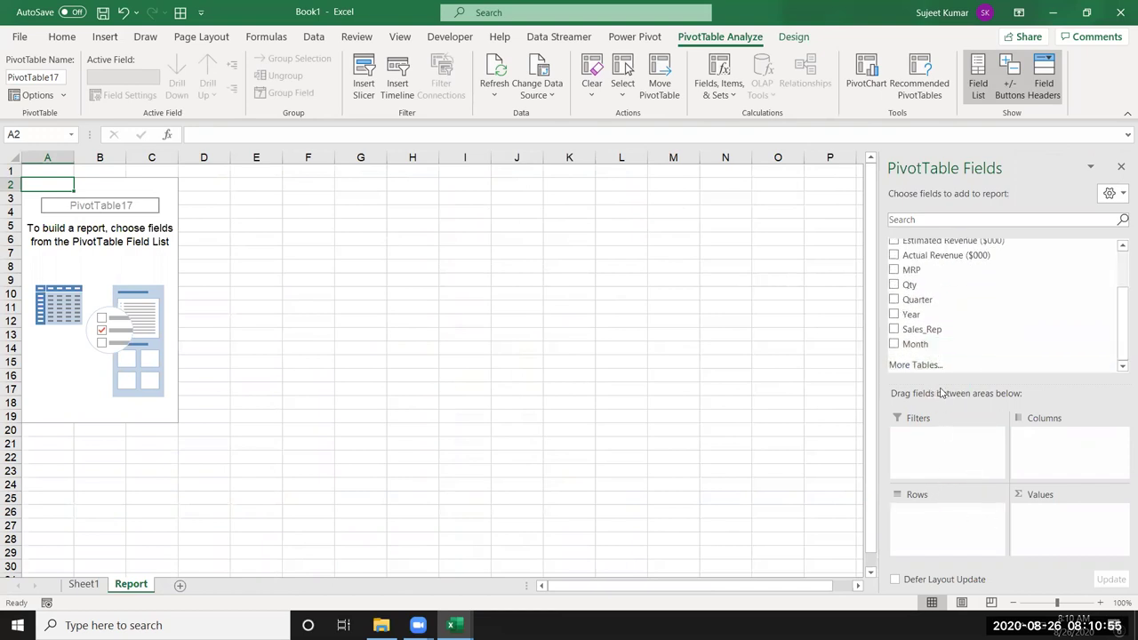
drag(916, 344, 947, 518)
Step: Add Year as columns and Sum of Qty as values, giving a 25904 grand total
drag(912, 314, 1043, 445)
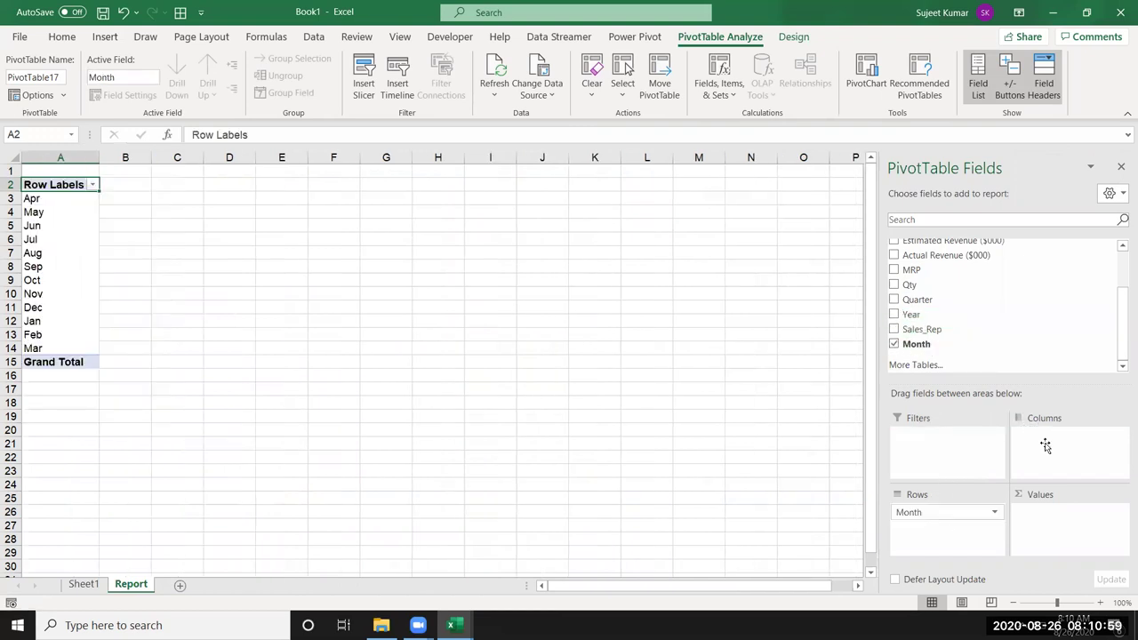
drag(924, 290, 1003, 510)
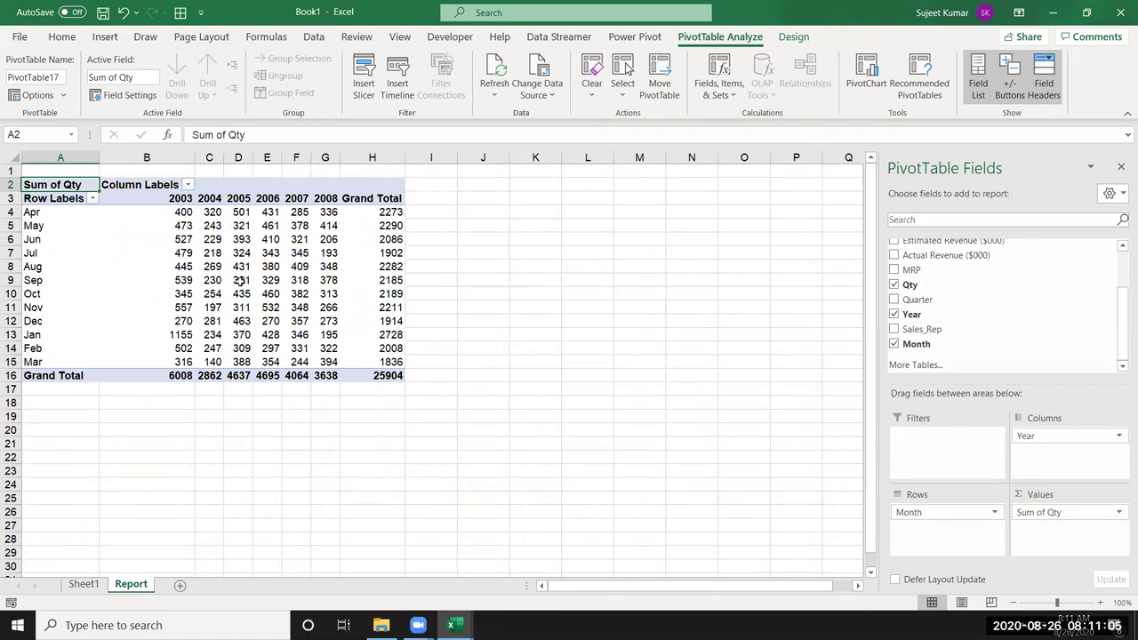
click(512, 197)
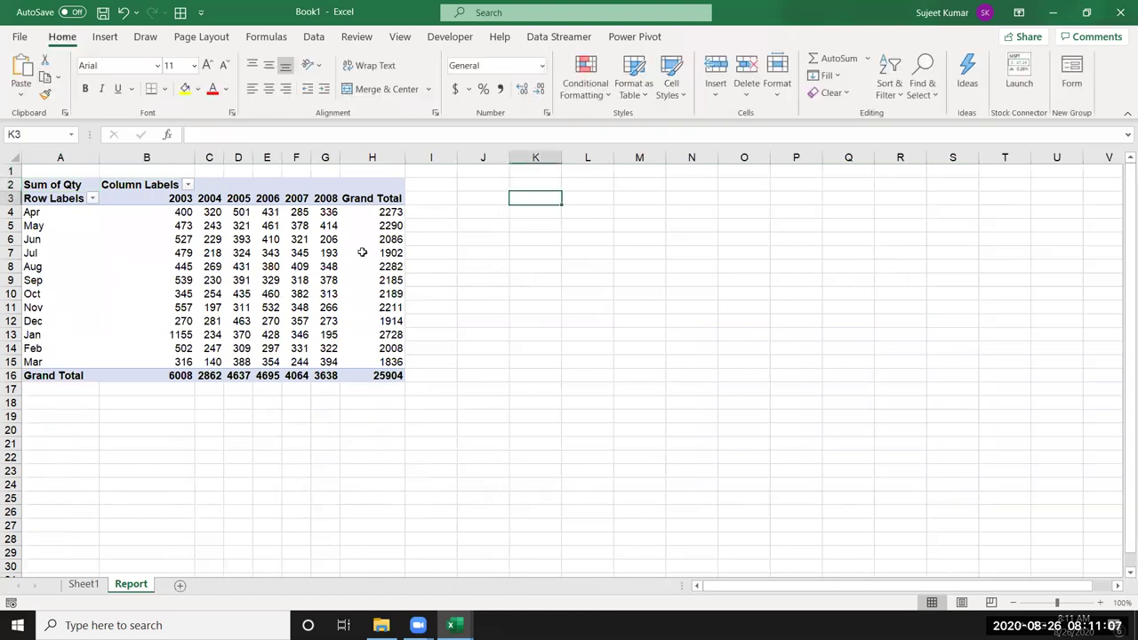
click(286, 239)
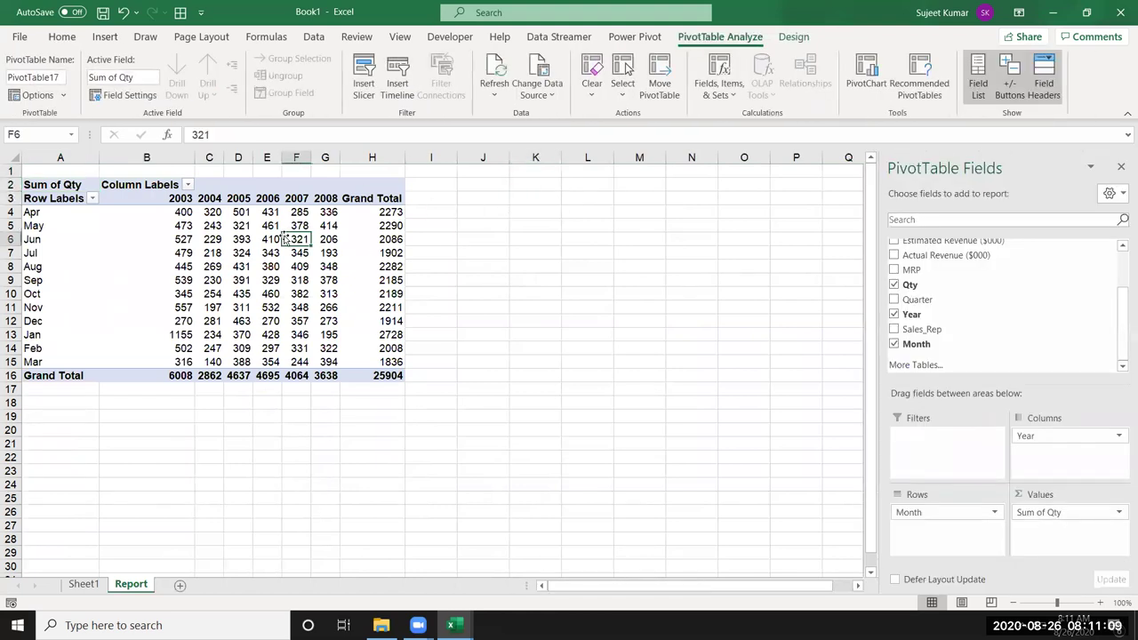
mouse_move(333, 227)
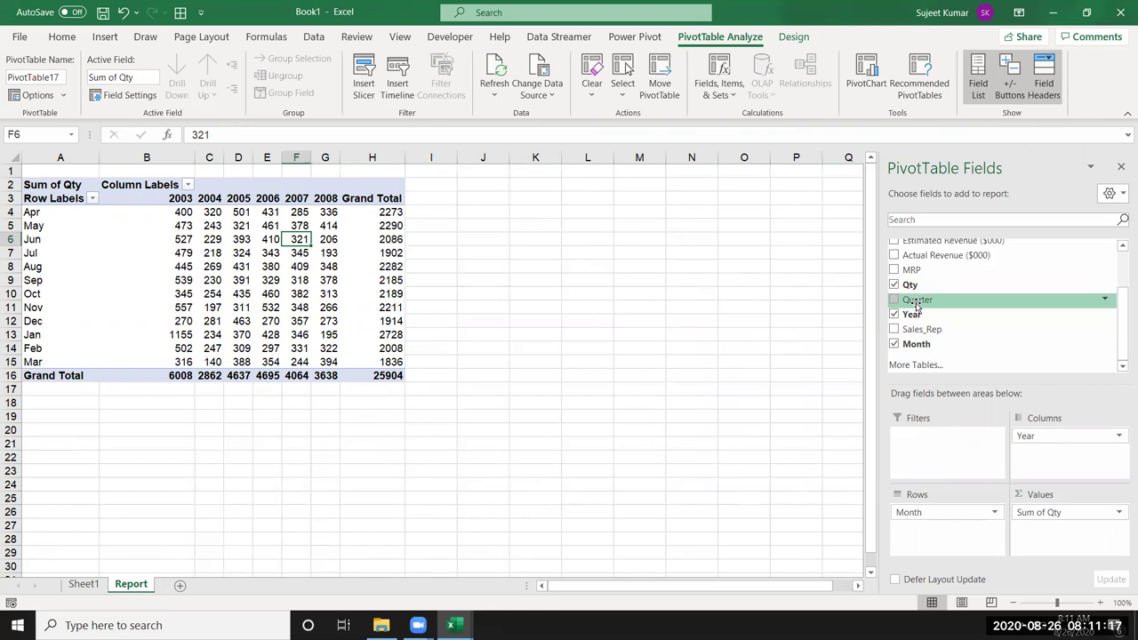
drag(912, 269, 1073, 547)
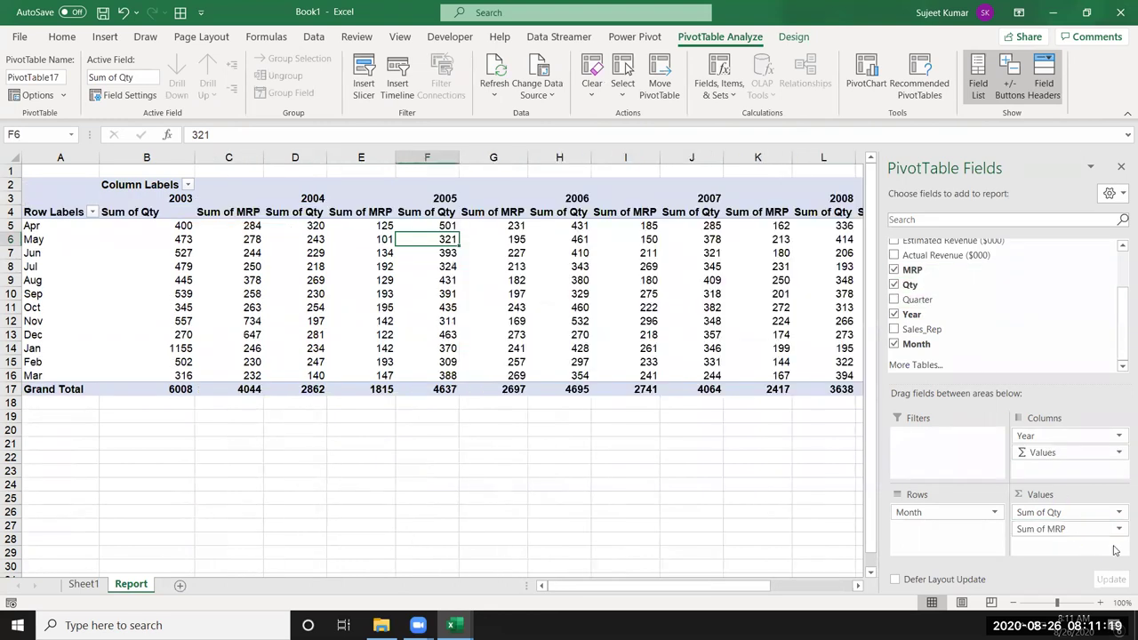
click(1094, 530)
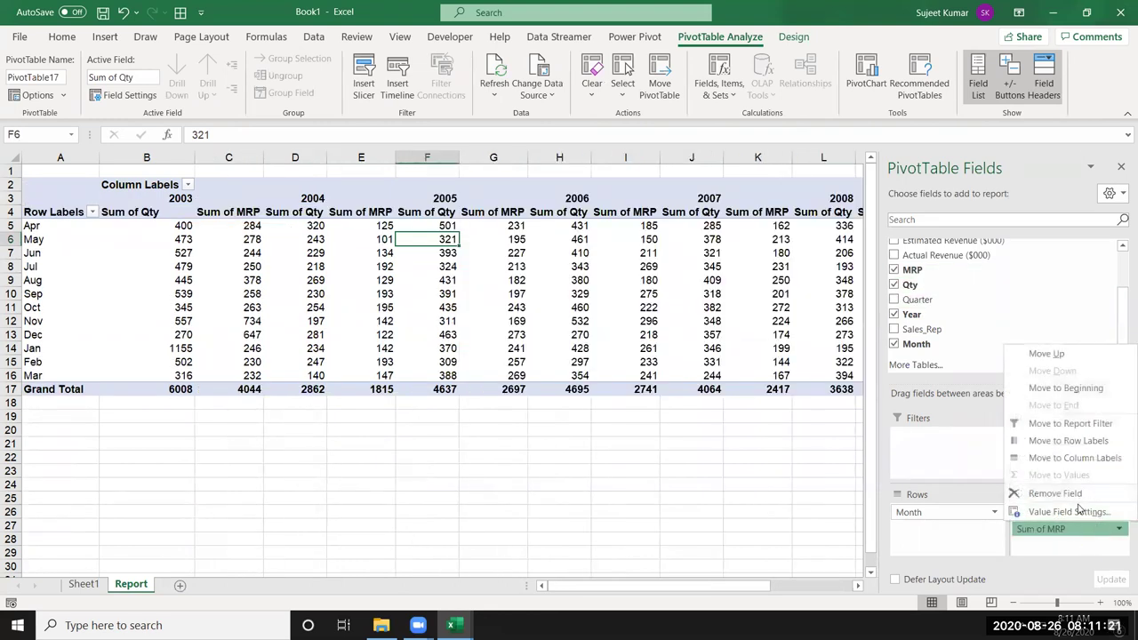
click(1084, 513)
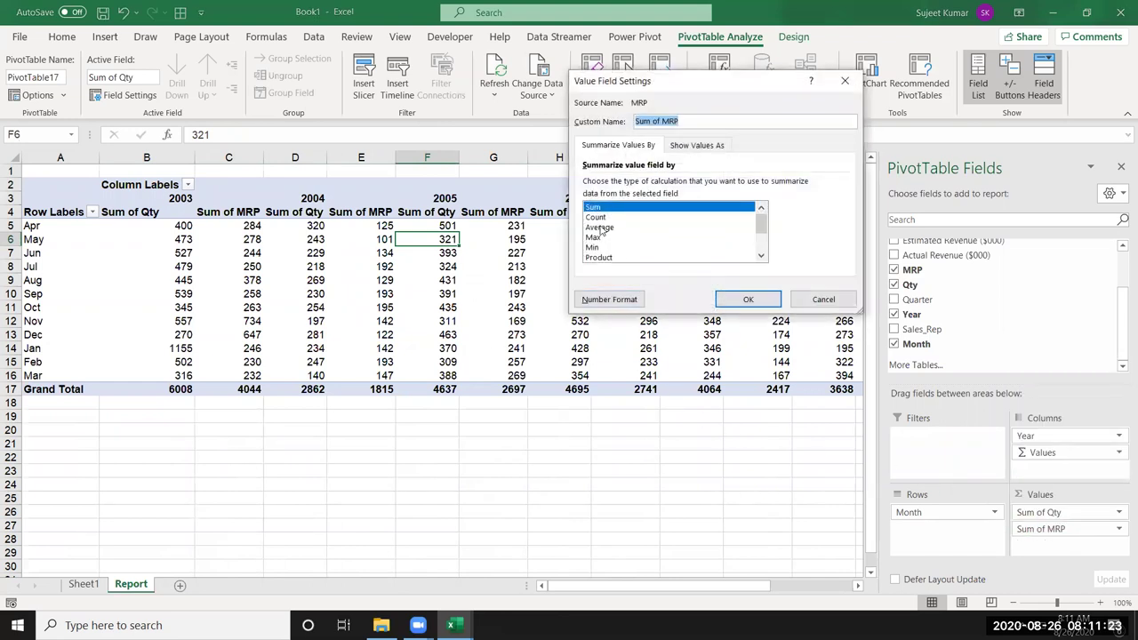
click(599, 227)
click(747, 299)
click(603, 460)
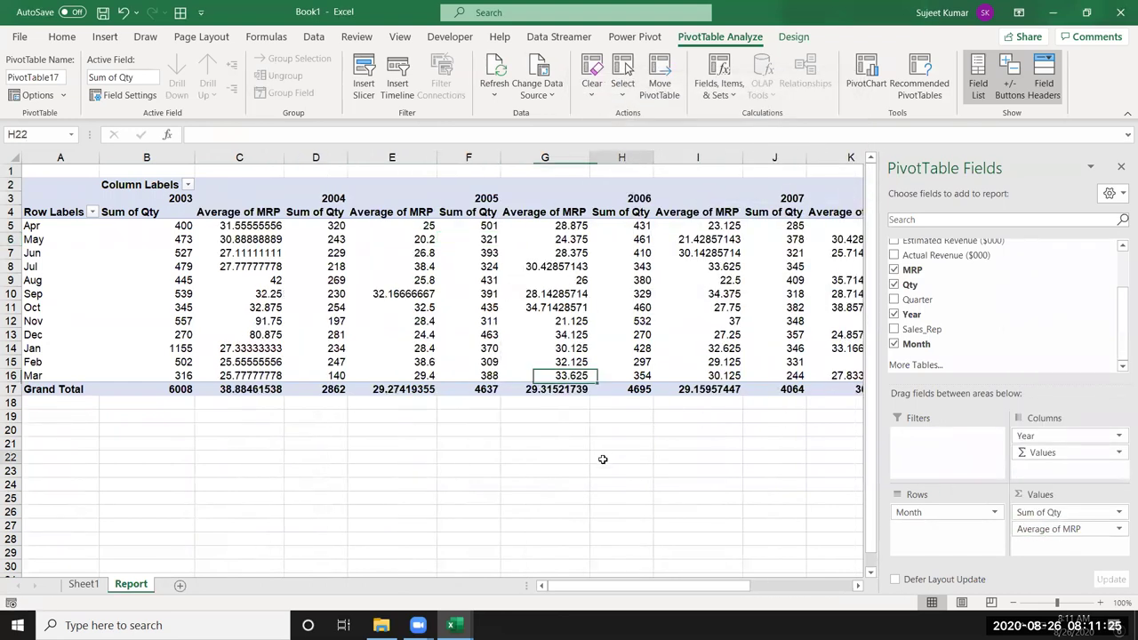
click(462, 336)
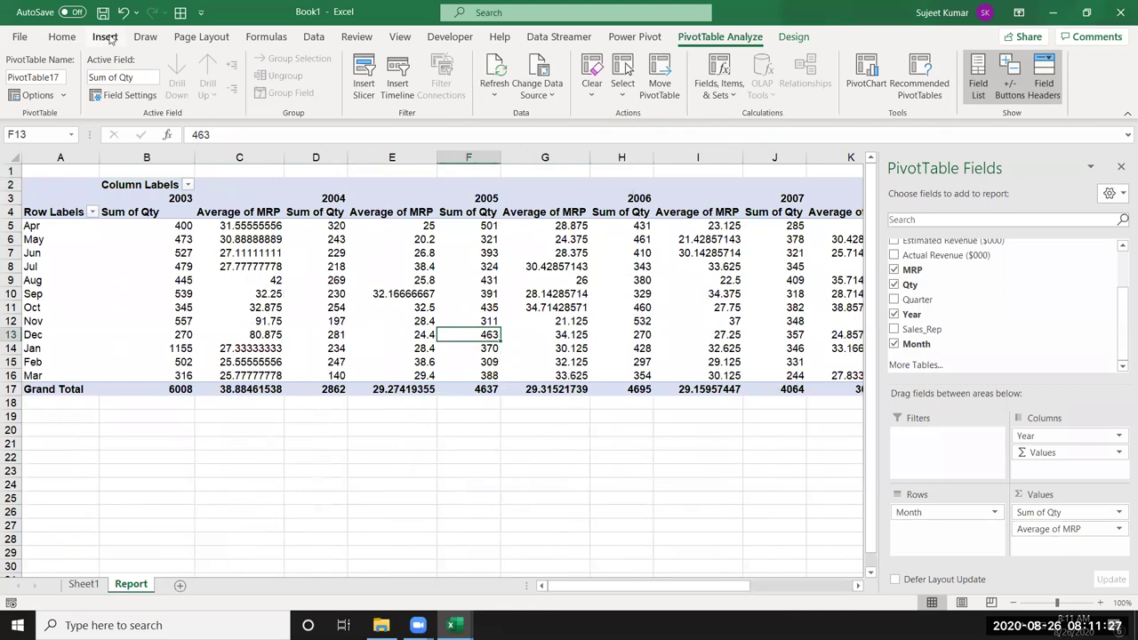
click(107, 38)
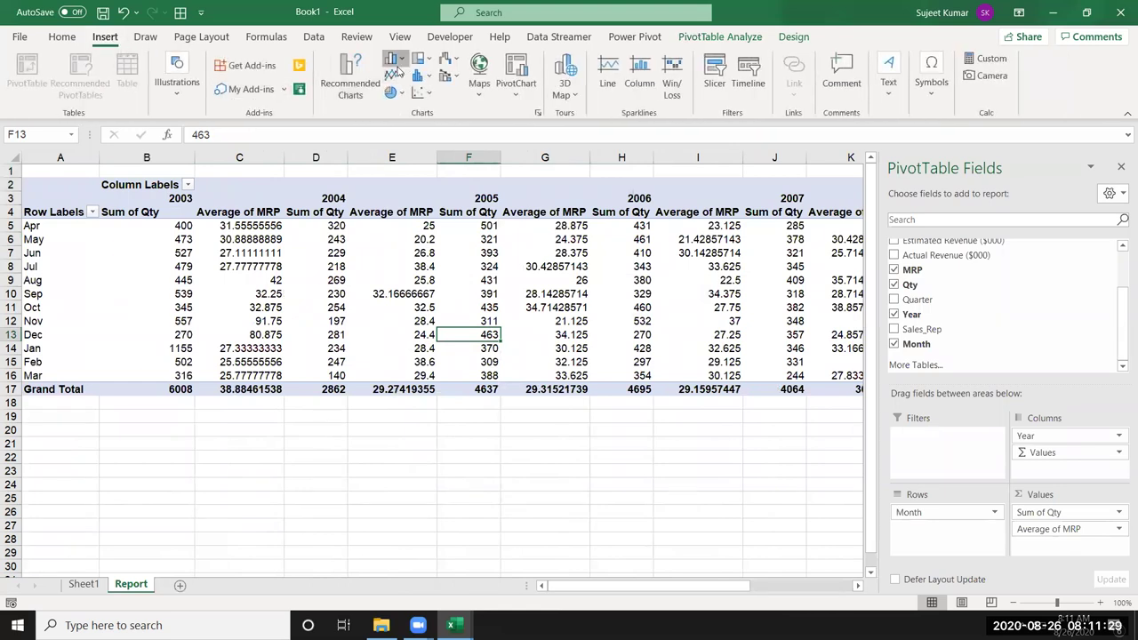
click(397, 69)
click(403, 115)
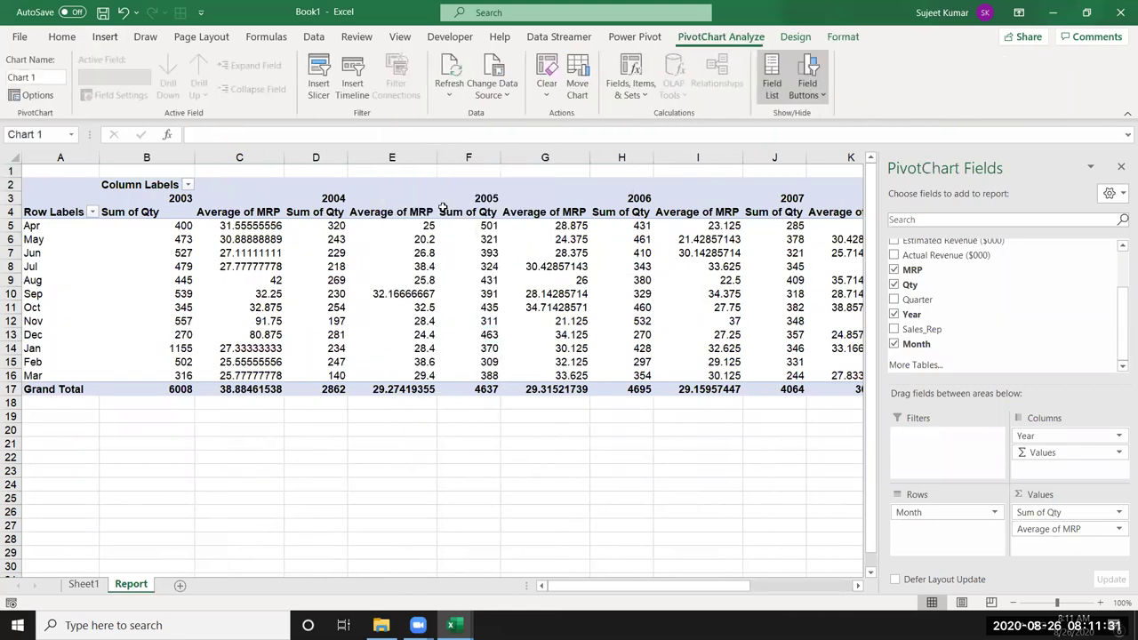
drag(619, 478, 827, 544)
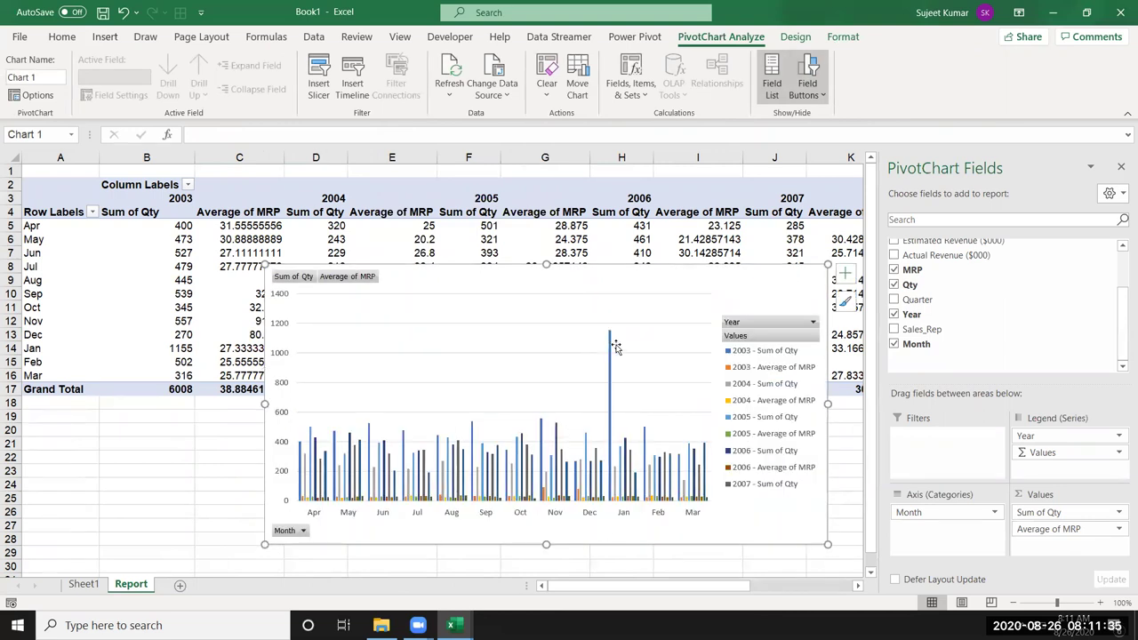
click(610, 348)
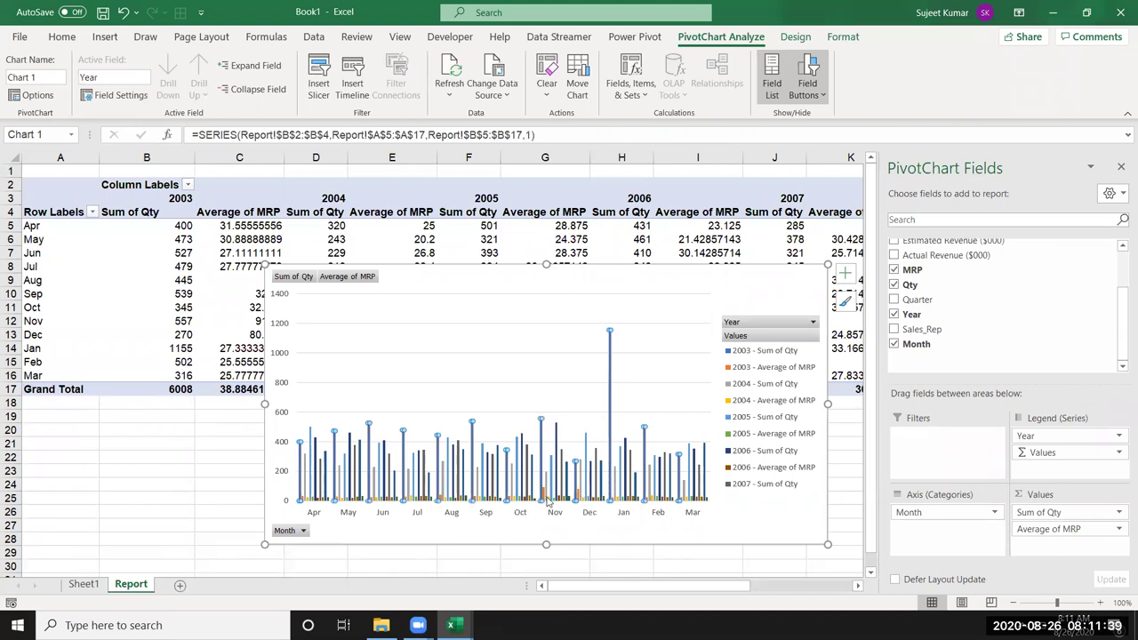
click(744, 542)
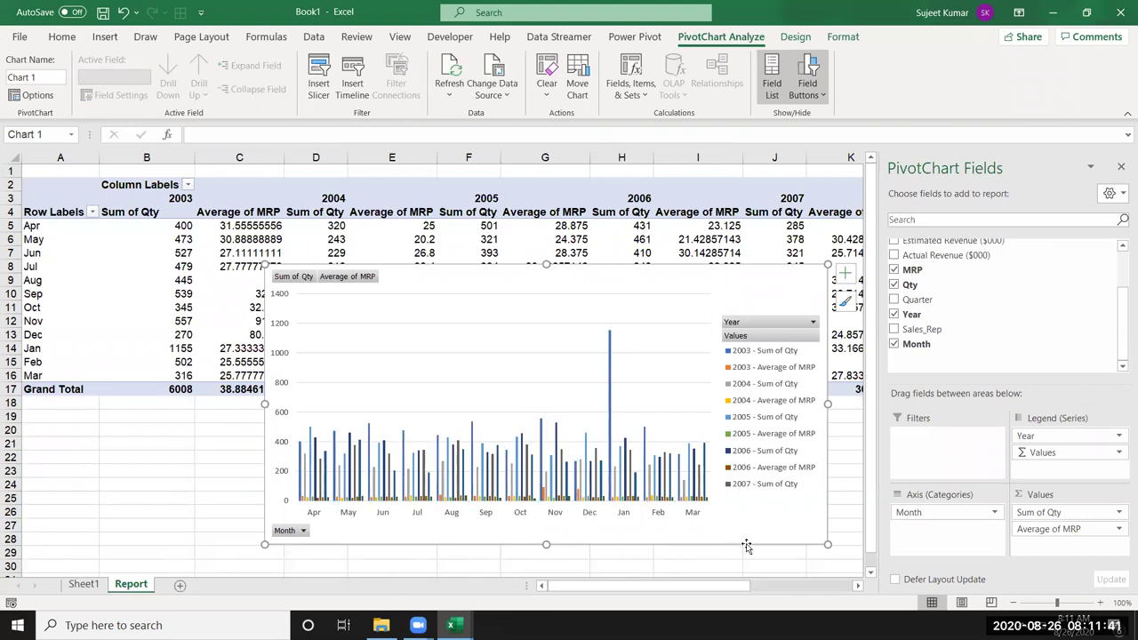
key(Delete)
drag(1060, 530, 1029, 347)
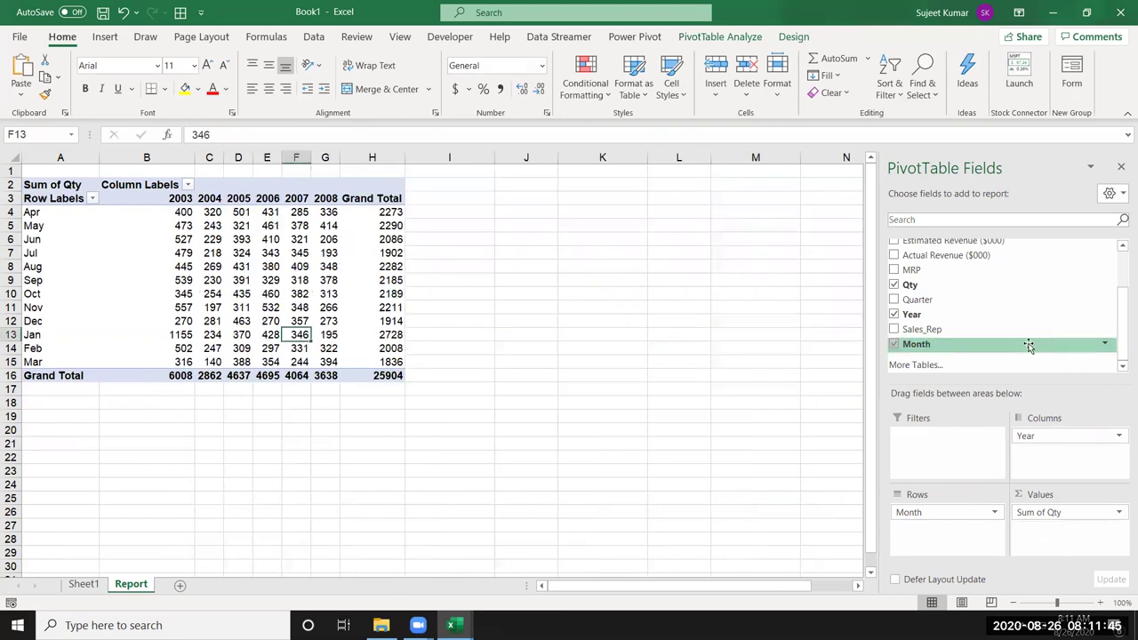
Step: Insert a second PivotTable from the Sheet1 data at cell J2 of the Report sheet
click(183, 249)
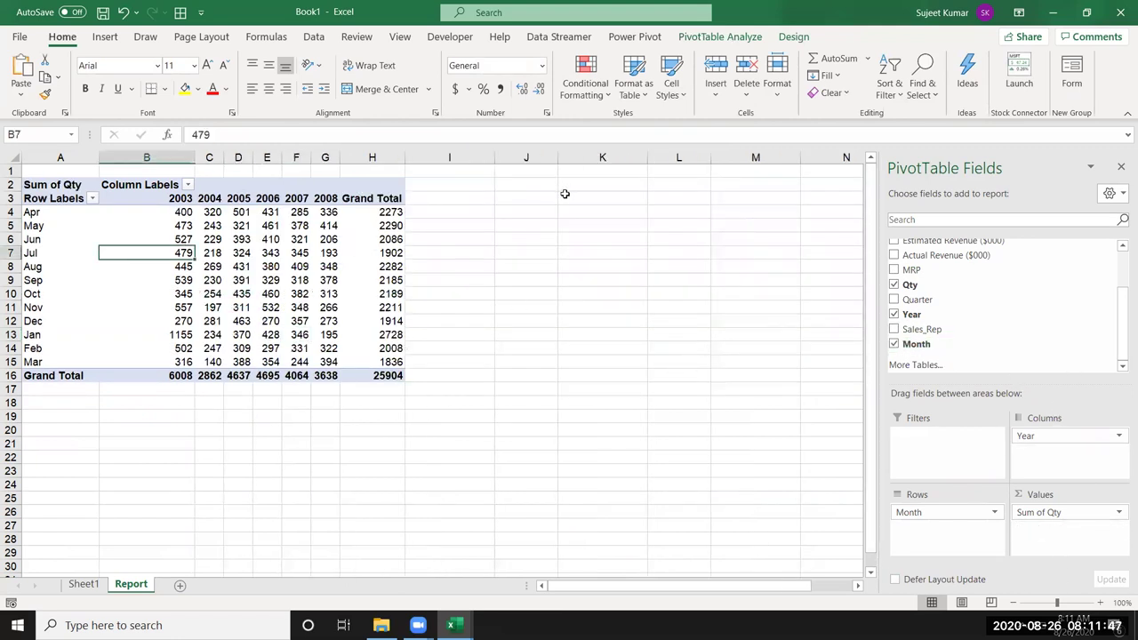
click(528, 183)
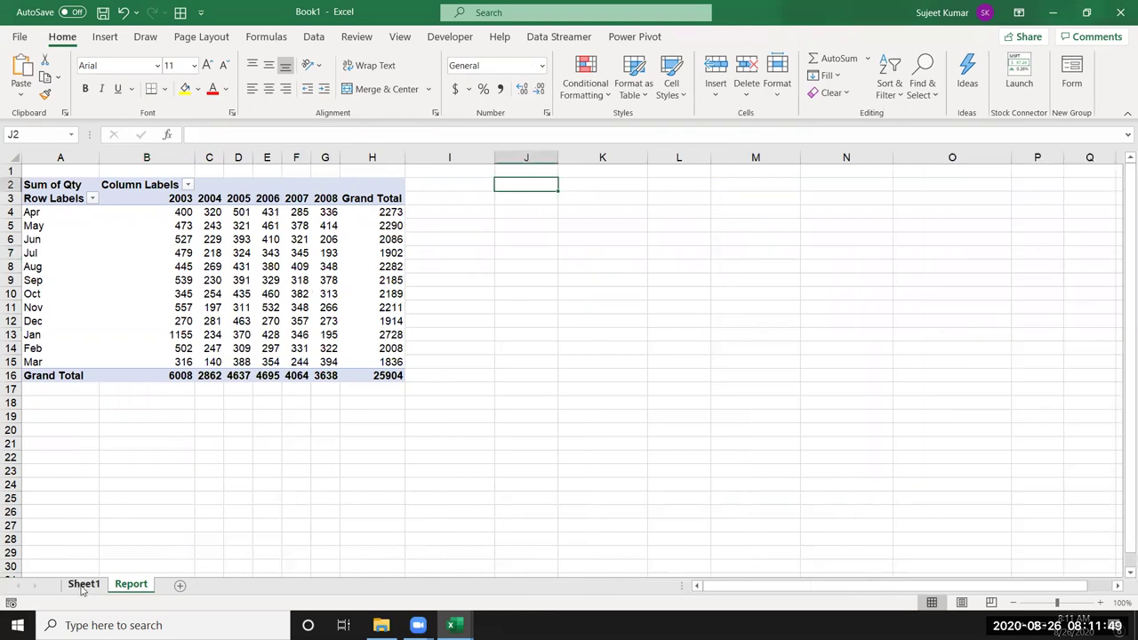
click(82, 585)
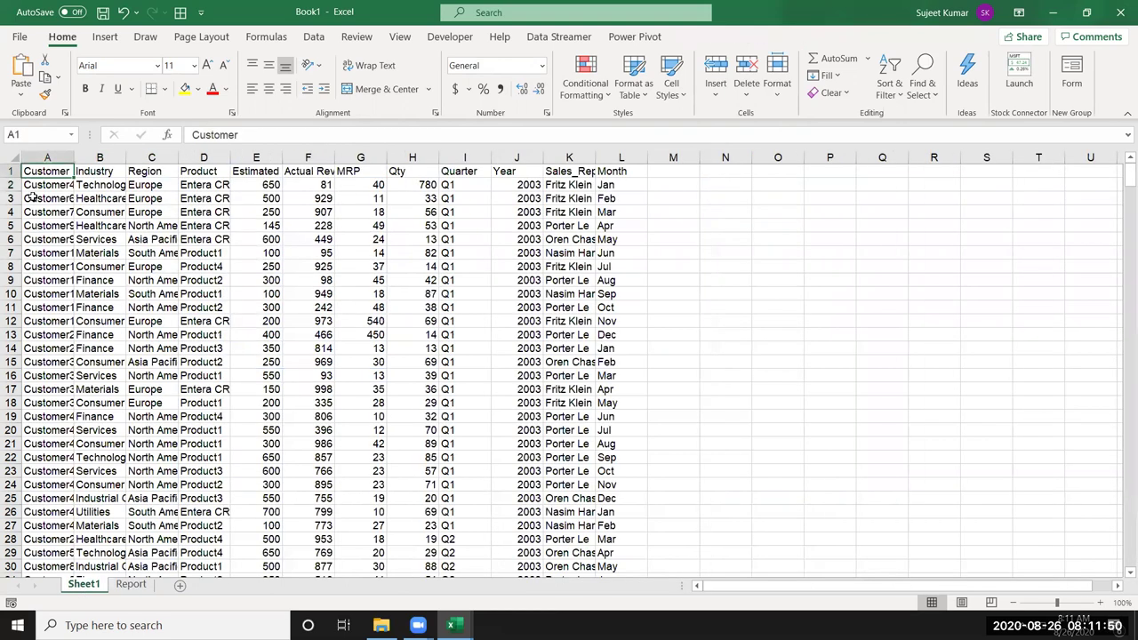
click(104, 37)
click(28, 83)
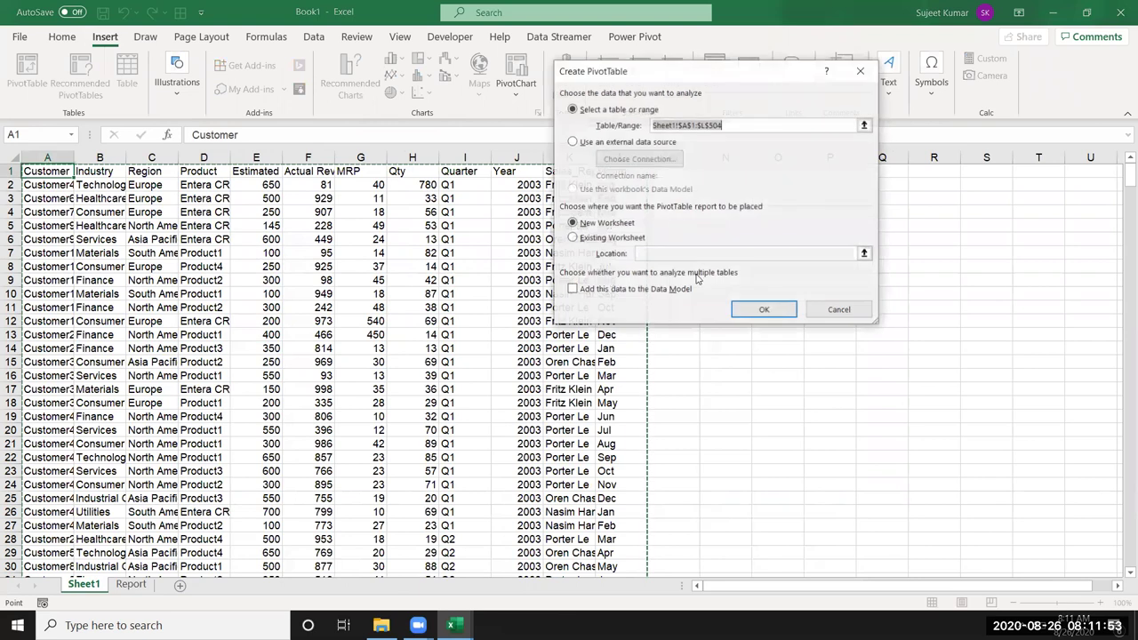
click(606, 240)
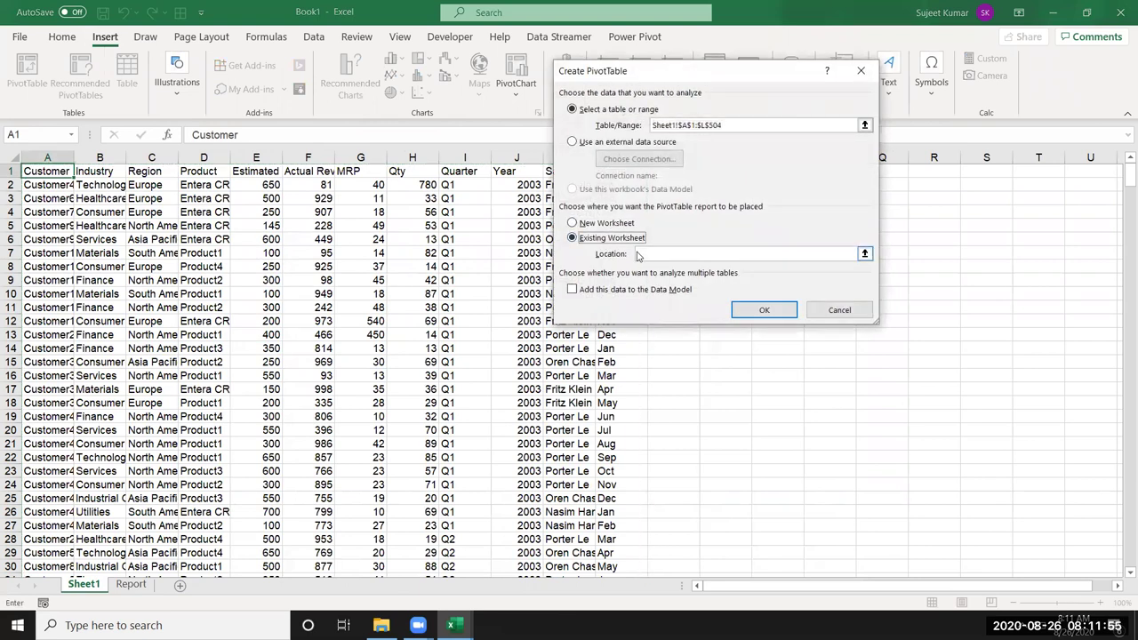
click(134, 585)
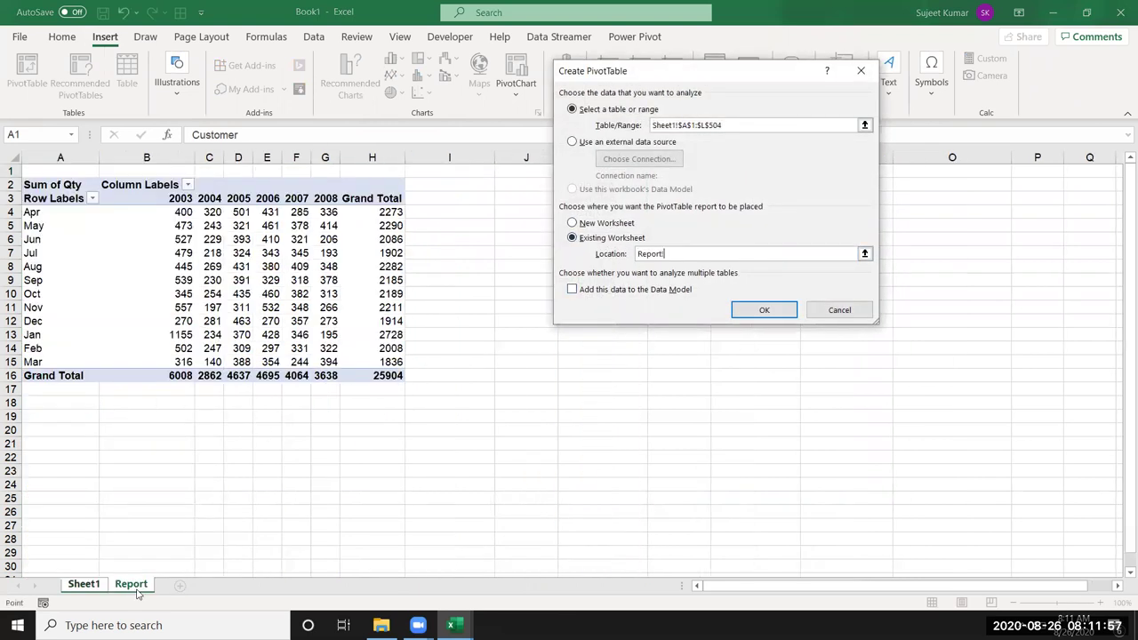
click(520, 187)
click(764, 309)
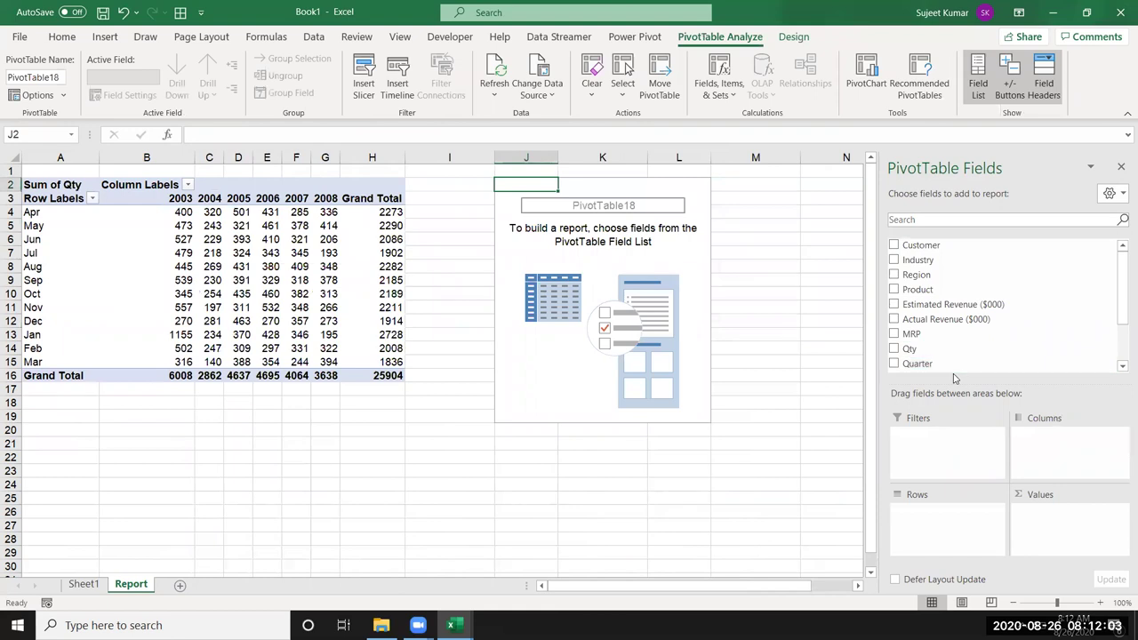
Step: Lay out Month rows, Year columns and MRP values summarized as Average
scroll(934, 364, down, 2)
drag(916, 345, 922, 365)
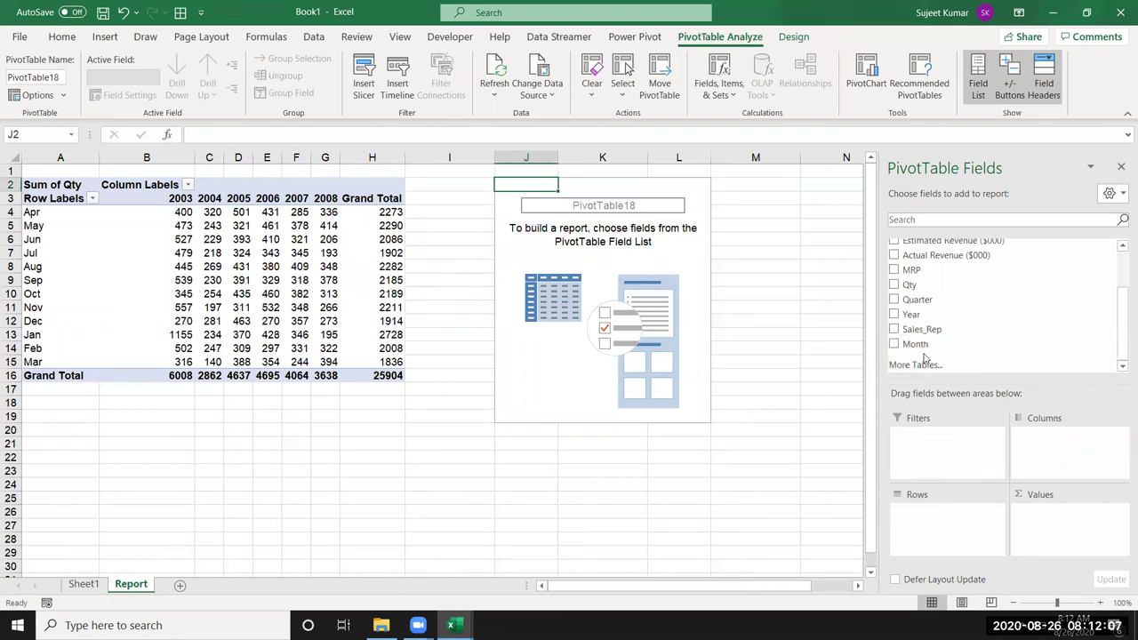
drag(923, 366, 934, 514)
drag(912, 314, 1054, 467)
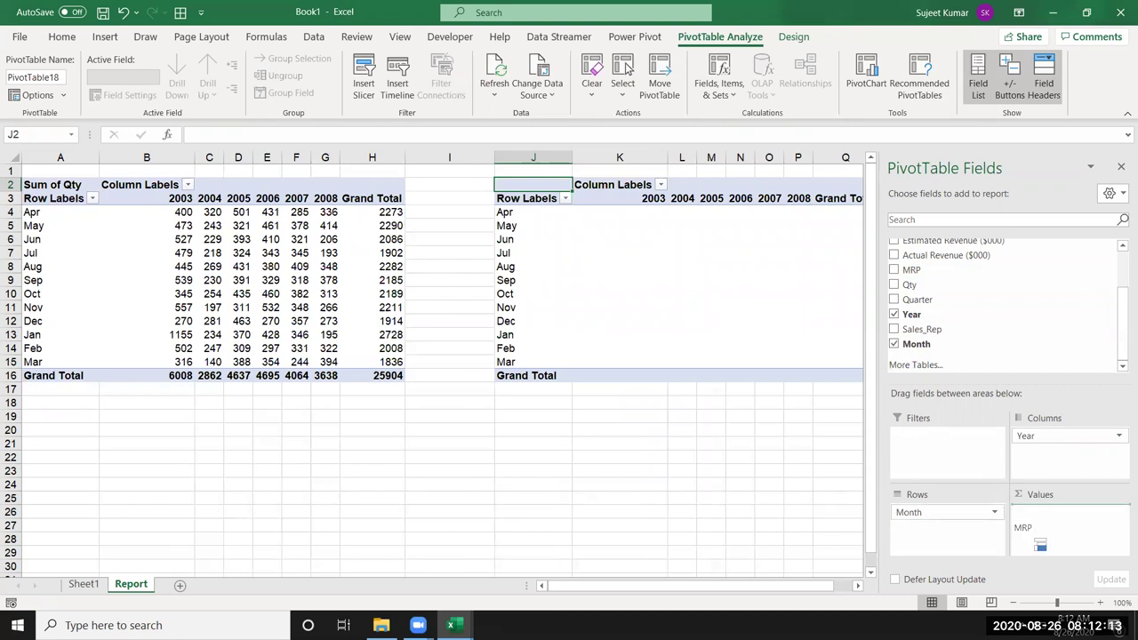
drag(912, 276, 1036, 529)
click(1040, 512)
click(1058, 495)
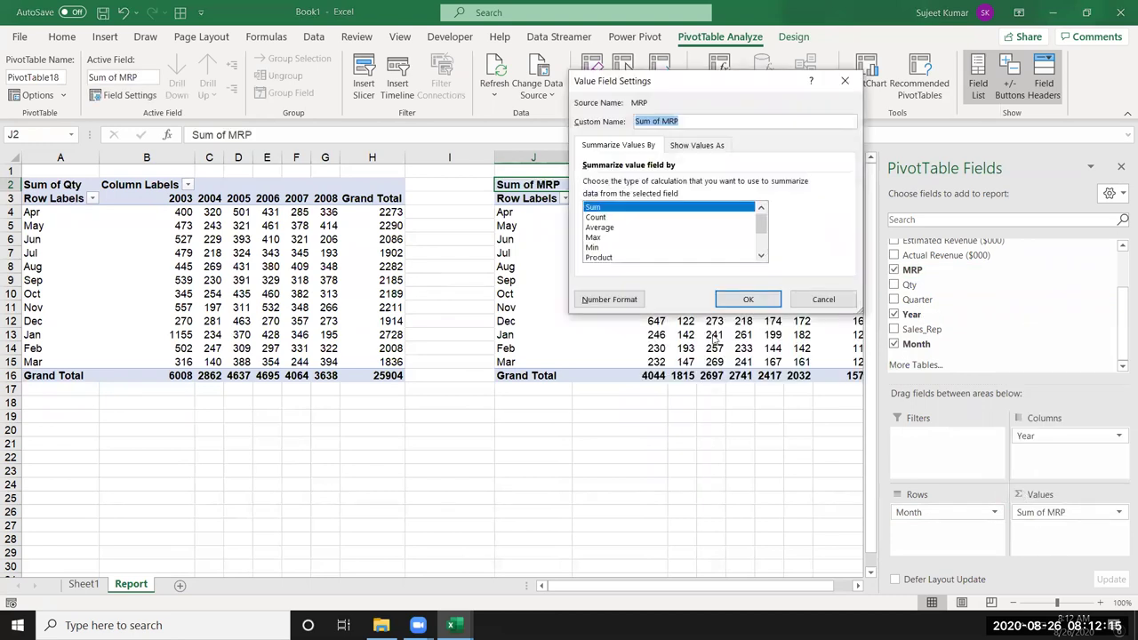
click(599, 227)
click(764, 300)
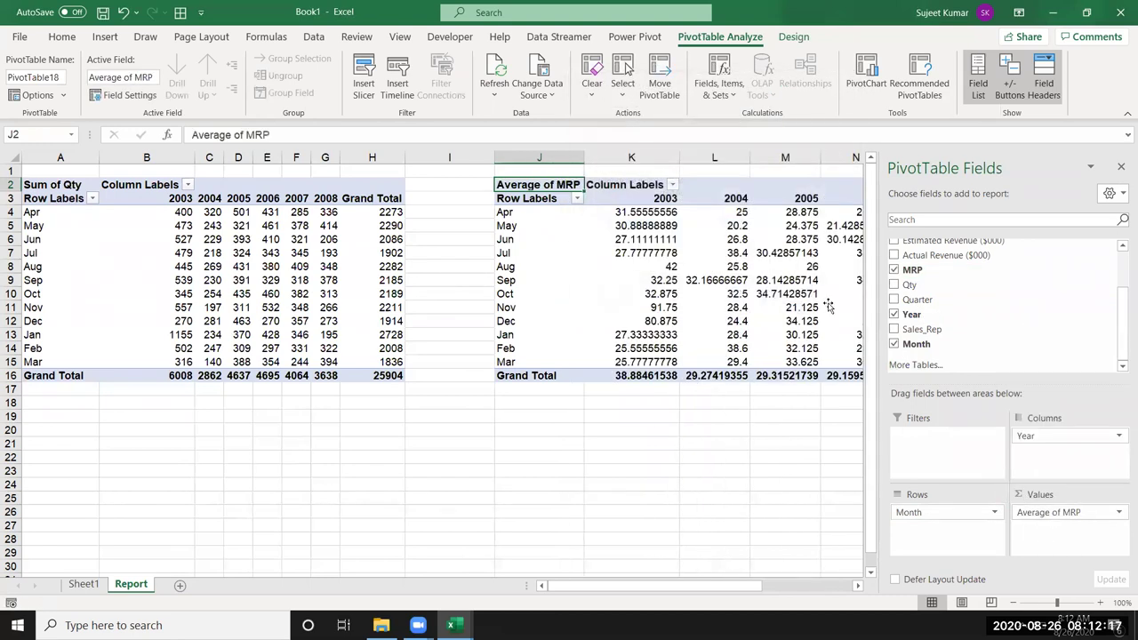
click(1121, 166)
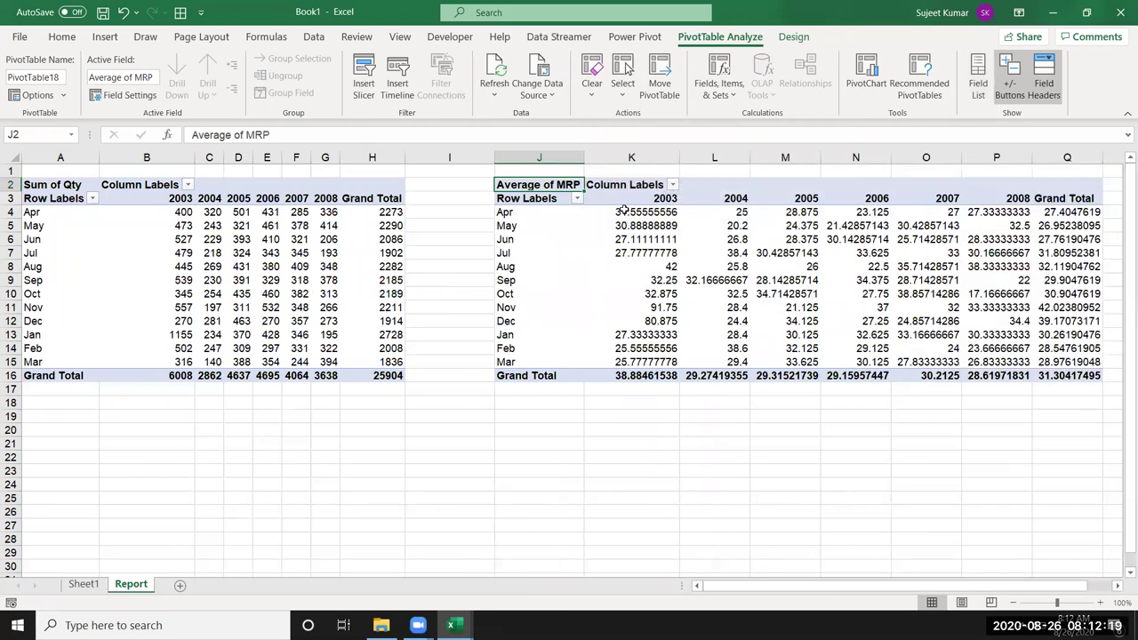
Step: Reduce the Average of MRP values in K4:Q15 to whole numbers with Decrease Decimal
drag(626, 211, 1058, 363)
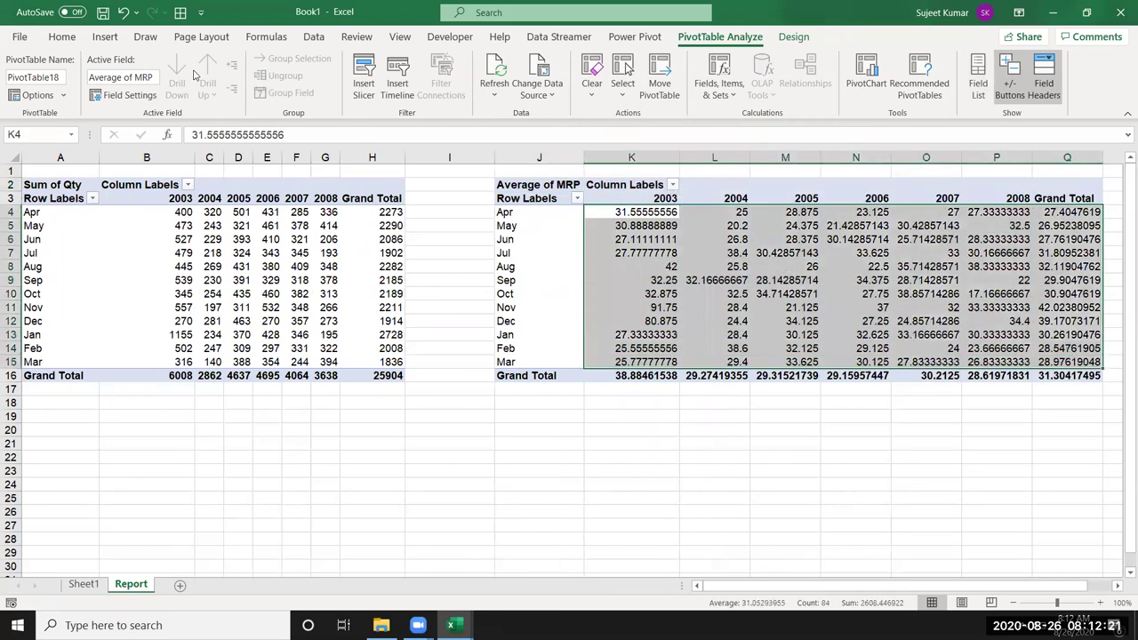
click(62, 36)
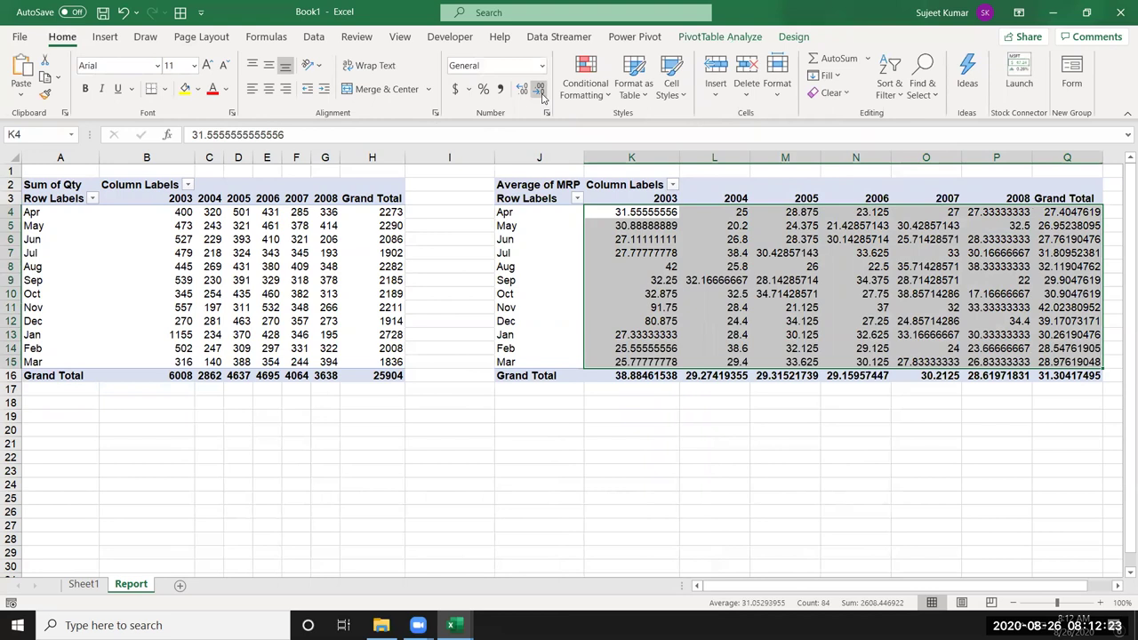
click(538, 90)
click(539, 90)
click(539, 90)
click(539, 90)
click(540, 90)
click(540, 90)
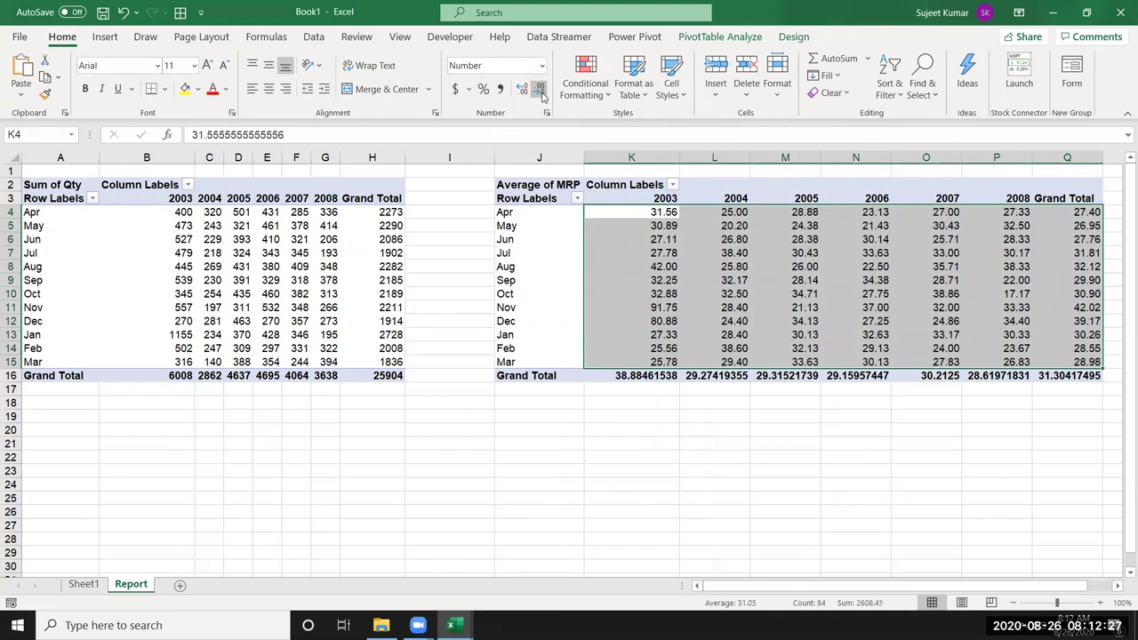
click(540, 90)
click(539, 90)
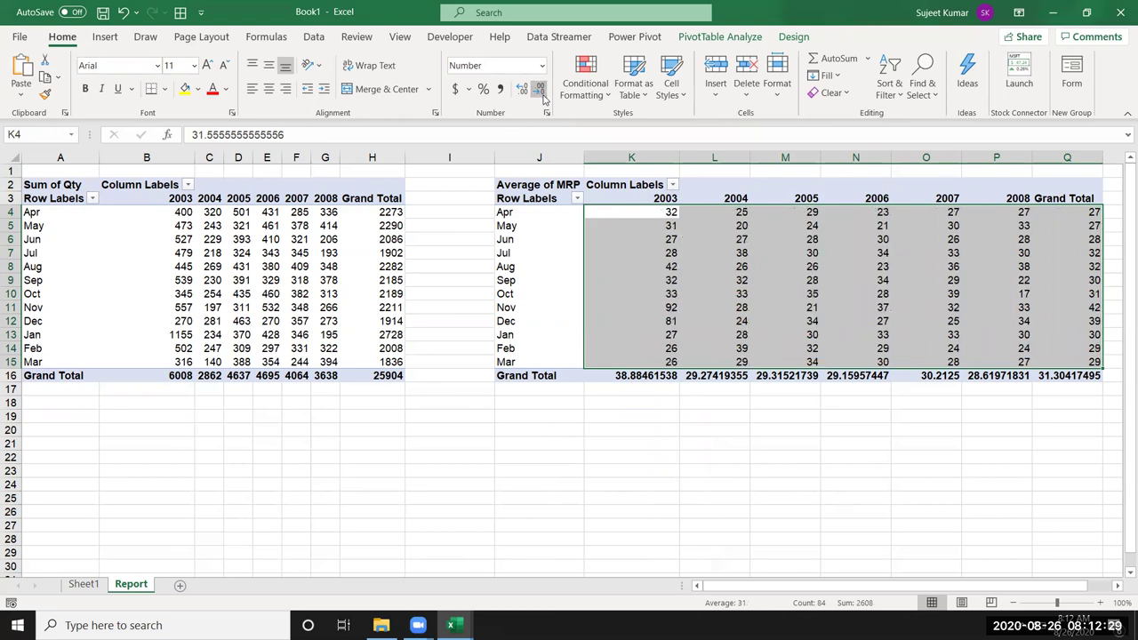
click(640, 497)
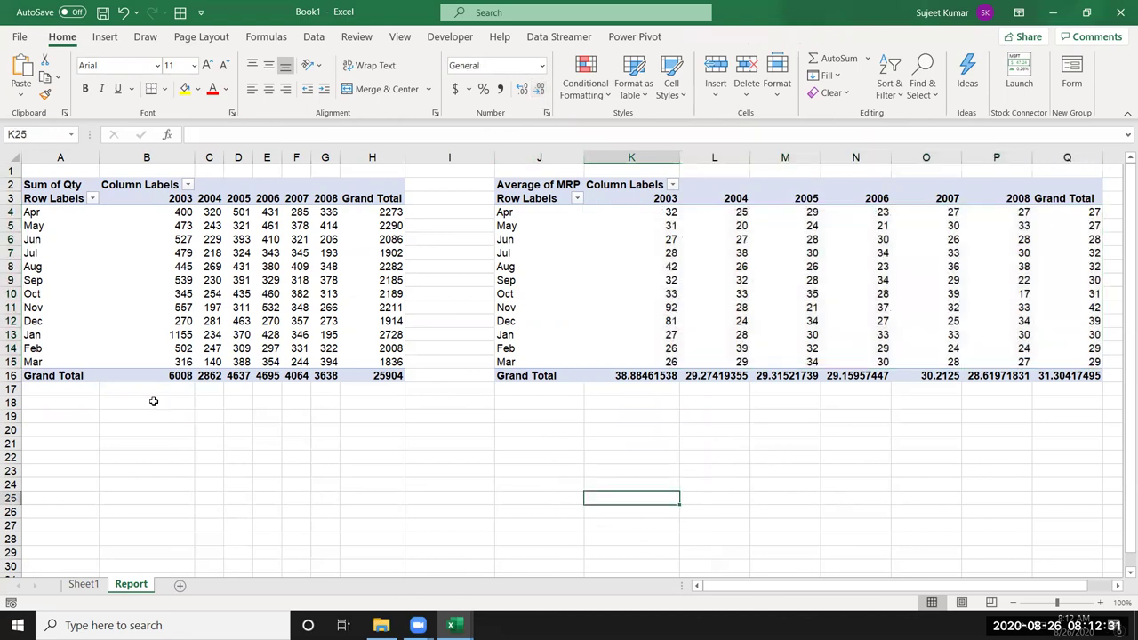
click(147, 362)
Step: Insert a clustered column PivotChart of Qty, move it below the table, and hide its field buttons
click(105, 37)
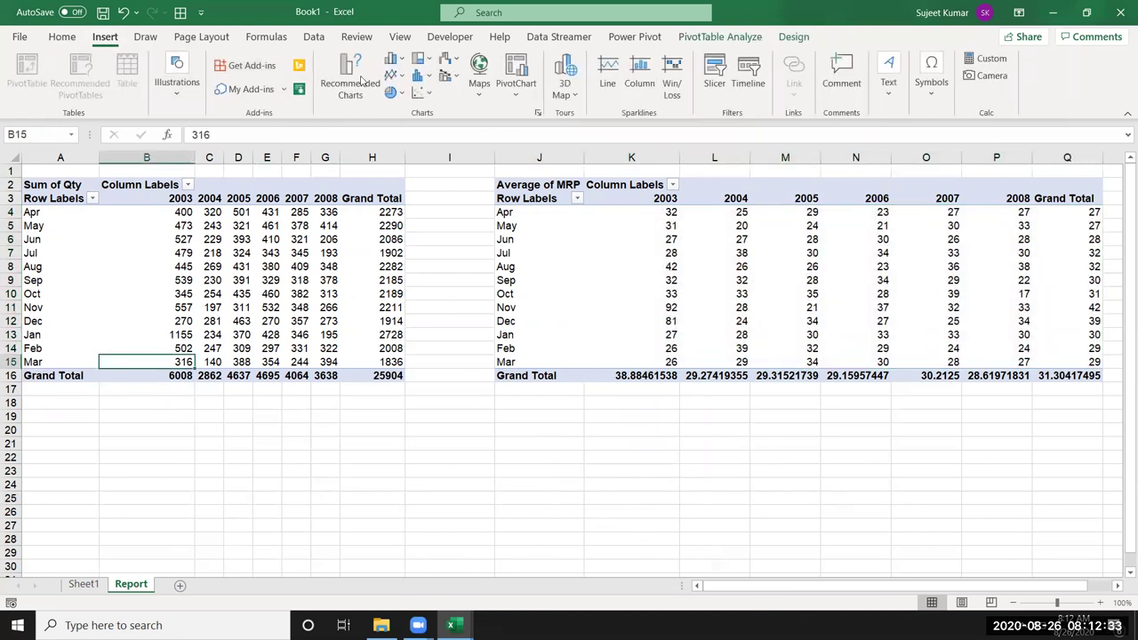
click(400, 69)
click(403, 110)
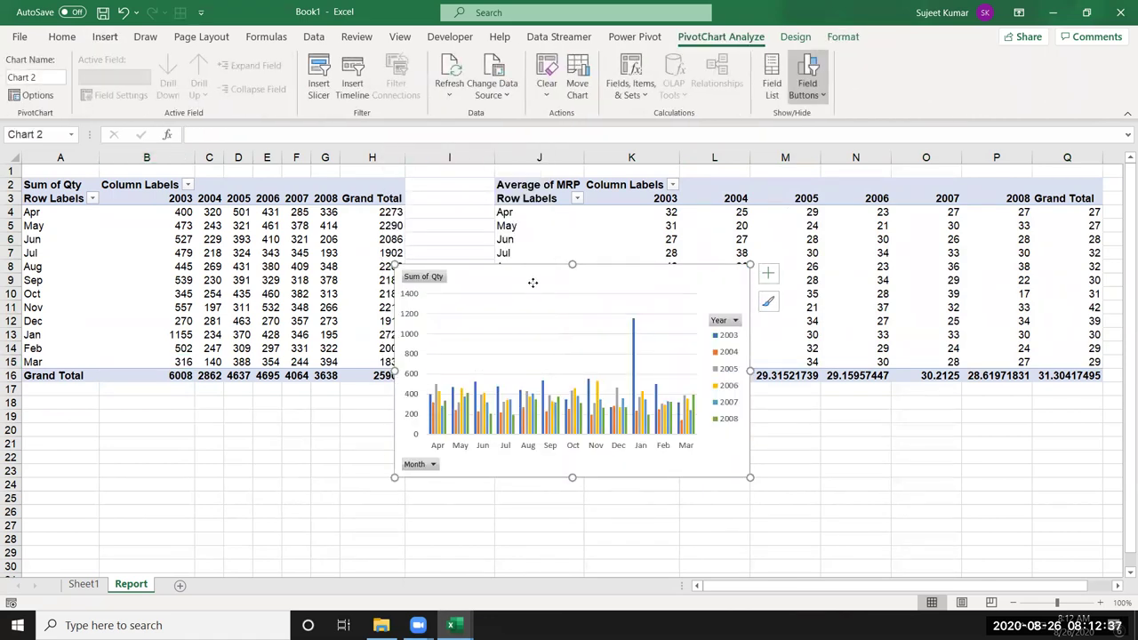
drag(533, 283, 230, 310)
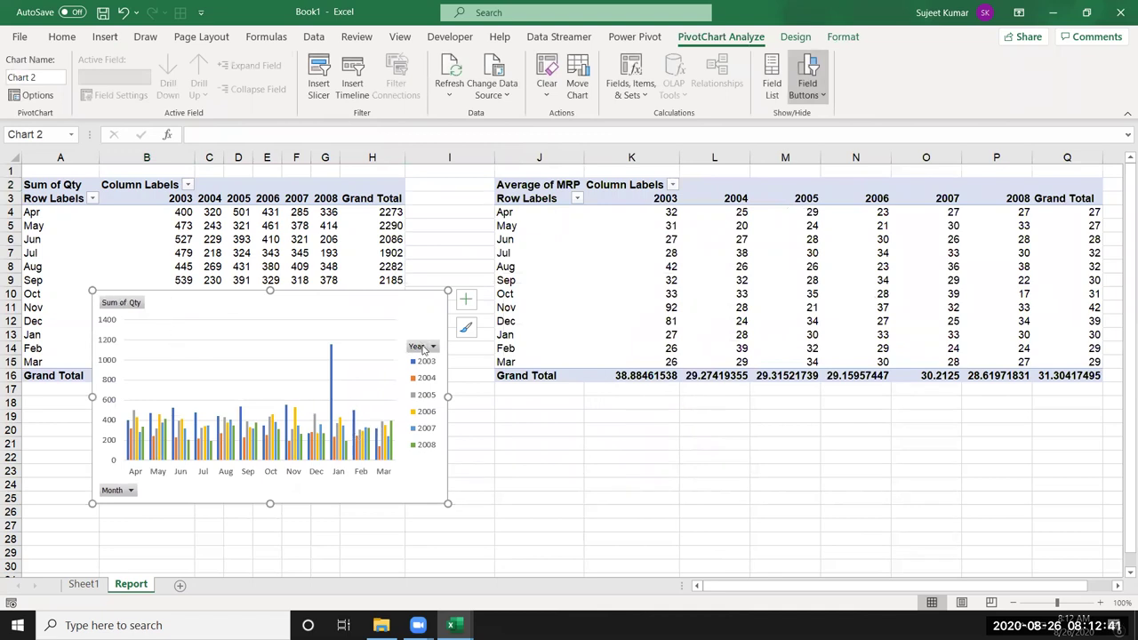
right_click(422, 344)
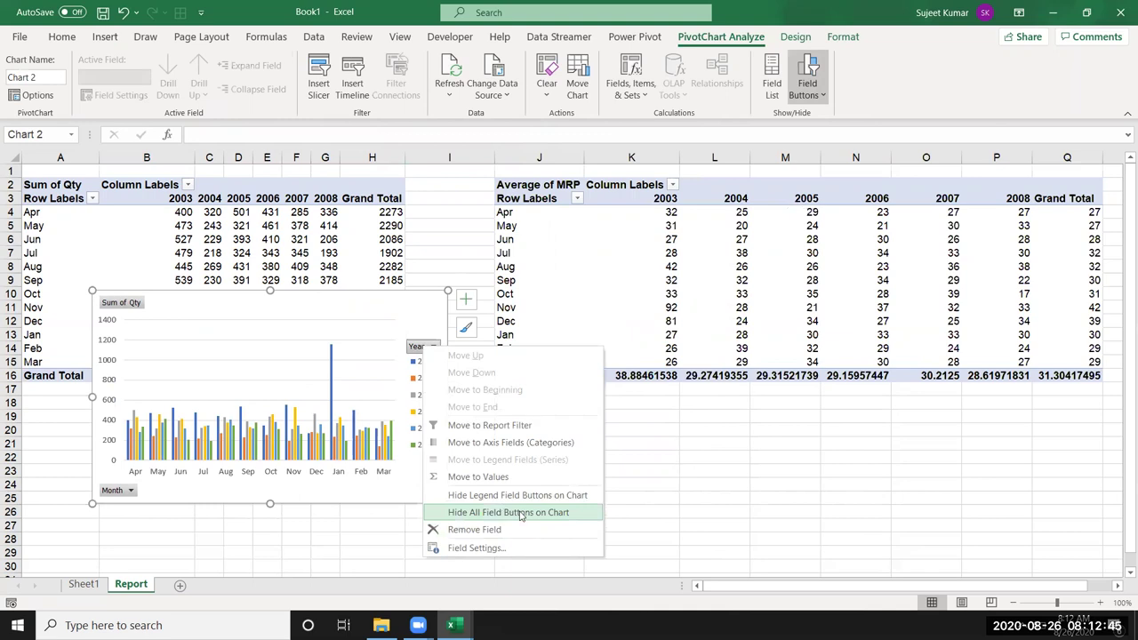
click(504, 514)
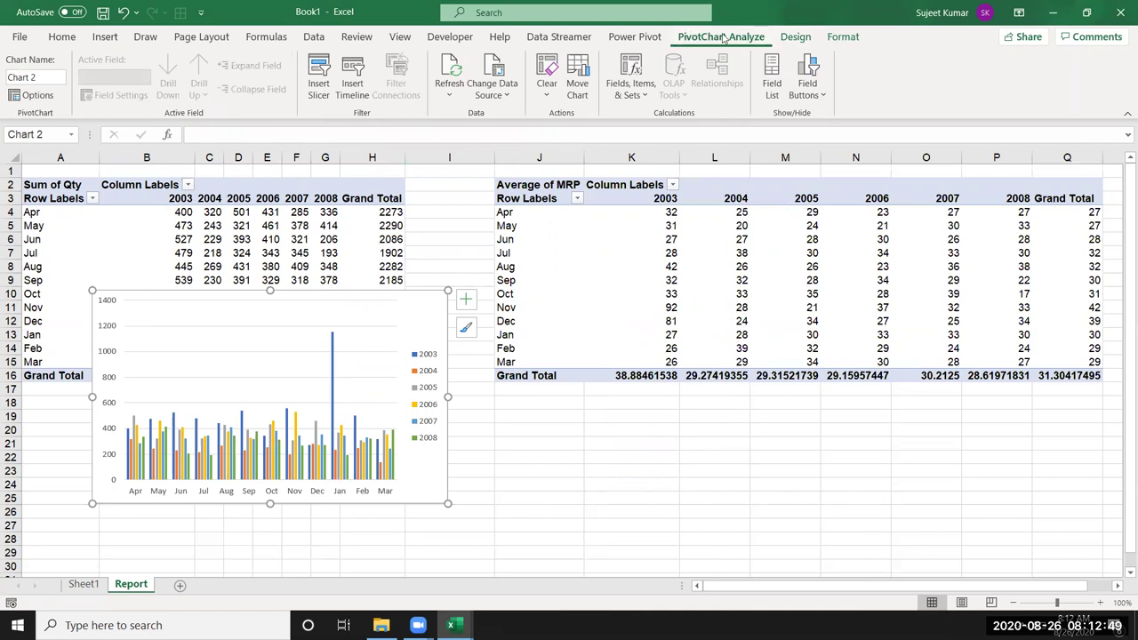
Step: Apply Quick Layout 3 to the Qty chart, enlarge it and move it up and left
click(796, 36)
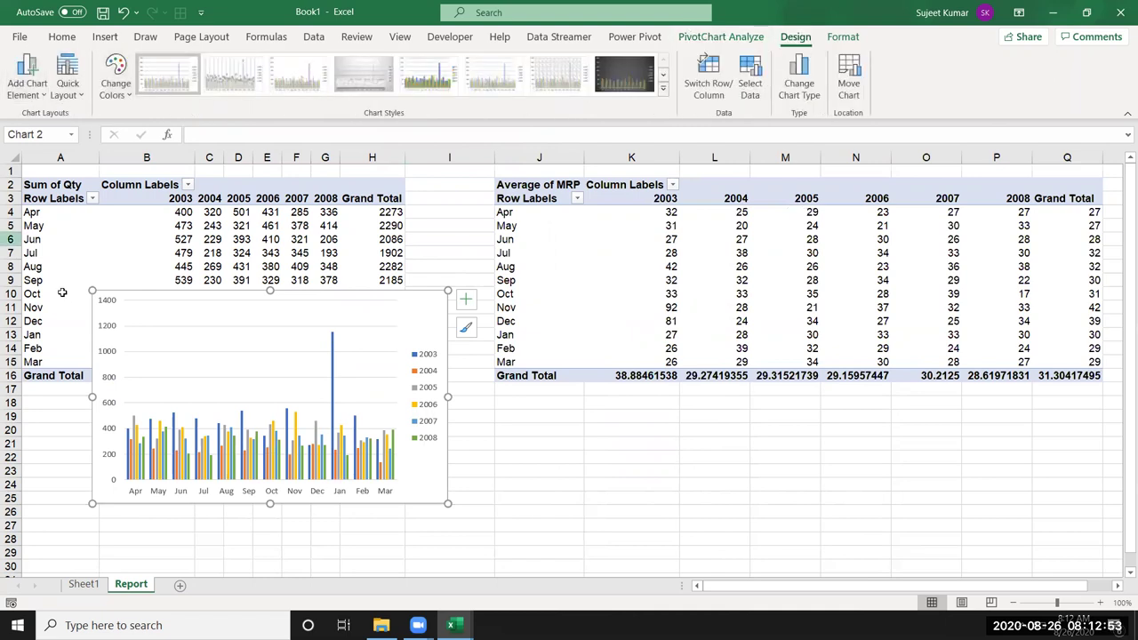
click(72, 101)
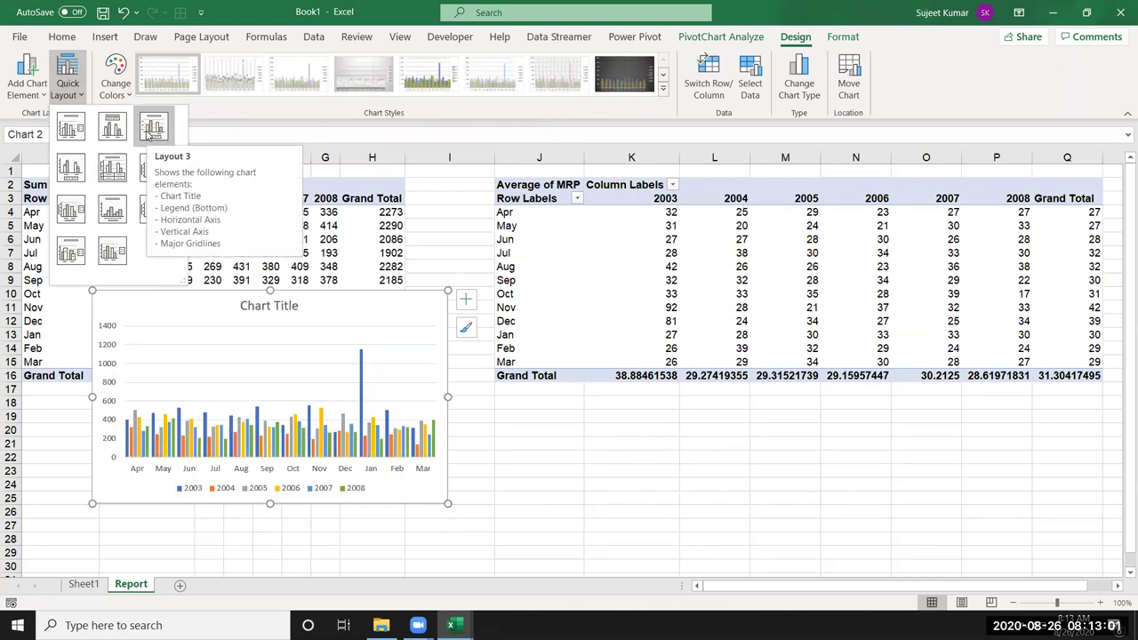
click(151, 130)
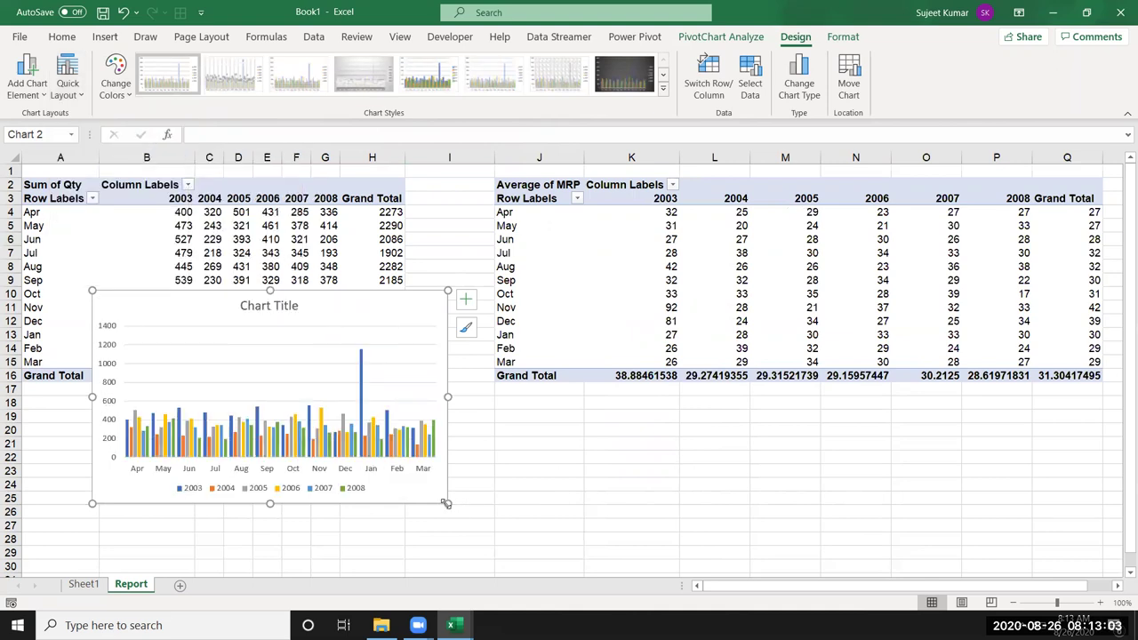
drag(446, 503, 584, 566)
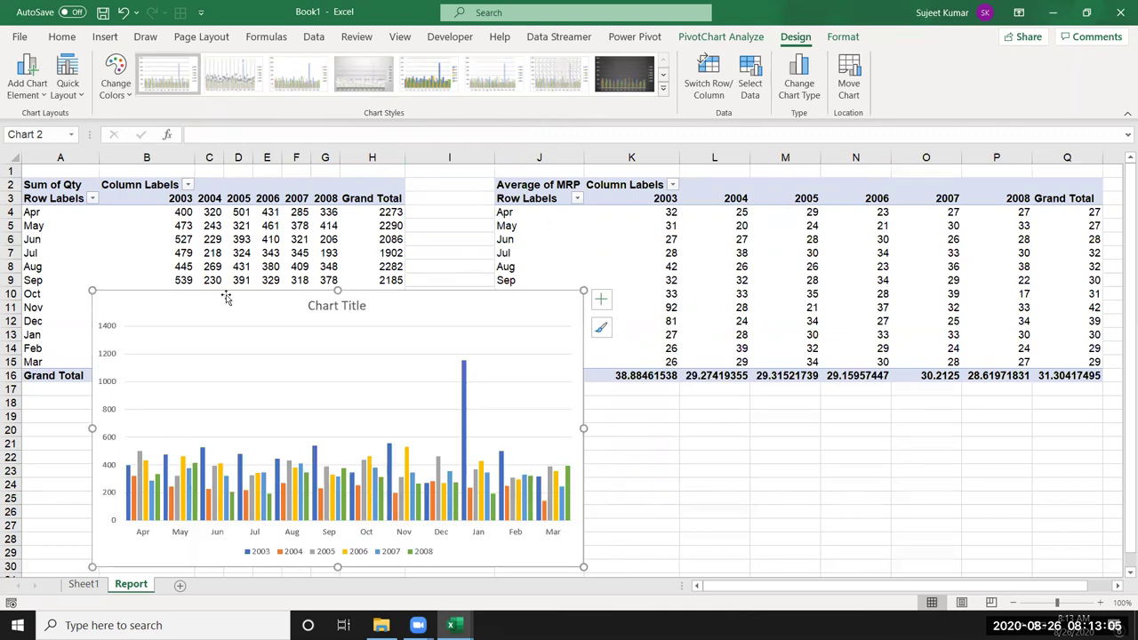
drag(226, 298, 133, 160)
key(ctrl+z)
drag(133, 361, 82, 293)
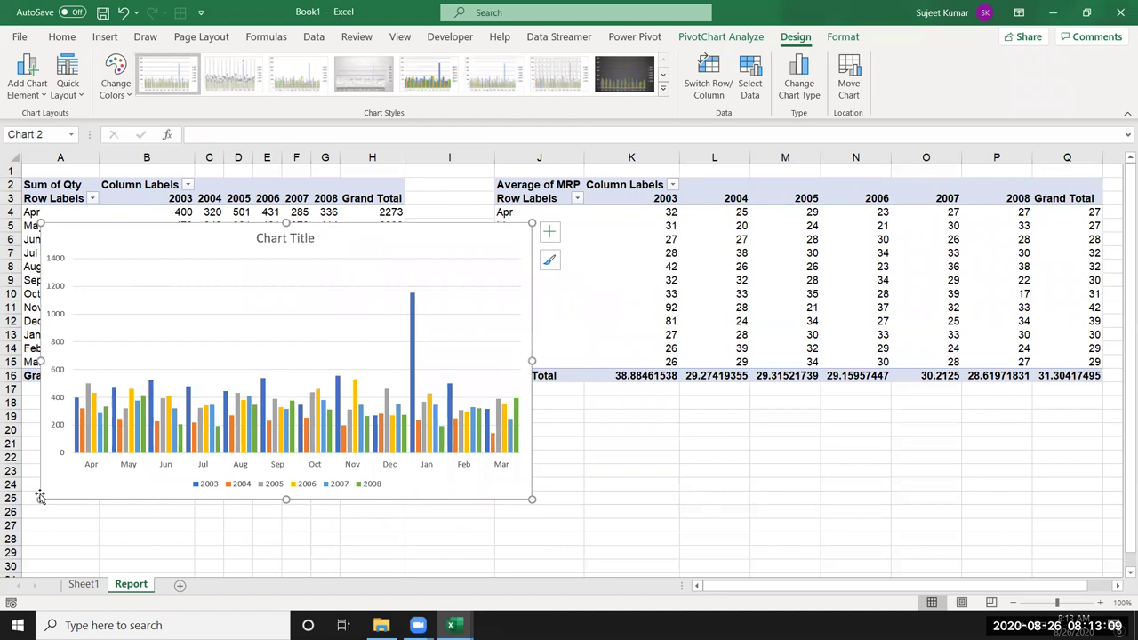
Step: Delete the Qty PivotChart and reselect cells in the Qty pivot table
mouse_move(411, 447)
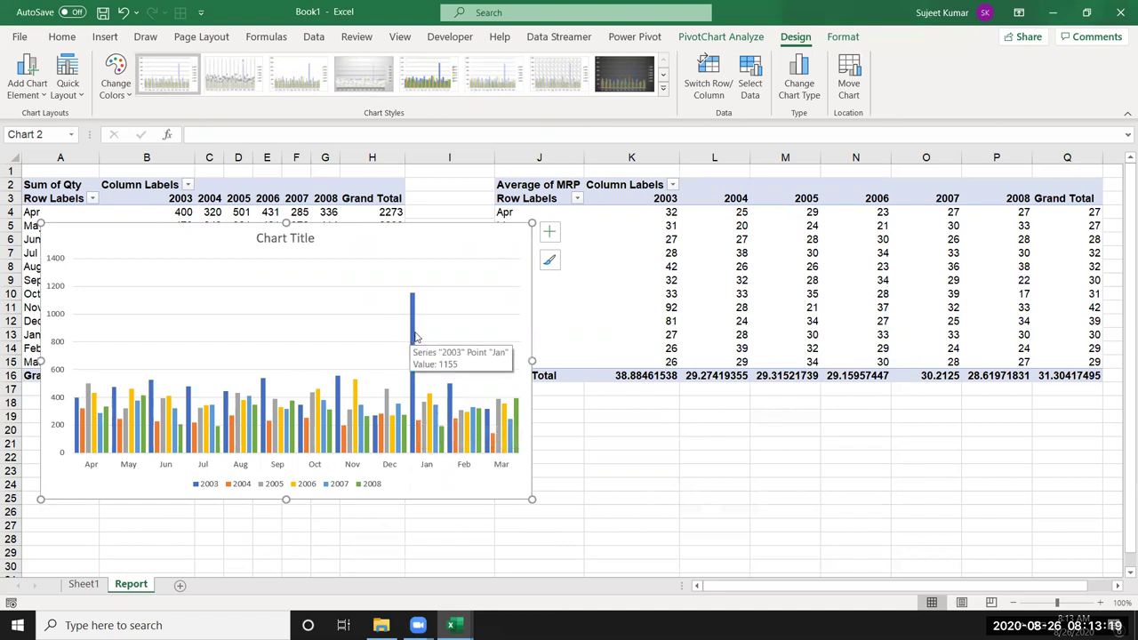
click(414, 336)
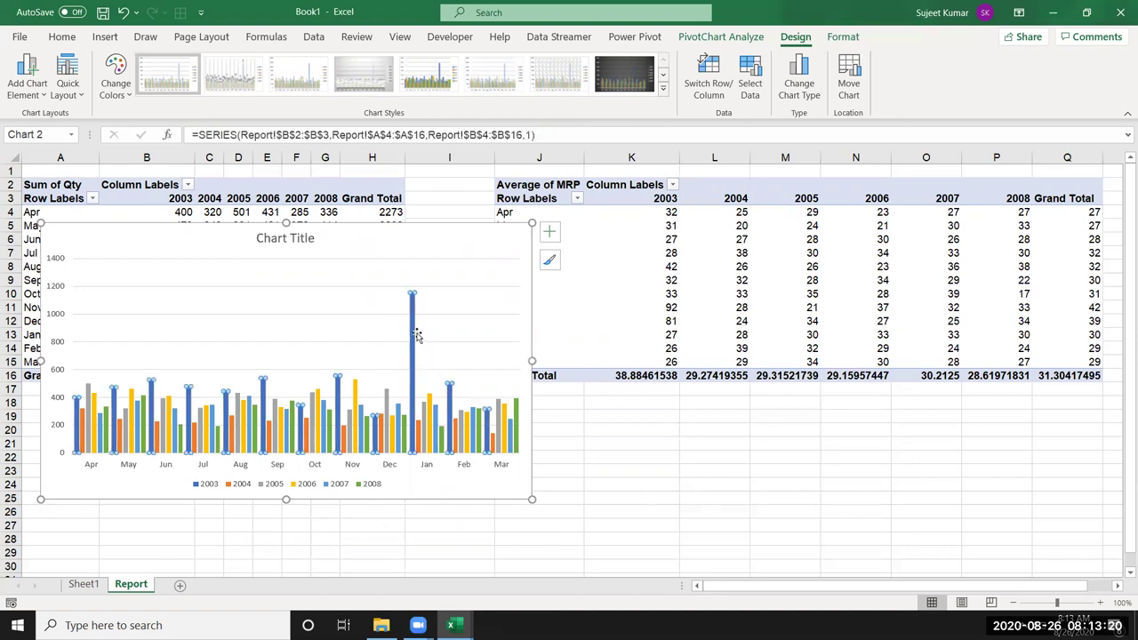
click(495, 484)
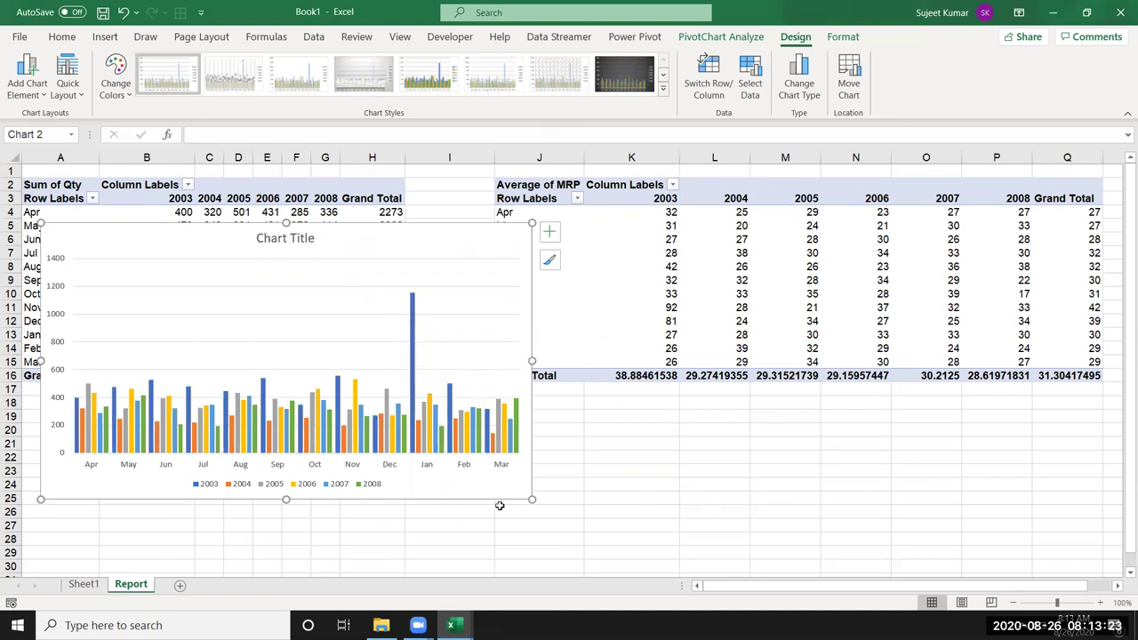
click(698, 350)
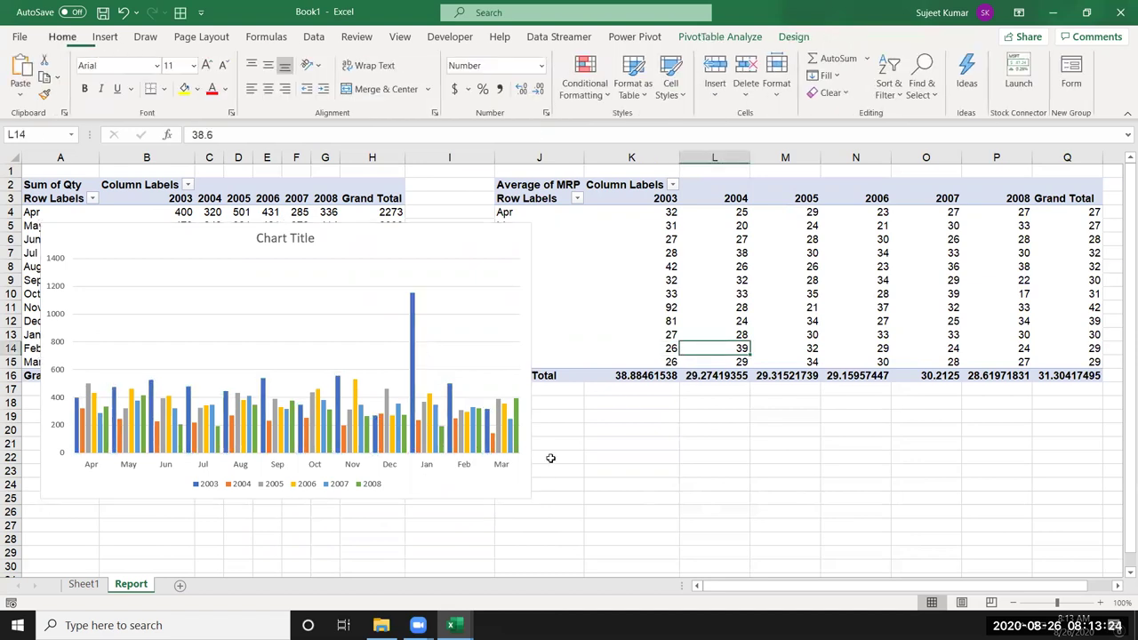
click(501, 487)
key(Delete)
click(325, 280)
drag(239, 253, 239, 239)
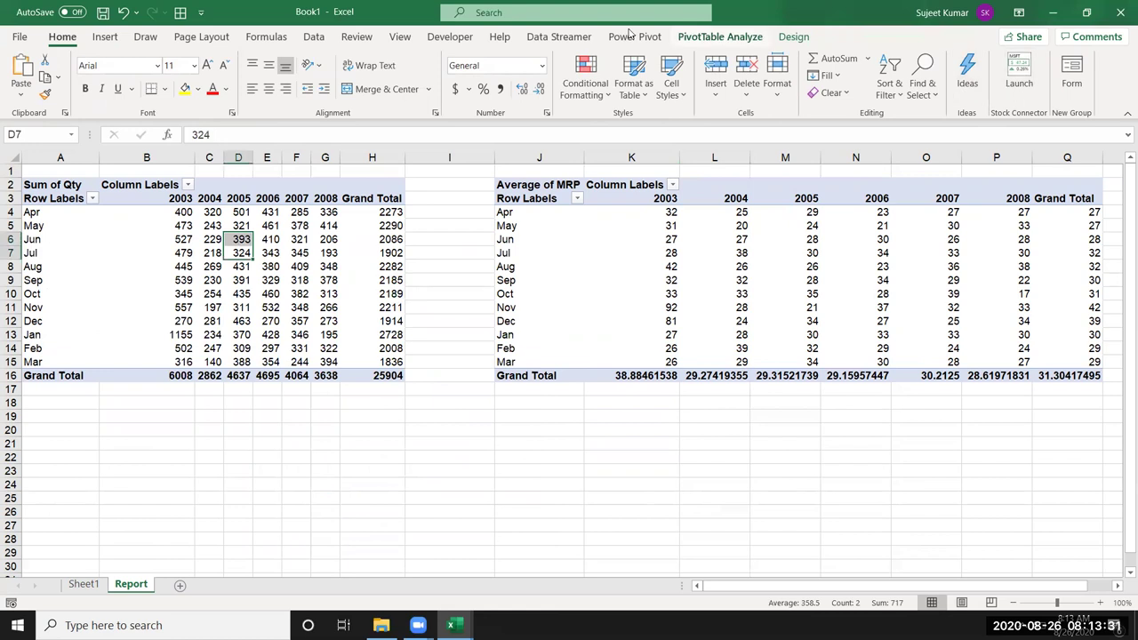
Step: Remove Year from the columns of both the Qty and Average of MRP pivots
right_click(214, 308)
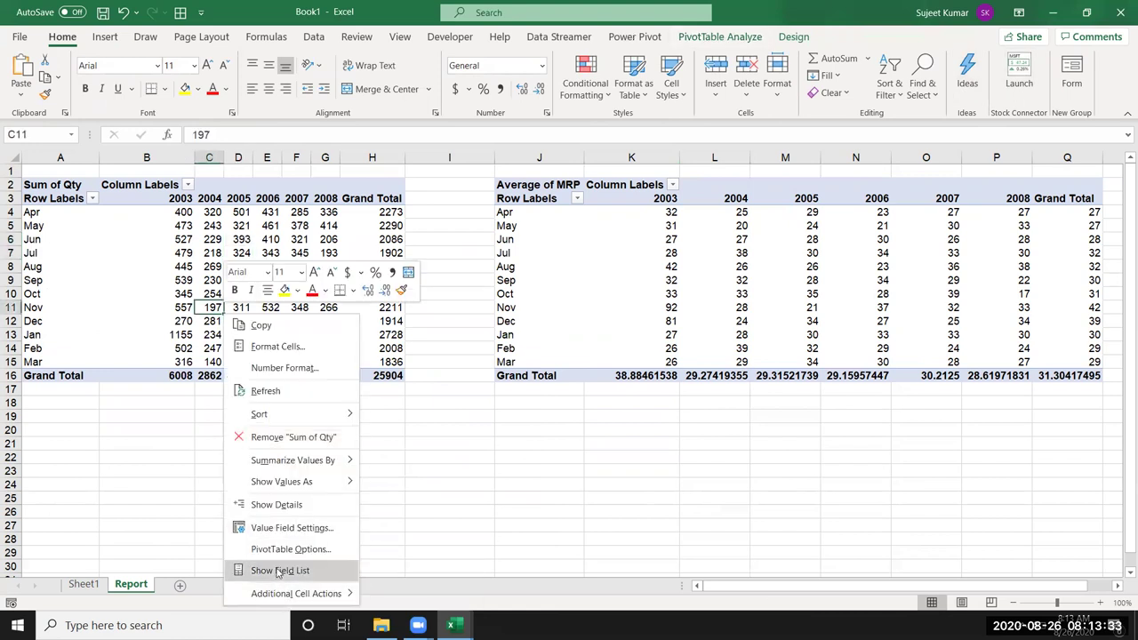
click(278, 571)
drag(1048, 435, 911, 329)
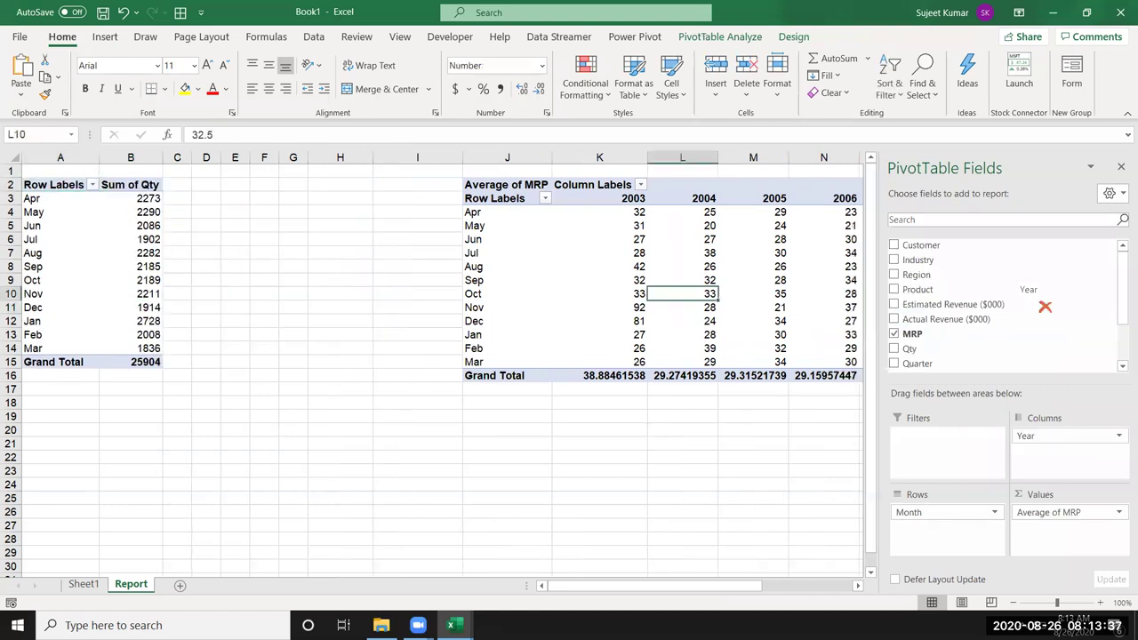
drag(742, 298, 1042, 300)
Step: Insert a clustered column chart of monthly Qty and move it to the top-left
click(98, 295)
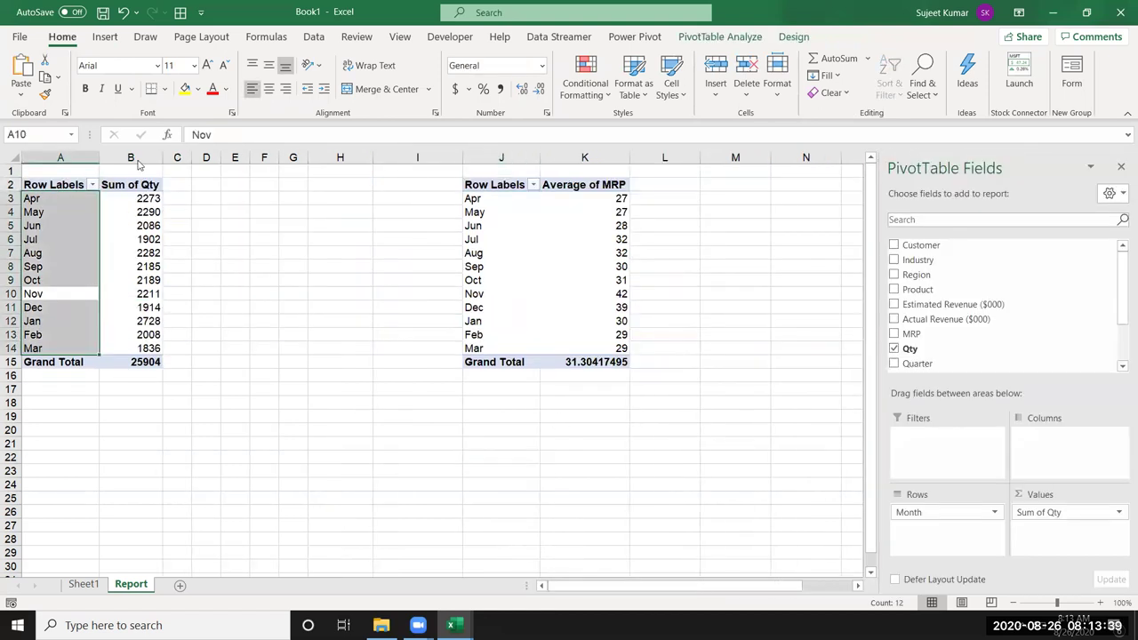
click(105, 36)
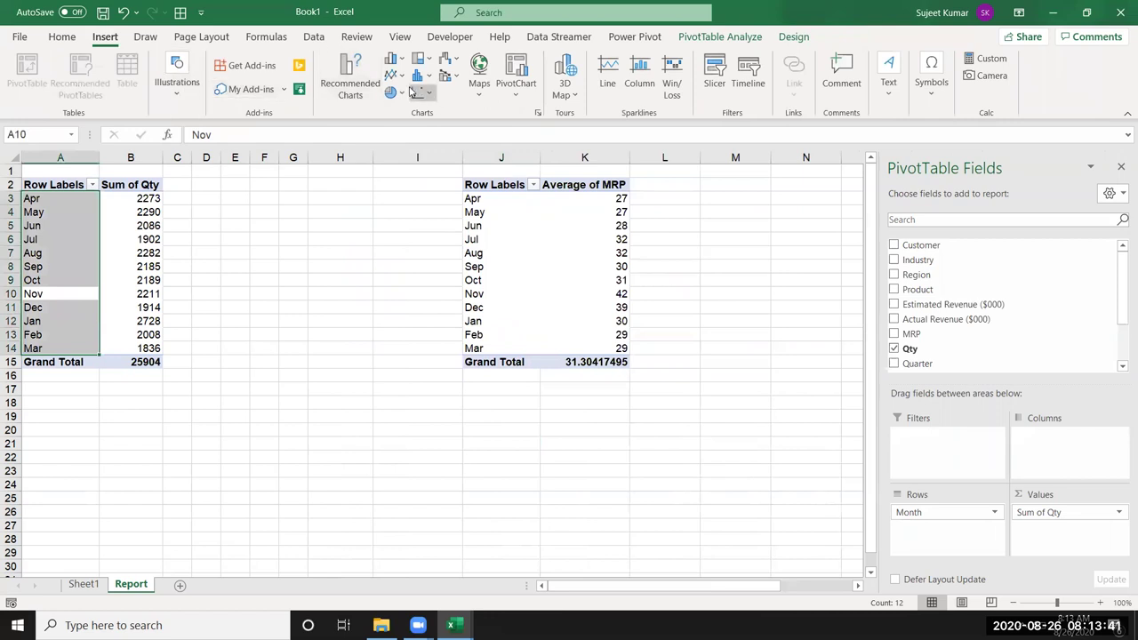
click(394, 58)
click(406, 116)
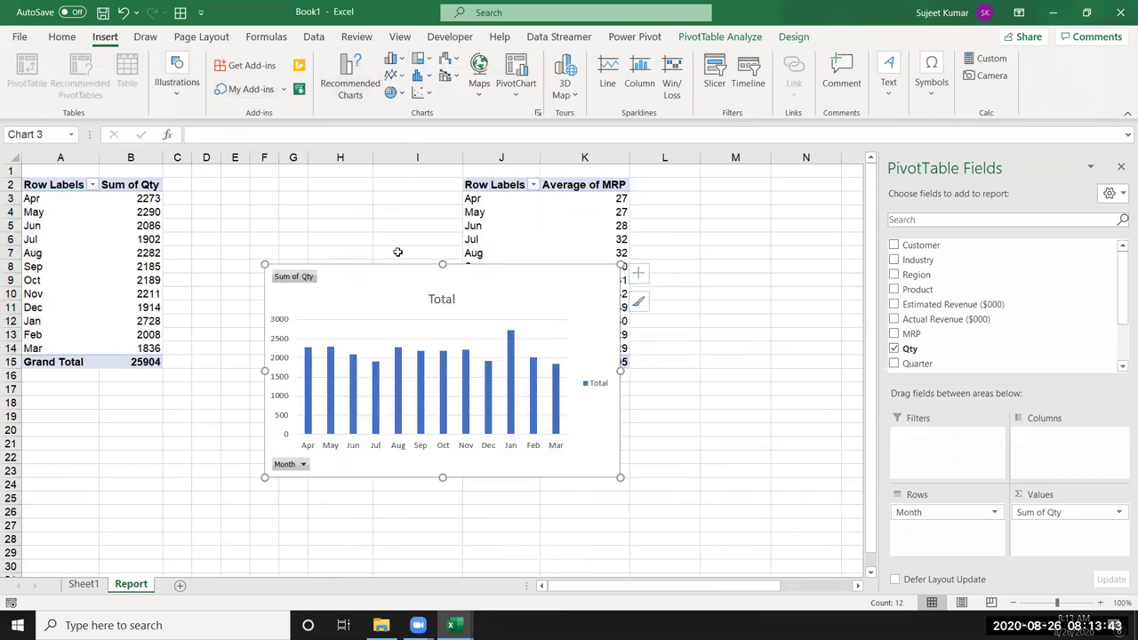
drag(368, 275, 126, 177)
key(Escape)
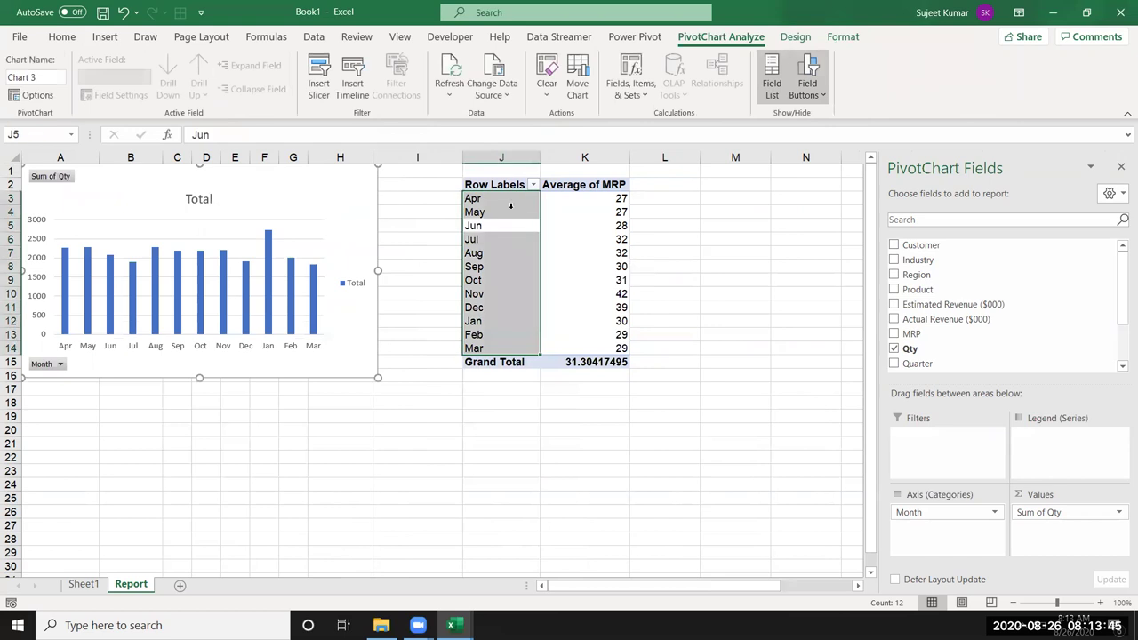
Step: Insert a clustered column chart of monthly Average of MRP beside its pivot table
click(105, 40)
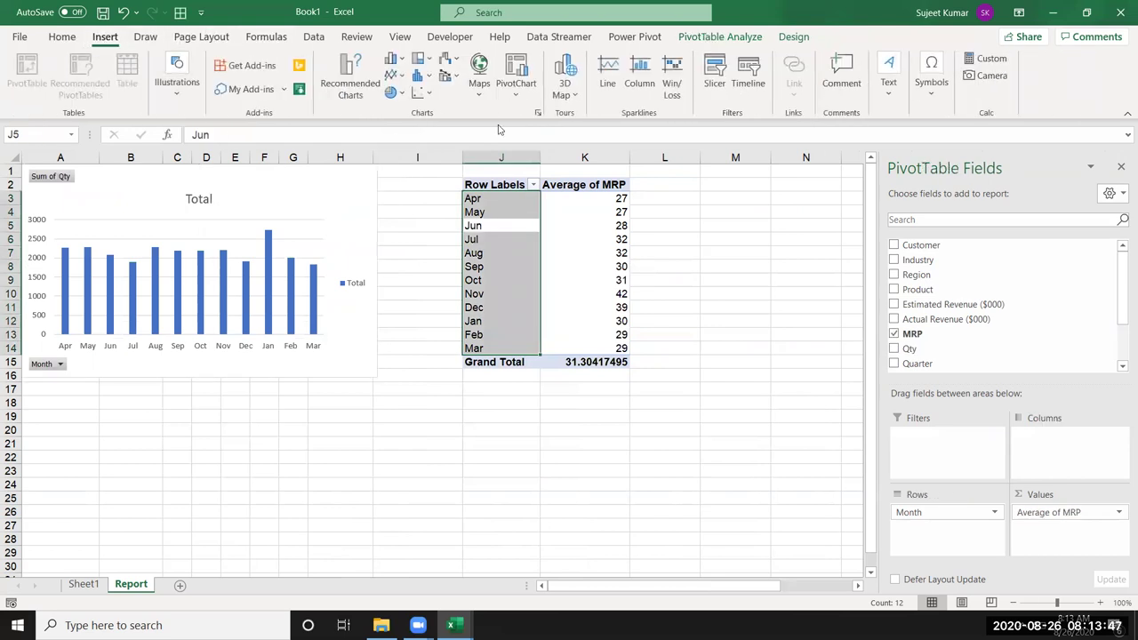
click(400, 61)
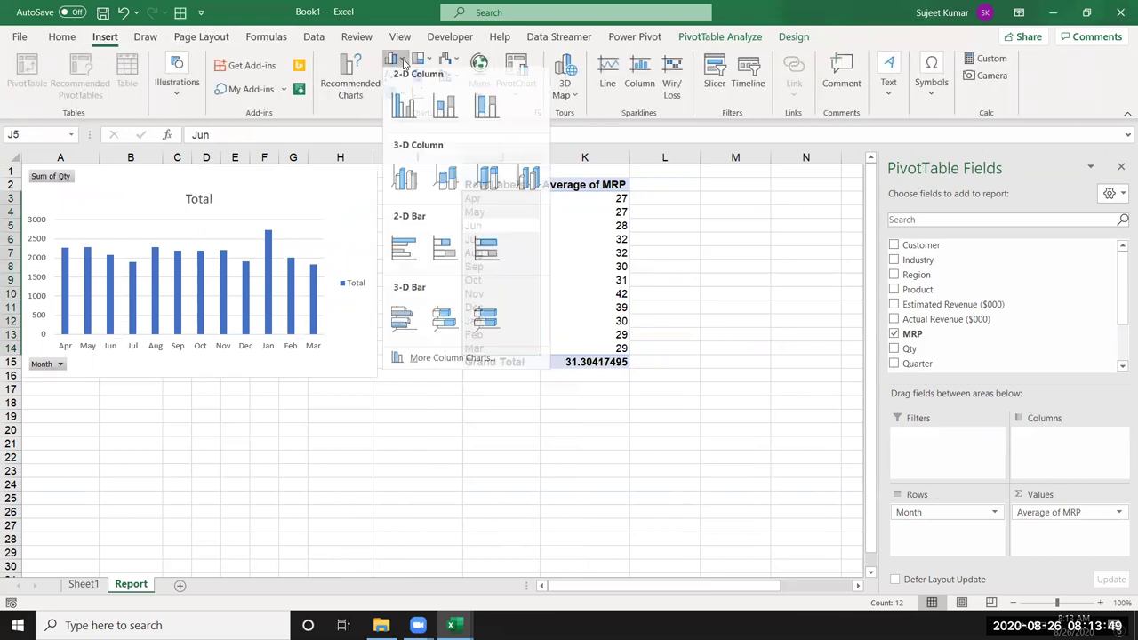
click(404, 107)
mouse_move(396, 282)
mouse_down()
mouse_move(656, 218)
mouse_move(598, 181)
mouse_up()
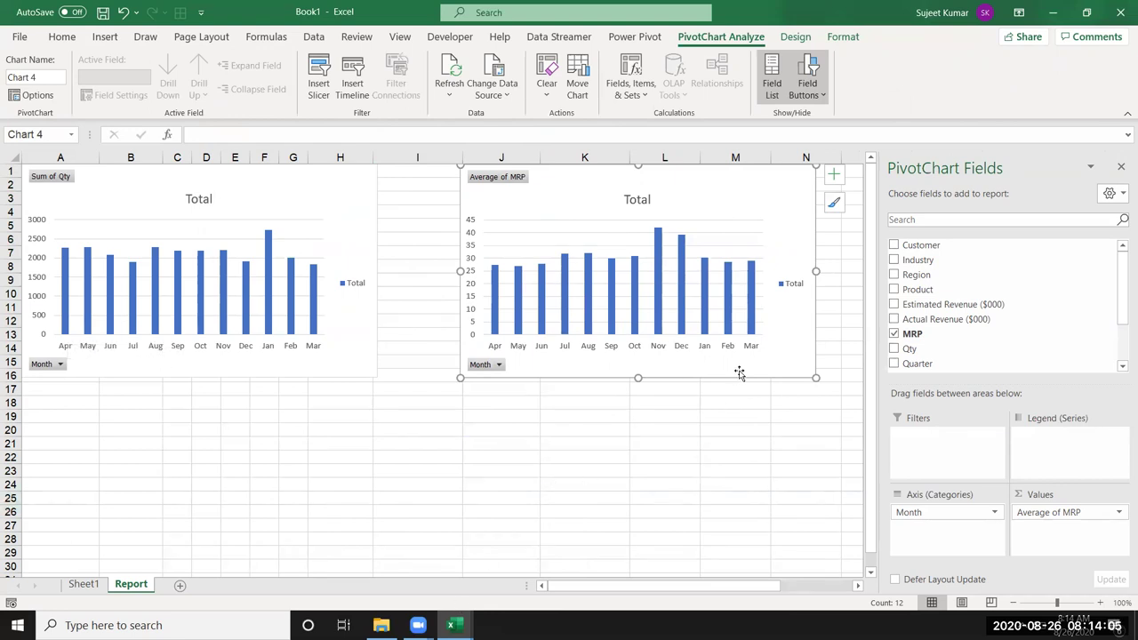
Step: Delete both the Average of MRP and Sum of Qty charts
key(Escape)
key(Delete)
click(358, 364)
key(Delete)
Step: Deselect the pivot table on Report and return to Sheet1's source data at cell B18
click(685, 472)
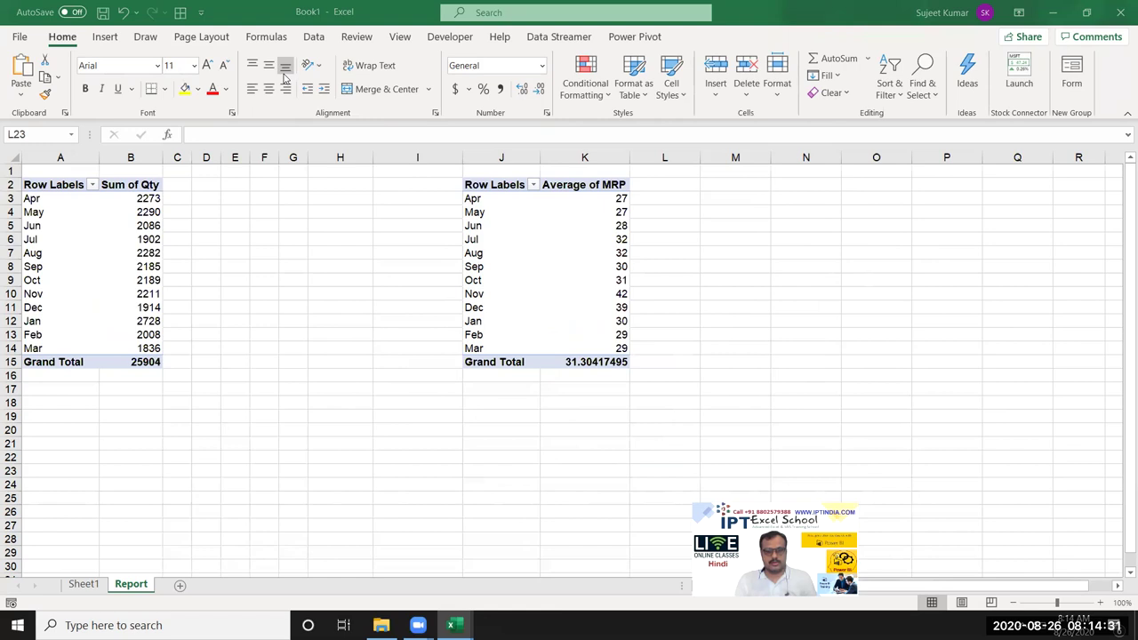
click(86, 587)
click(125, 406)
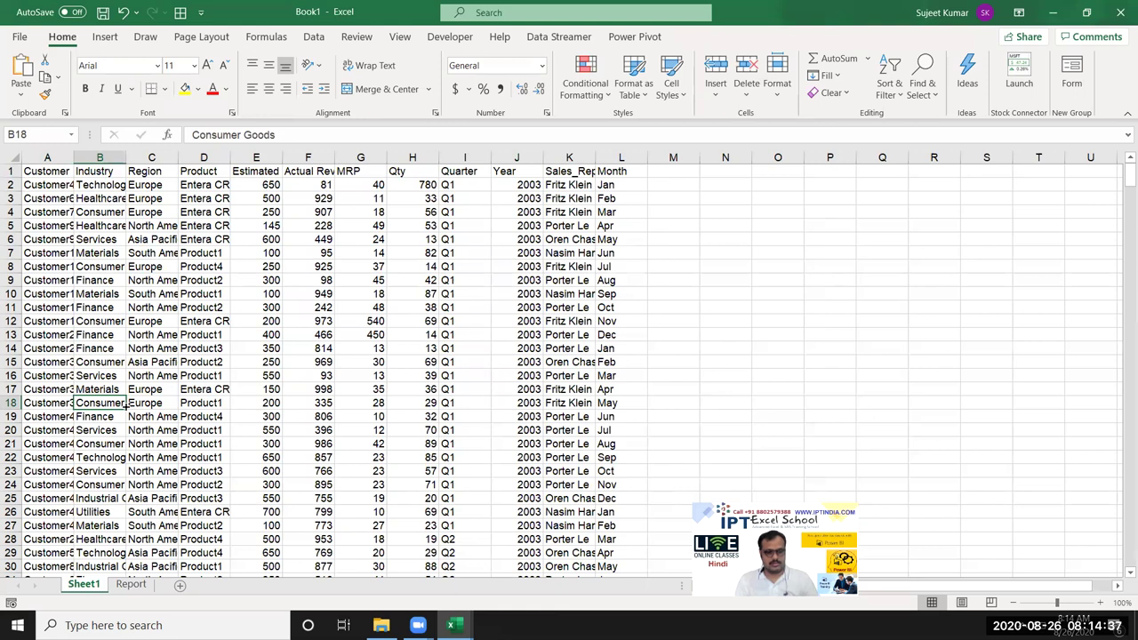
Step: Save the workbook as the .xlsm file PFile in the local Documents folder
click(103, 13)
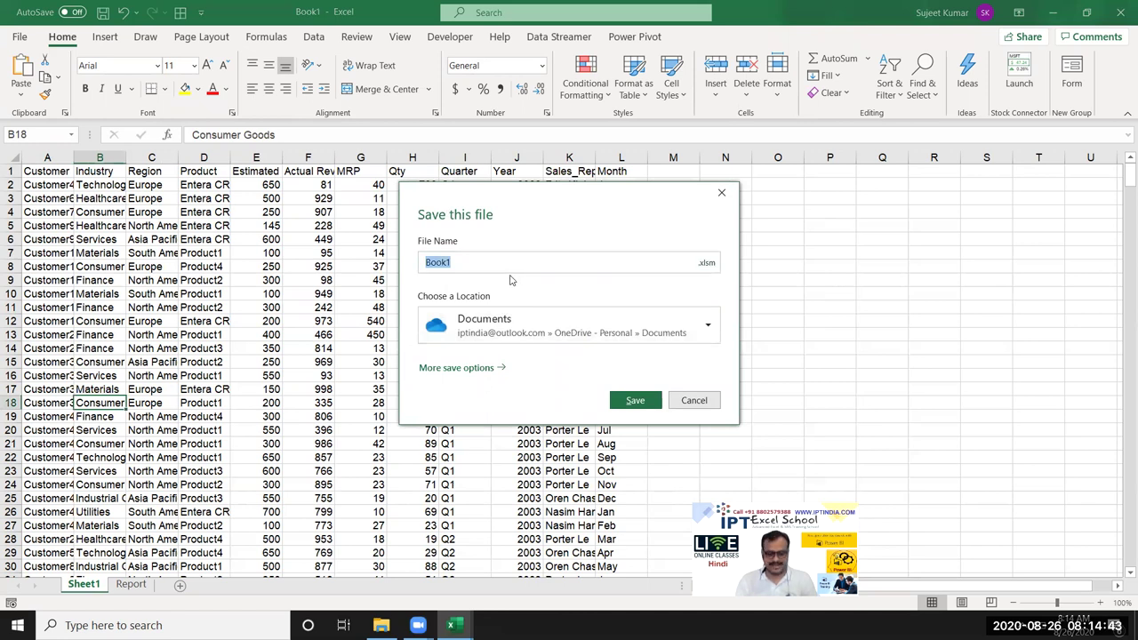
text(PFil)
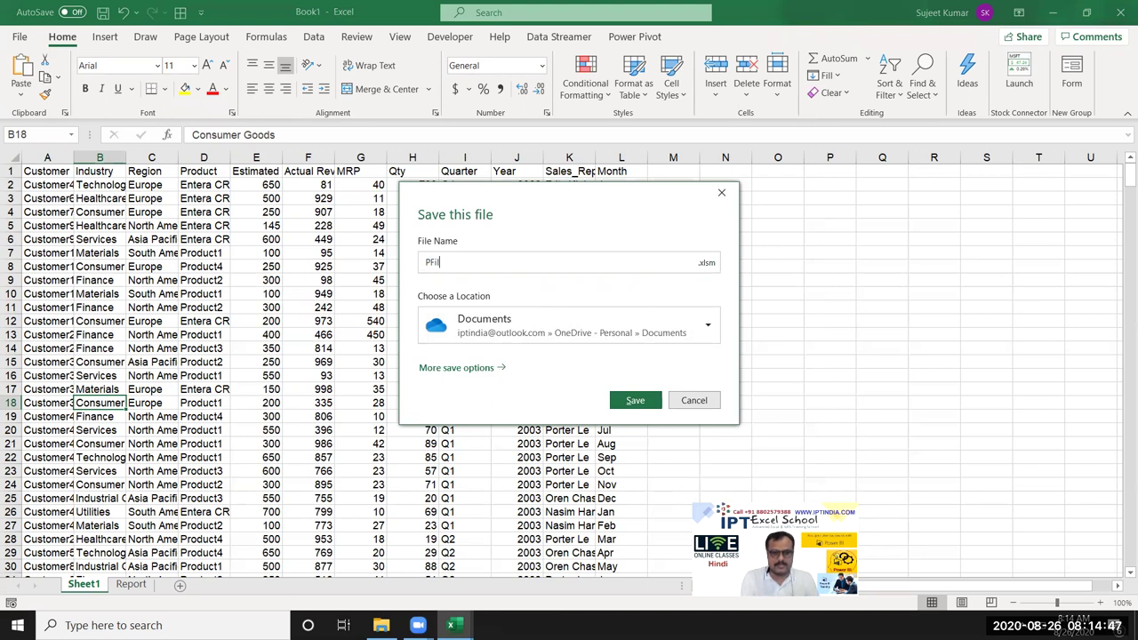
click(564, 323)
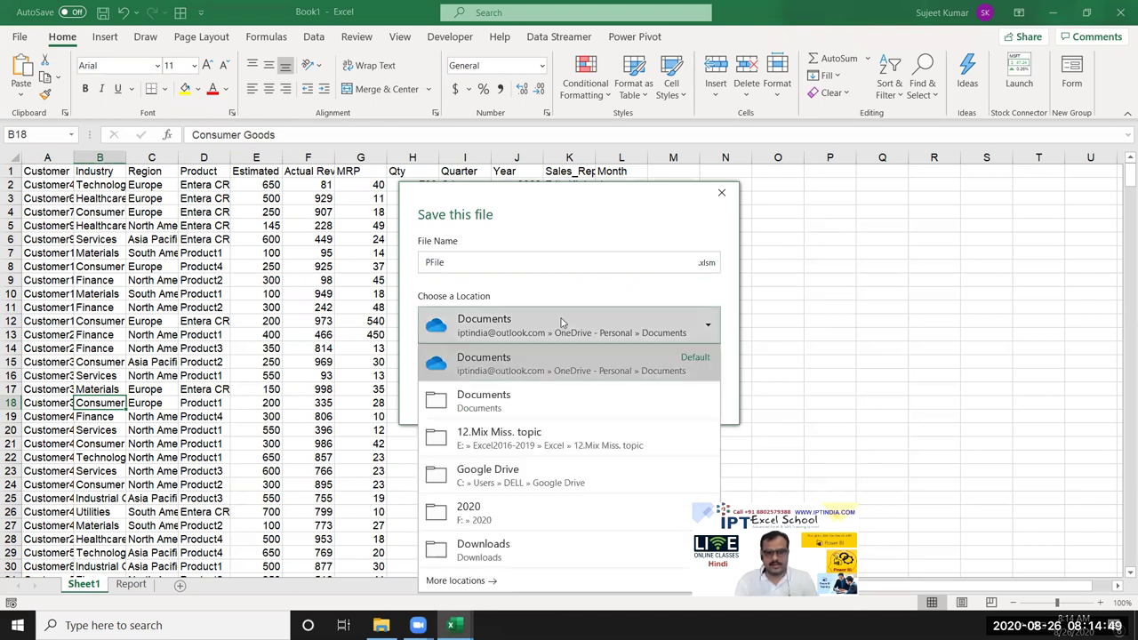
click(508, 403)
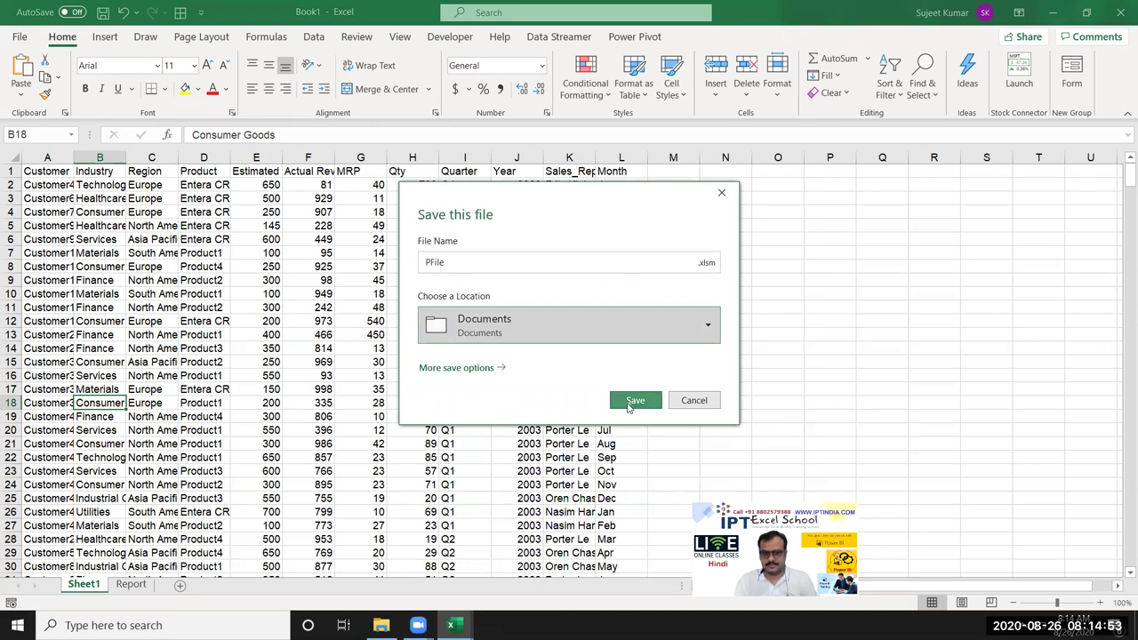
click(632, 402)
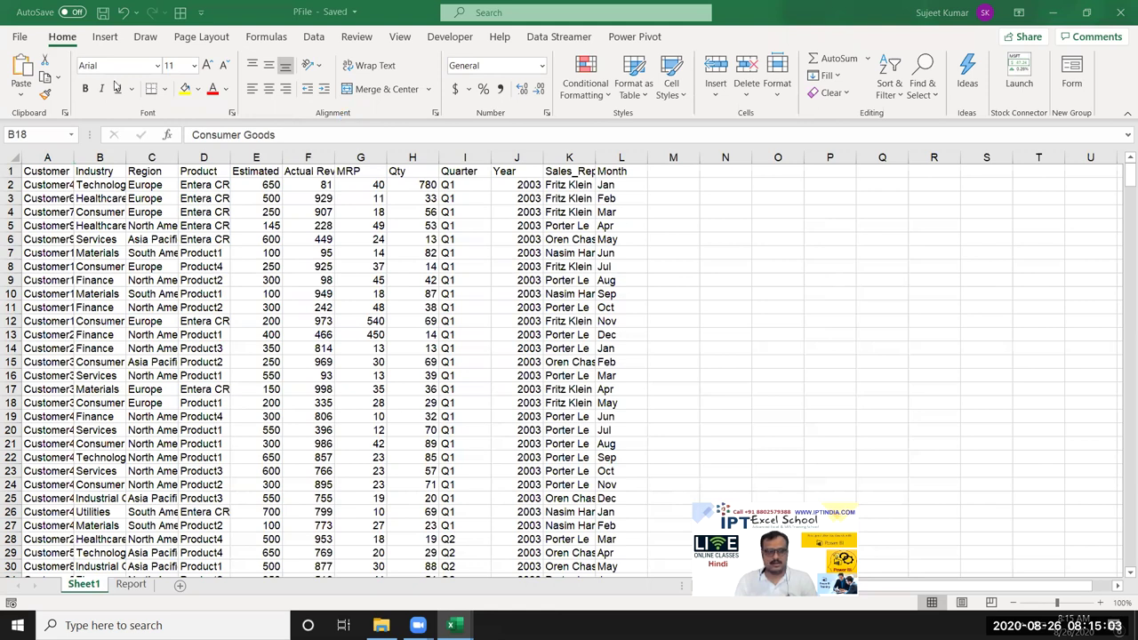
Step: Copy PFile's path from Excel's Recent list to the clipboard, then search Windows for 'c'
click(15, 38)
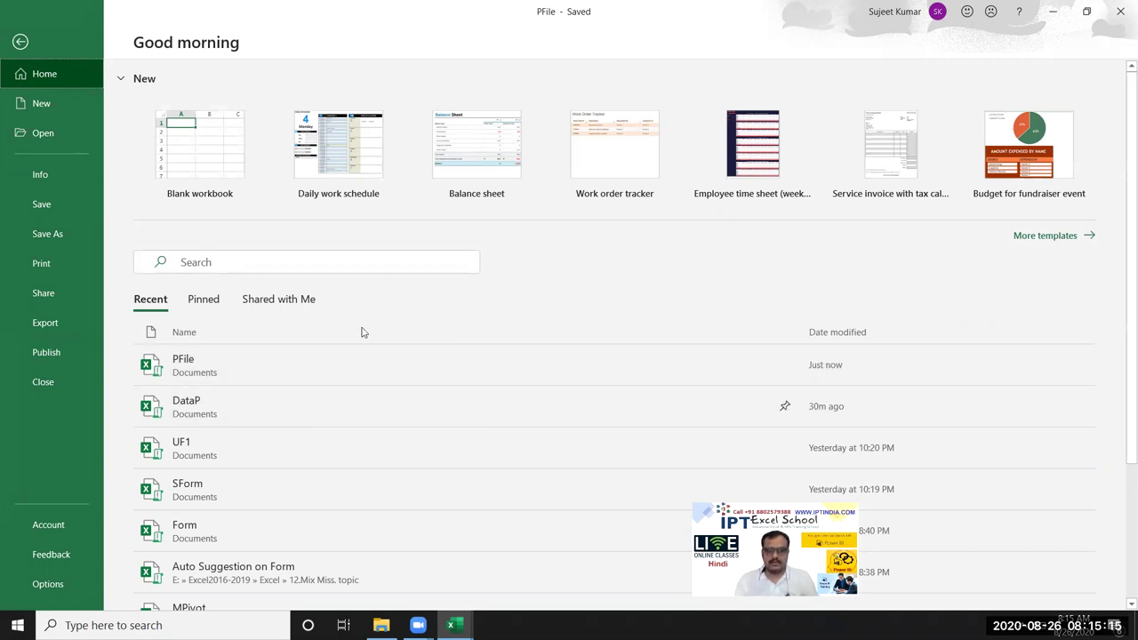
right_click(275, 371)
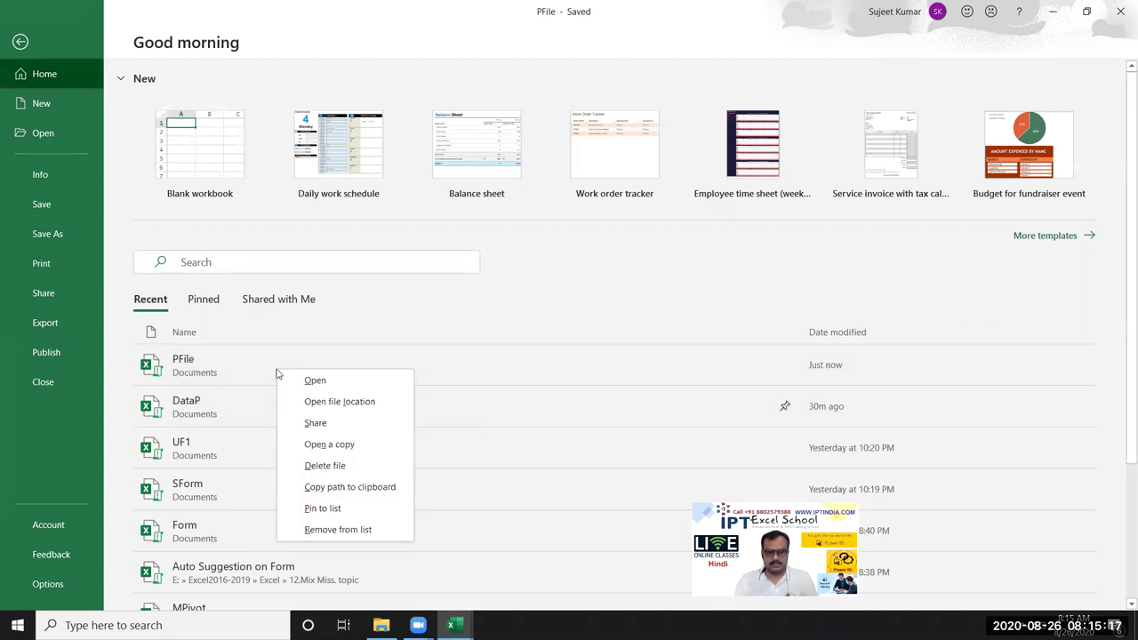
click(354, 494)
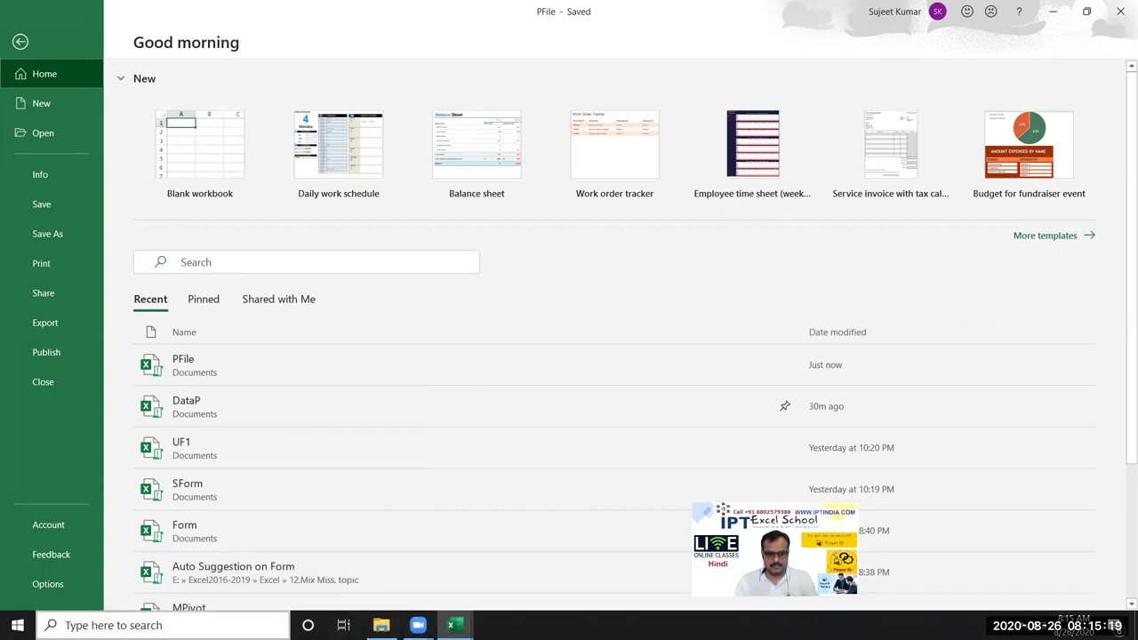
key(super+s)
text(c)
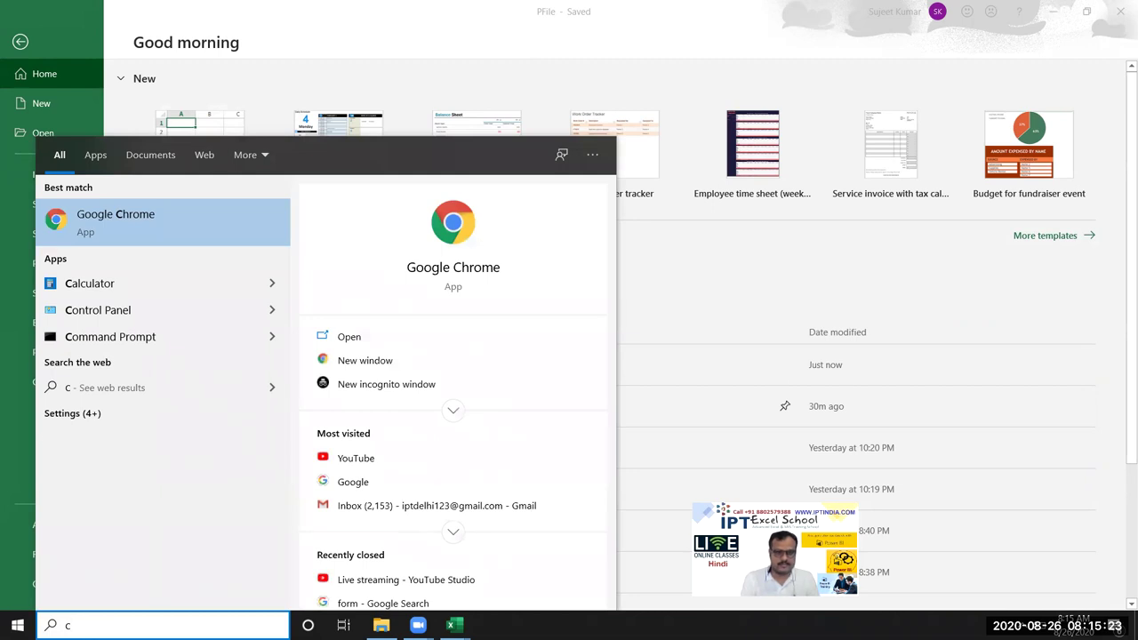
Step: Launch Google Chrome from the Windows search results
click(423, 278)
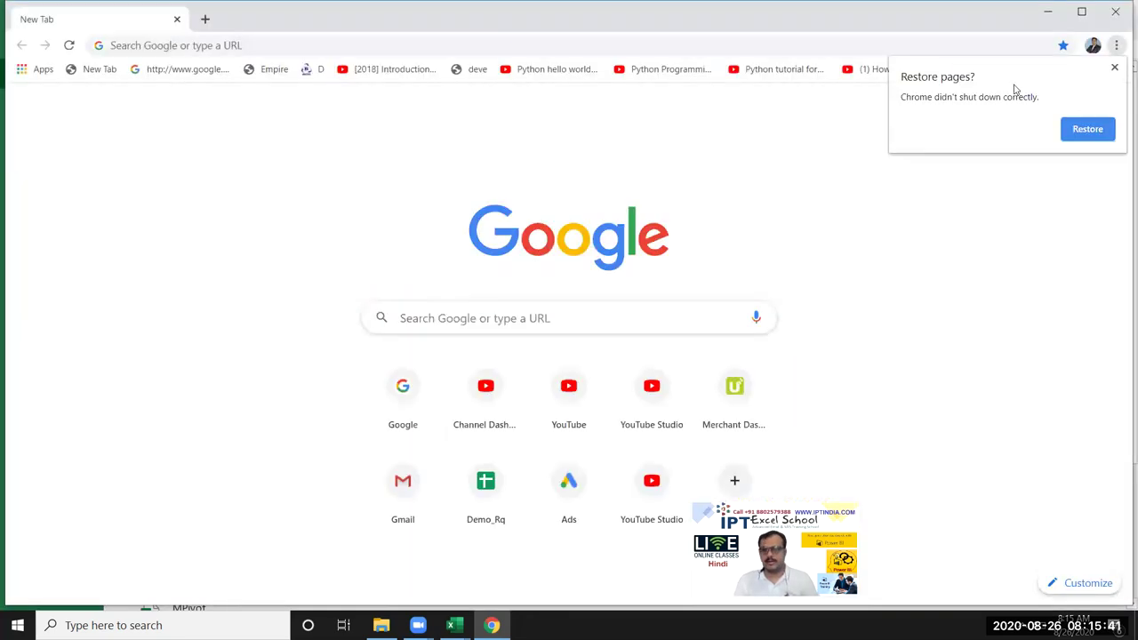
Step: Dismiss Chrome's restore-pages prompt and go to gmail.com from the address bar
click(1114, 68)
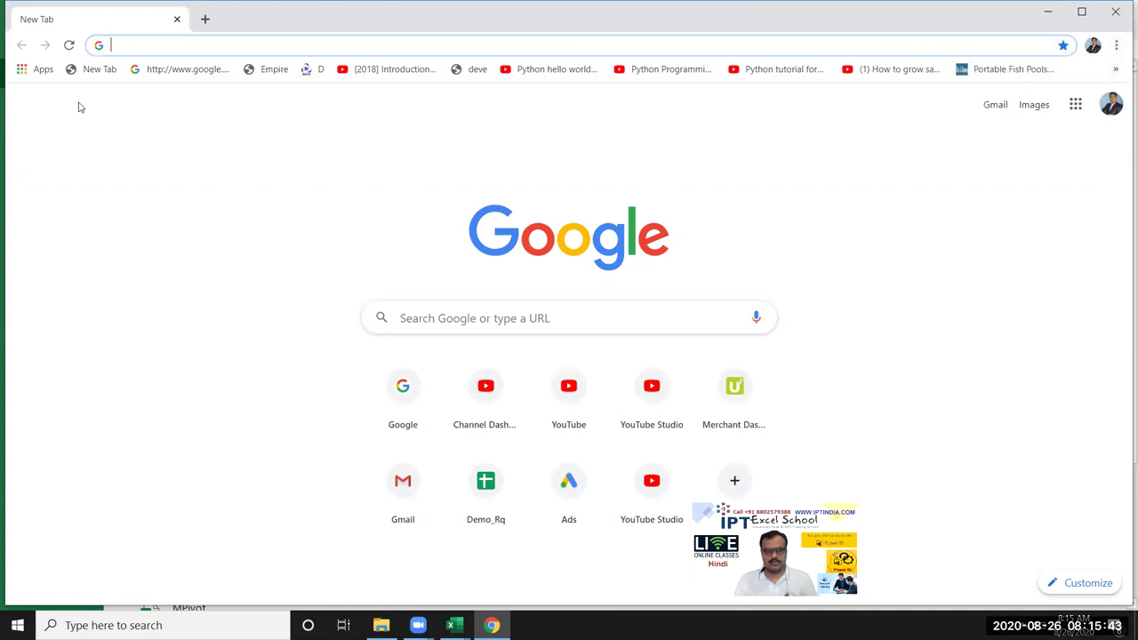
click(125, 45)
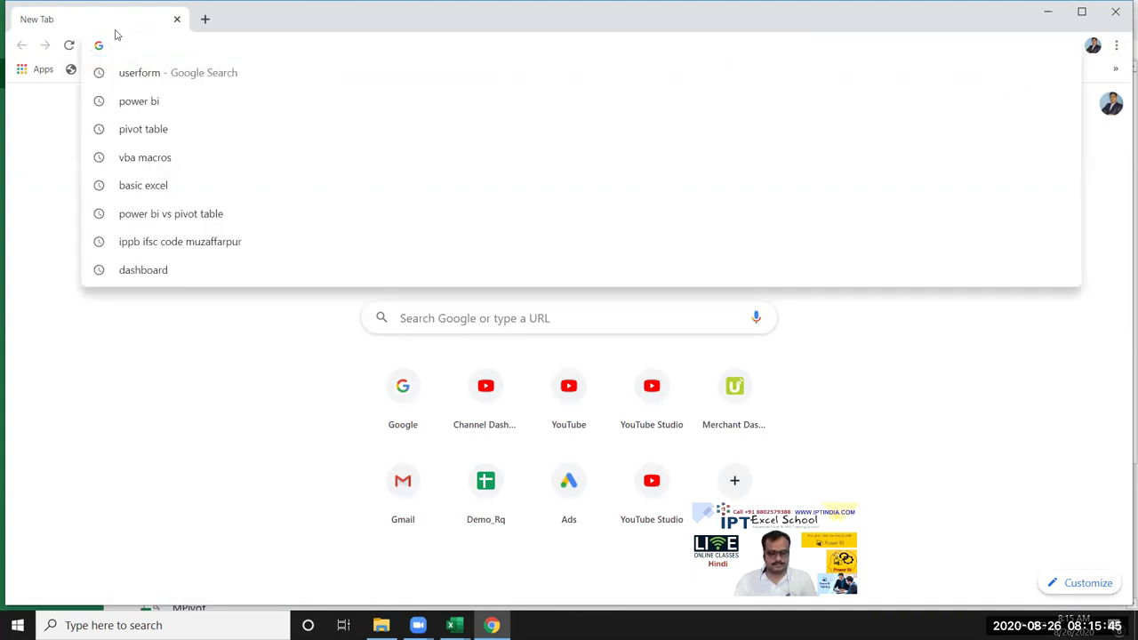
text(gm)
key(Return)
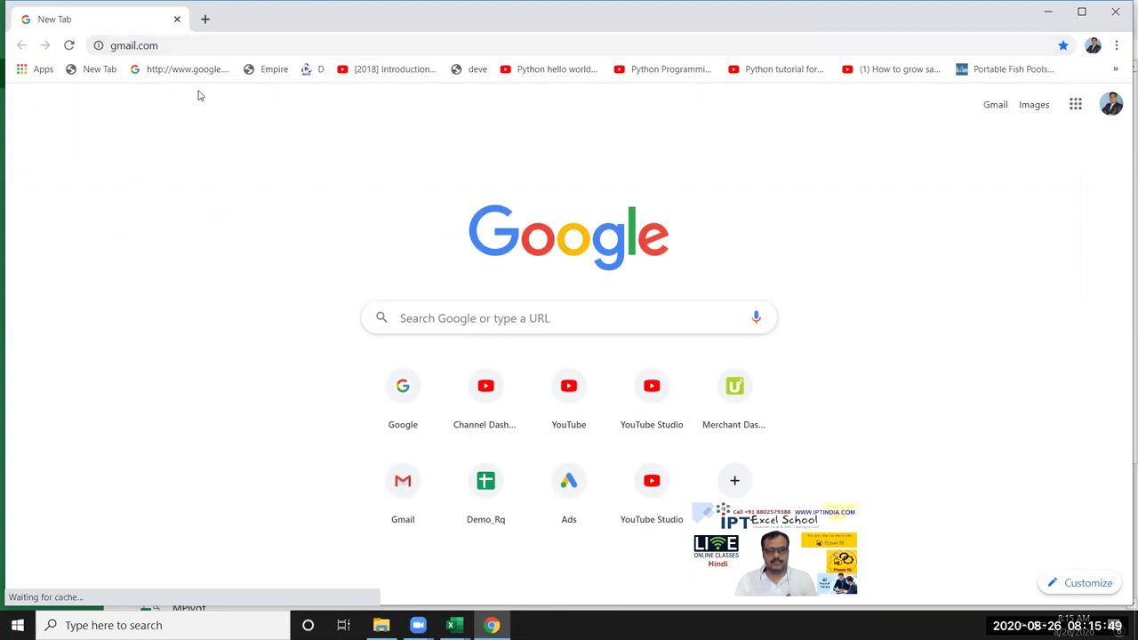
click(197, 53)
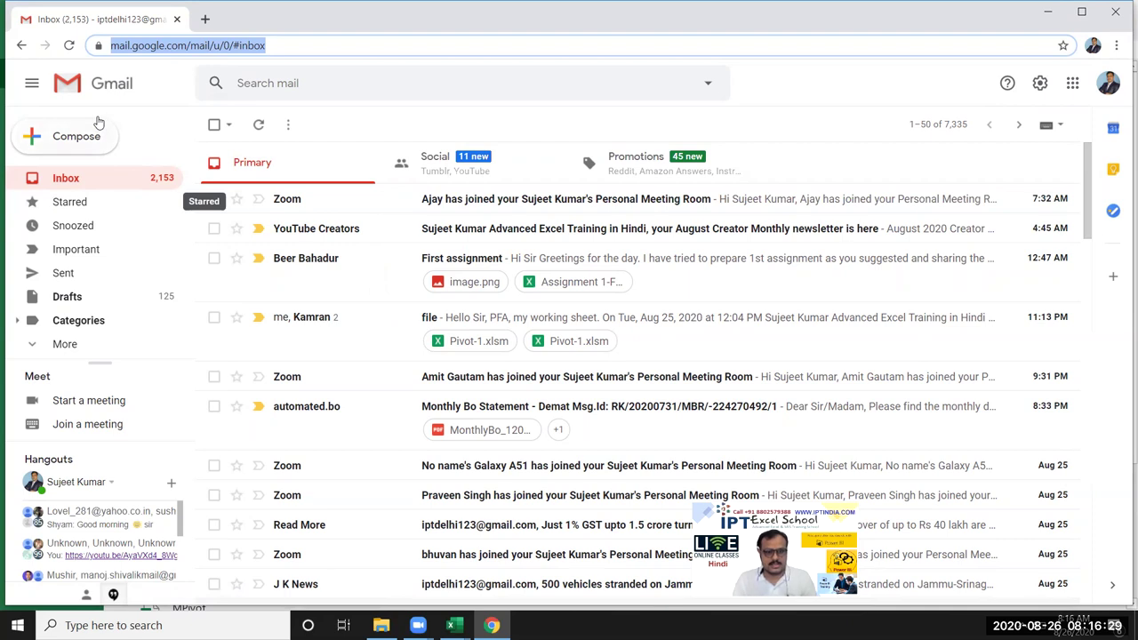
Step: Compose a new email and add the first recipient from the To-field autocomplete suggestions
click(84, 142)
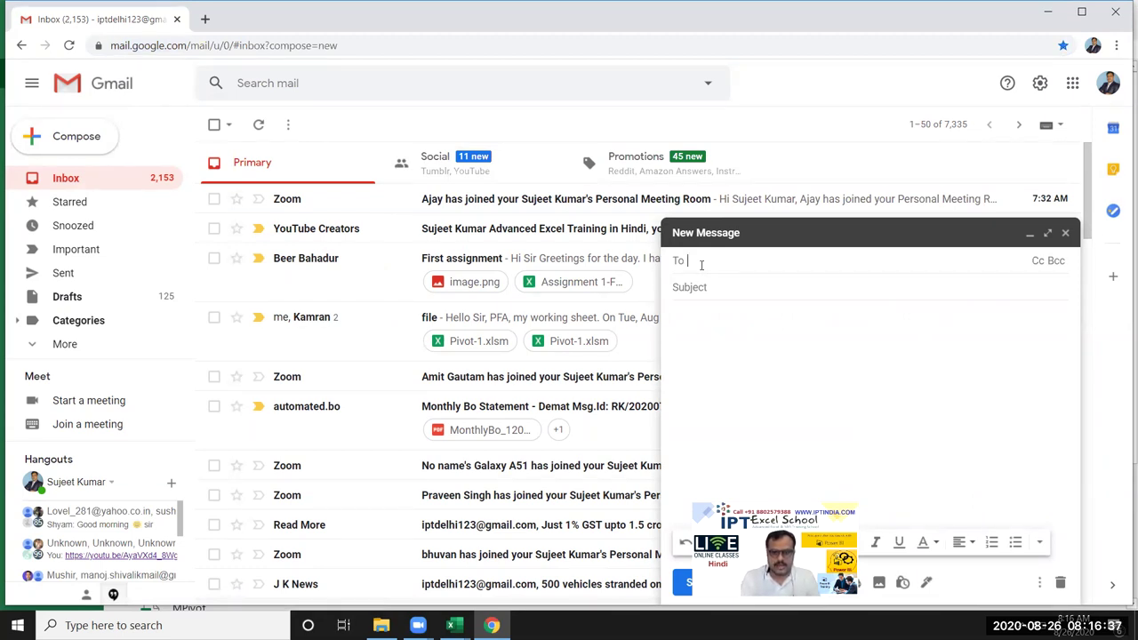
text(i)
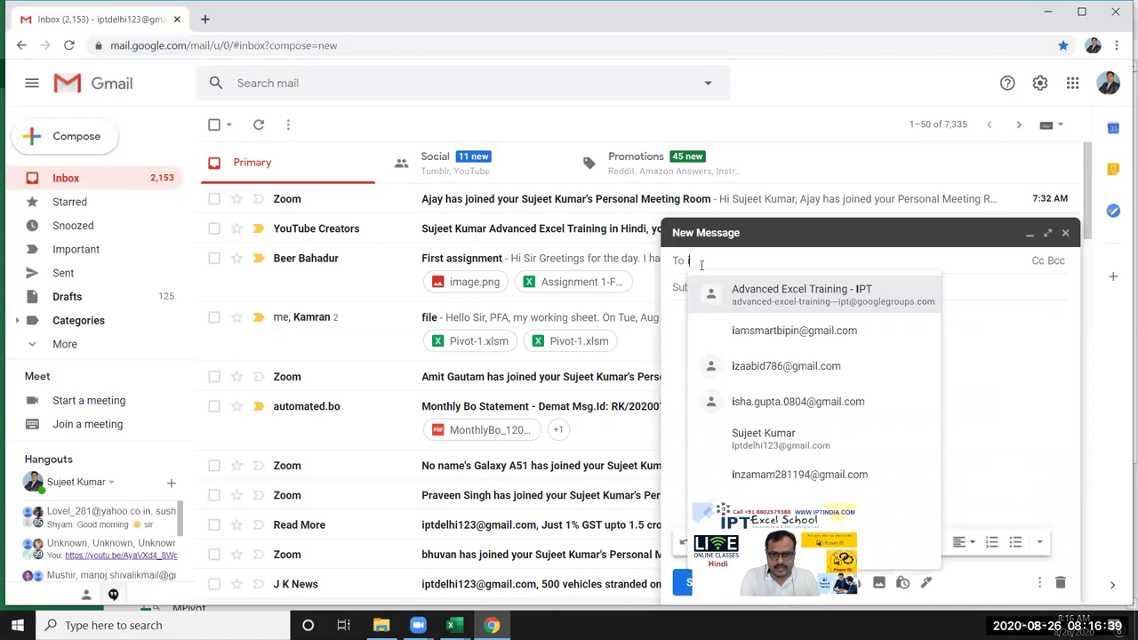
key(BackSpace)
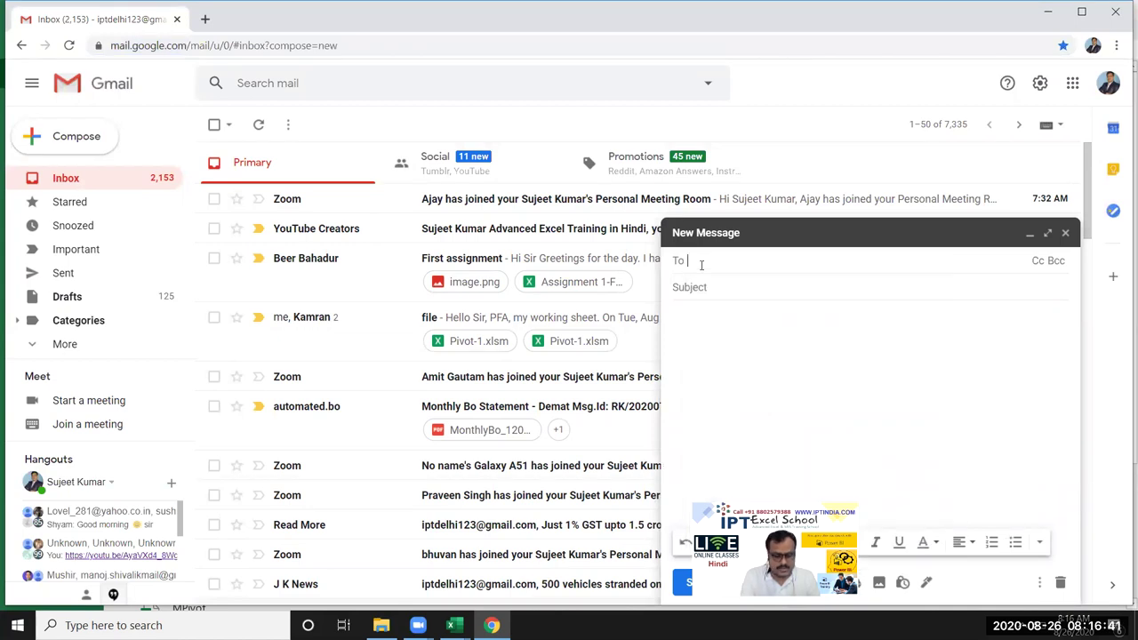
text(aja)
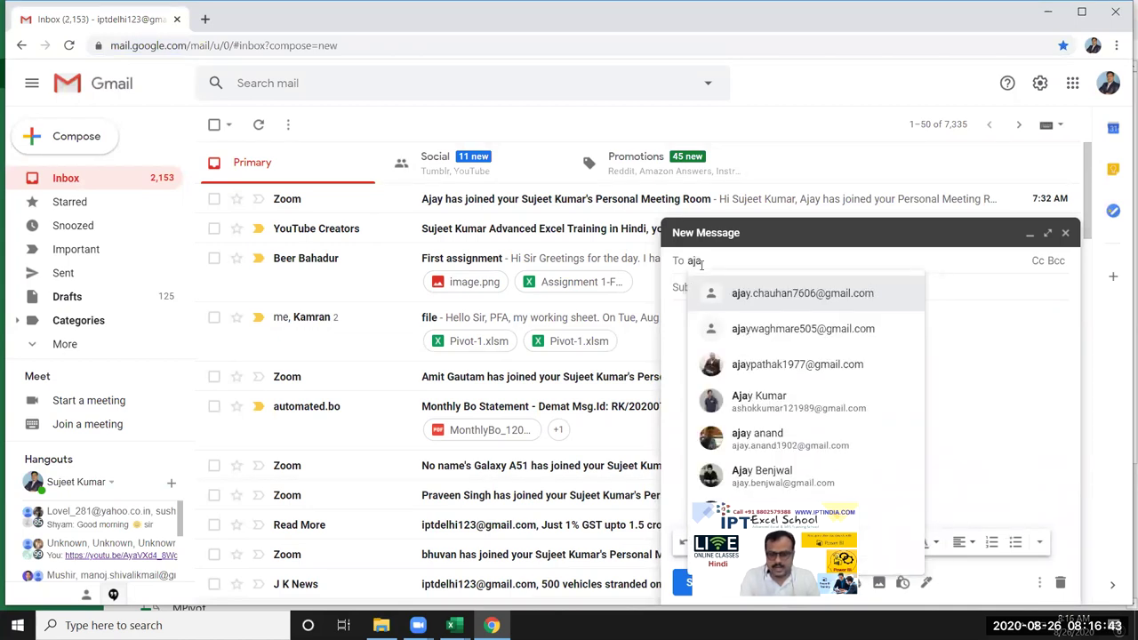
click(843, 300)
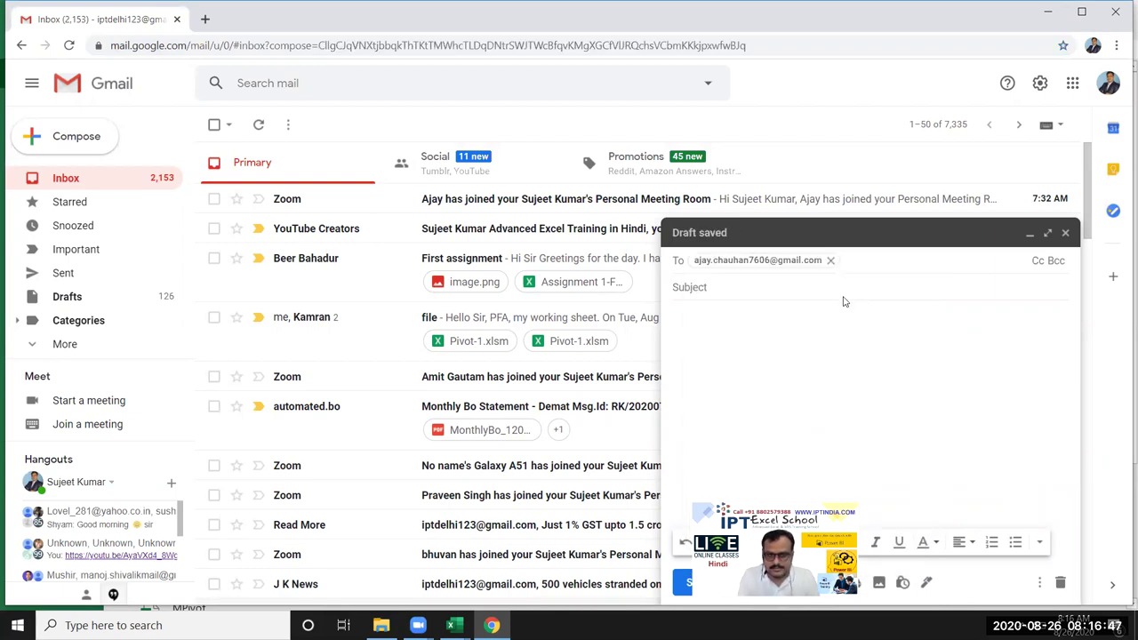
Step: Add a second recipient to the To field from the autocomplete suggestions
text(i)
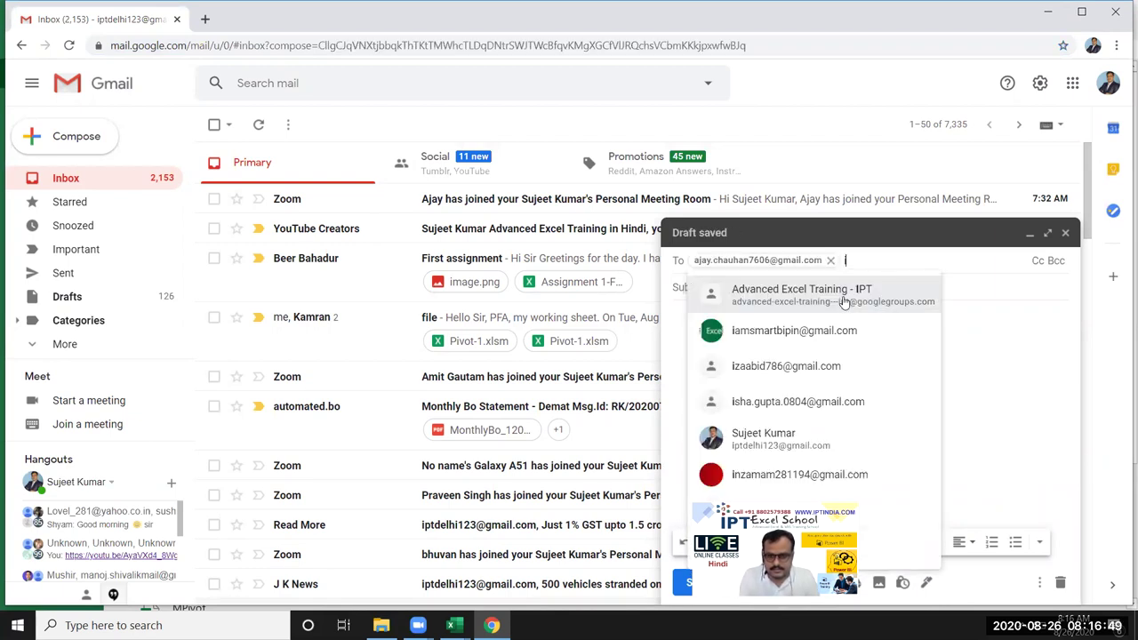
key(BackSpace)
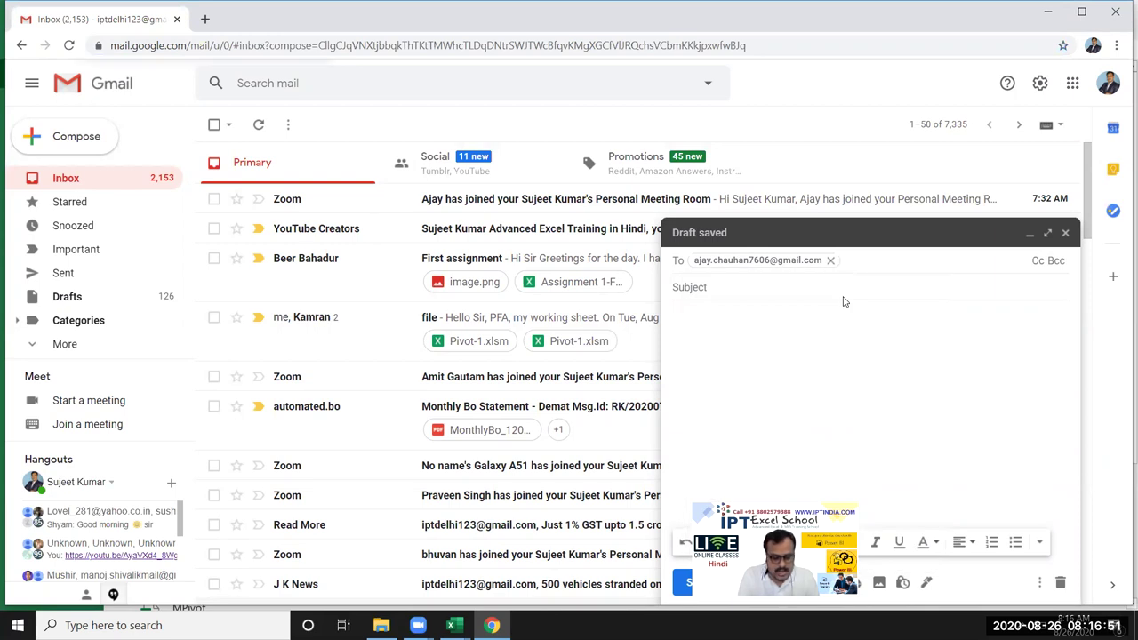
text(iz)
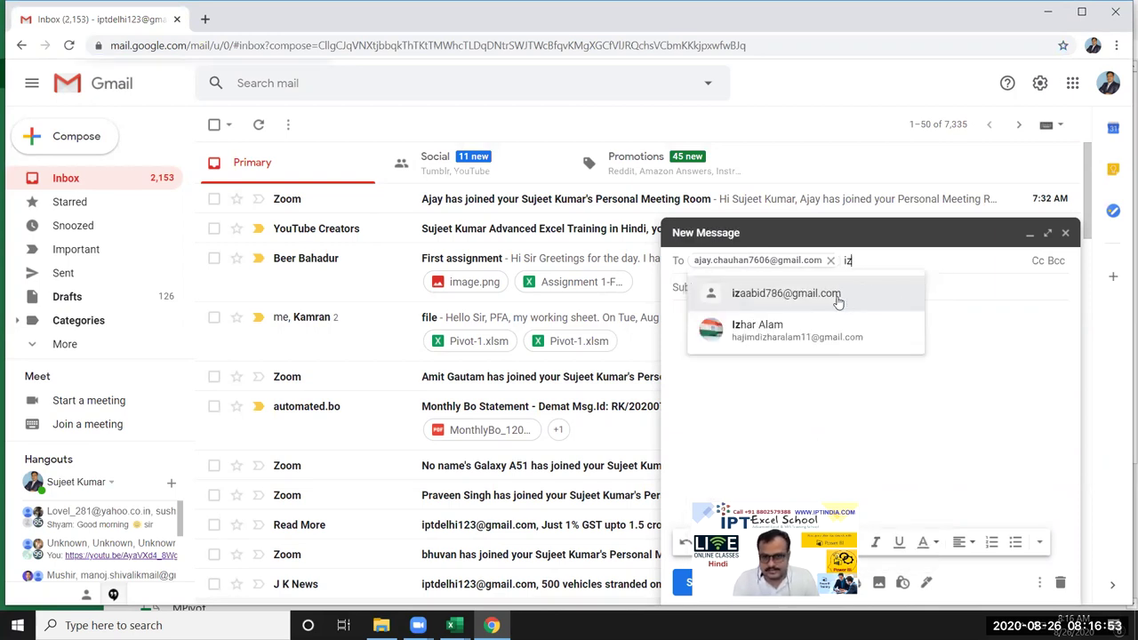
click(838, 303)
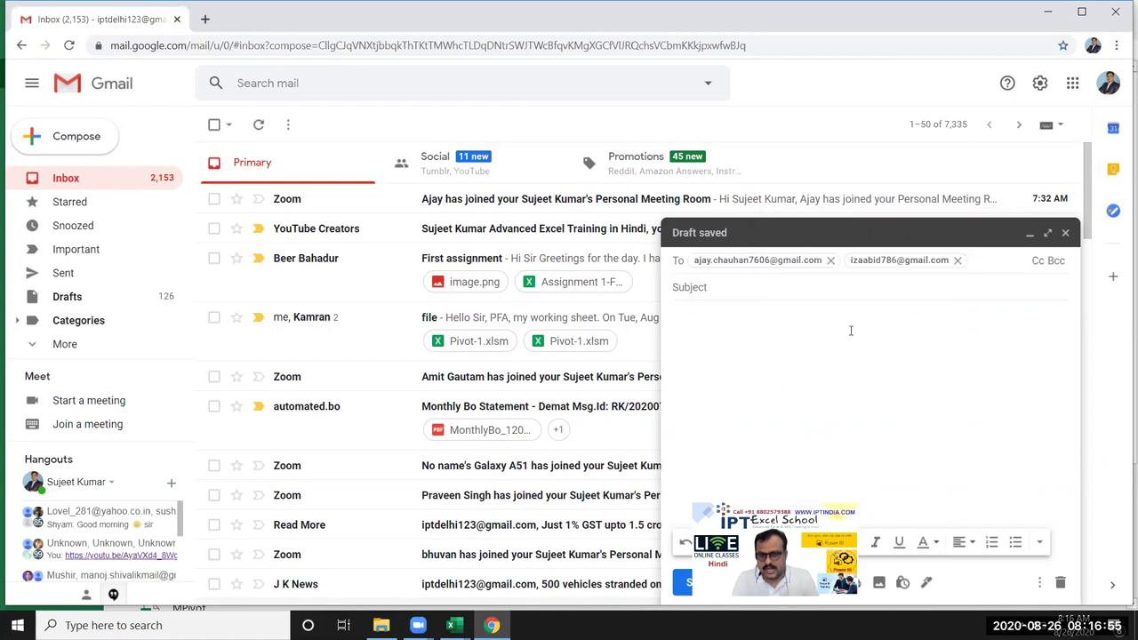